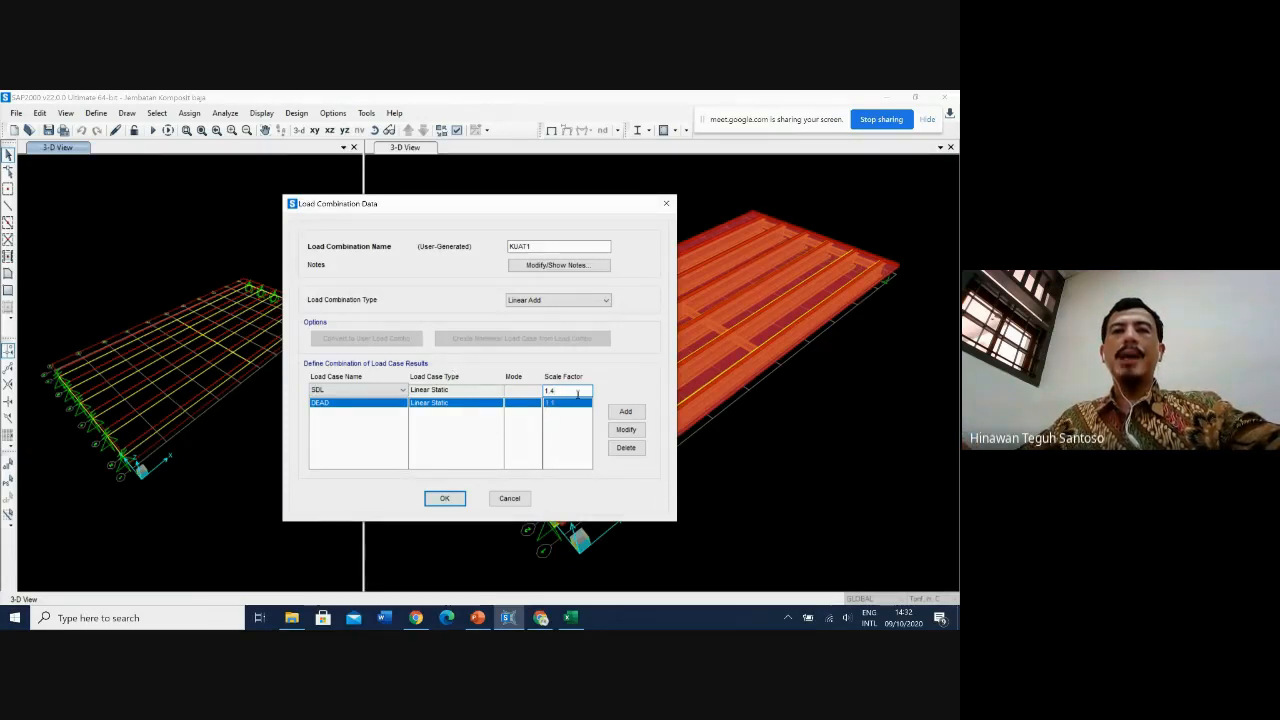
Step: Add the SDL case with factor 1.4 and the LIVE case with factor 1.8 to combination KUAT1 and accept it
click(626, 411)
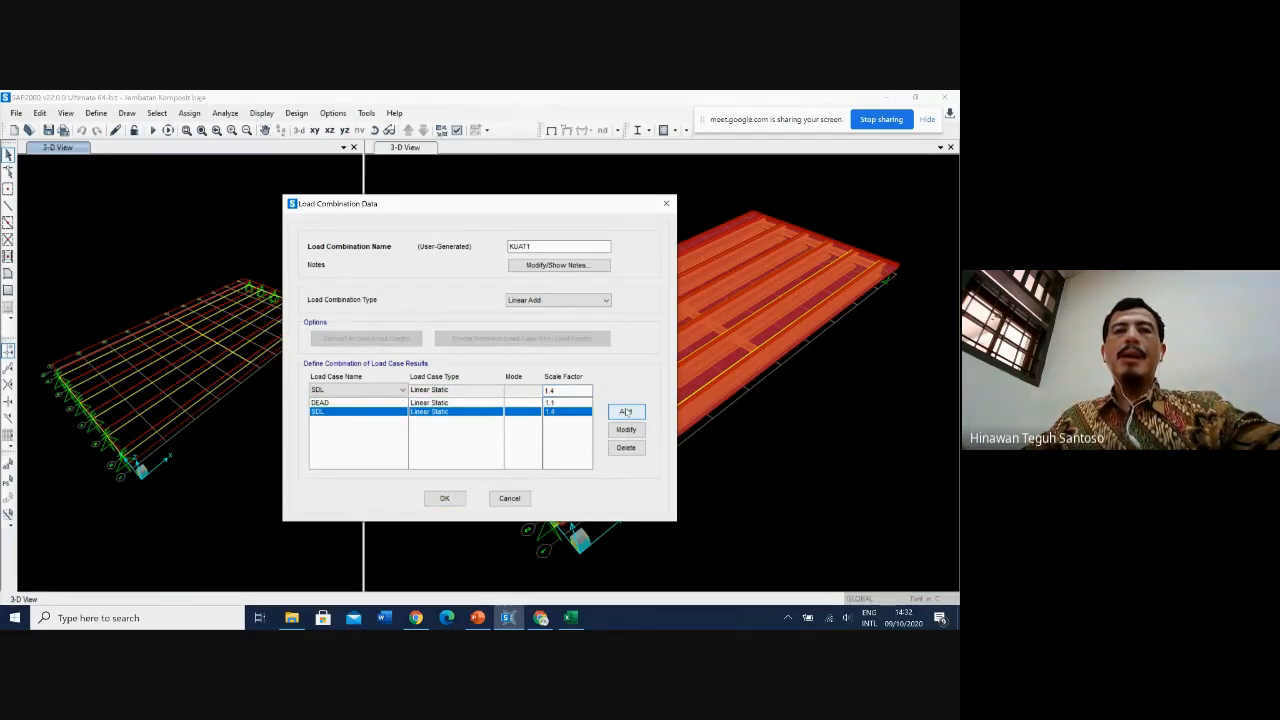
click(391, 391)
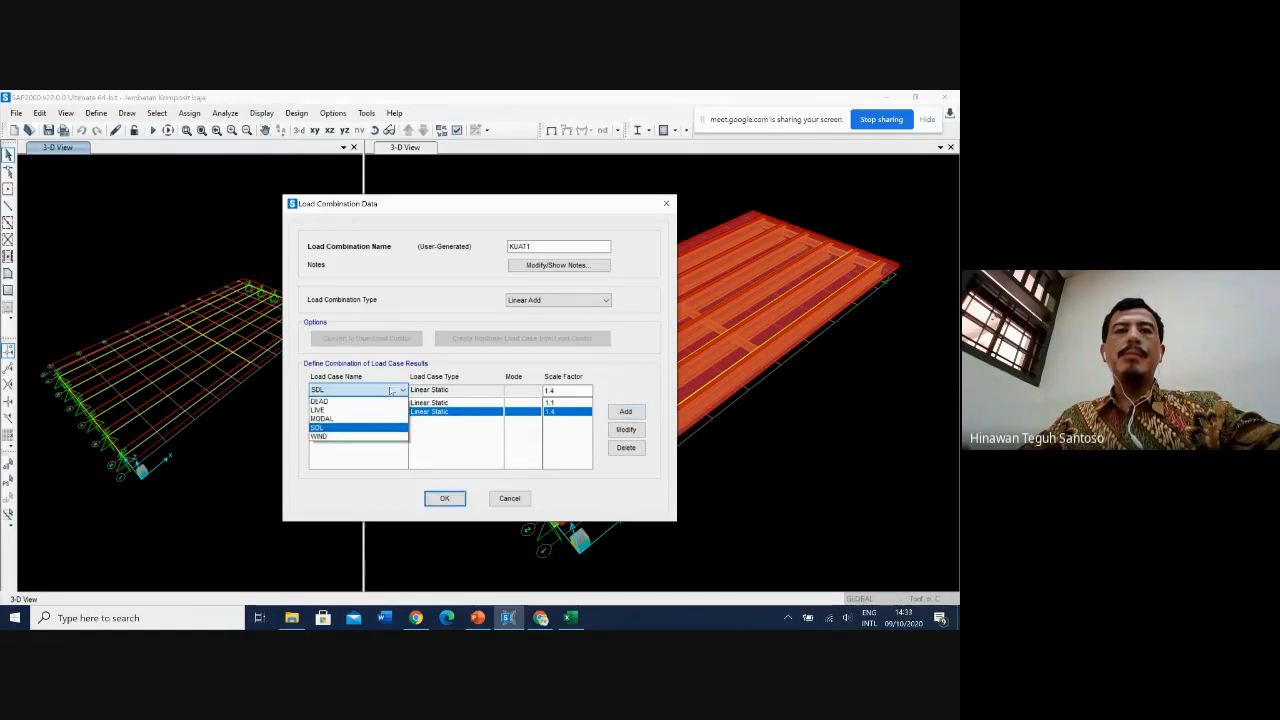
click(345, 411)
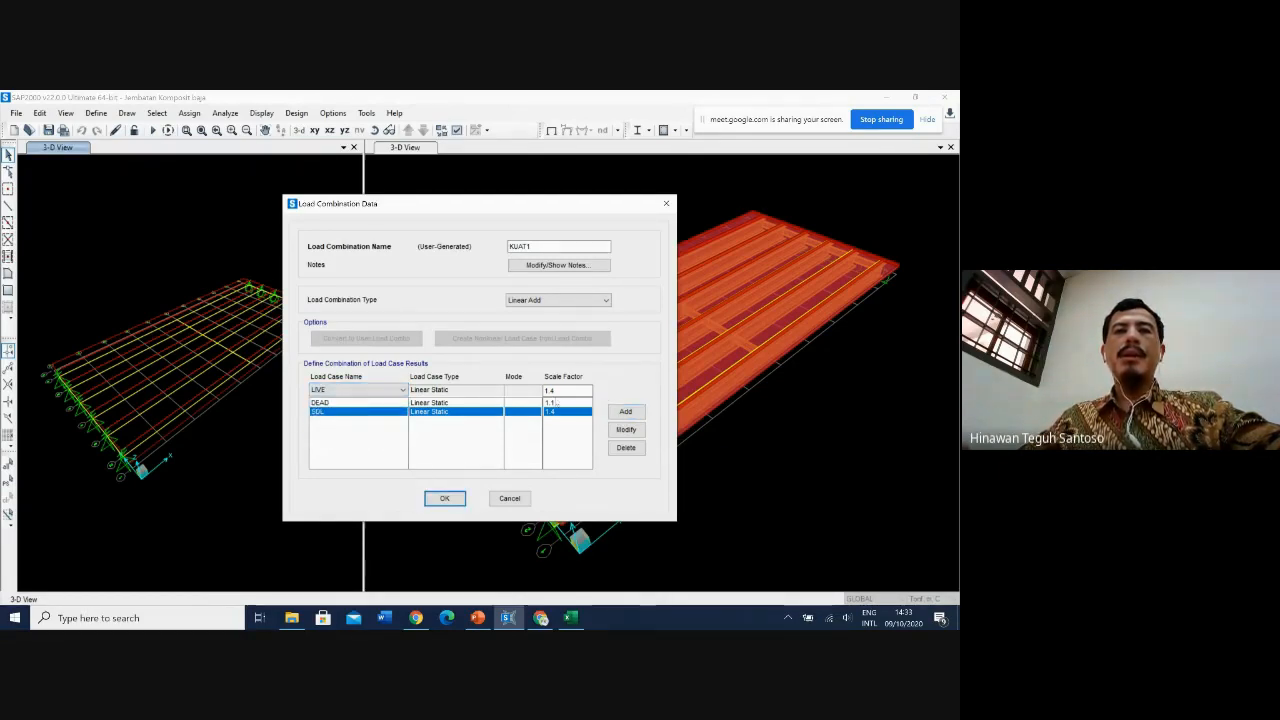
key(BackSpace)
text(8)
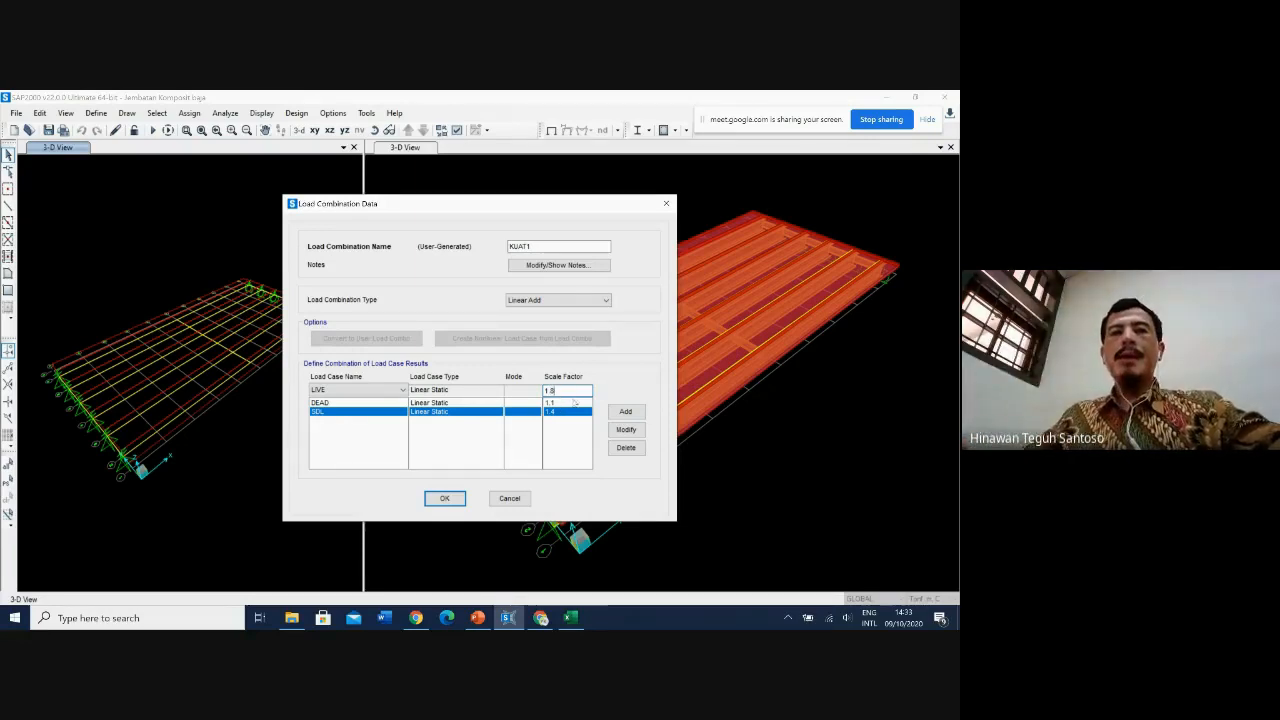
click(627, 412)
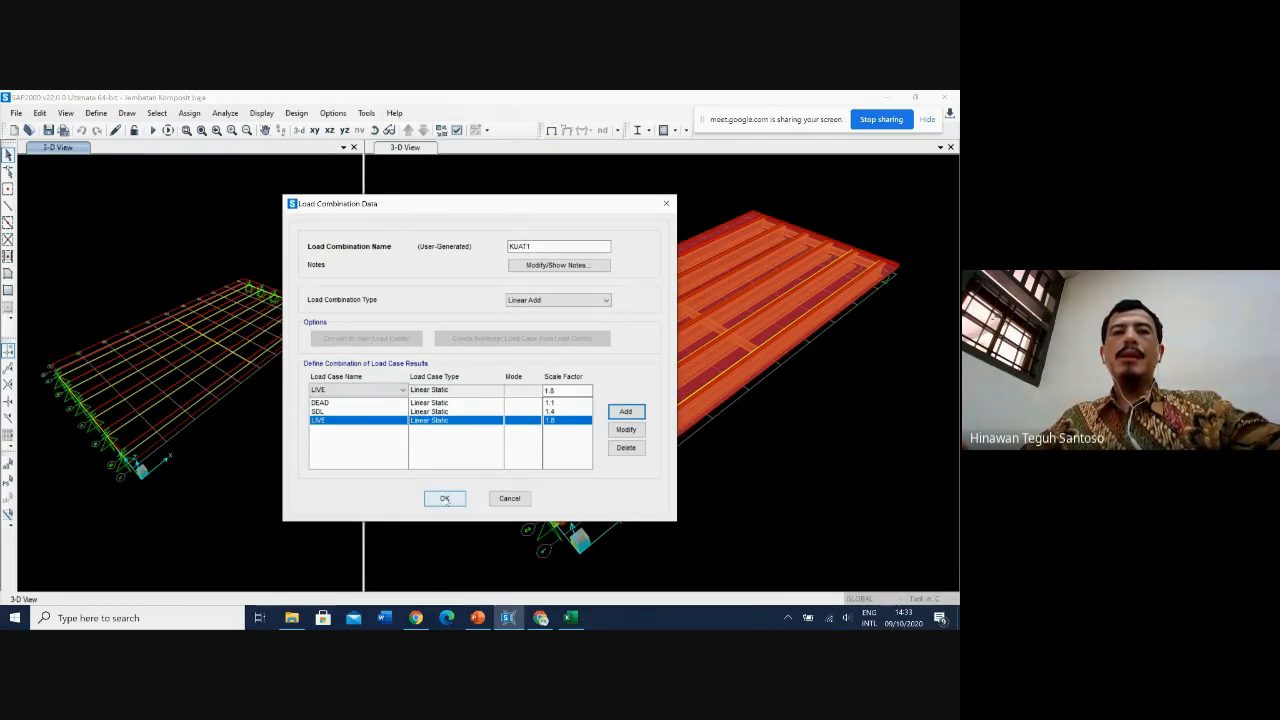
click(444, 498)
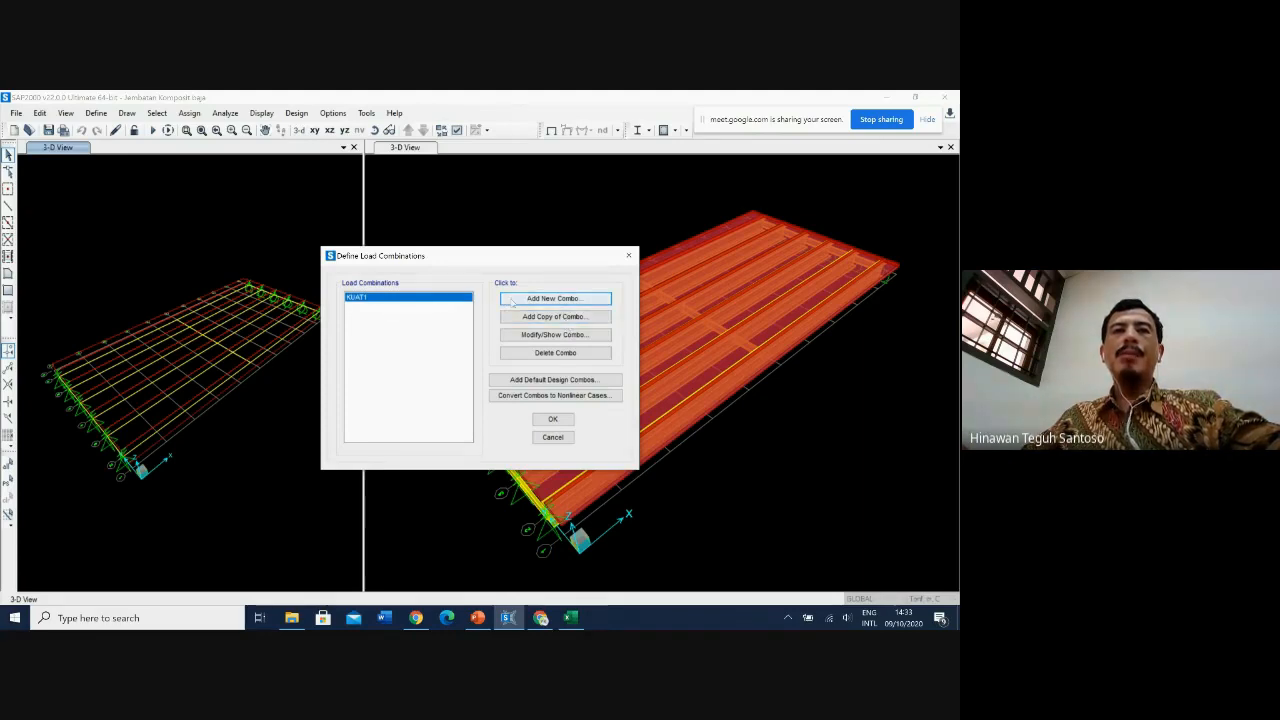
Step: Check the load combination table in PowerPoint, return to SAP2000 and create a new load combination named KUAT III
click(479, 620)
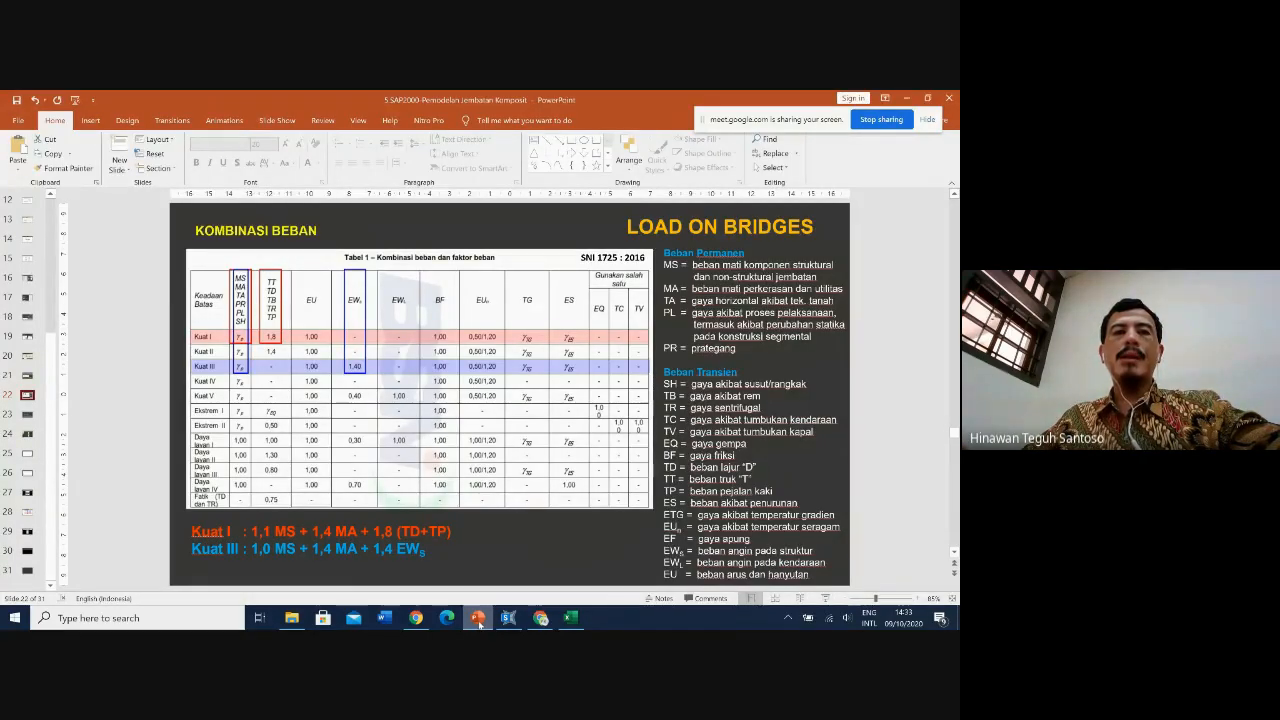
click(508, 618)
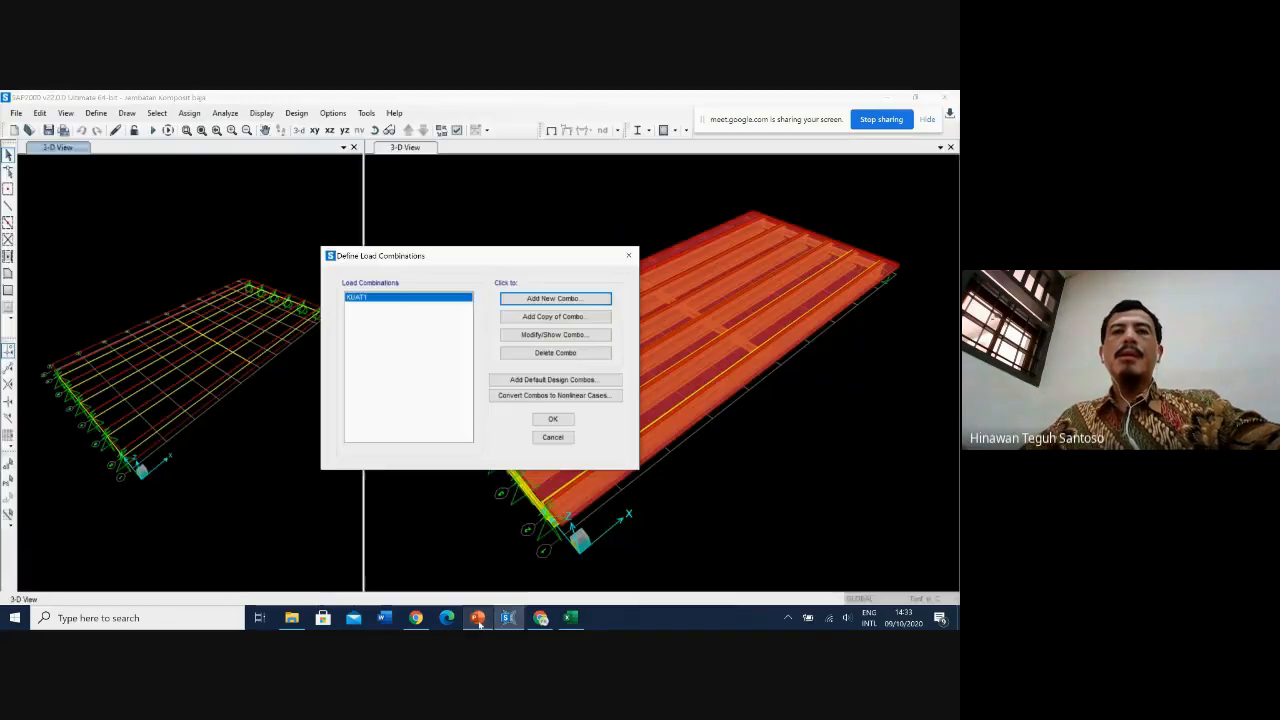
click(551, 299)
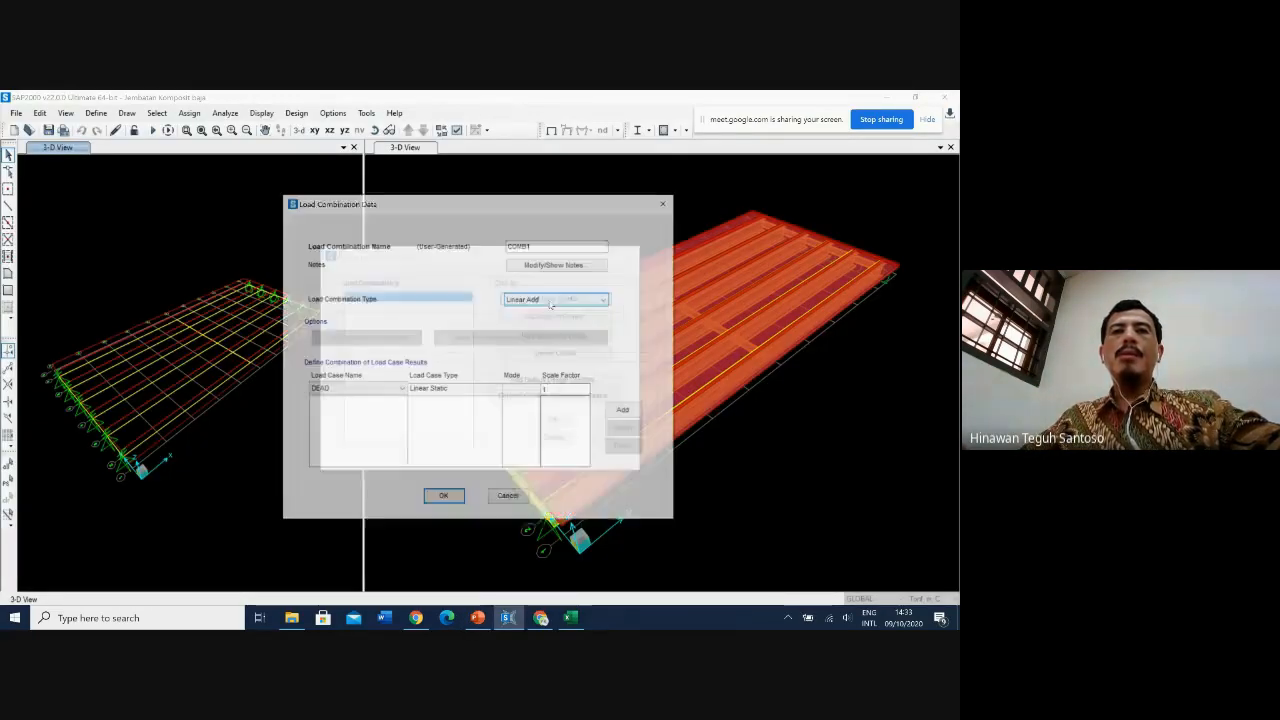
double_click(543, 245)
text(KUAT)
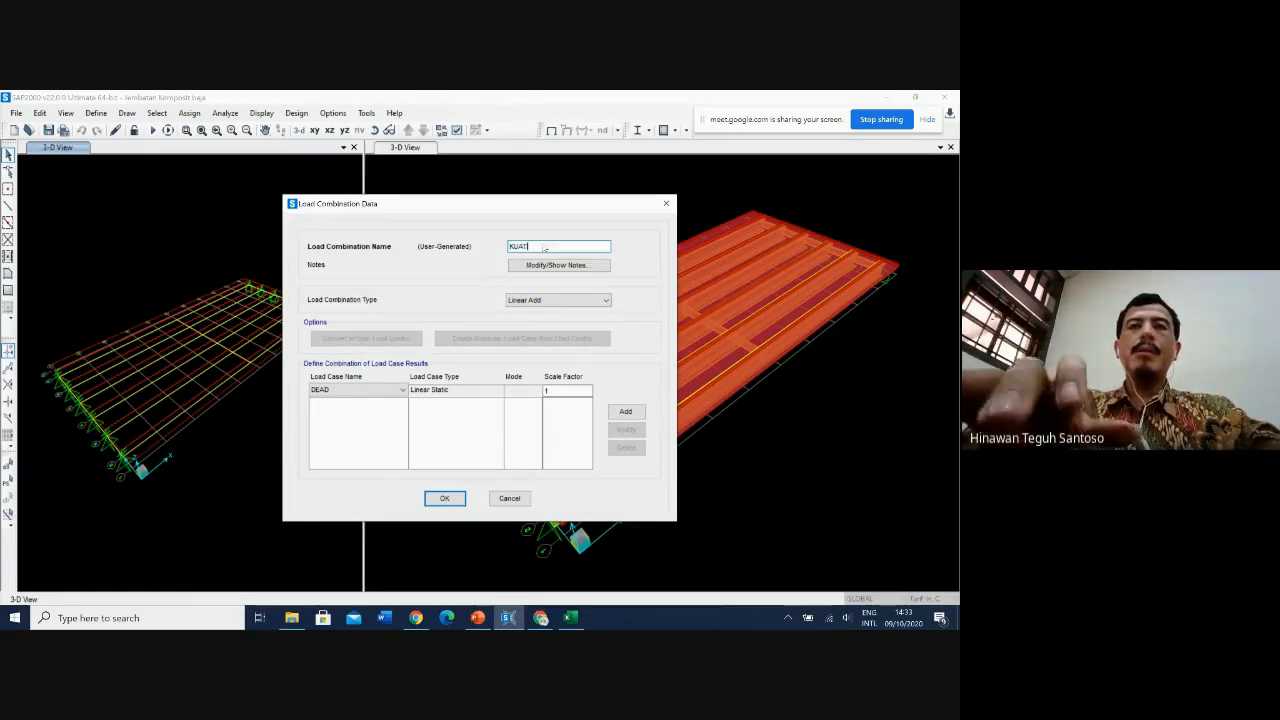
text(I)
key(BackSpace)
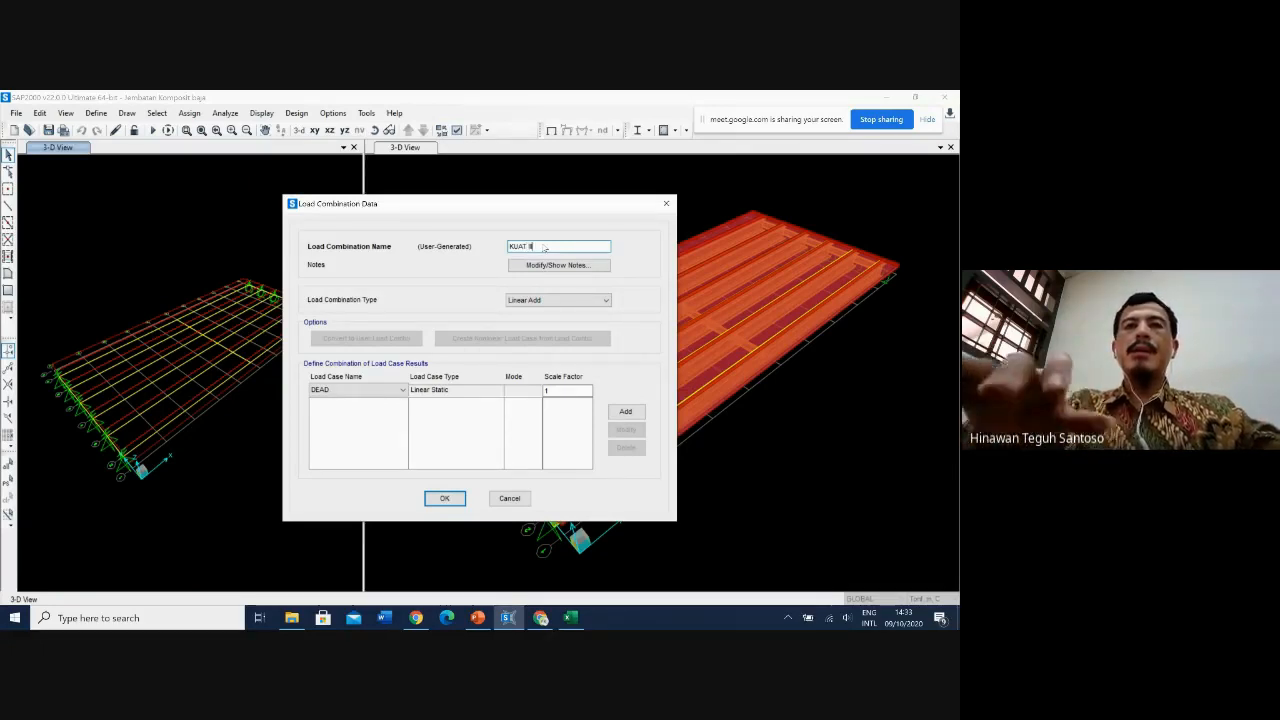
text(II)
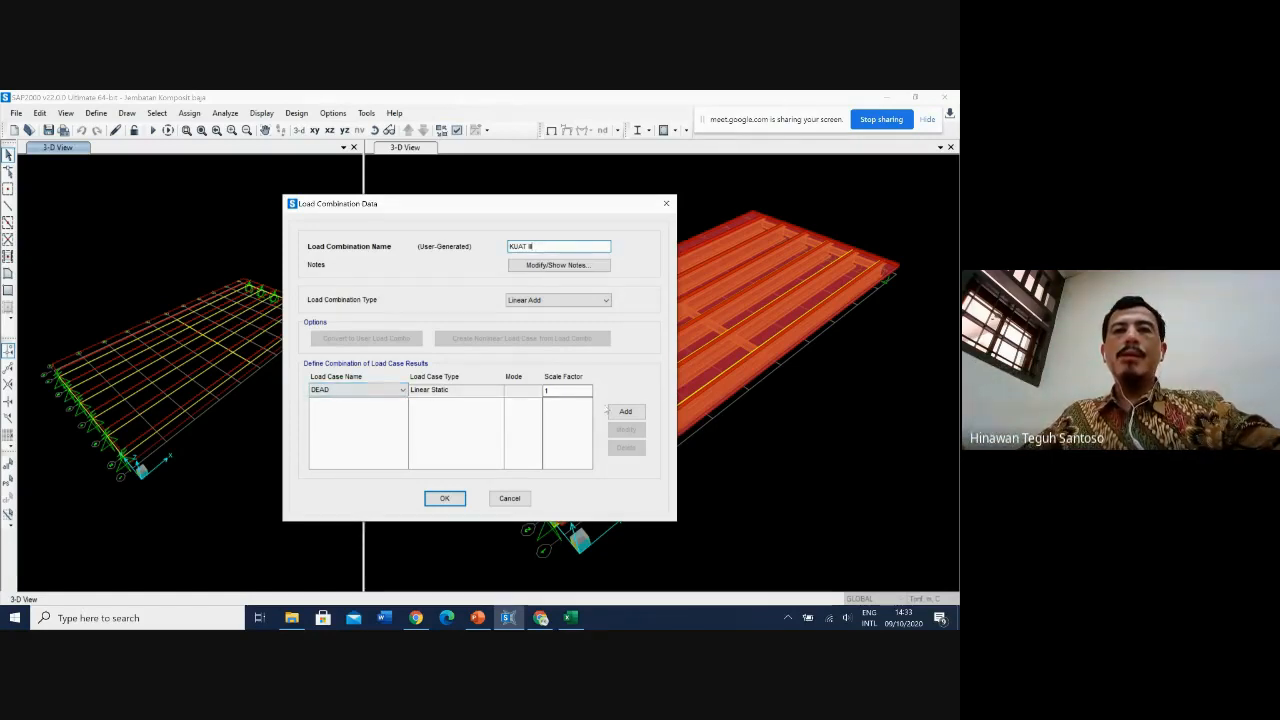
Step: Add DEAD with factor 1 and SDL with factor 1.4 to KUAT III, consulting the combination table in PowerPoint
click(478, 618)
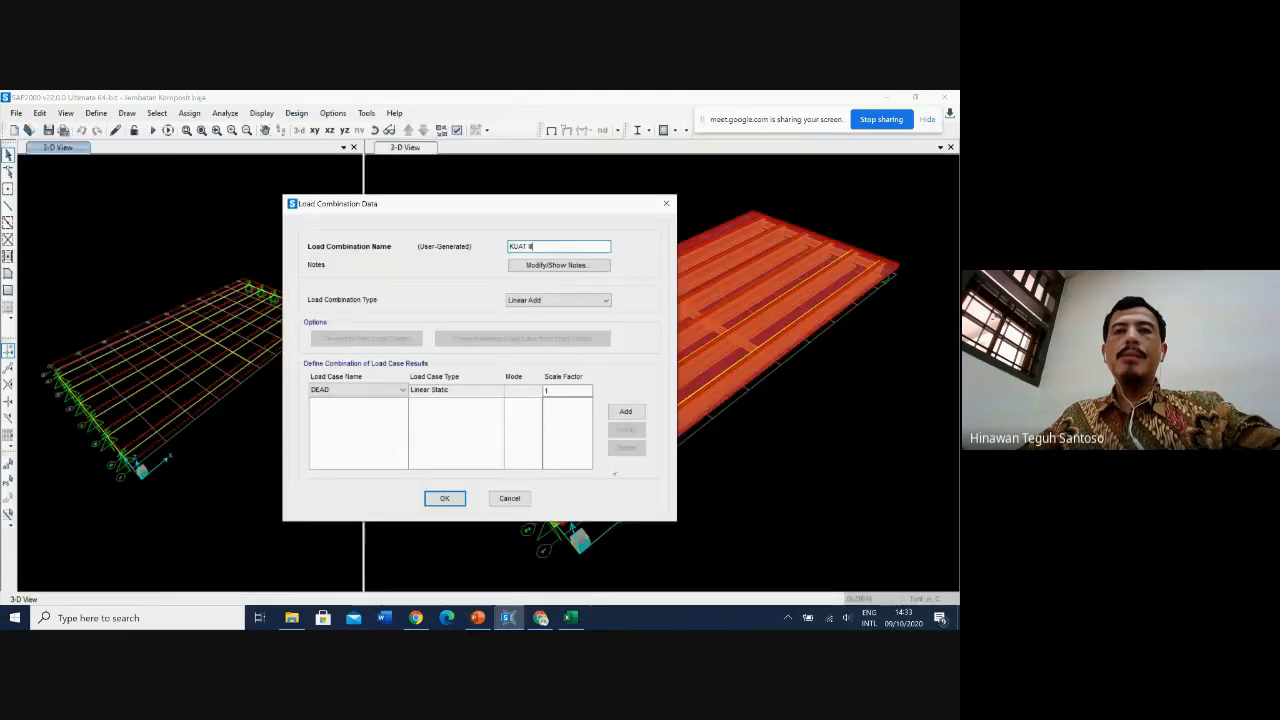
click(626, 412)
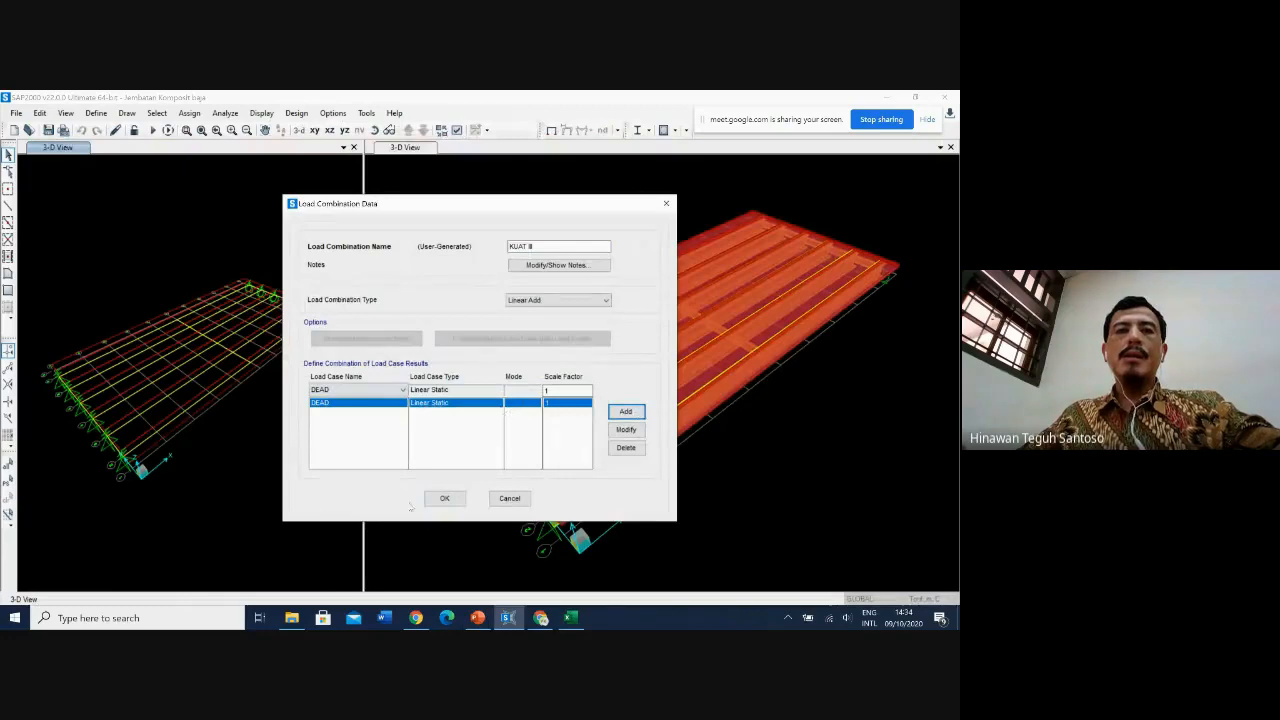
click(478, 618)
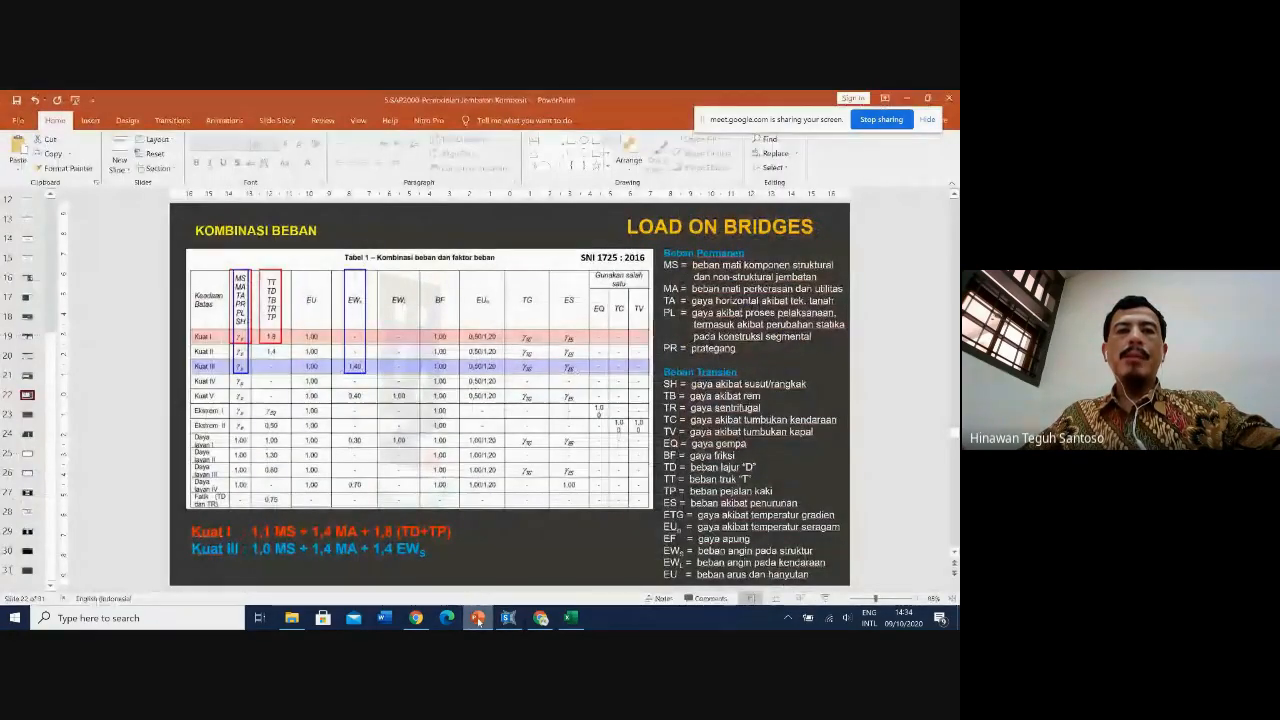
click(478, 618)
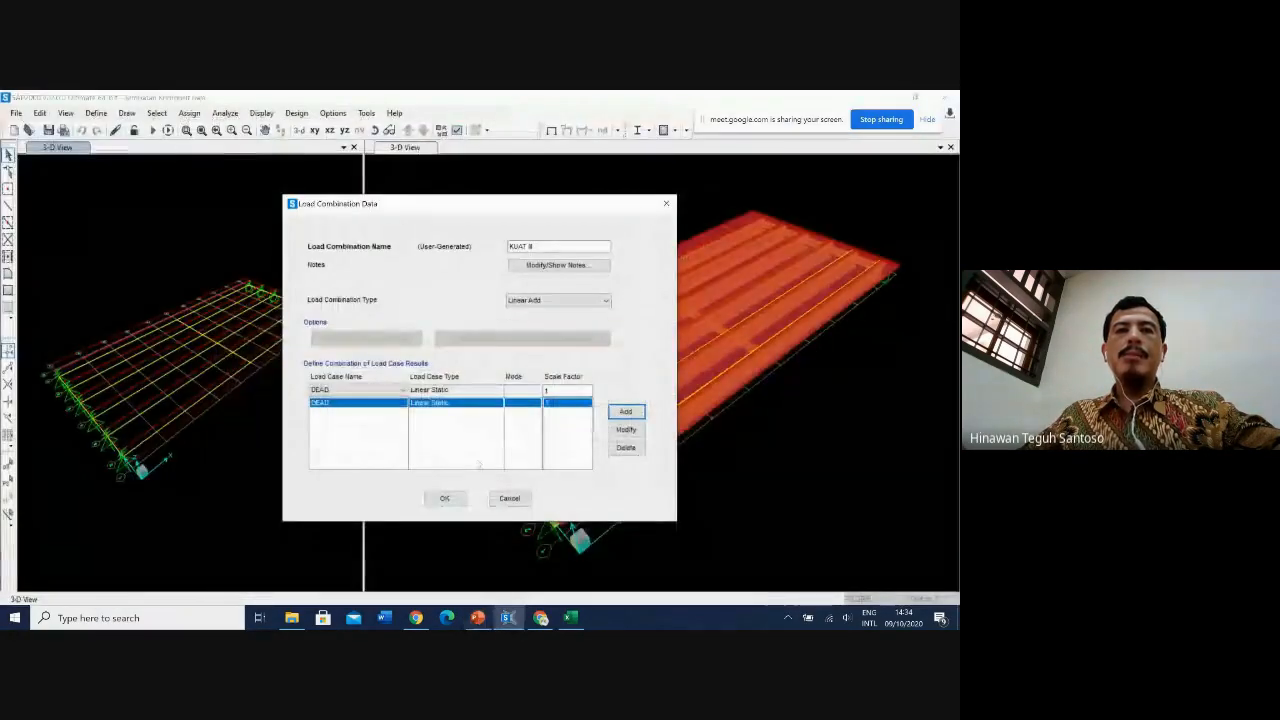
click(356, 389)
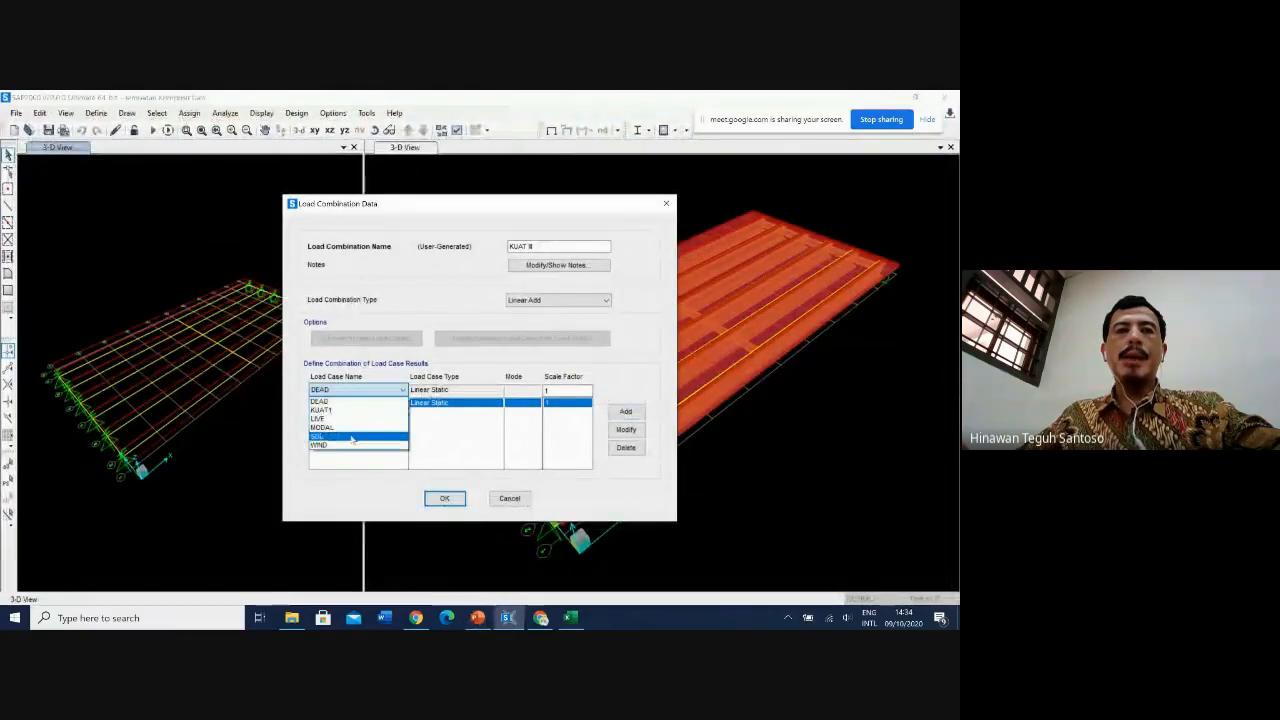
click(330, 436)
click(556, 389)
text(.4)
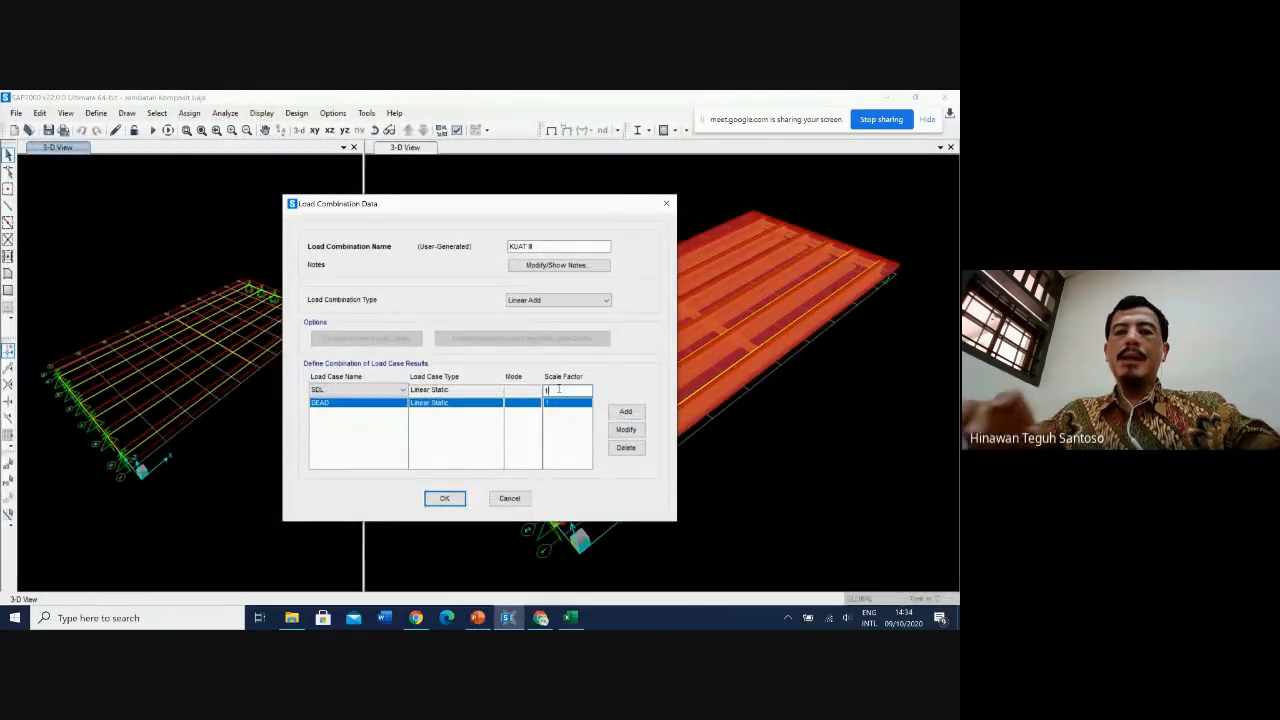
click(625, 411)
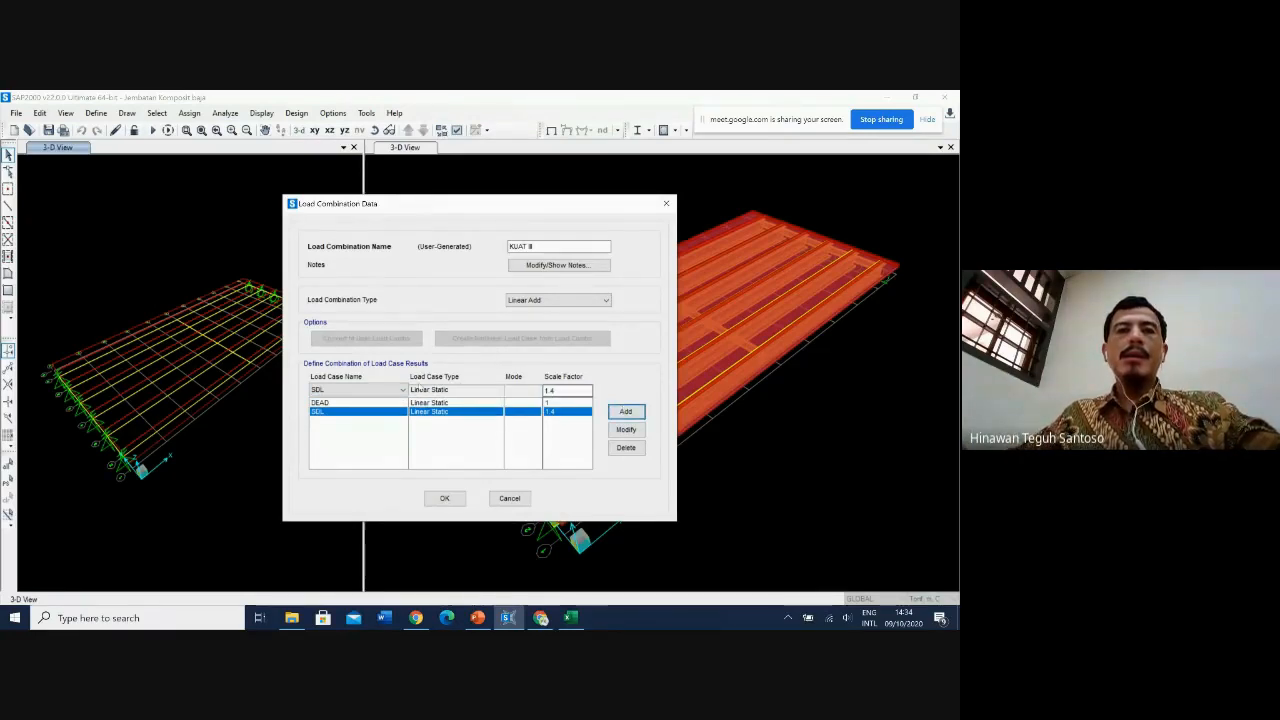
Step: Add the WIND case with scale factor 1.4 to KUAT III and accept the combination
click(360, 389)
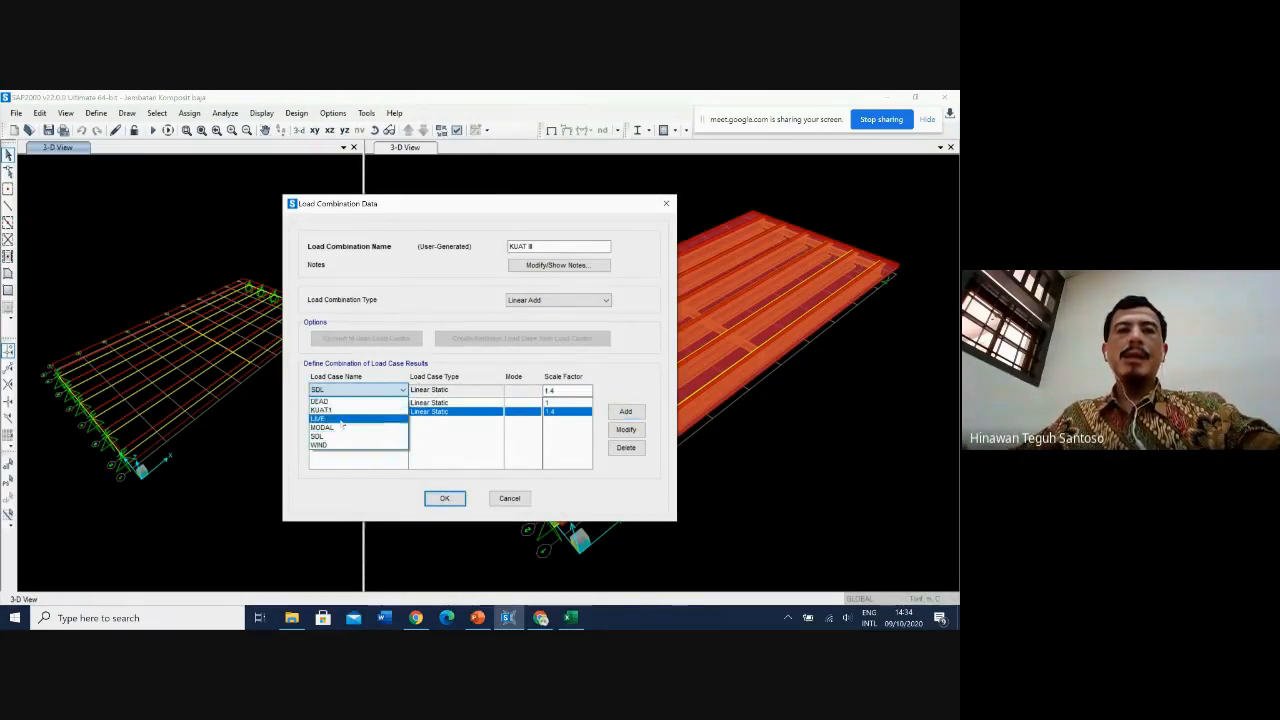
click(333, 445)
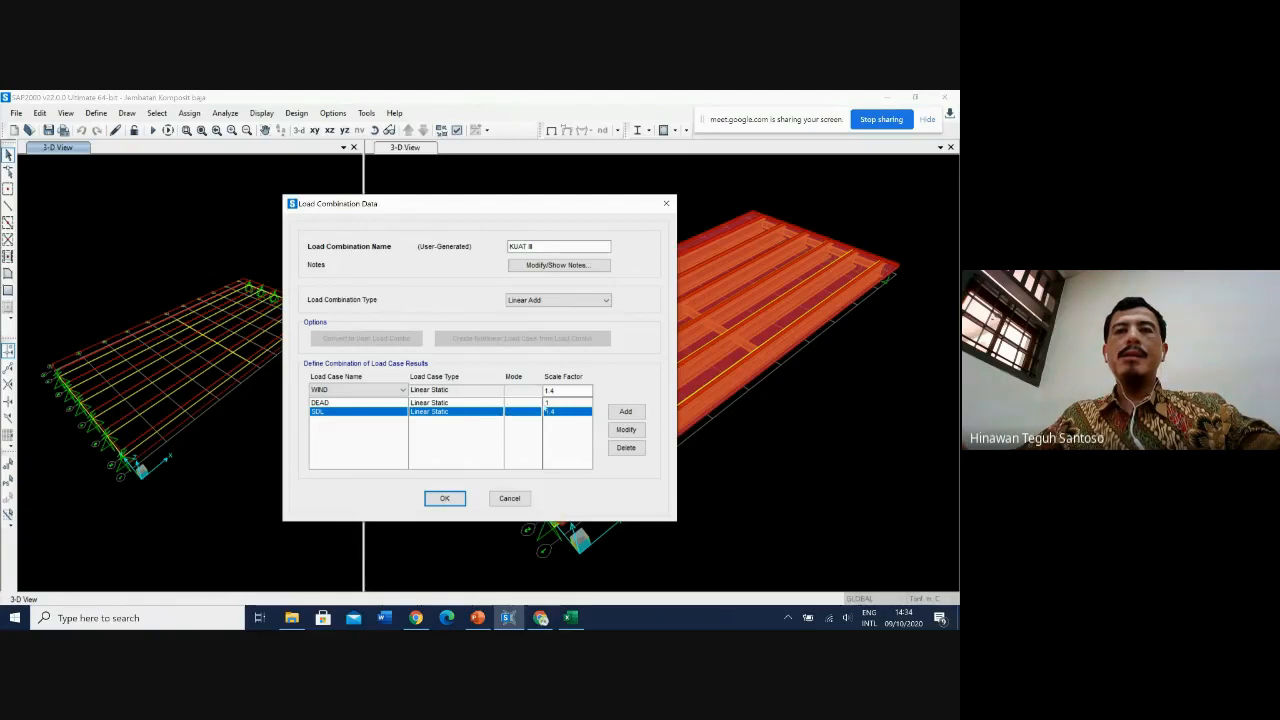
double_click(564, 390)
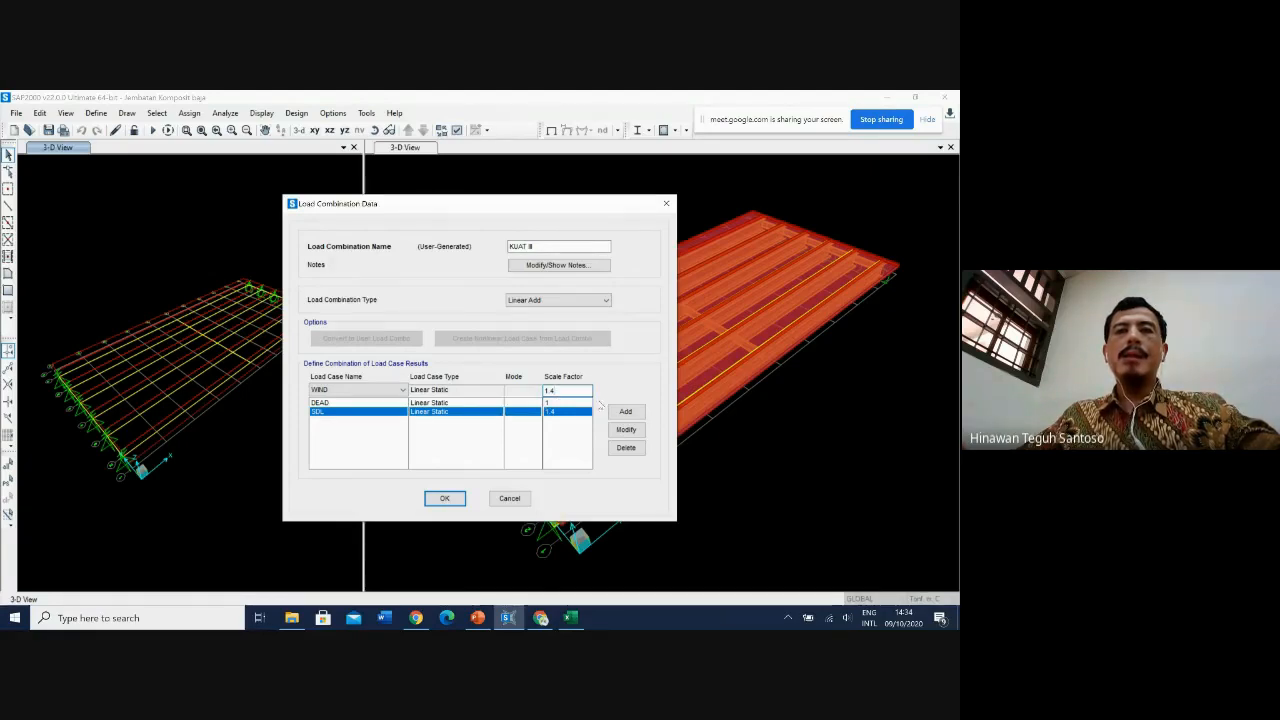
click(623, 412)
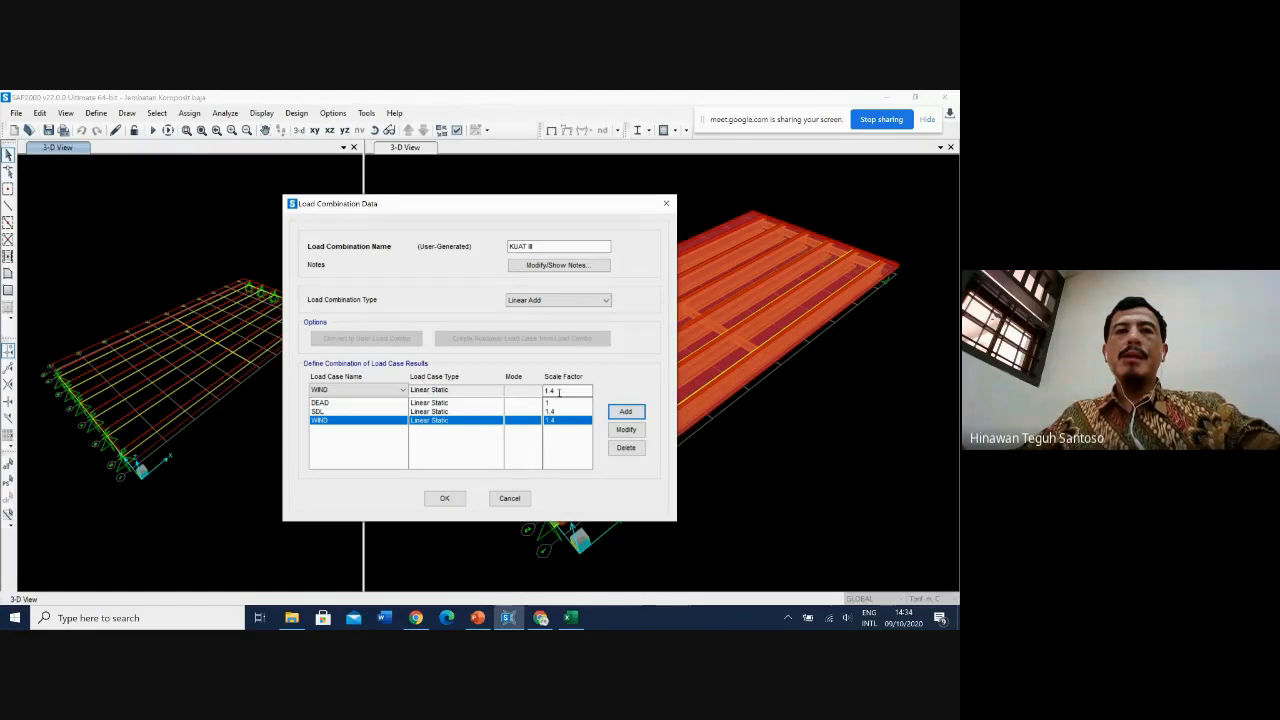
click(446, 499)
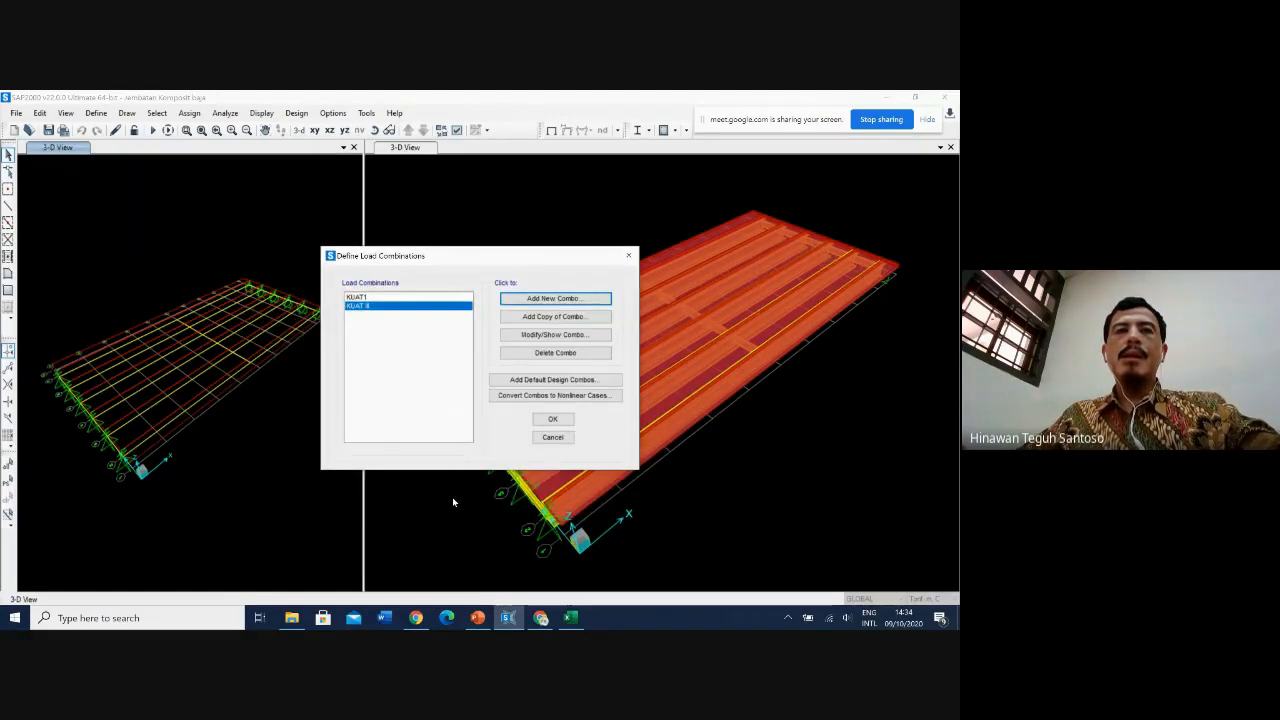
Step: Rename load combination KUAT1 as KUAT I and accept the defined load combinations
click(394, 297)
click(385, 307)
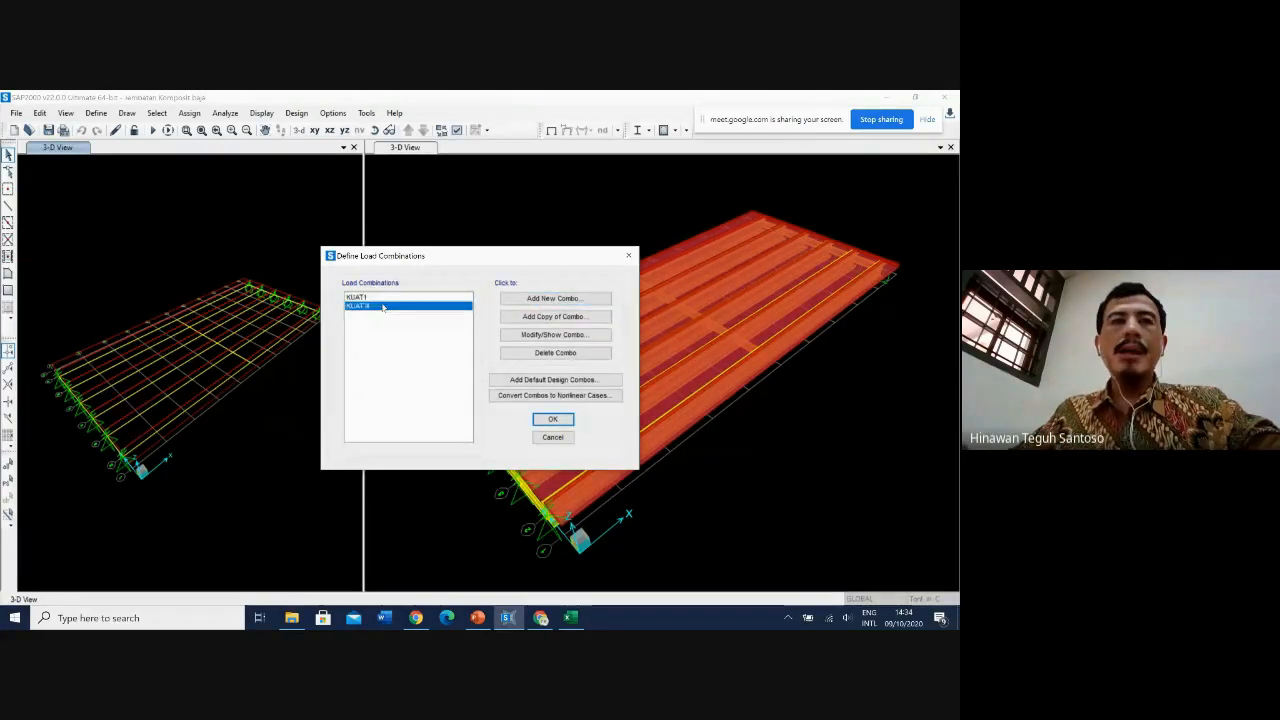
click(395, 297)
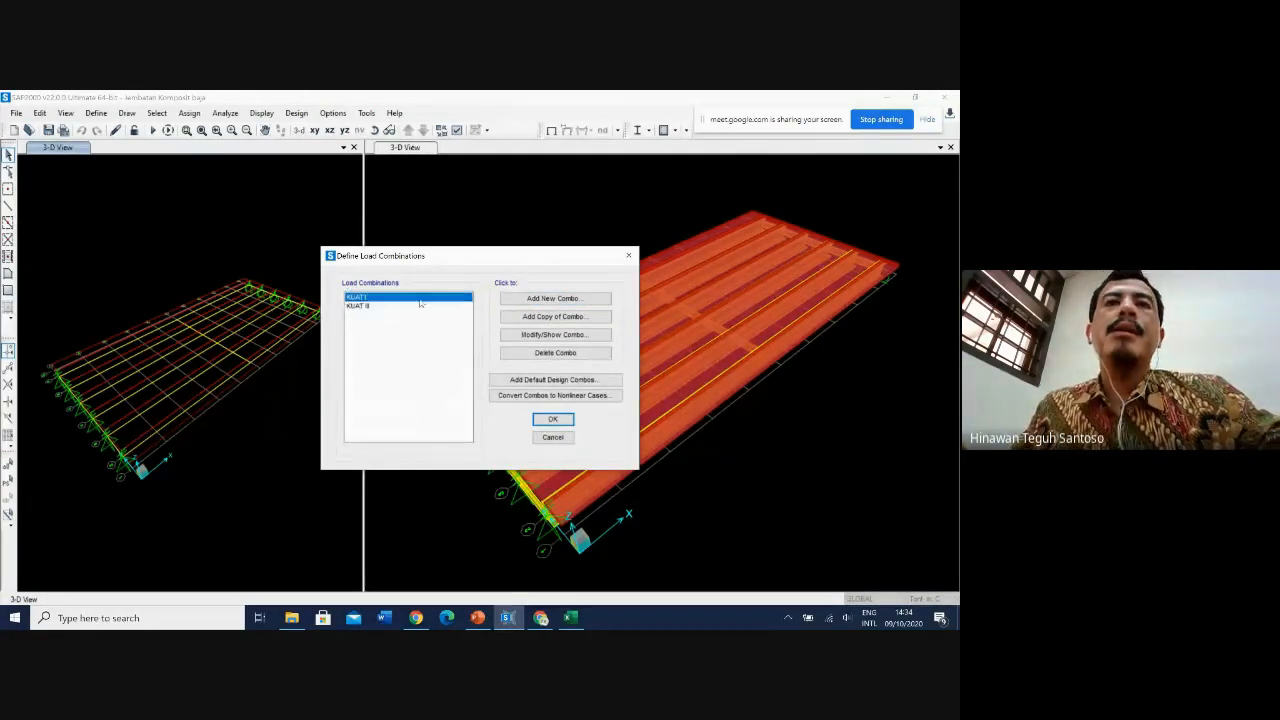
click(566, 336)
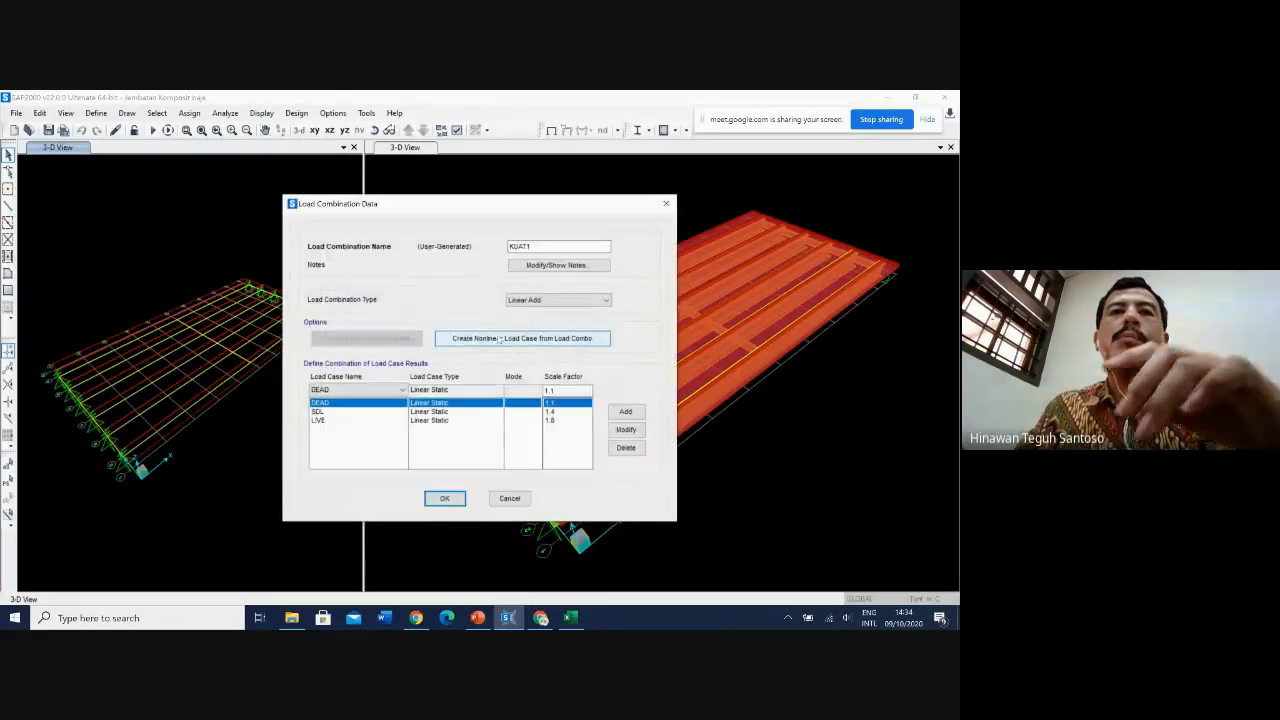
click(526, 245)
key(BackSpace)
text(I)
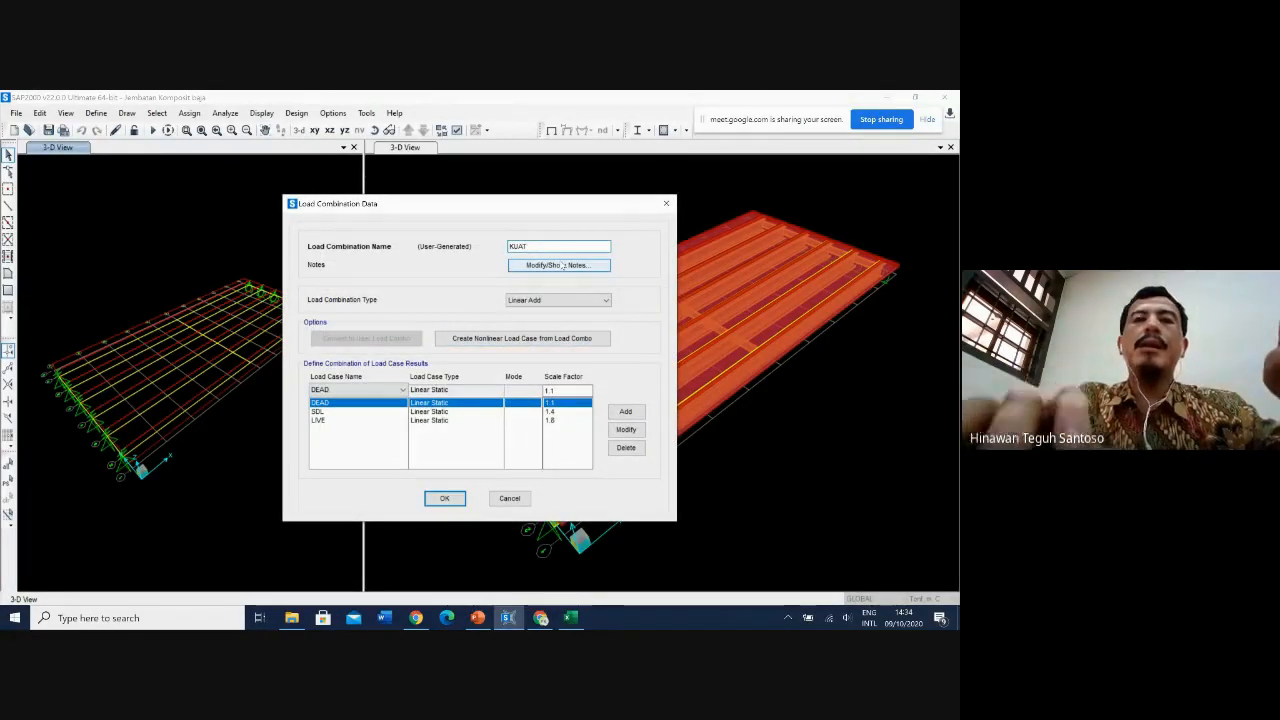
click(456, 499)
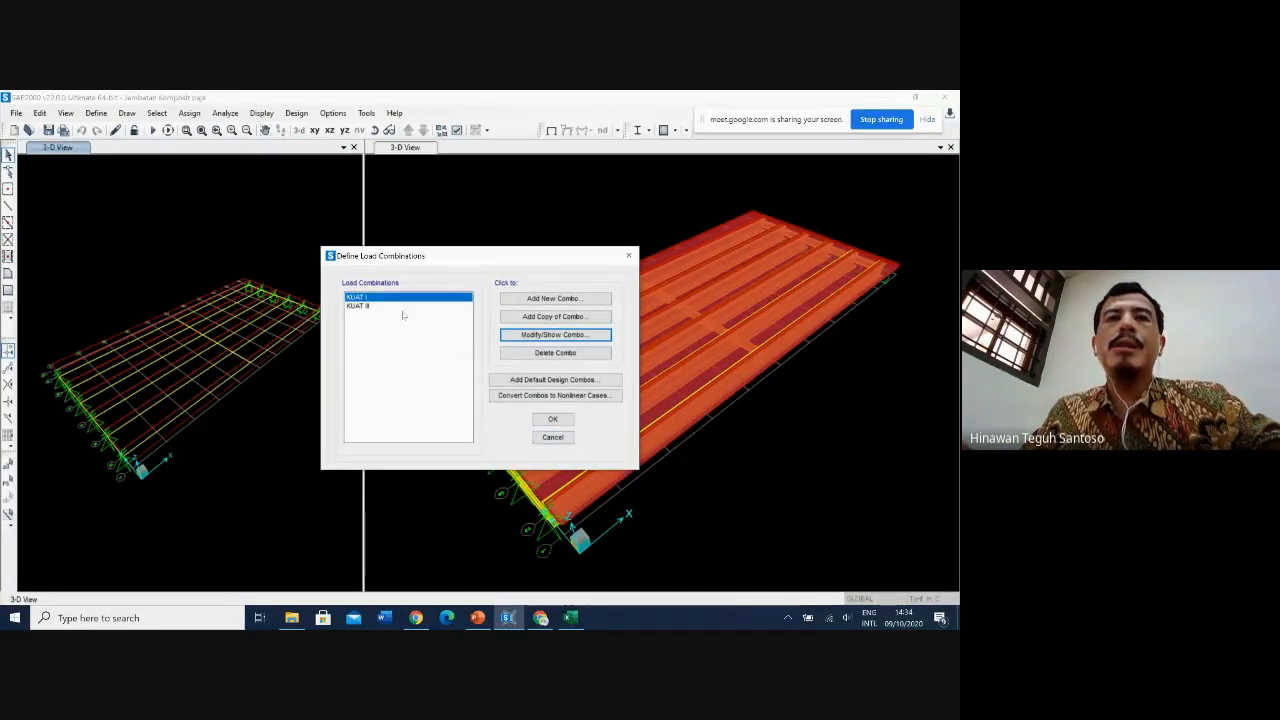
click(370, 306)
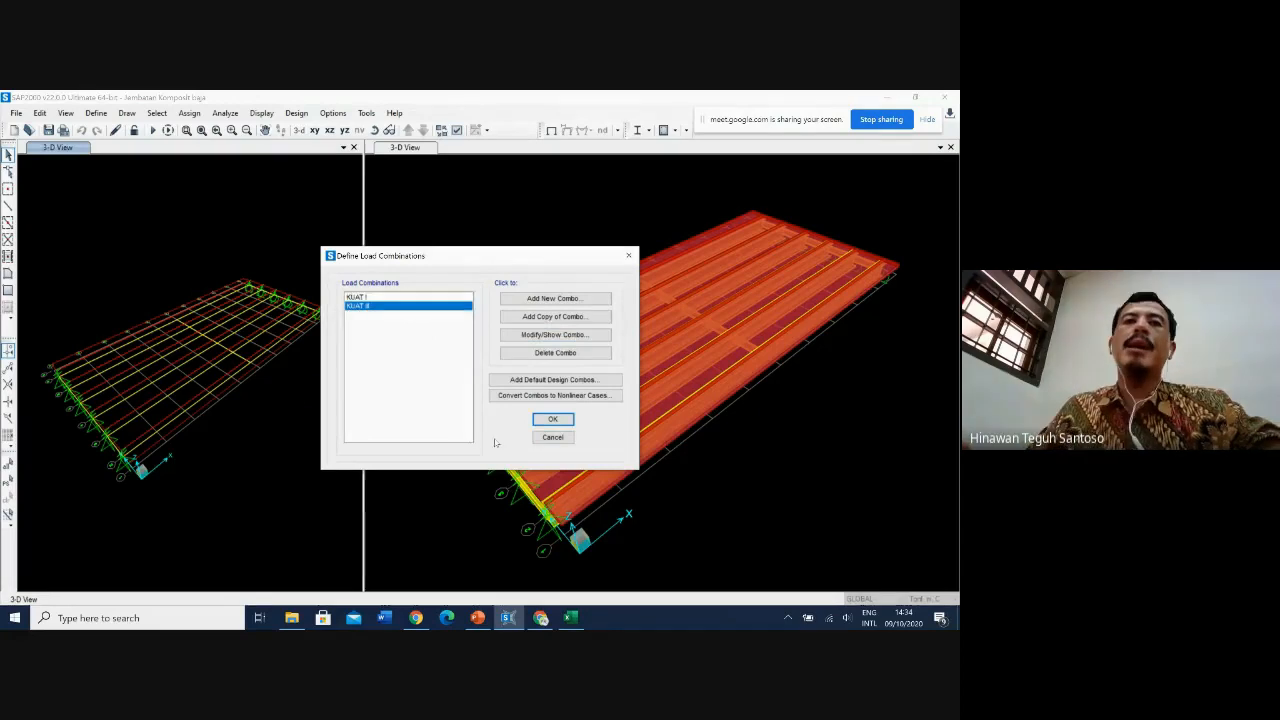
click(554, 420)
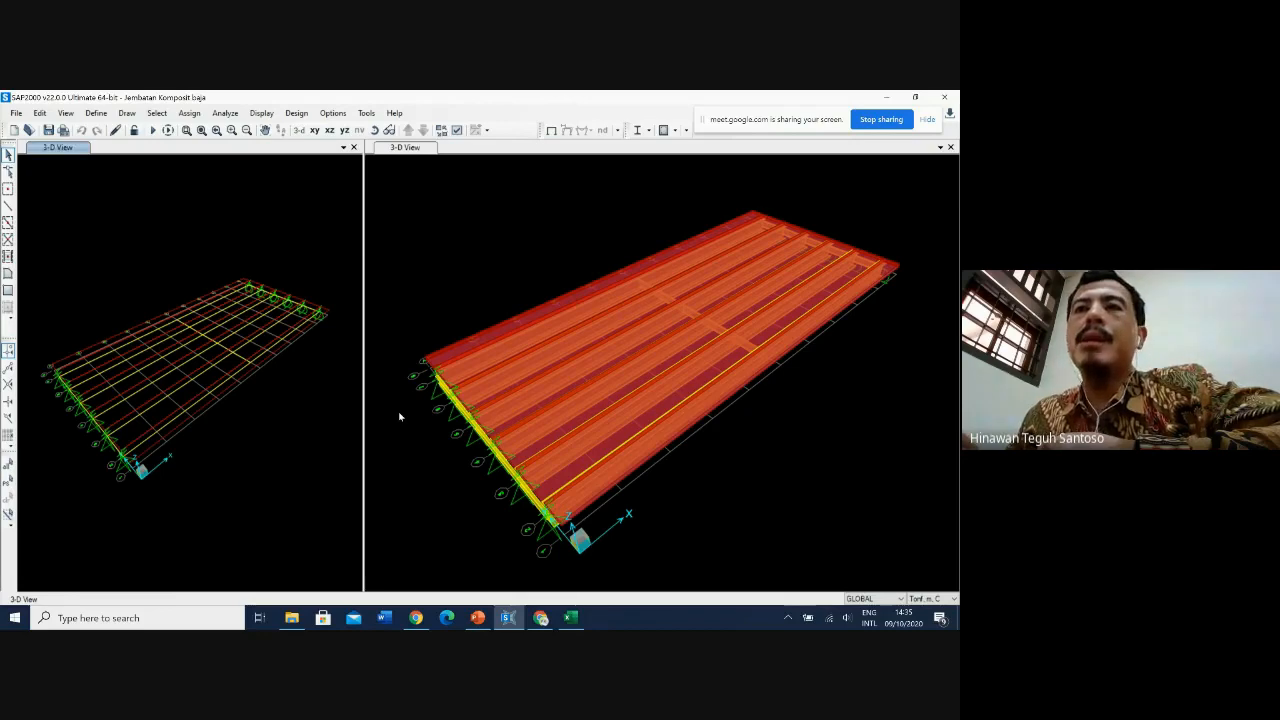
Step: Switch to PowerPoint, review the RESUME BEBAN slide of bridge loads and load factors, and return to SAP2000
click(478, 618)
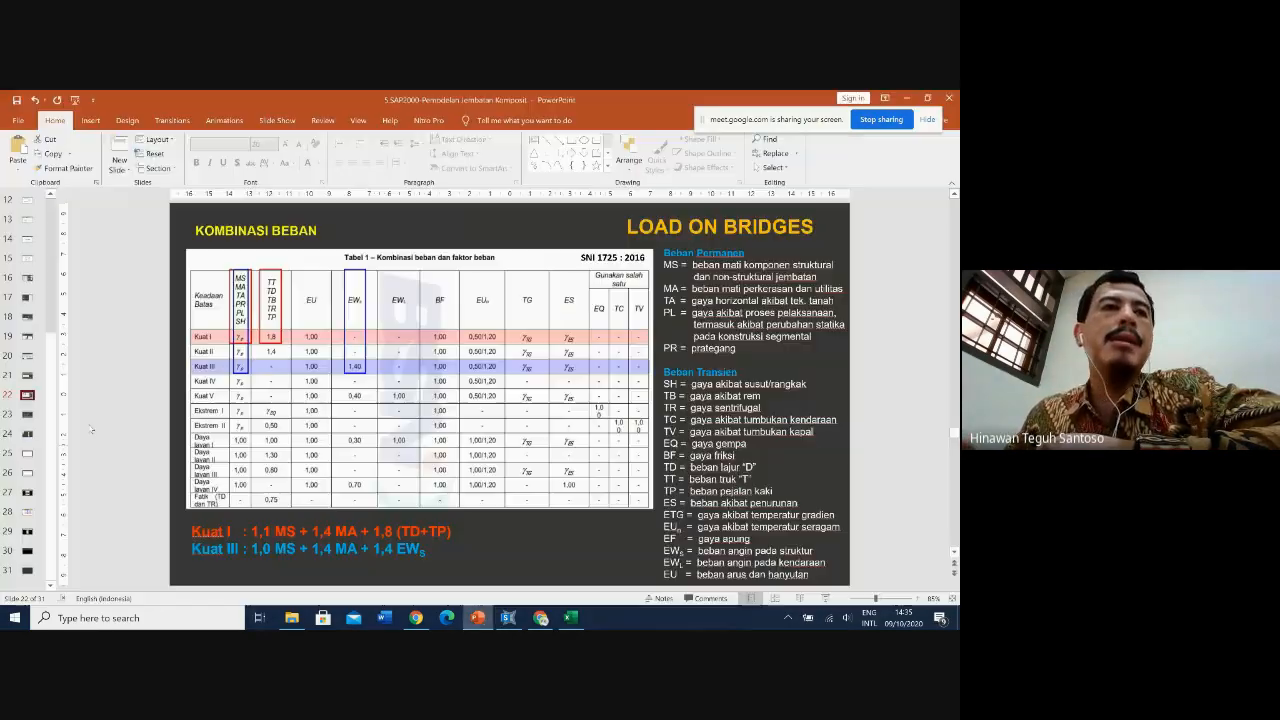
click(28, 338)
click(28, 355)
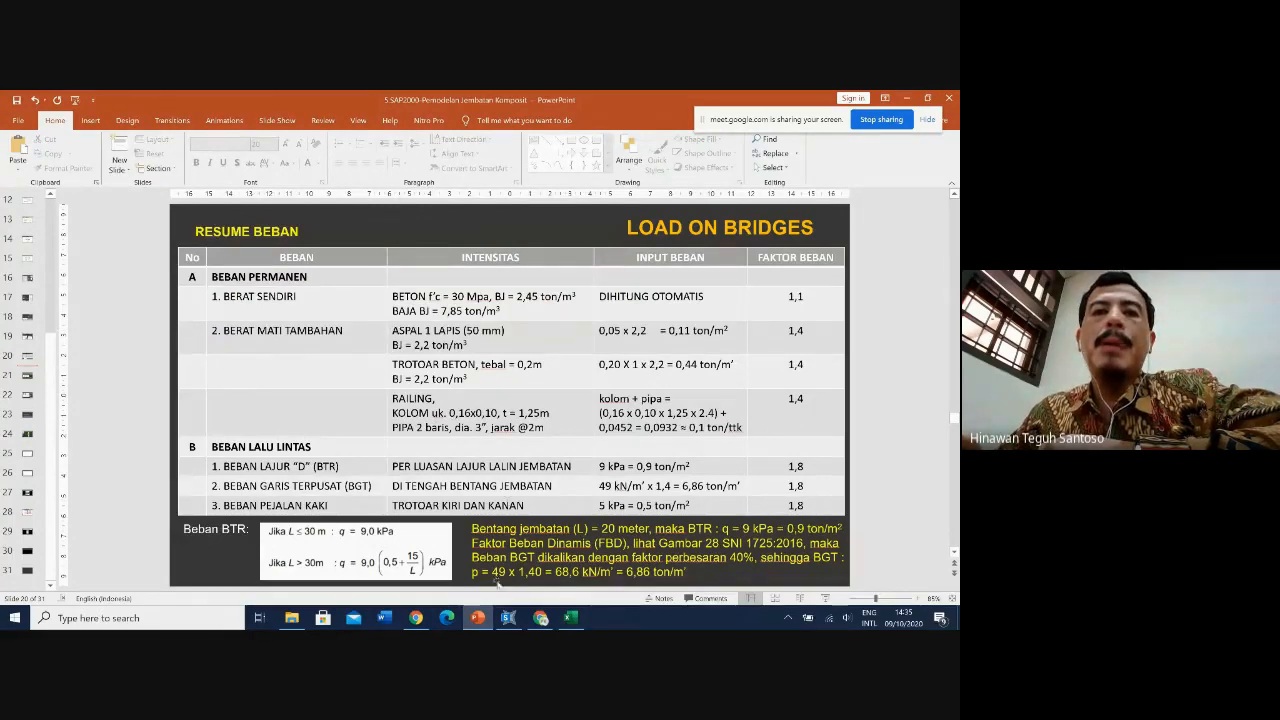
mouse_move(508, 618)
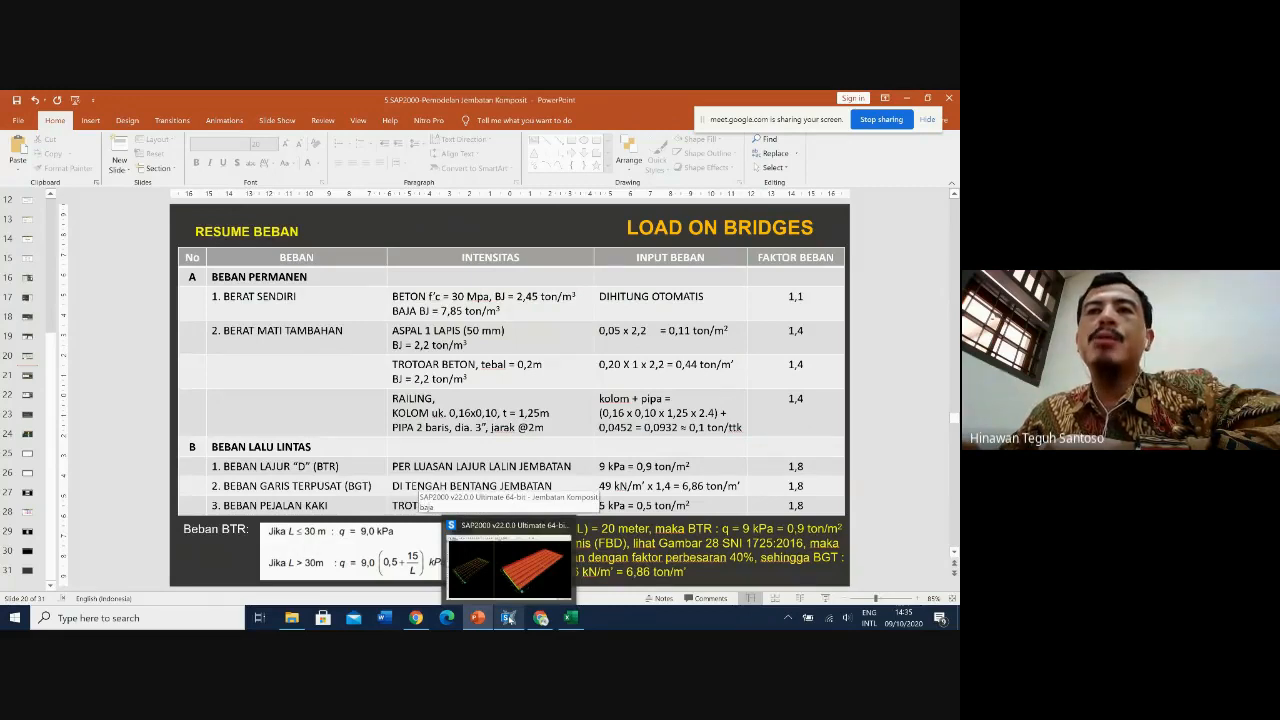
click(508, 618)
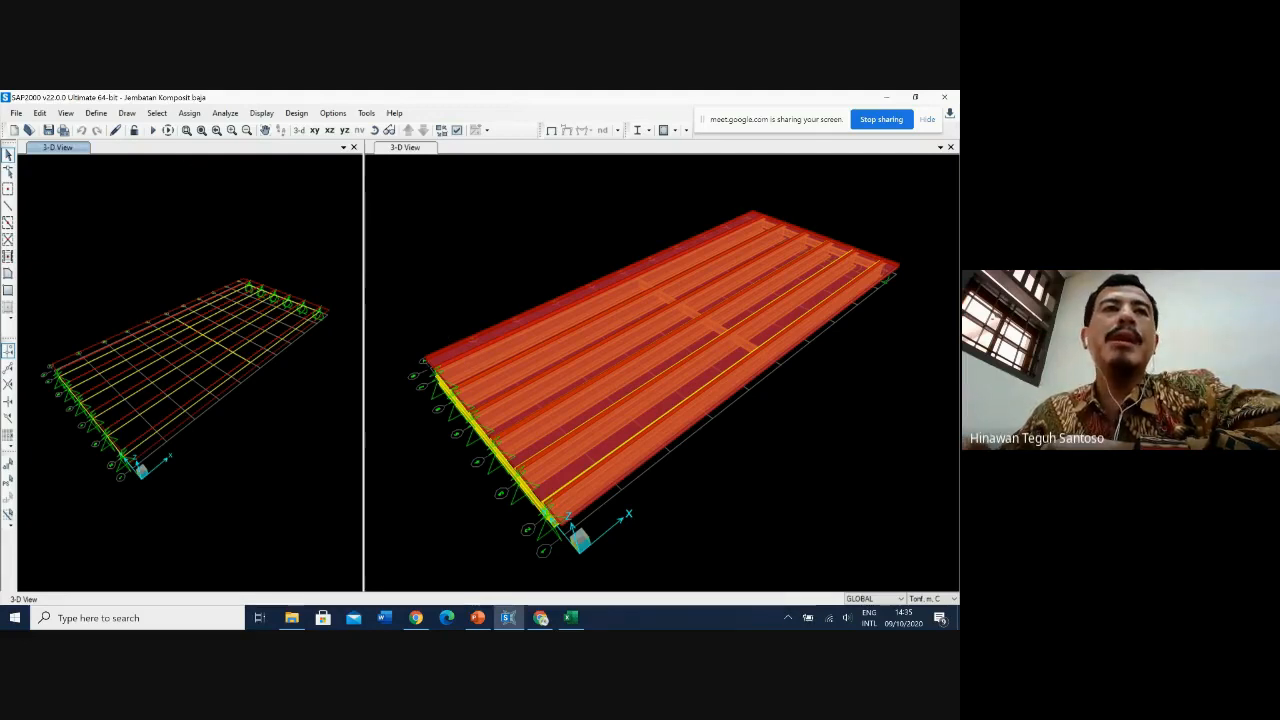
Step: Show one viewport as the X-Y plane at Z=0 and select the five deck areas between the girders in the 3-D view
click(314, 130)
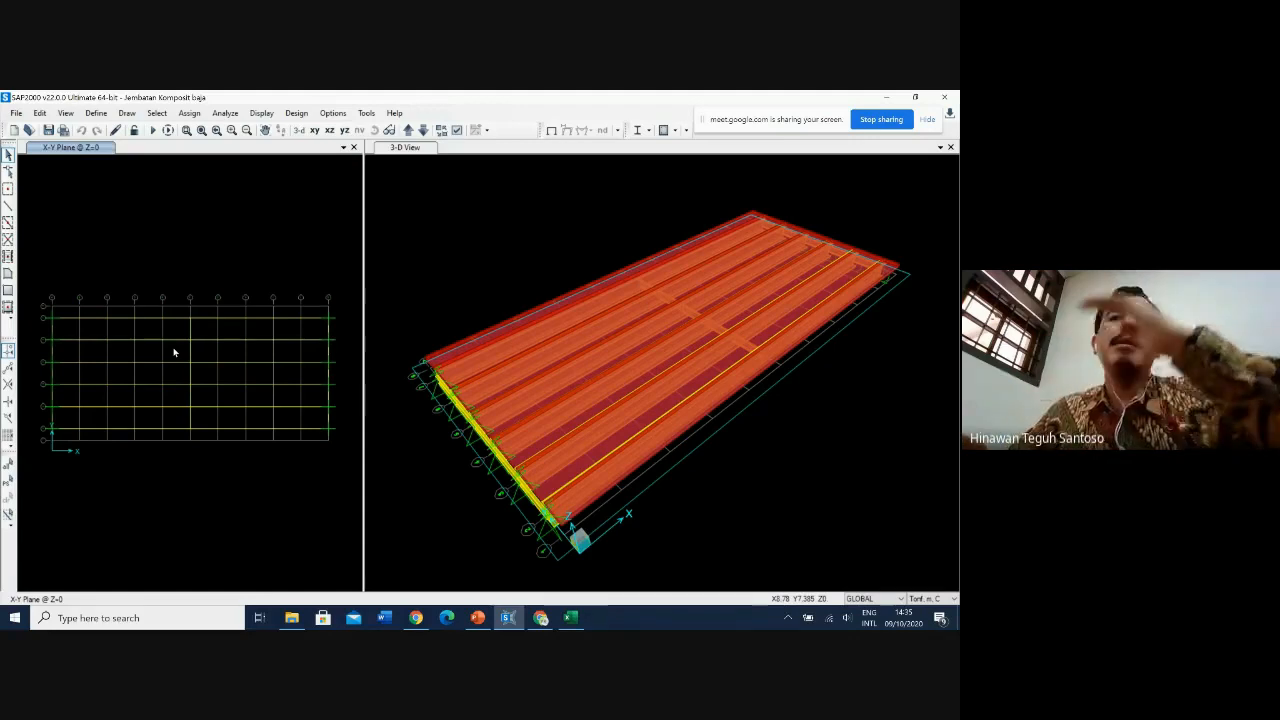
click(408, 130)
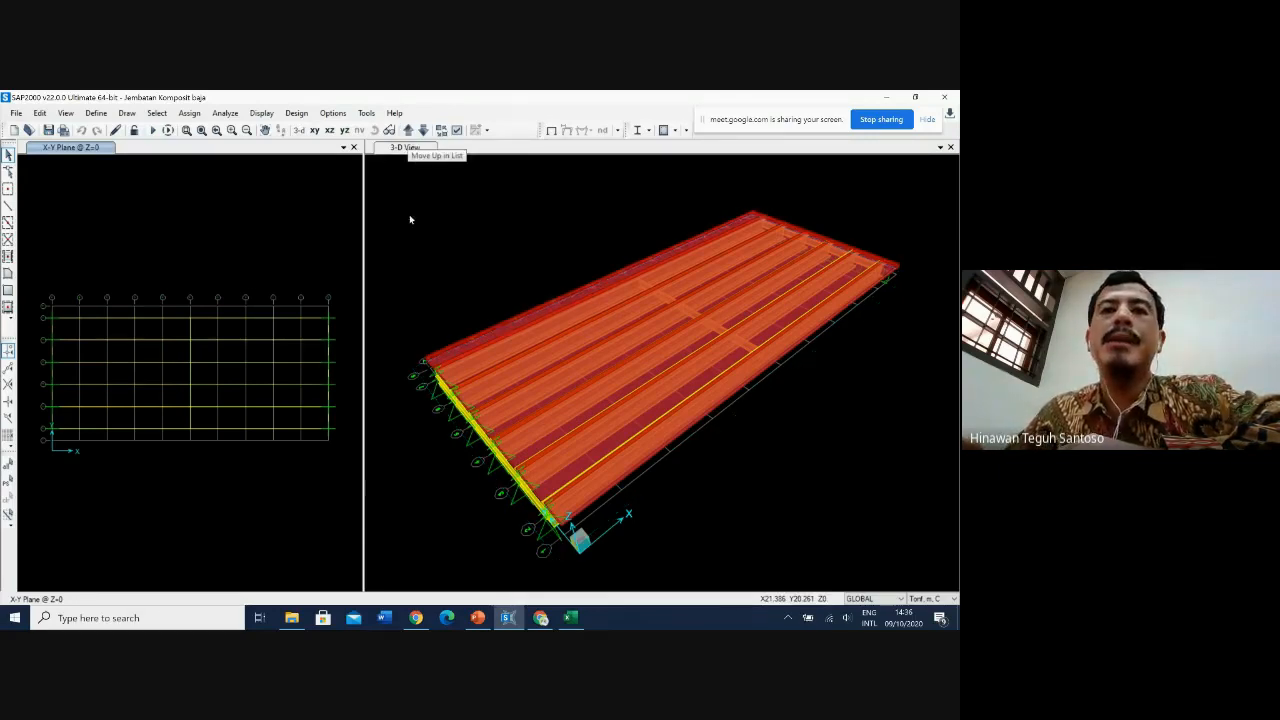
click(592, 443)
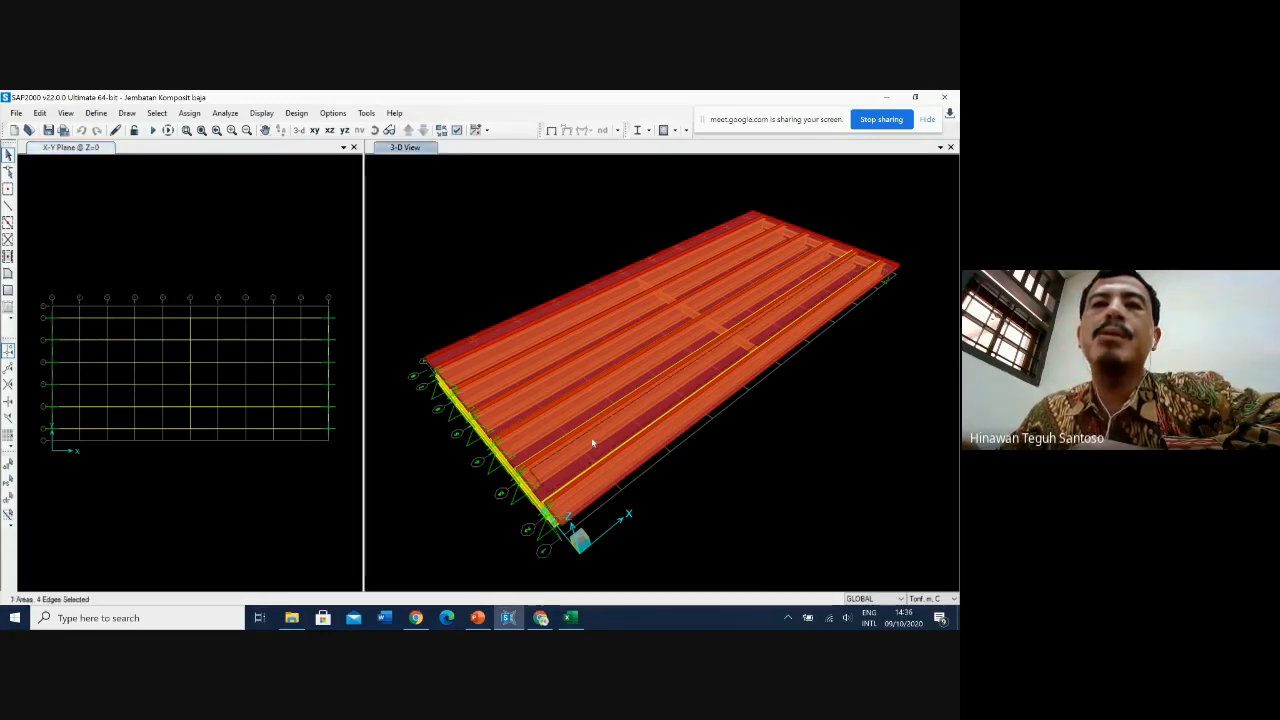
click(561, 418)
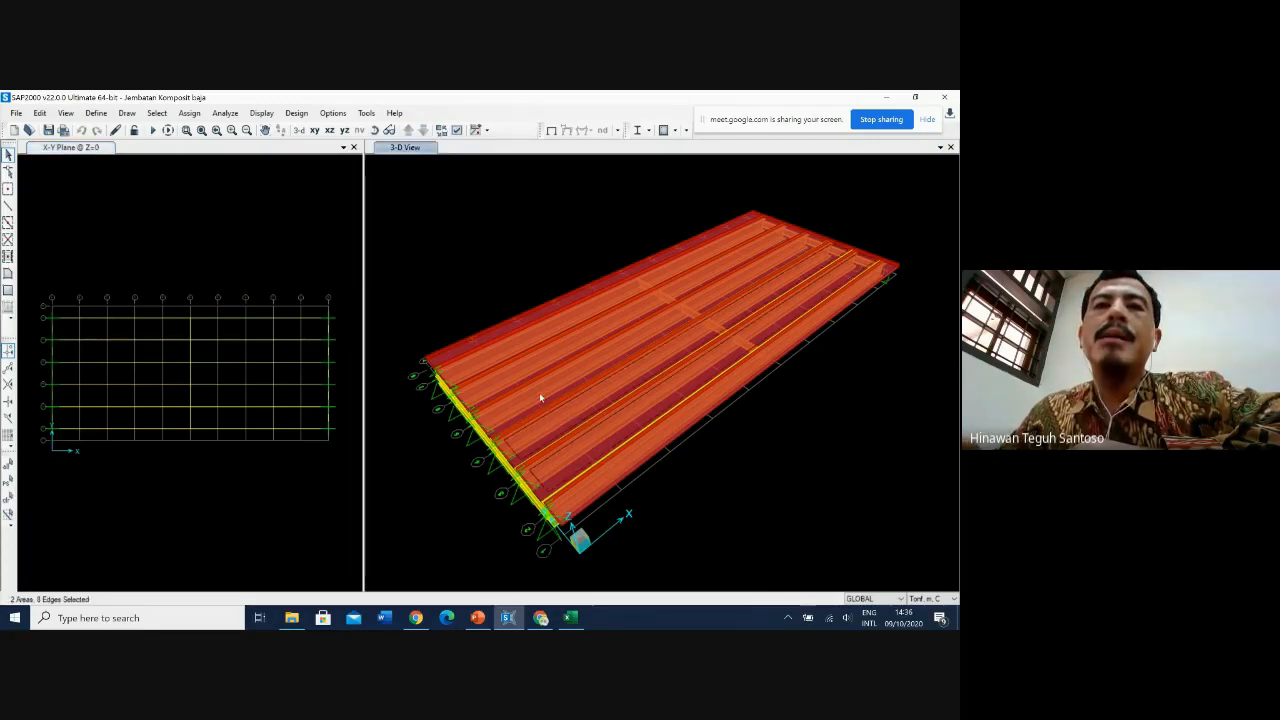
click(540, 396)
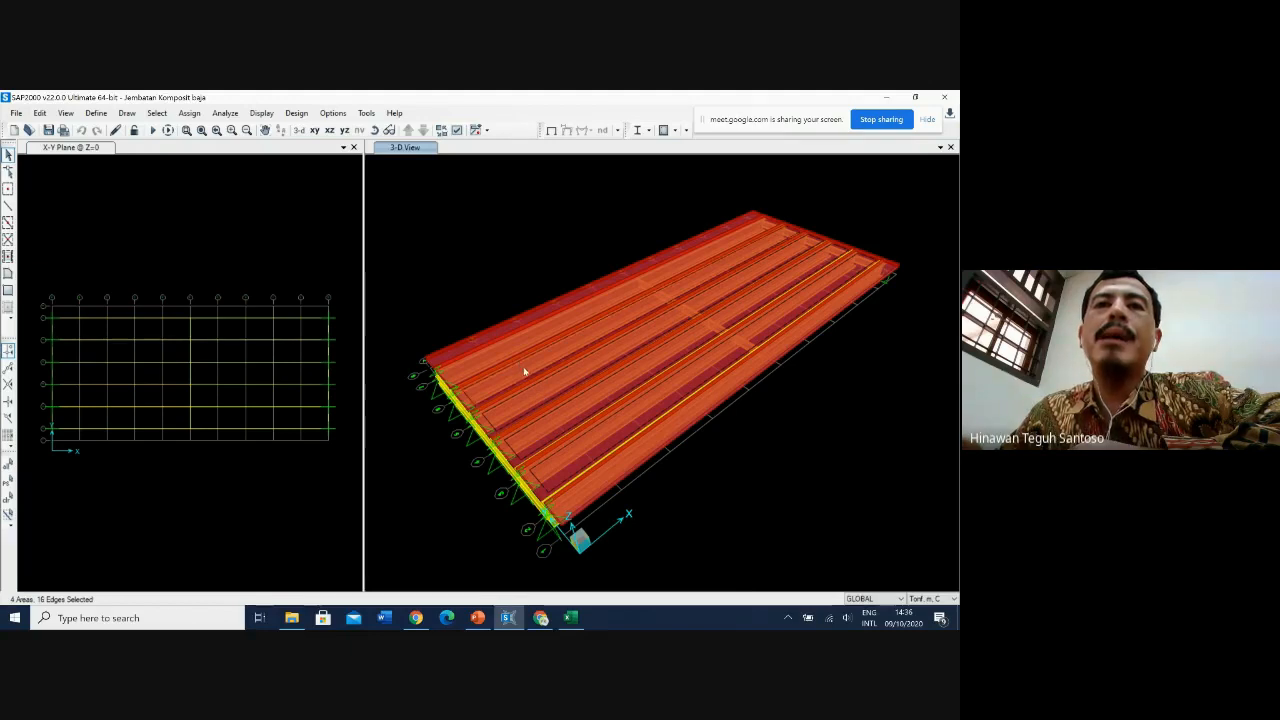
click(501, 349)
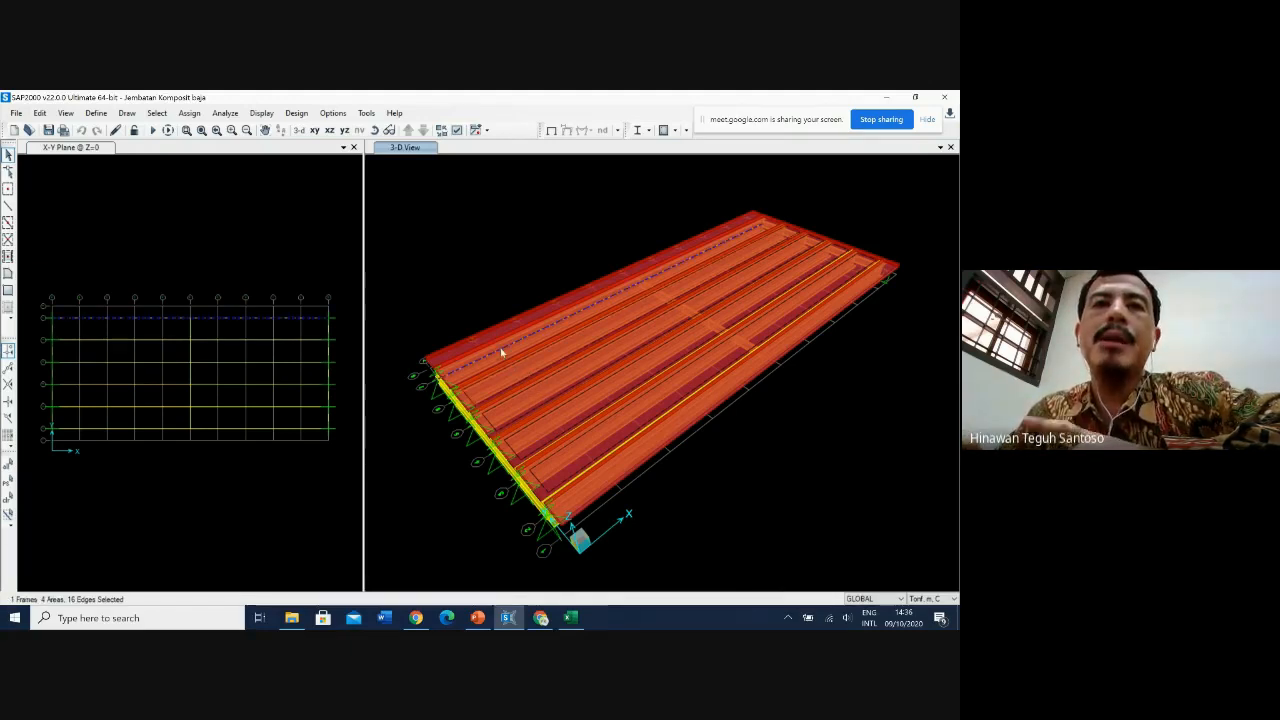
click(501, 350)
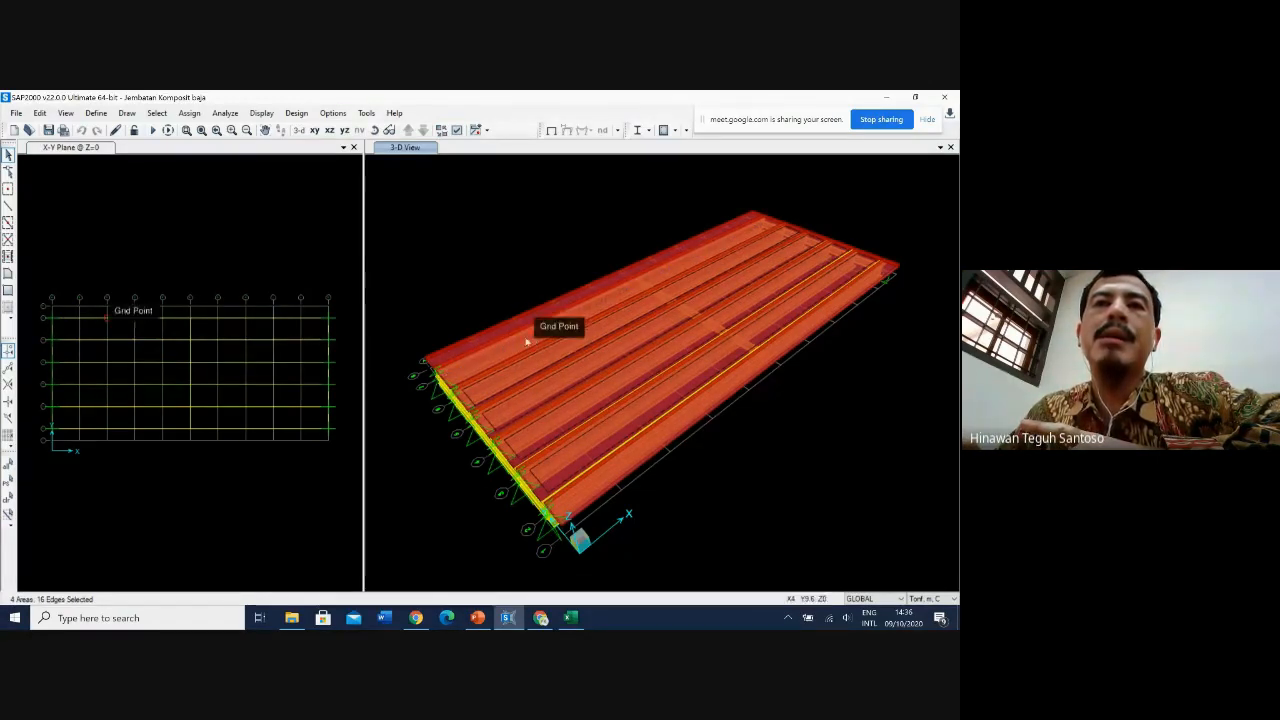
click(518, 347)
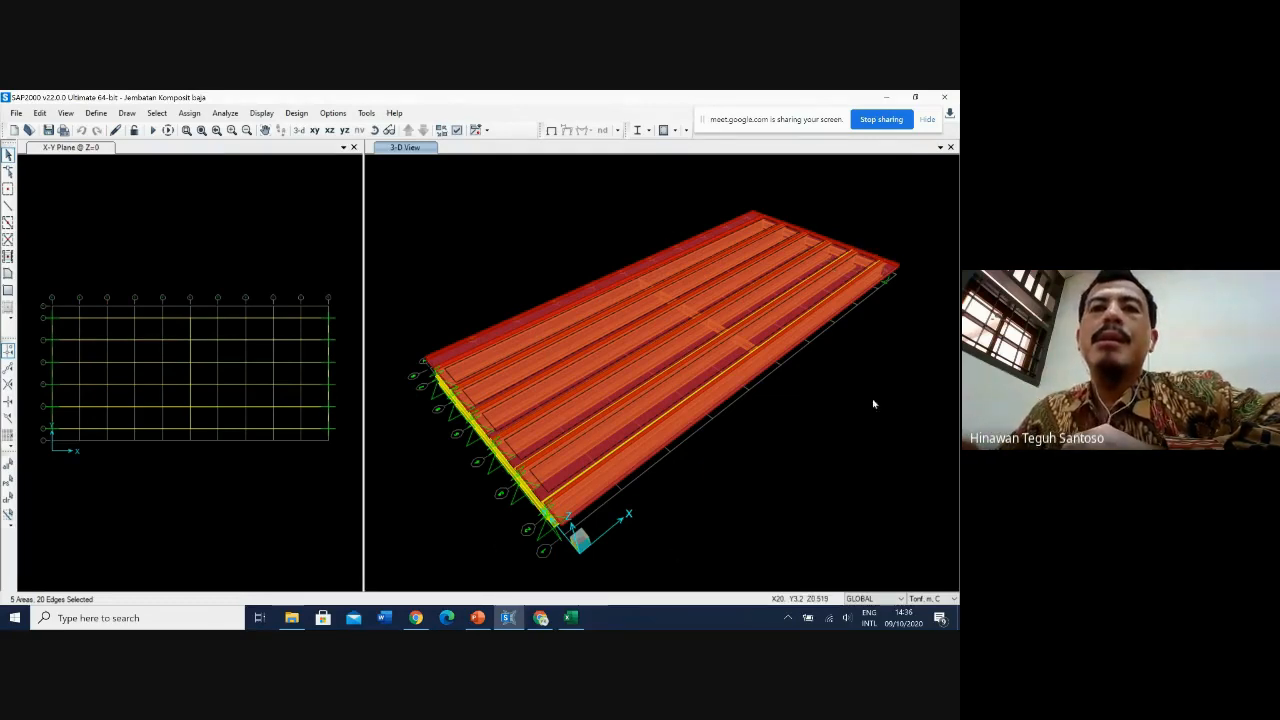
Step: Assign a uniform gravity load of 0.11 tonf/m² in load pattern SDL to the selected deck areas, replacing existing loads
click(190, 114)
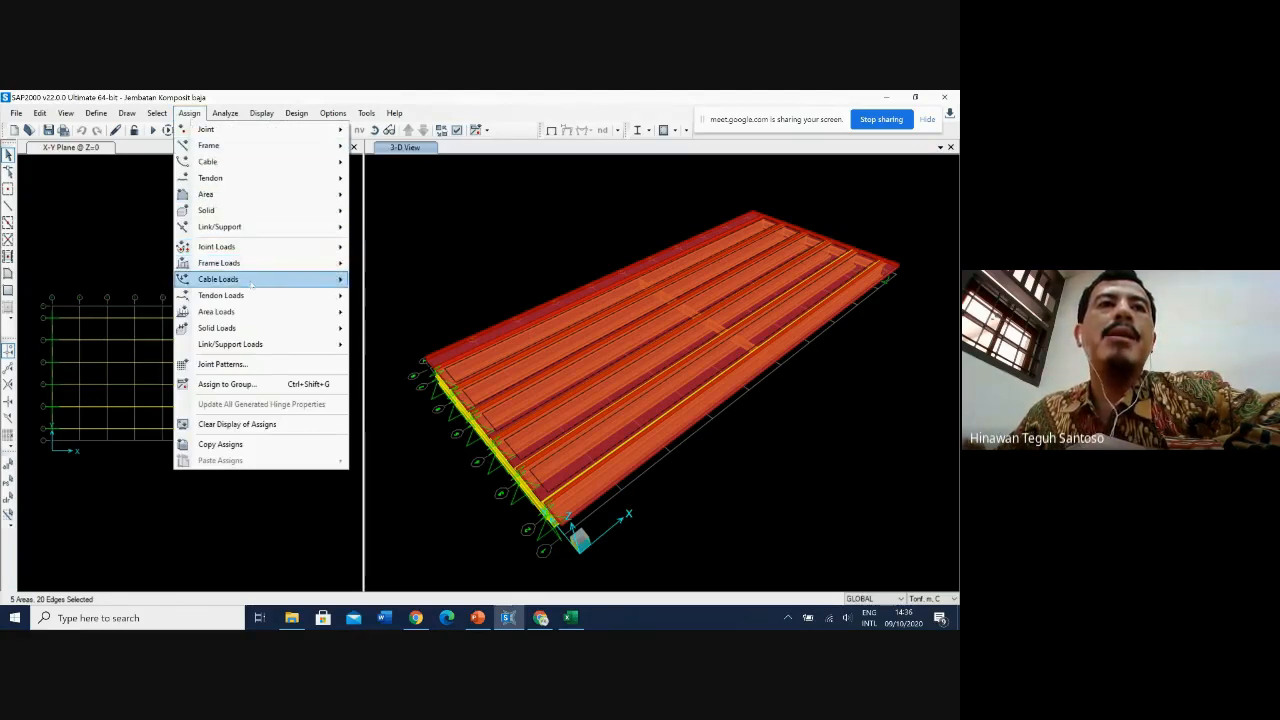
mouse_move(277, 315)
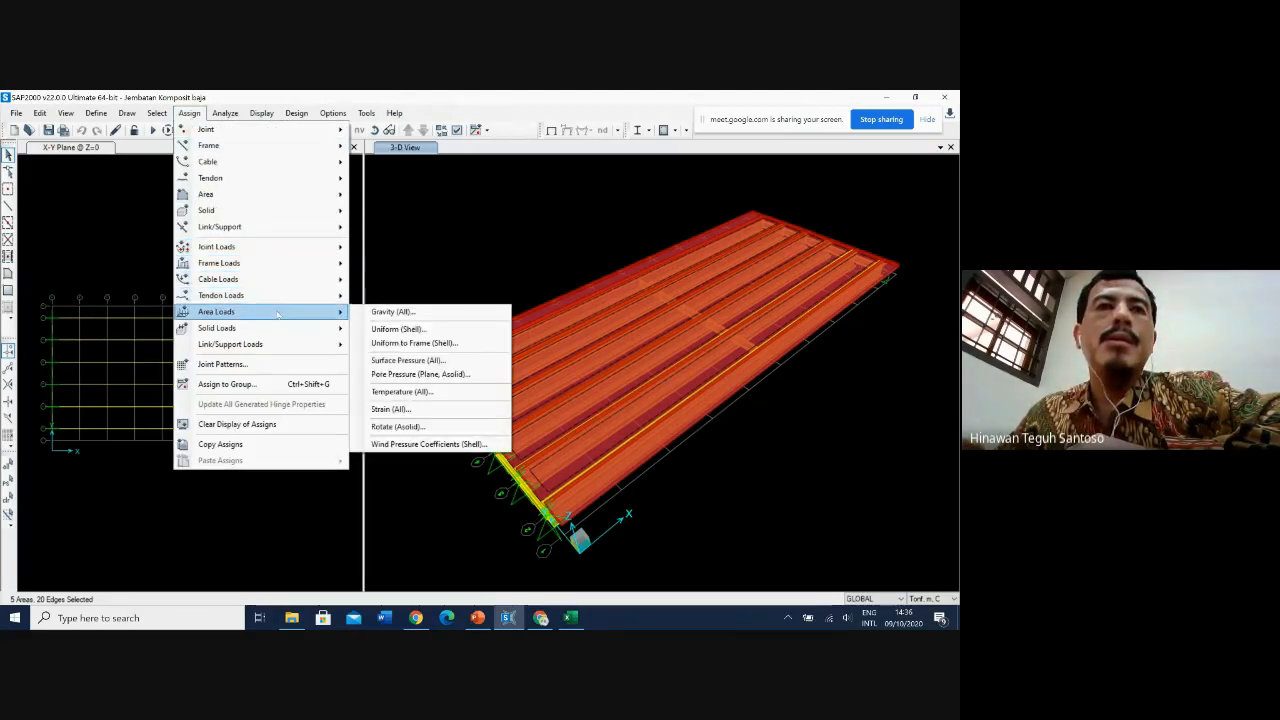
click(405, 330)
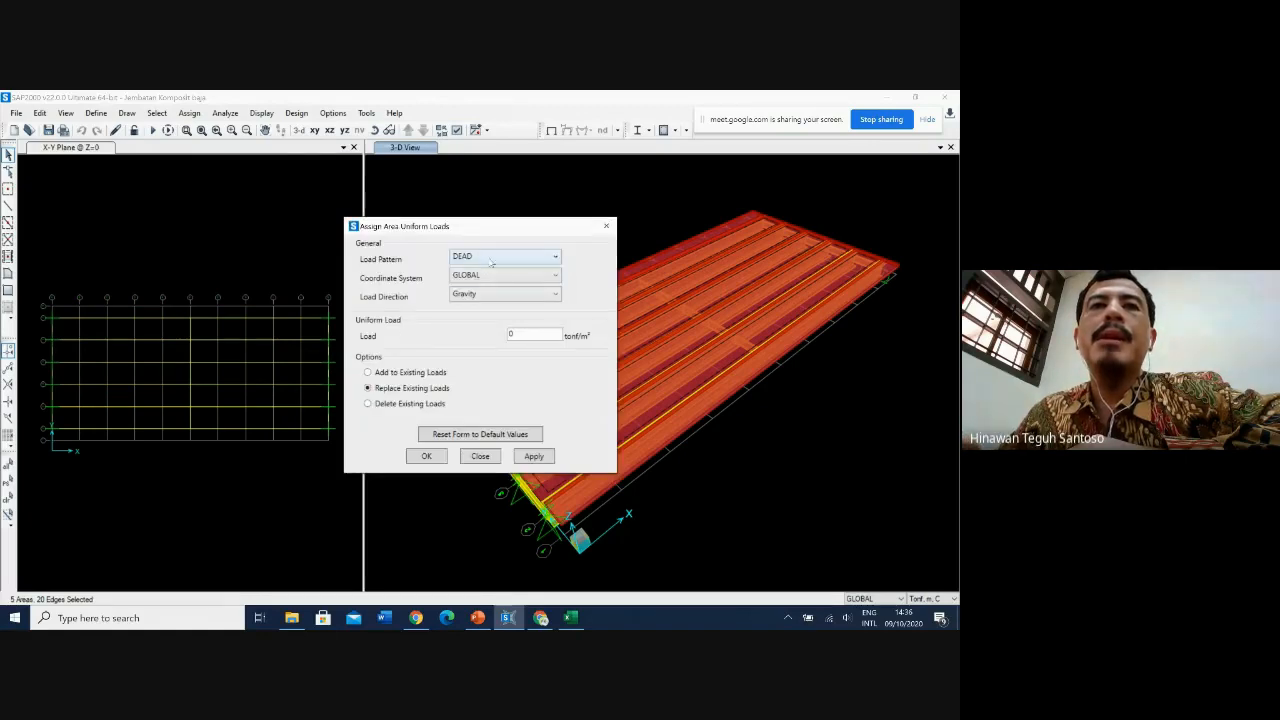
click(491, 259)
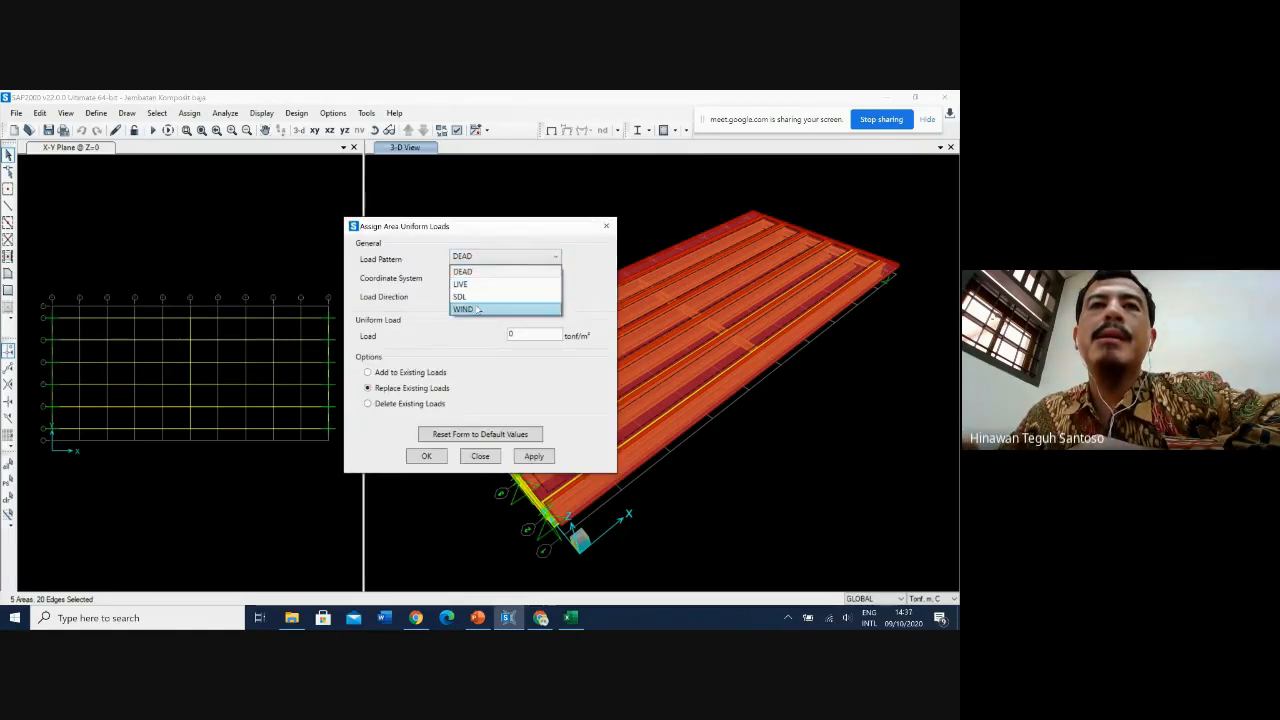
click(478, 297)
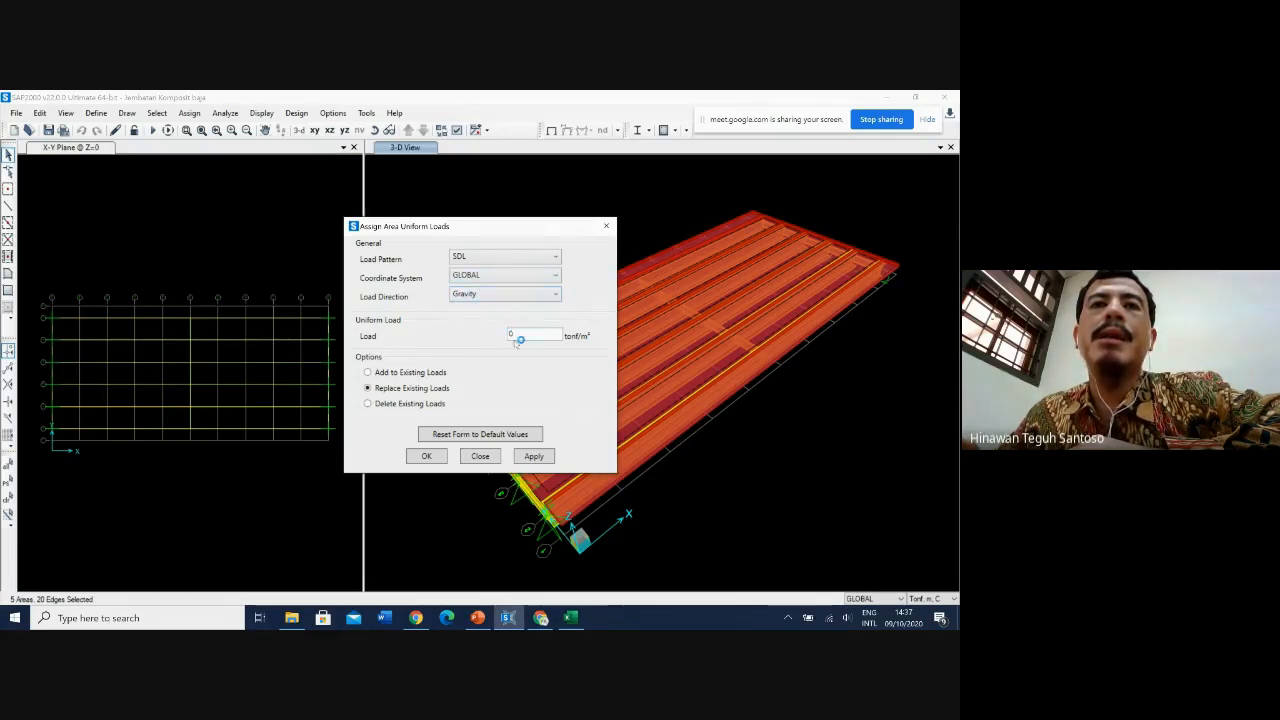
double_click(516, 335)
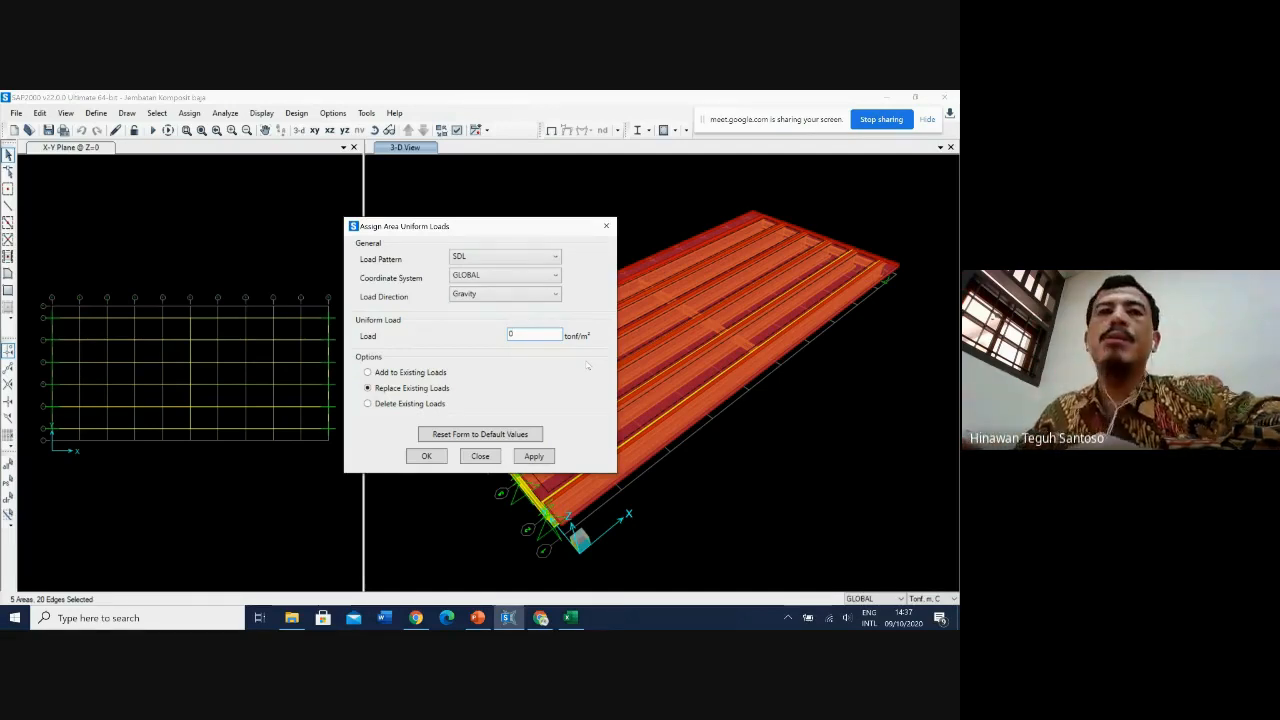
text(.15)
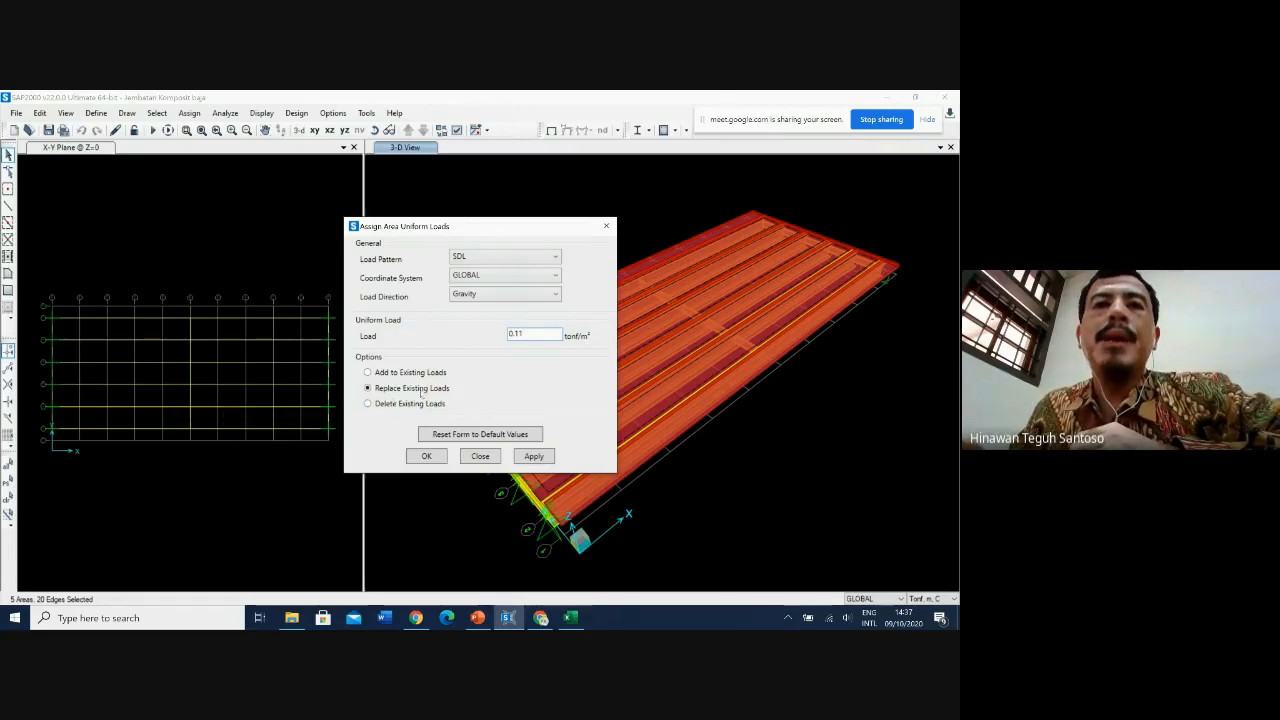
click(536, 458)
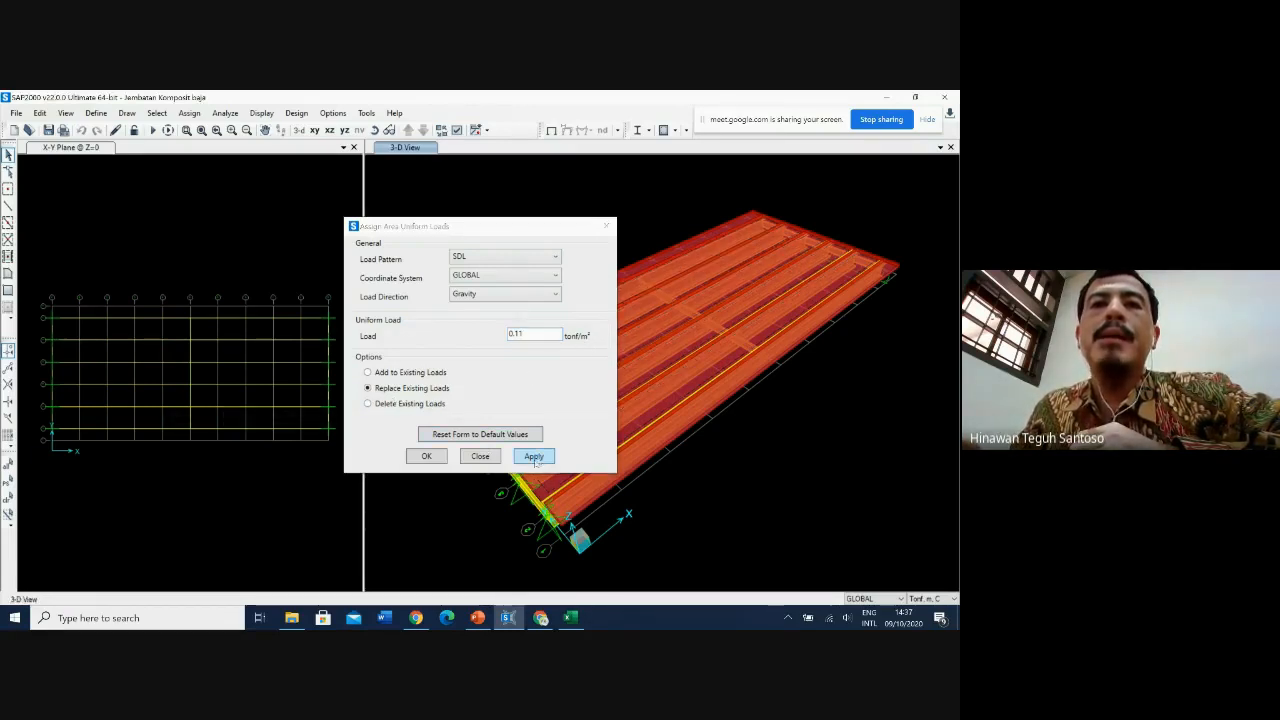
click(427, 456)
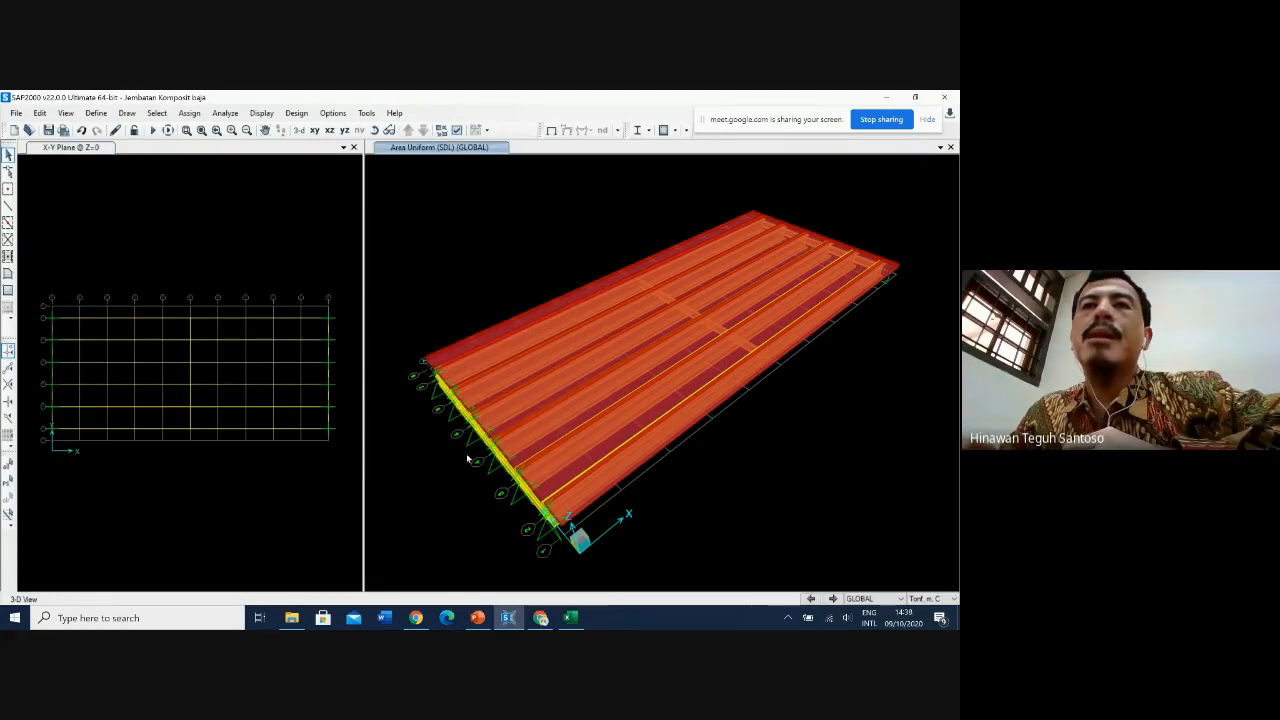
Step: Check the load assignments of a loaded deck area between the girders and of the outer edge area
right_click(635, 417)
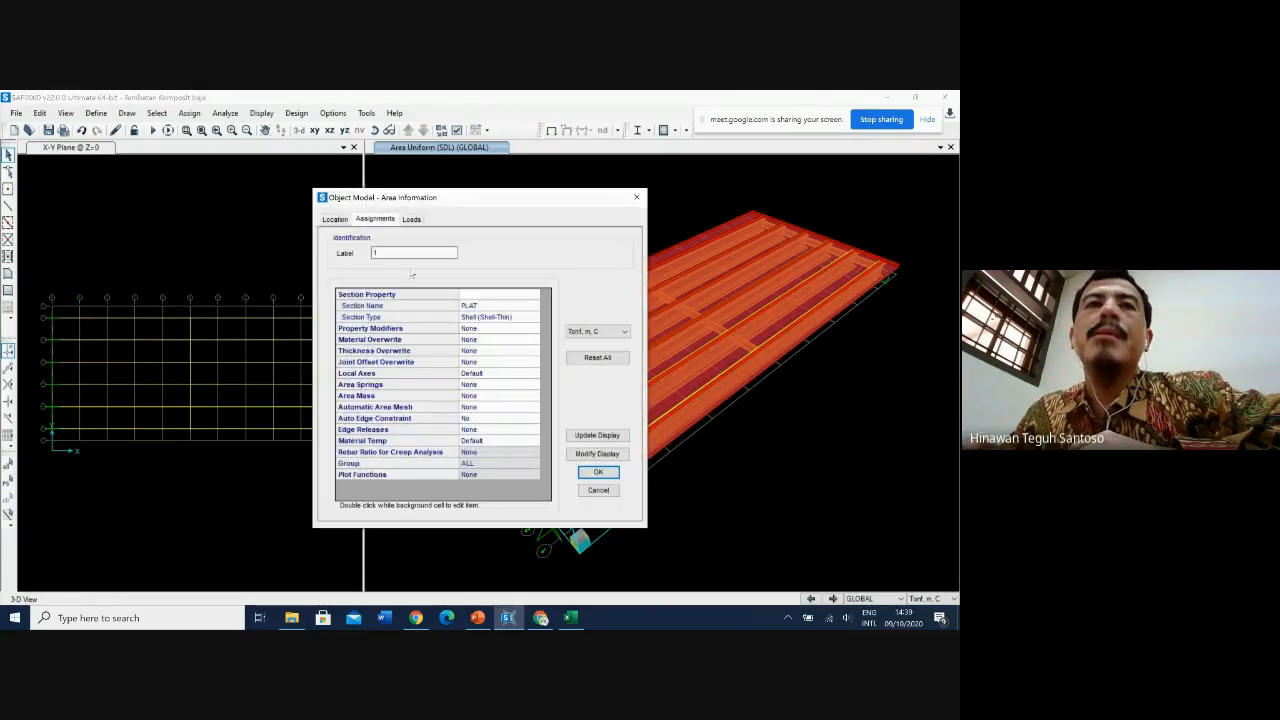
click(412, 219)
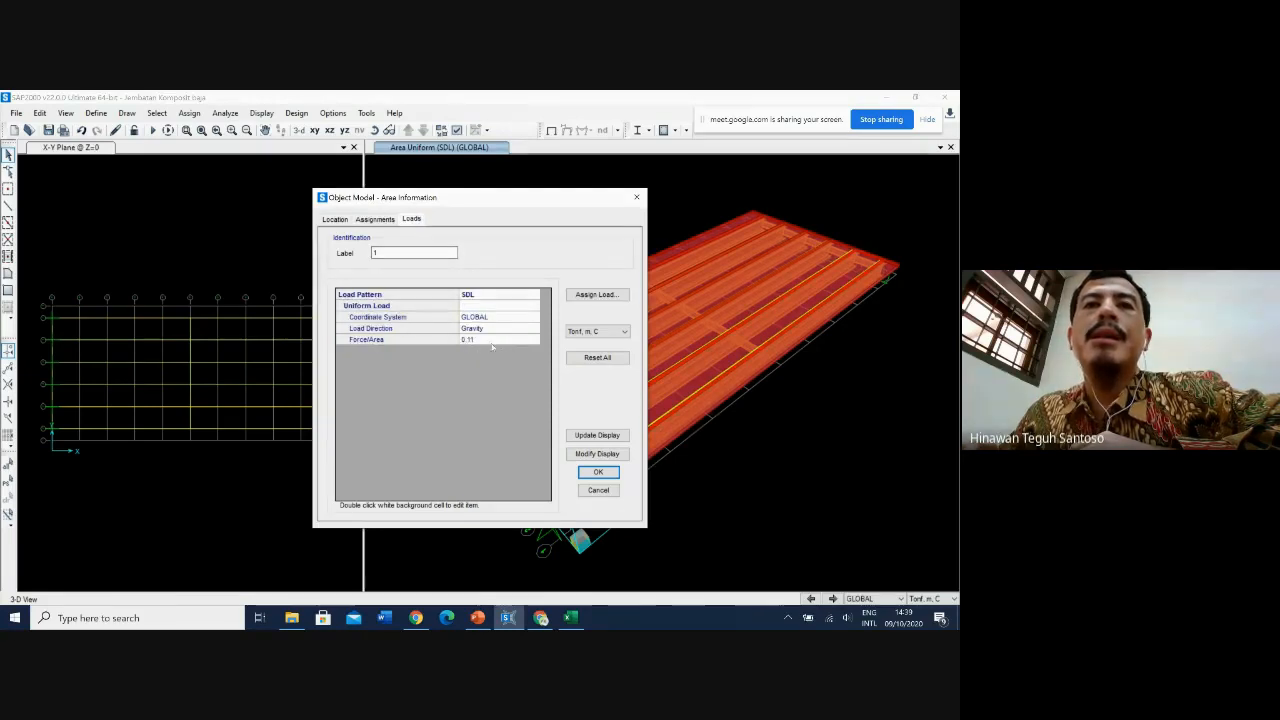
click(598, 490)
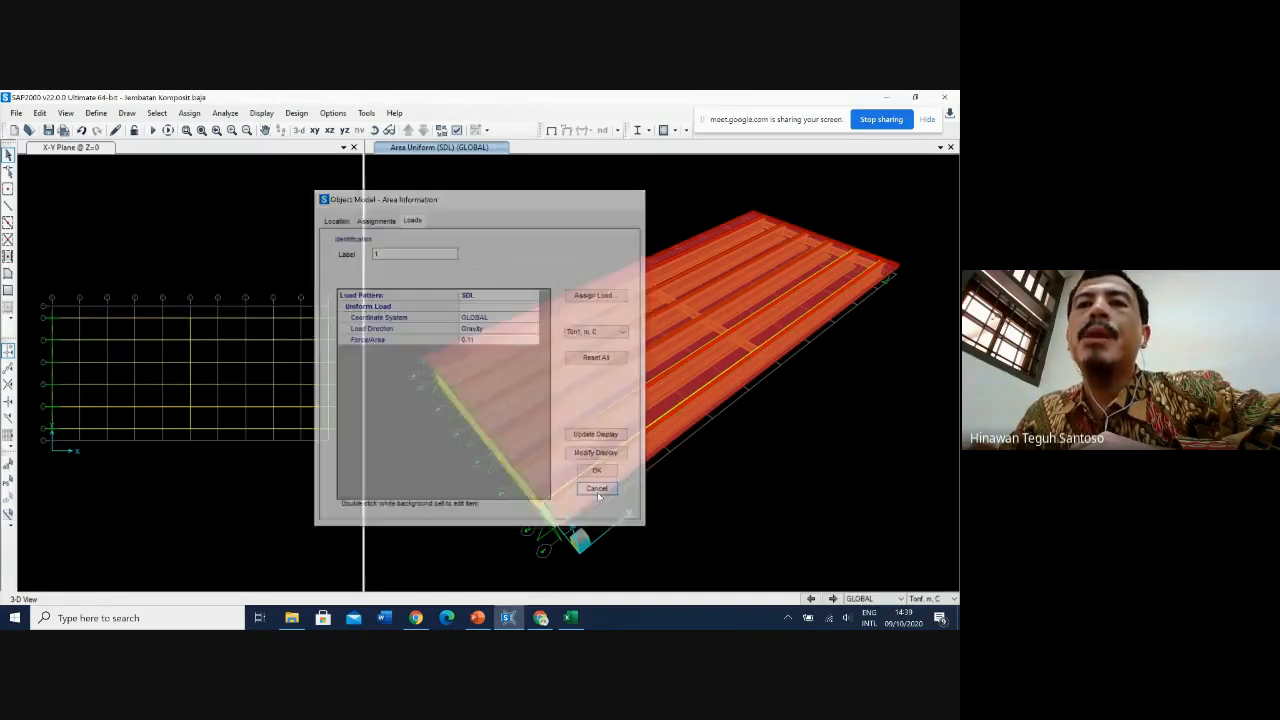
click(671, 432)
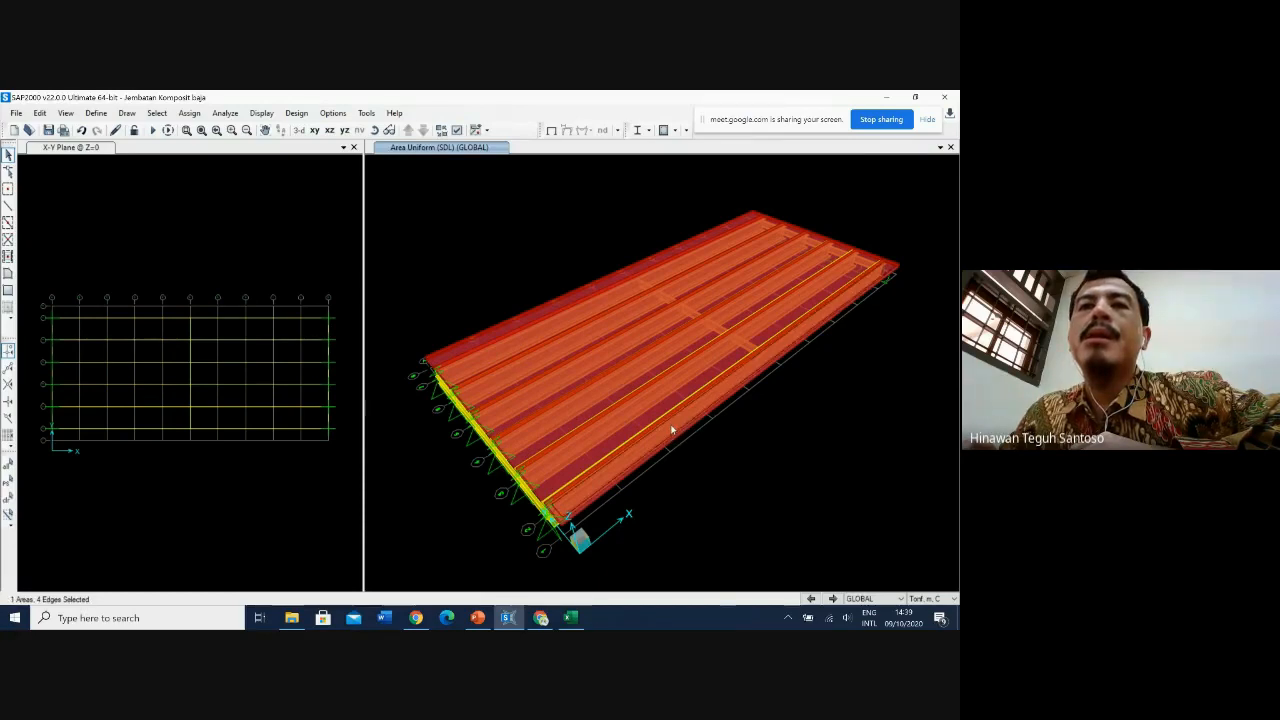
right_click(671, 426)
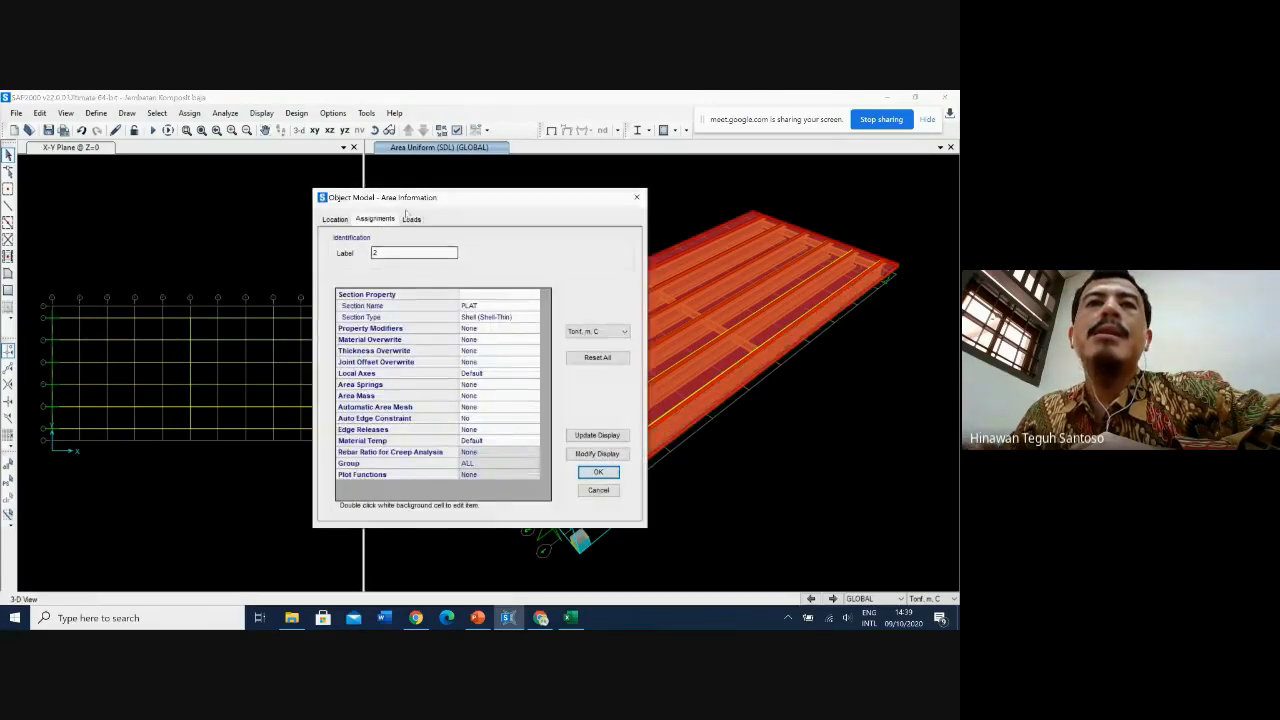
click(411, 221)
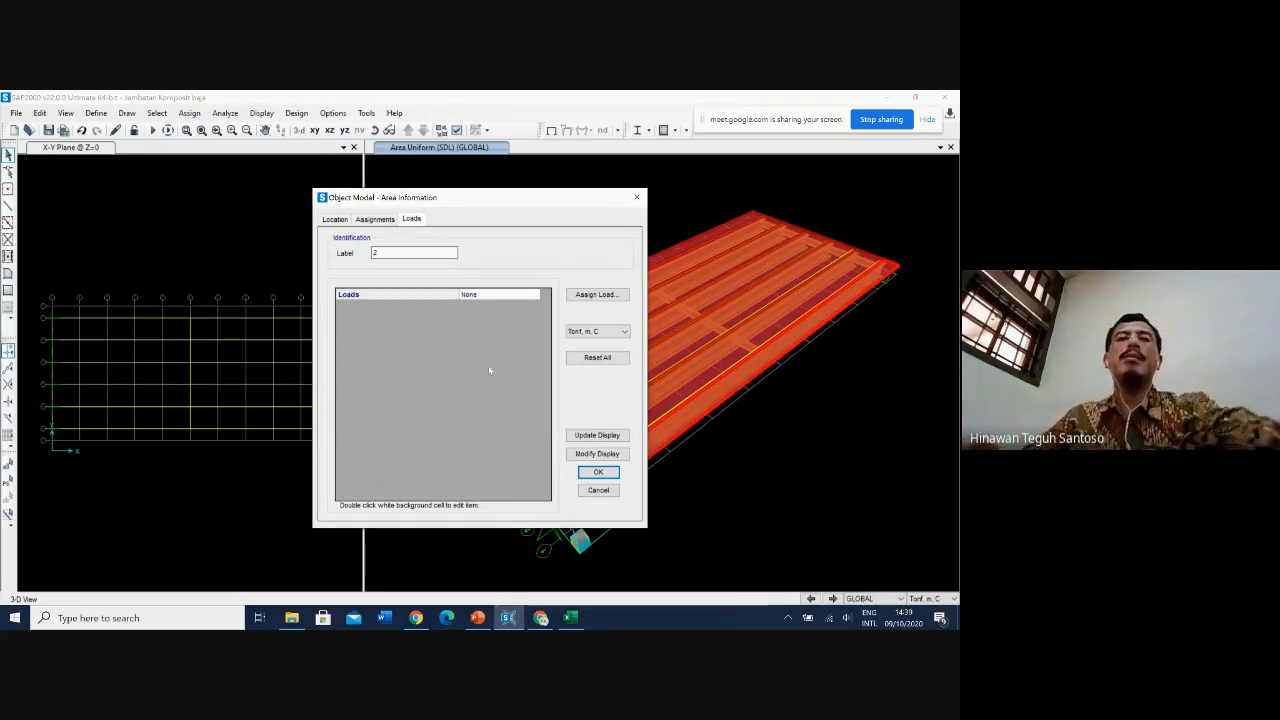
click(612, 494)
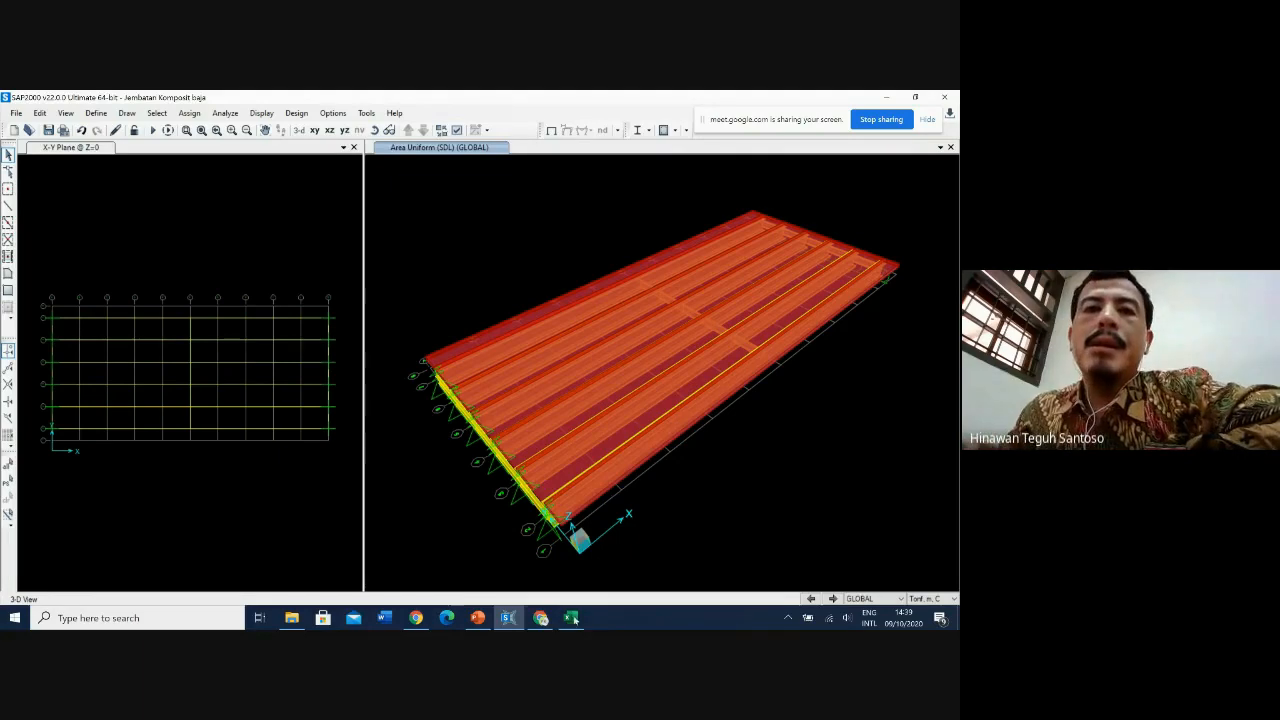
Step: Switch to PowerPoint, consult the TROTOAR BETON load on the RESUME BEBAN slide, and return to SAP2000
click(479, 619)
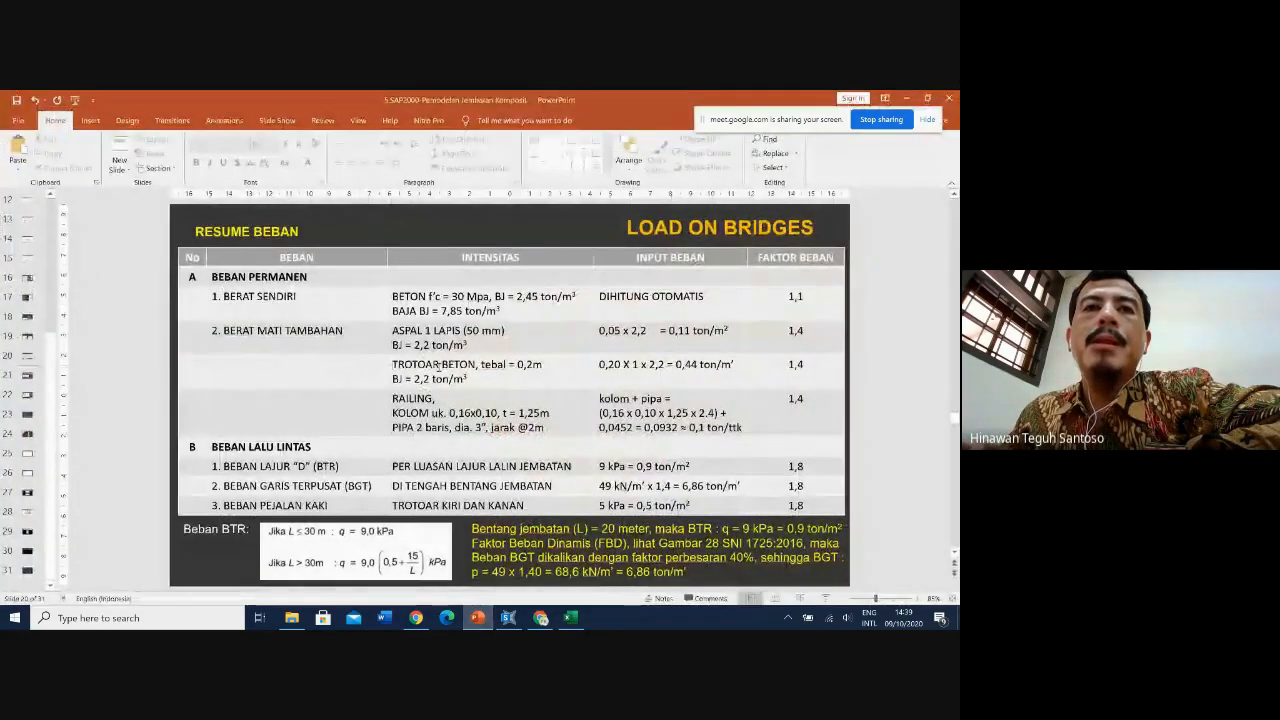
drag(437, 365, 476, 365)
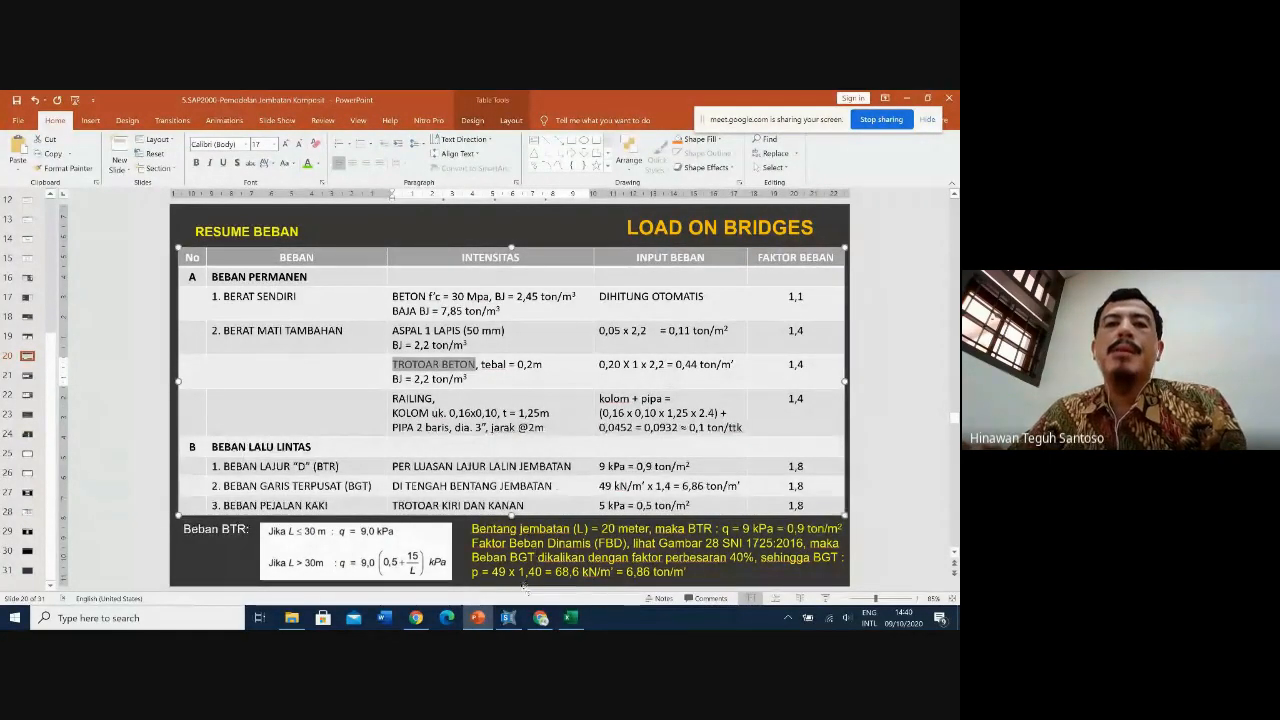
click(509, 618)
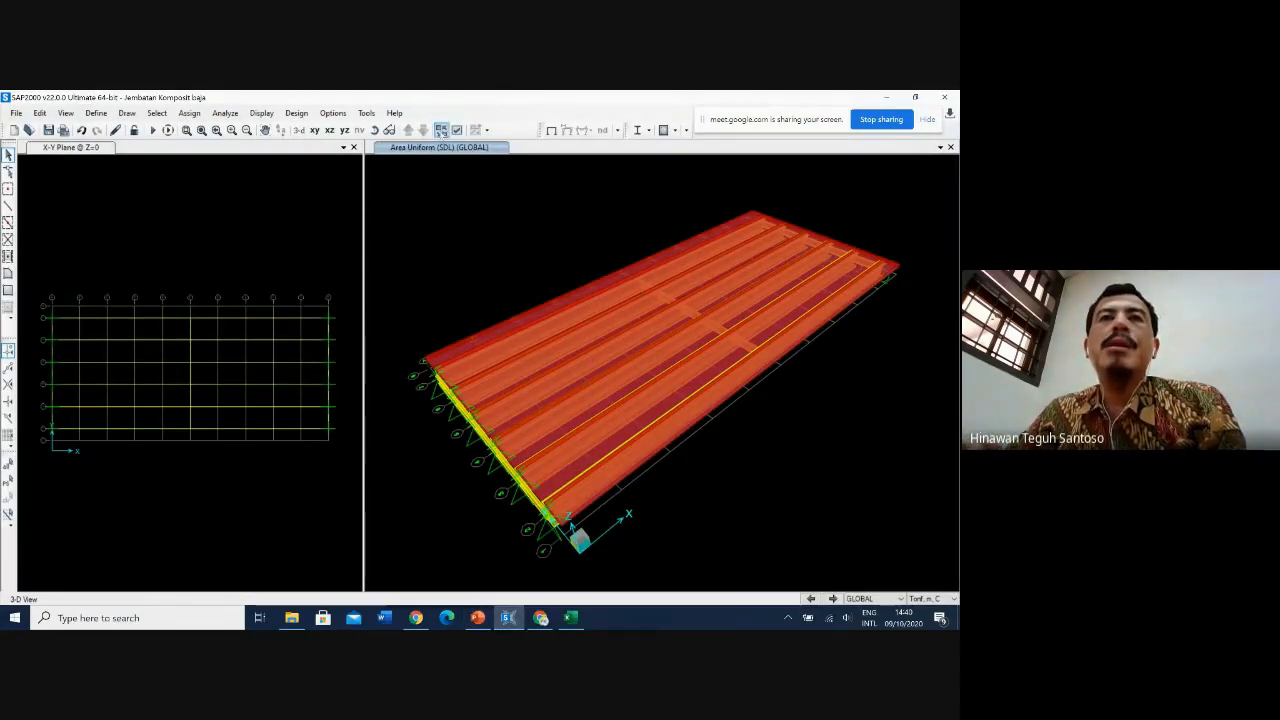
Step: Change the 3-D view's display from extruded to the Standard view type
click(457, 130)
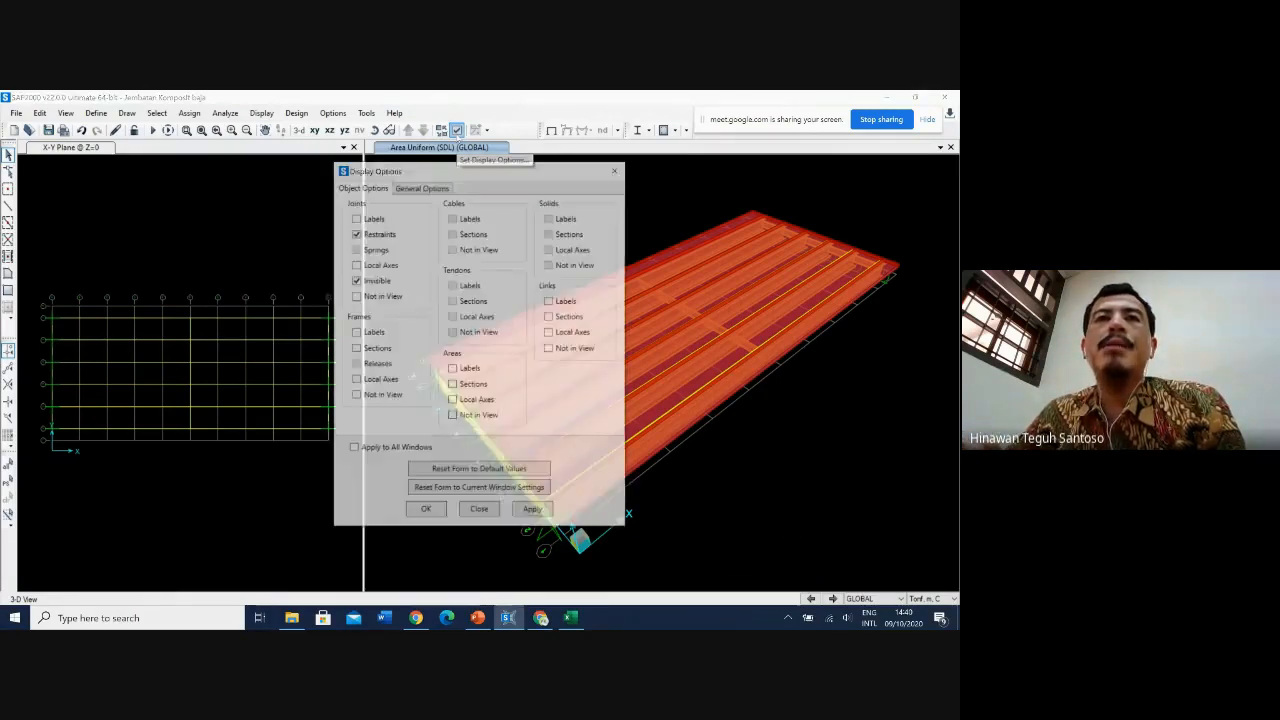
click(434, 190)
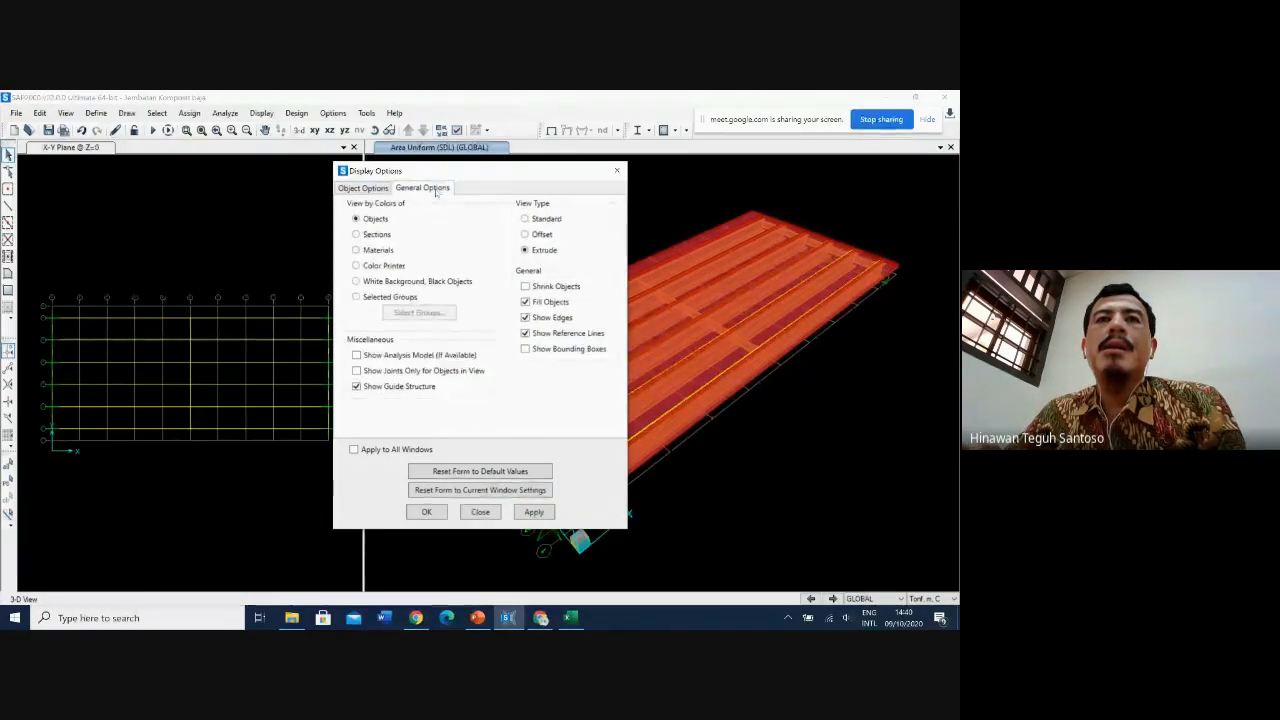
click(525, 218)
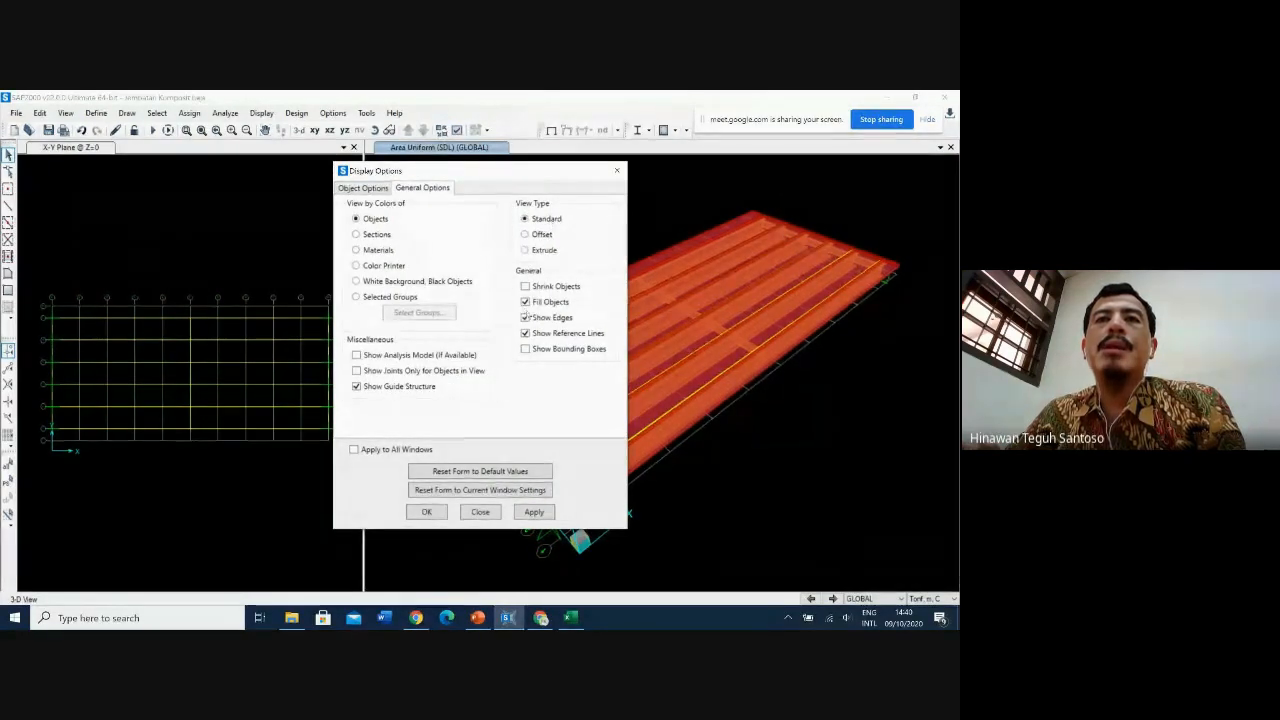
click(427, 512)
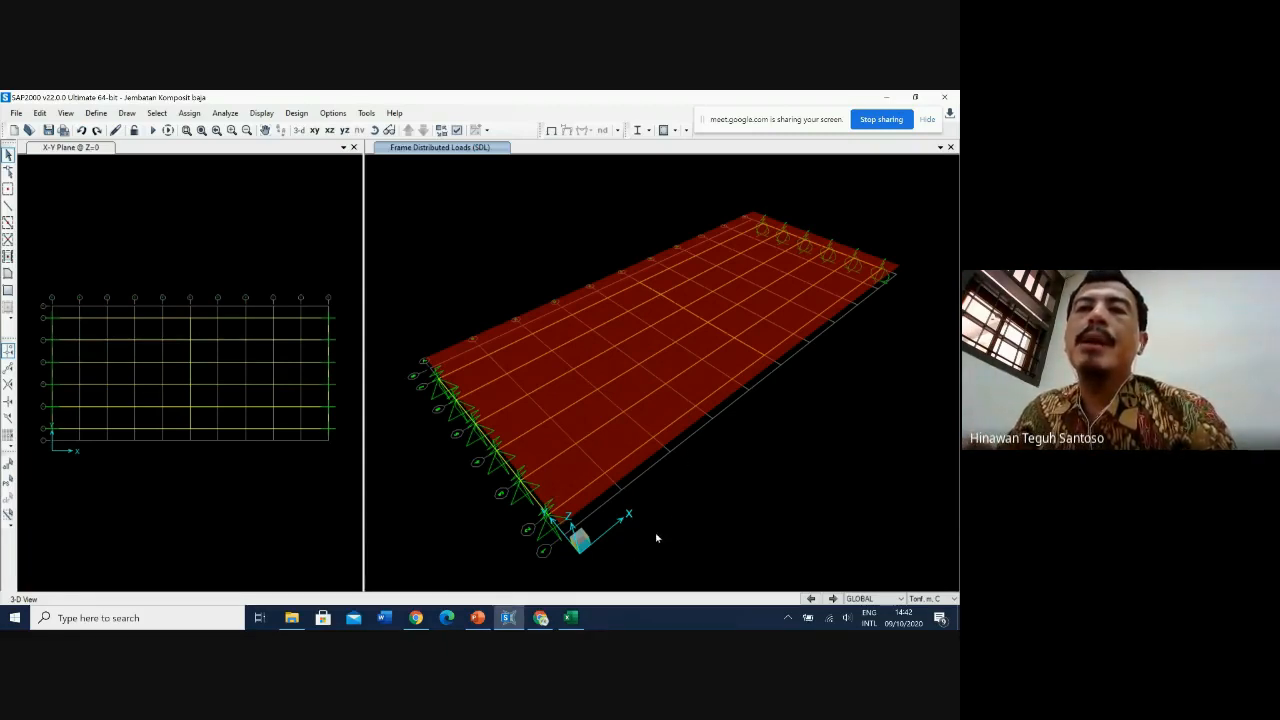
Step: Switch to PowerPoint, examine the slide detailing the deck, sidewalk and railing posts, and return to SAP2000
click(478, 618)
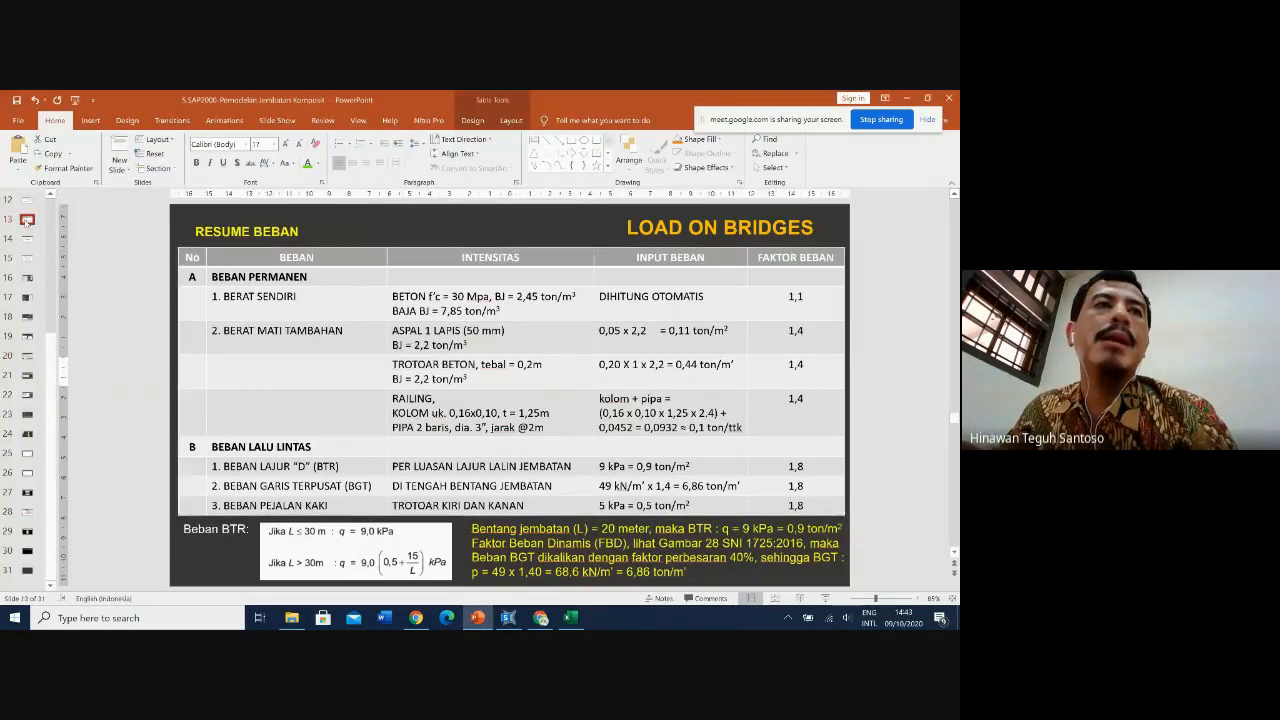
scroll(173, 321, down, 1)
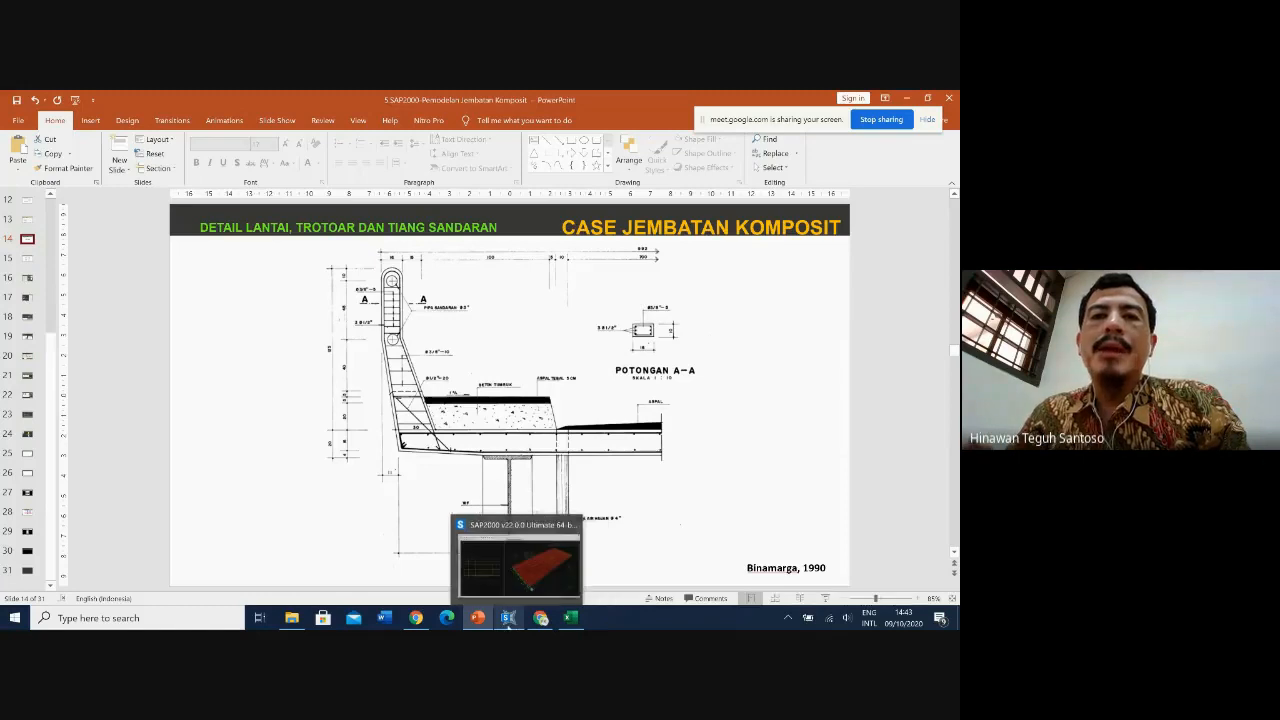
click(508, 617)
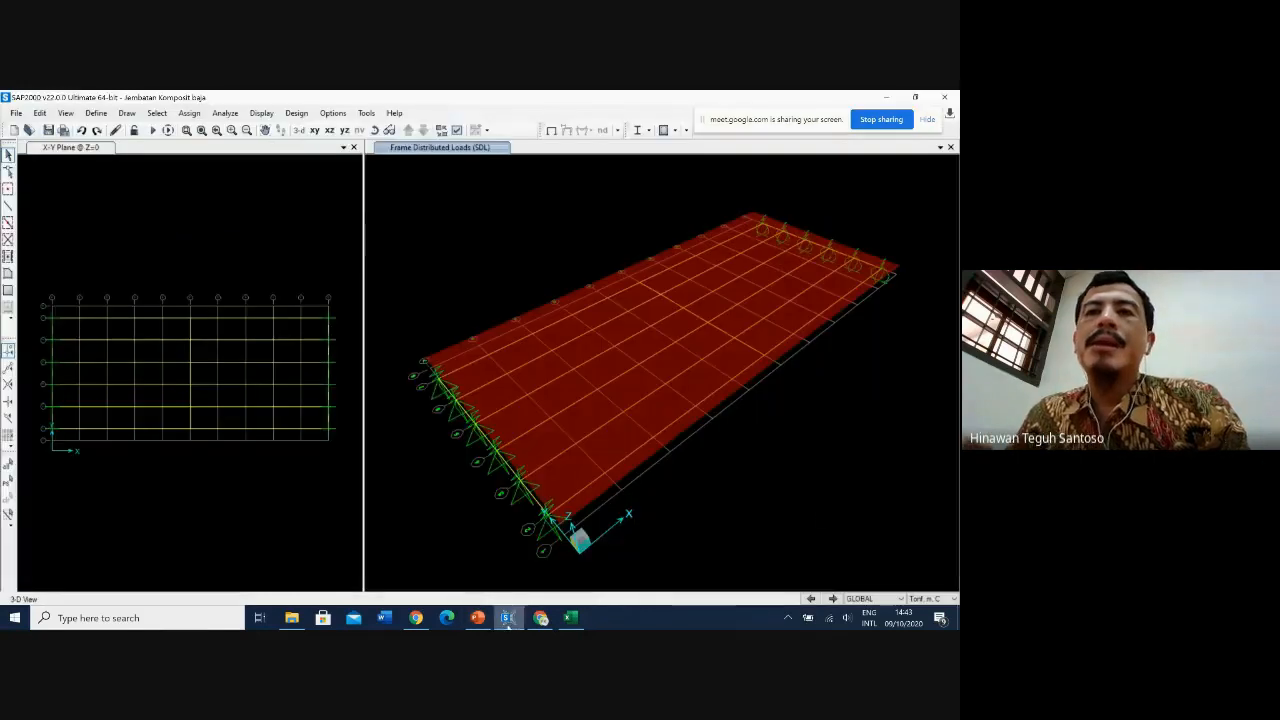
click(670, 431)
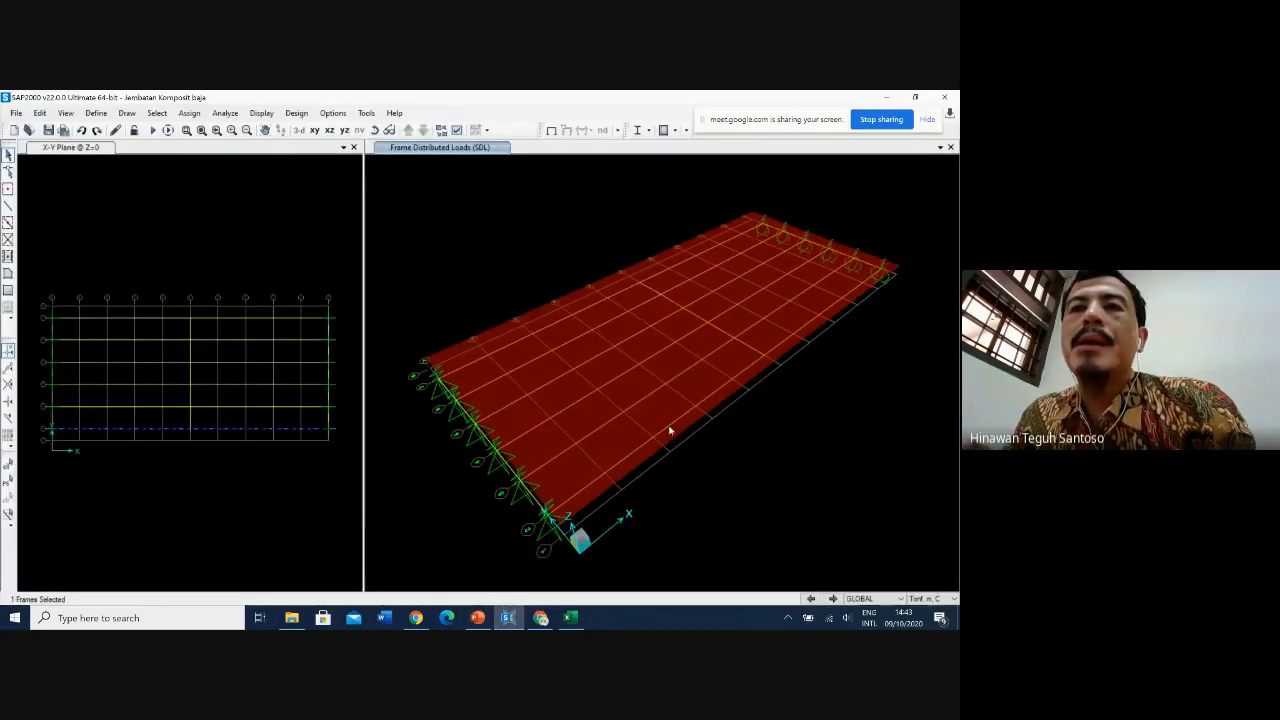
click(594, 309)
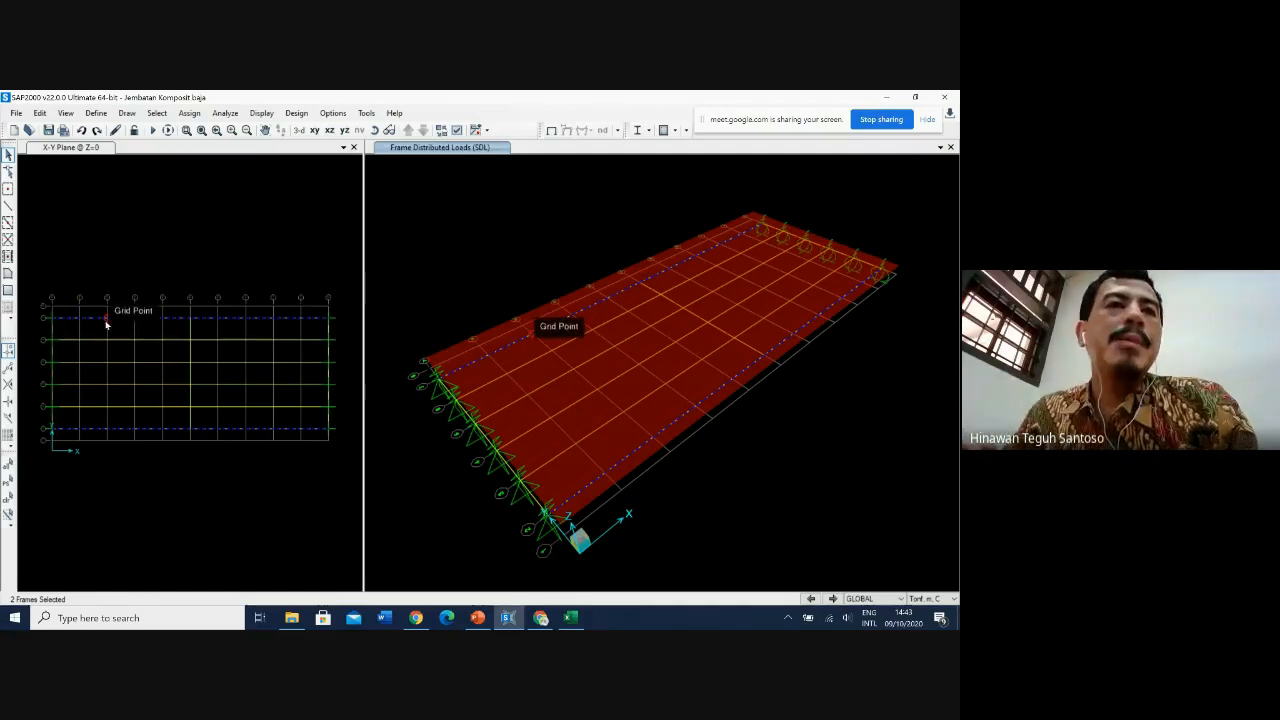
click(9, 500)
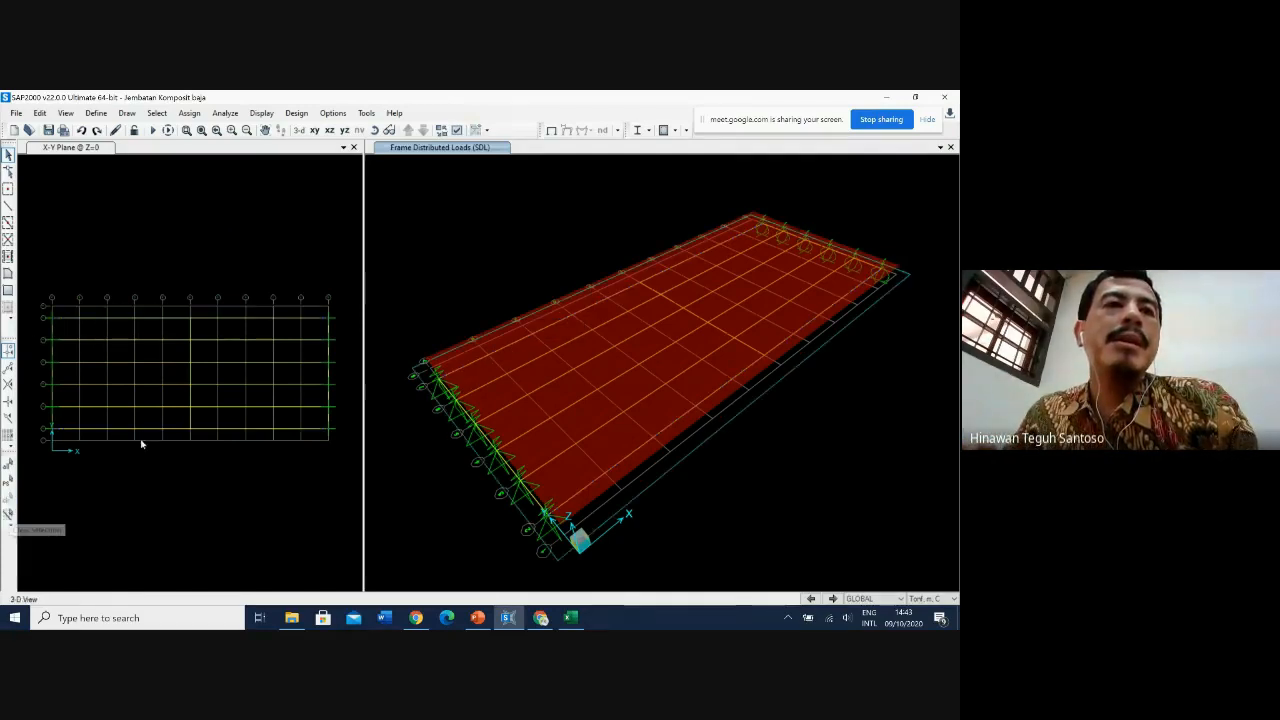
Step: Assign a 0.44 tonf/m uniform gravity load in the SDL pattern to the two outermost longitudinal girders, replacing existing loads
click(143, 431)
click(143, 430)
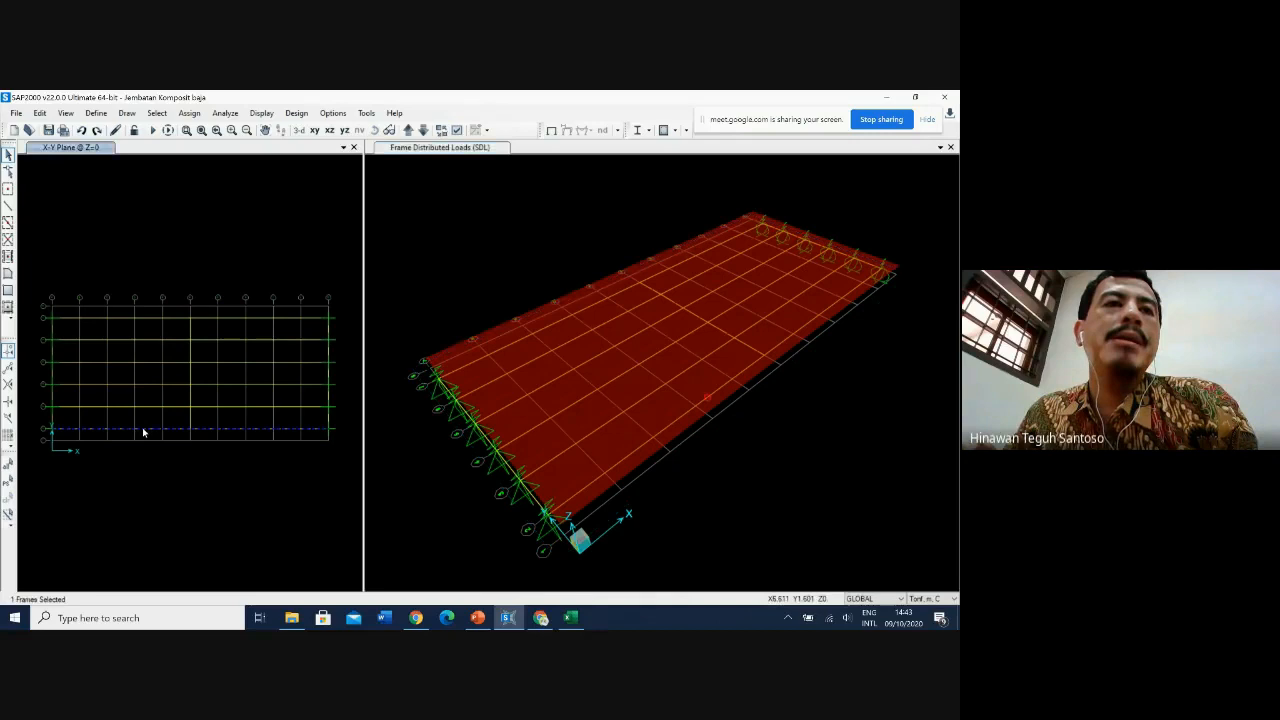
click(157, 318)
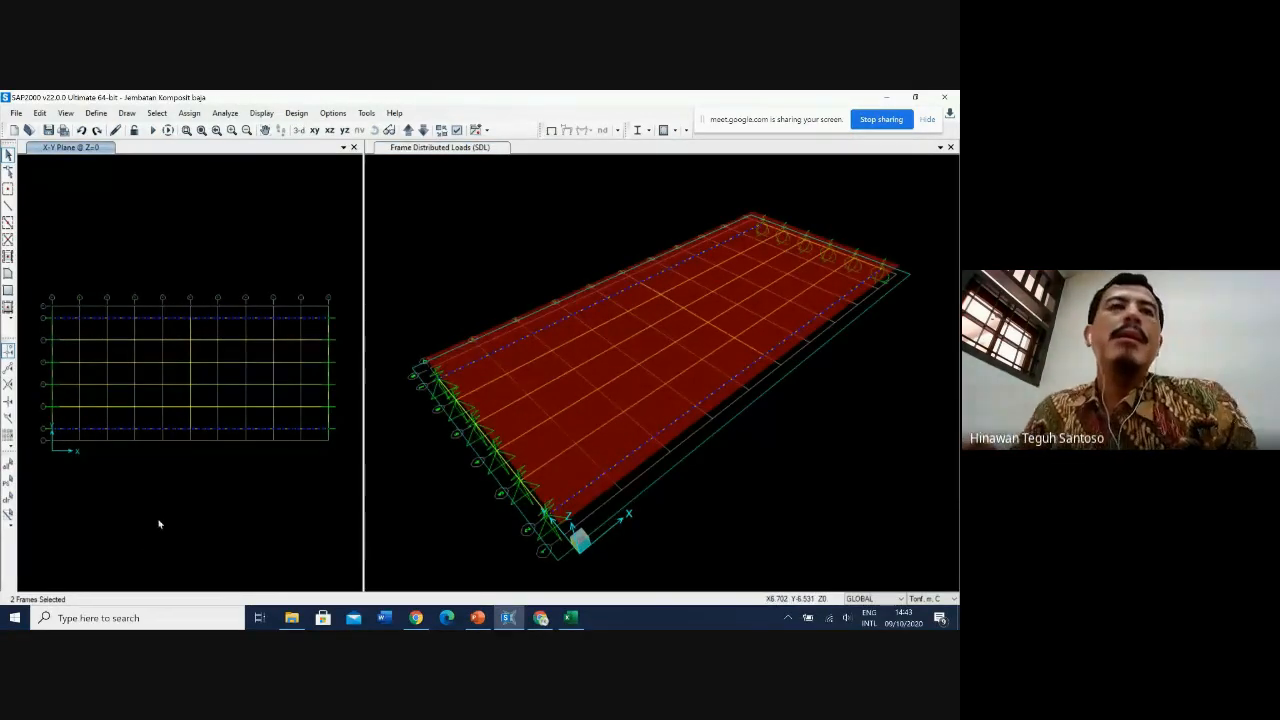
click(189, 113)
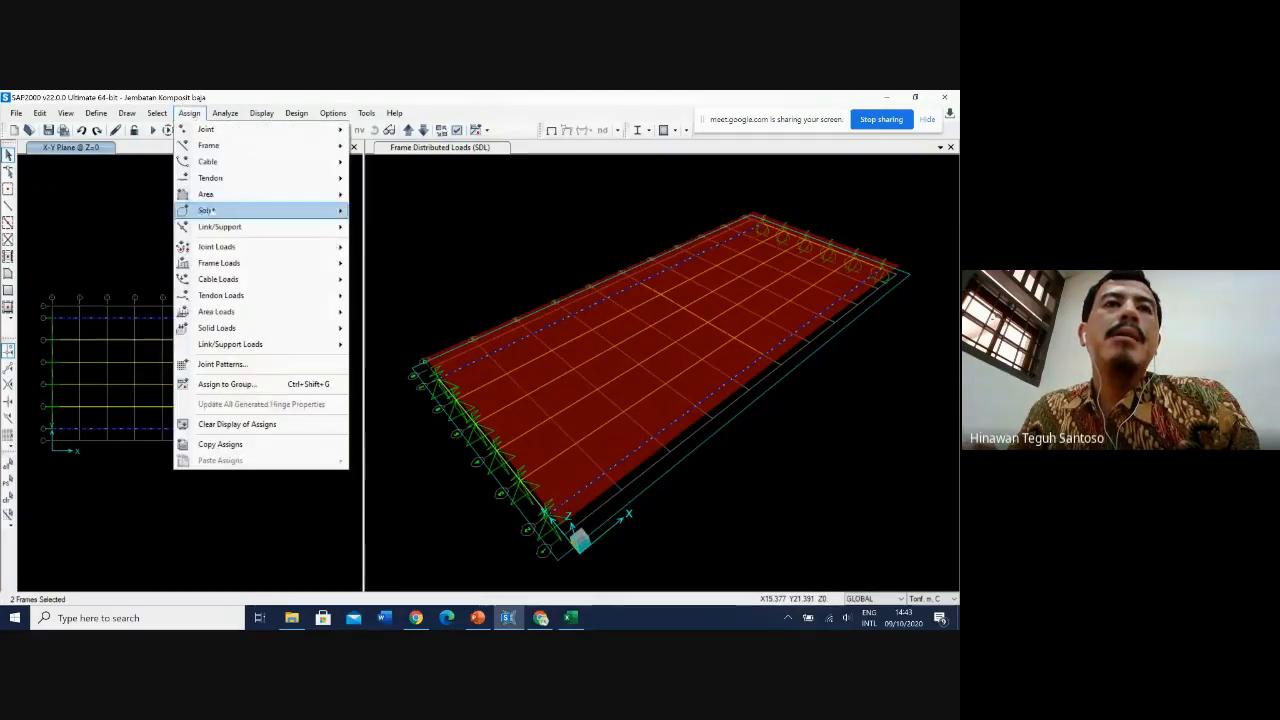
mouse_move(244, 263)
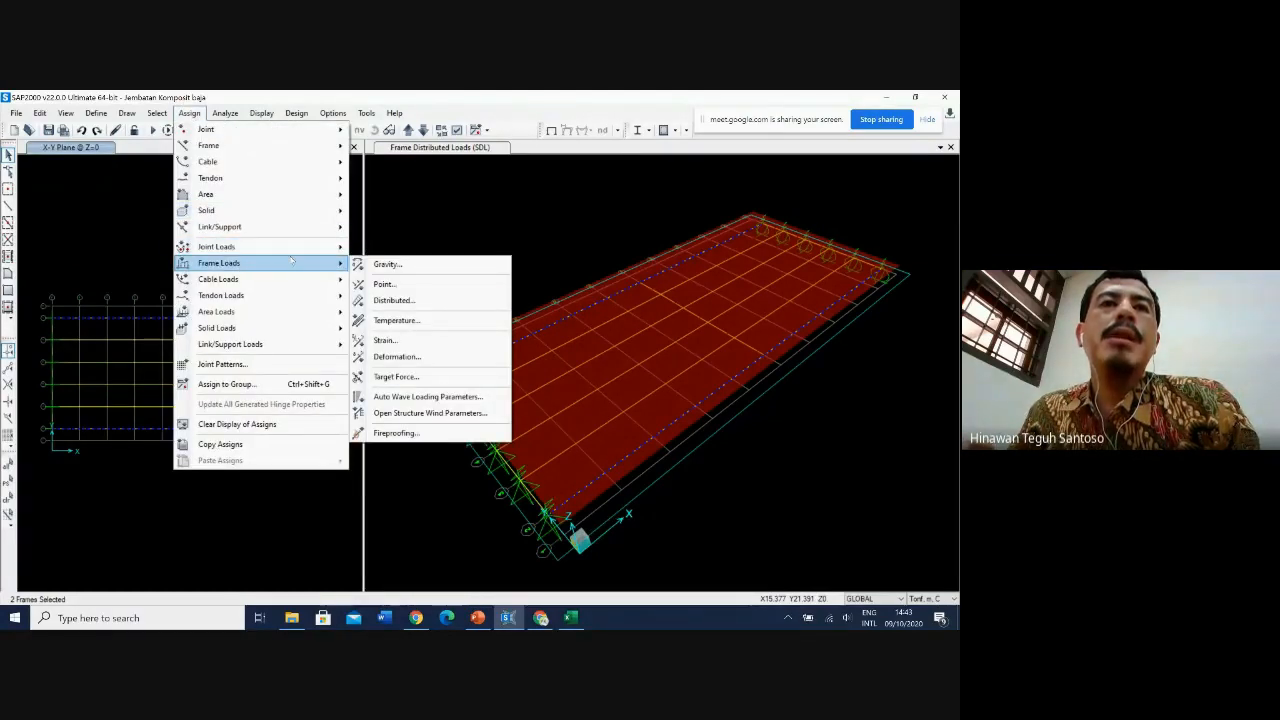
click(394, 300)
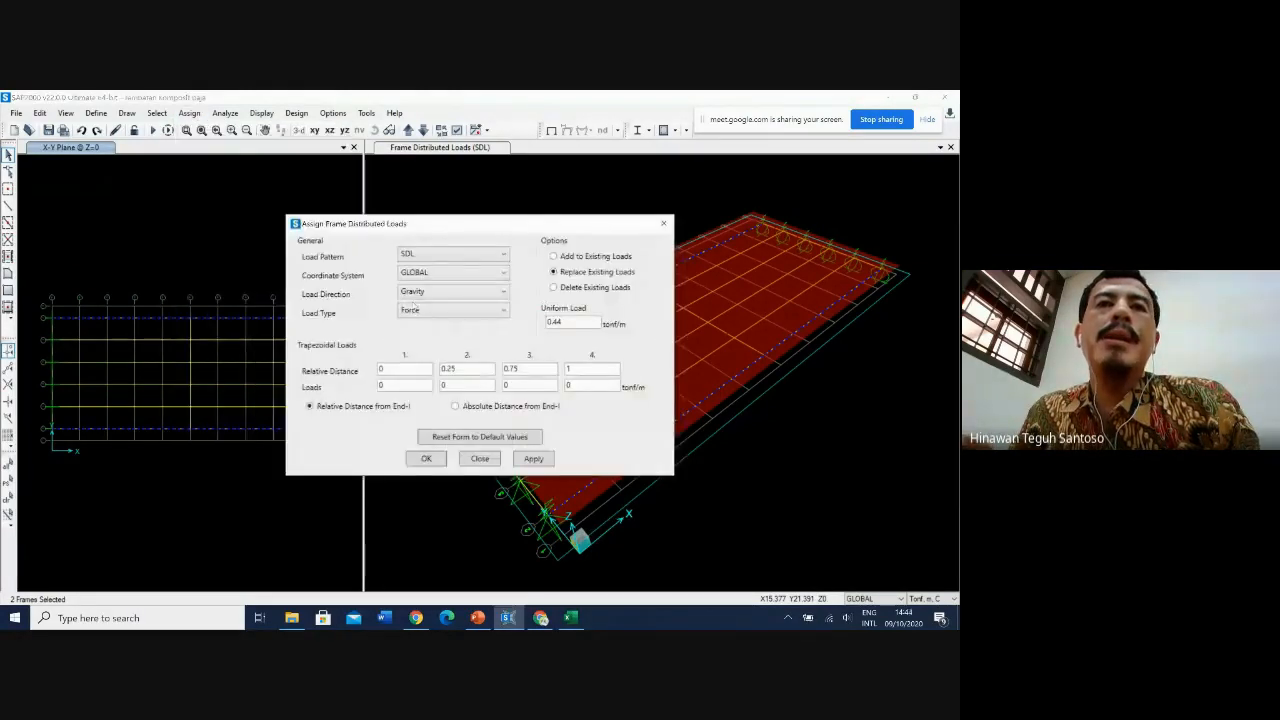
click(441, 260)
click(441, 260)
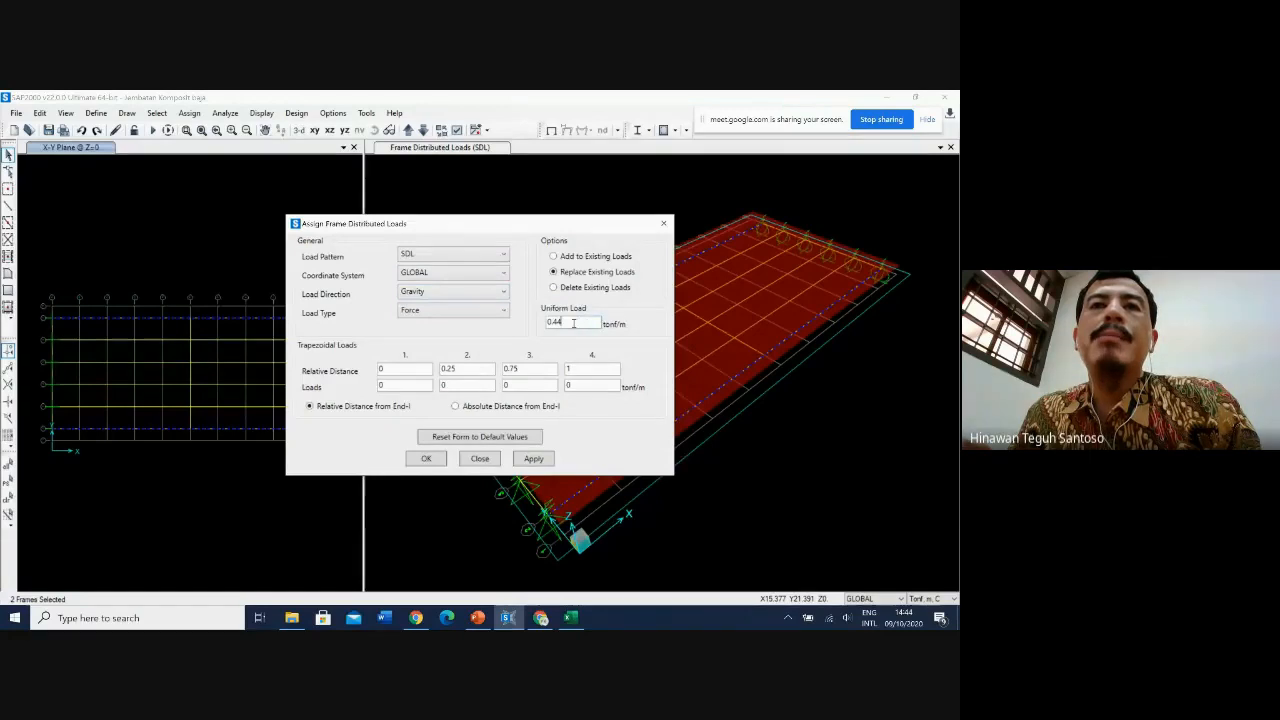
click(533, 459)
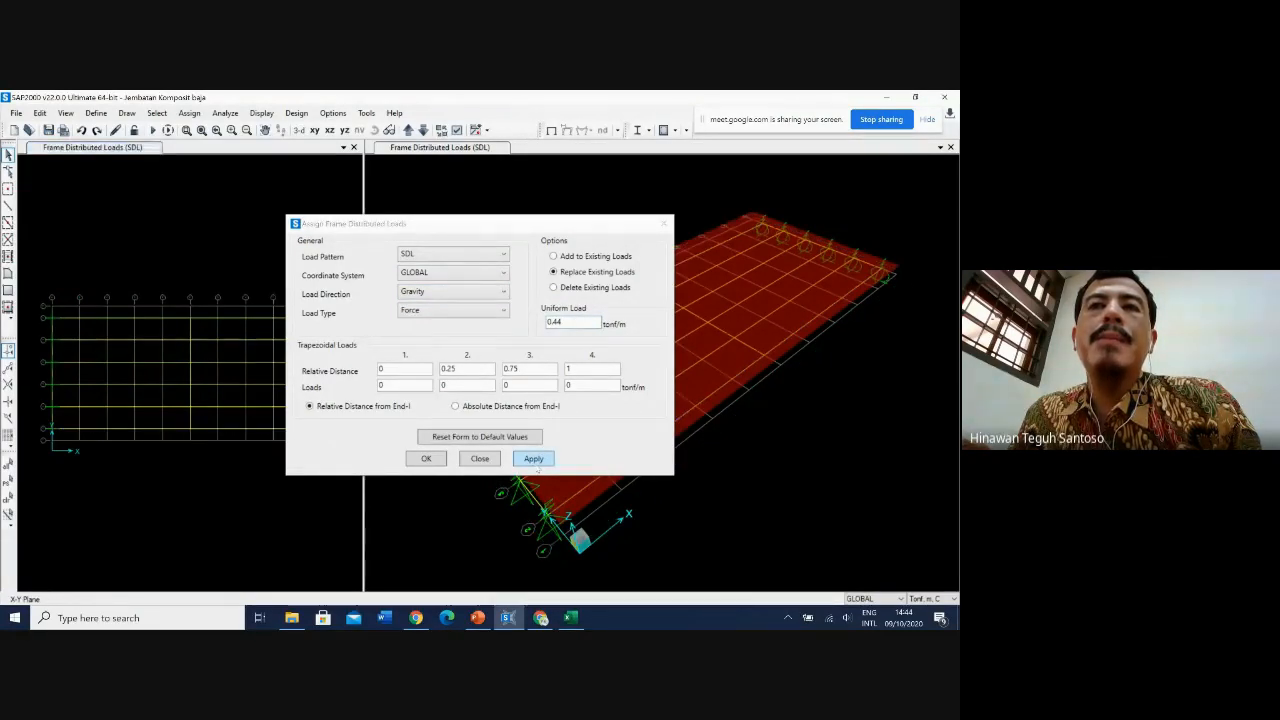
click(426, 458)
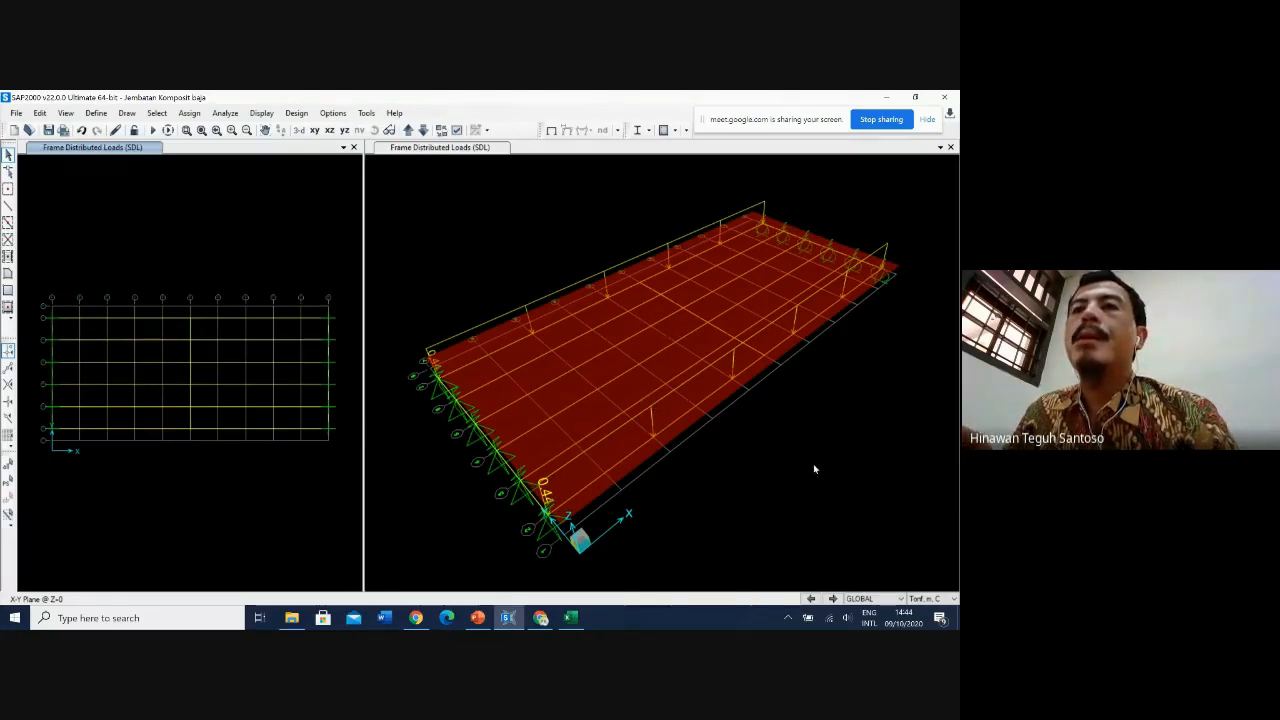
Step: Consult the RAILING load on PowerPoint's RESUME BEBAN slide, and widen the X-Y plan view back in SAP2000
click(477, 618)
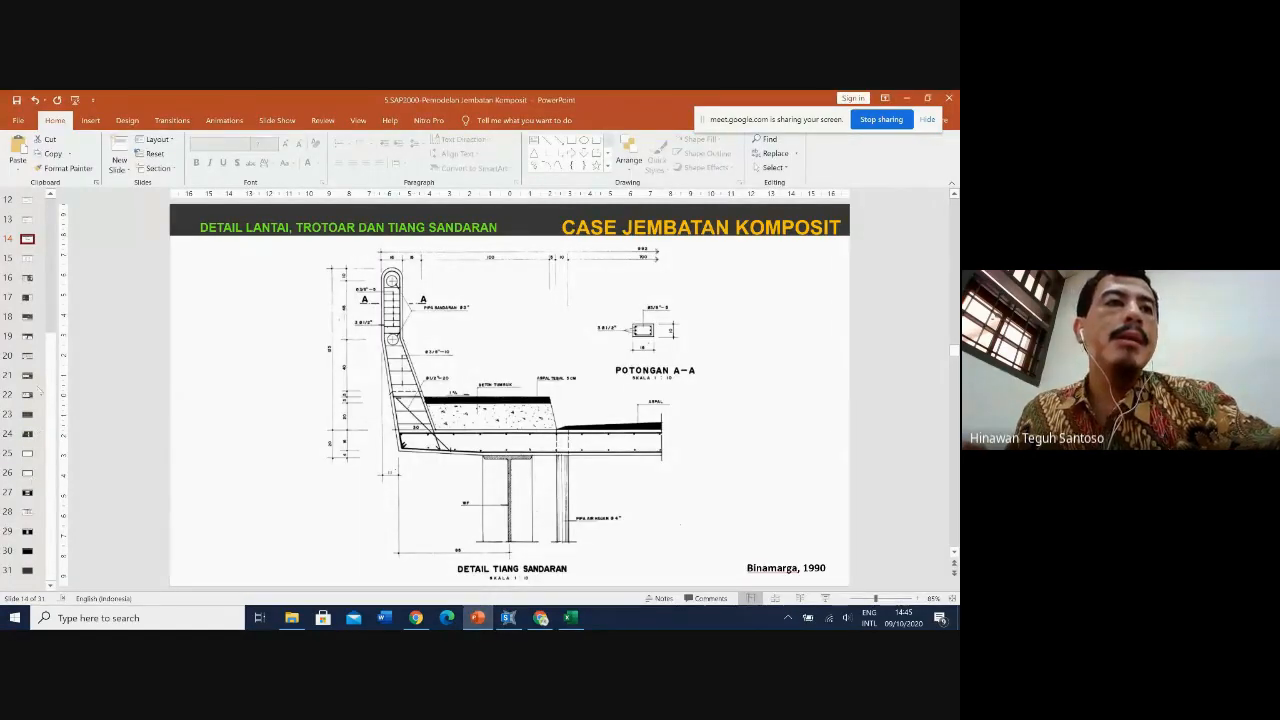
click(28, 355)
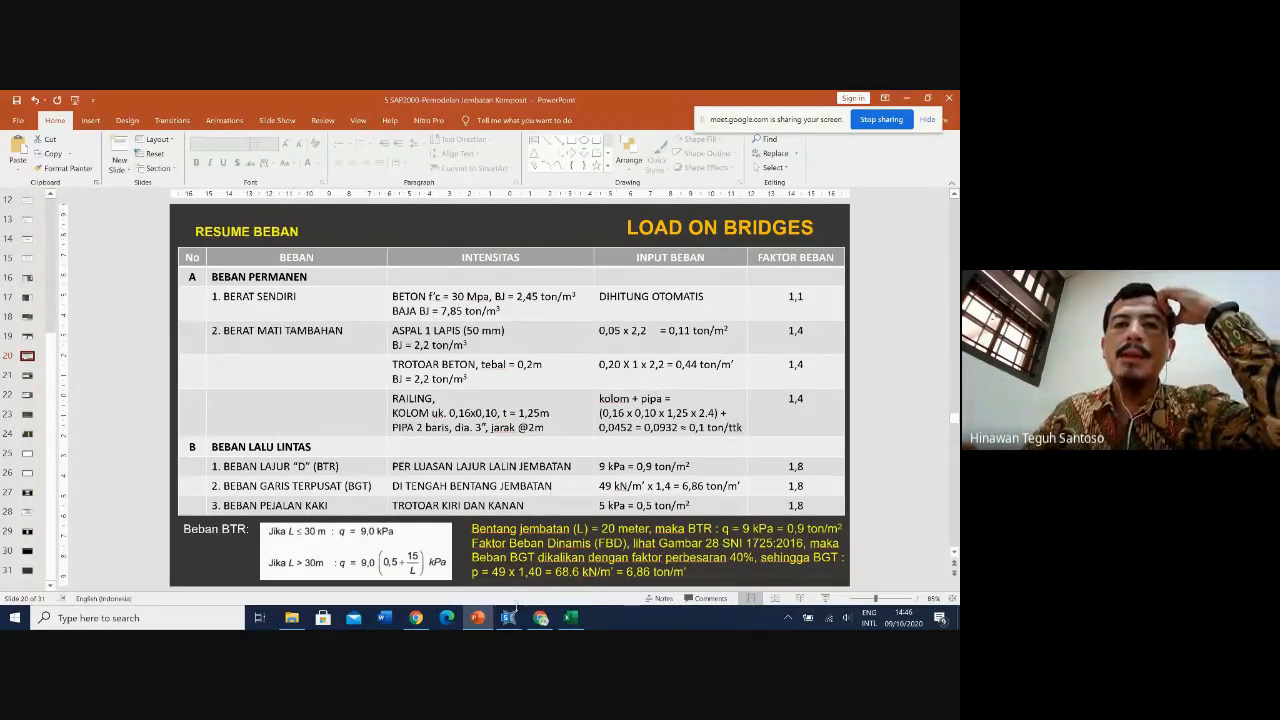
click(508, 618)
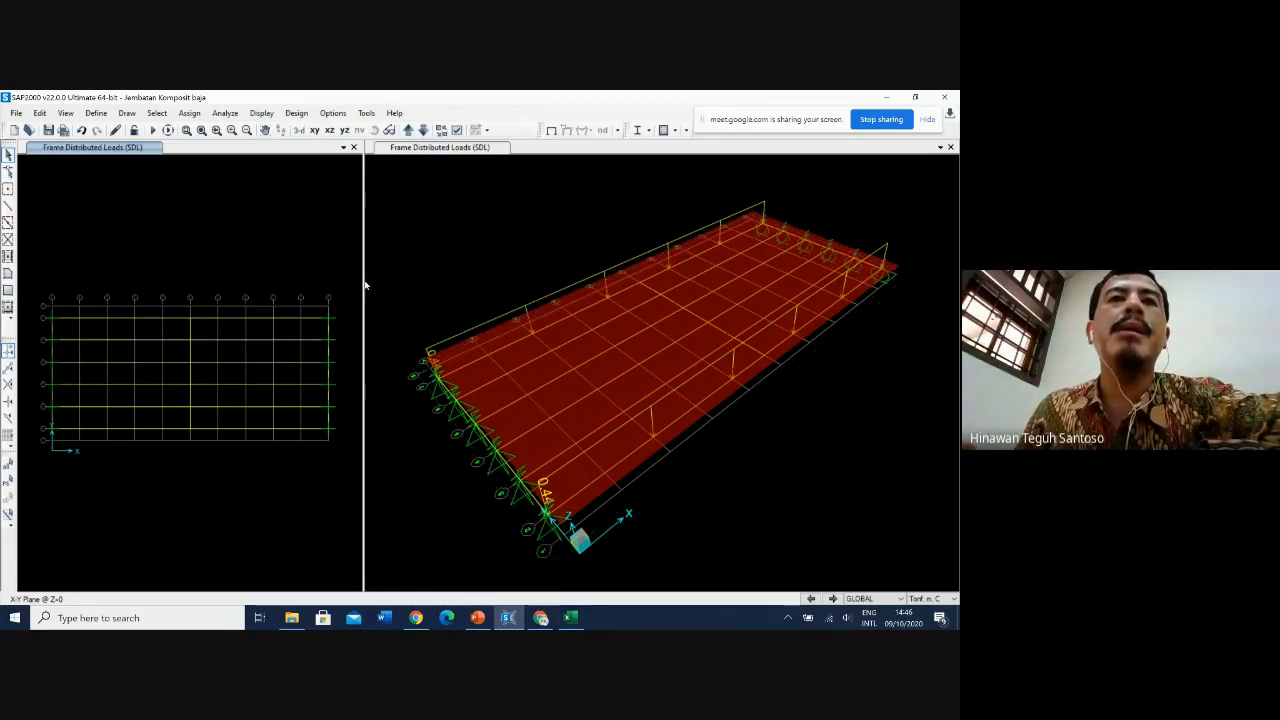
drag(363, 282, 529, 280)
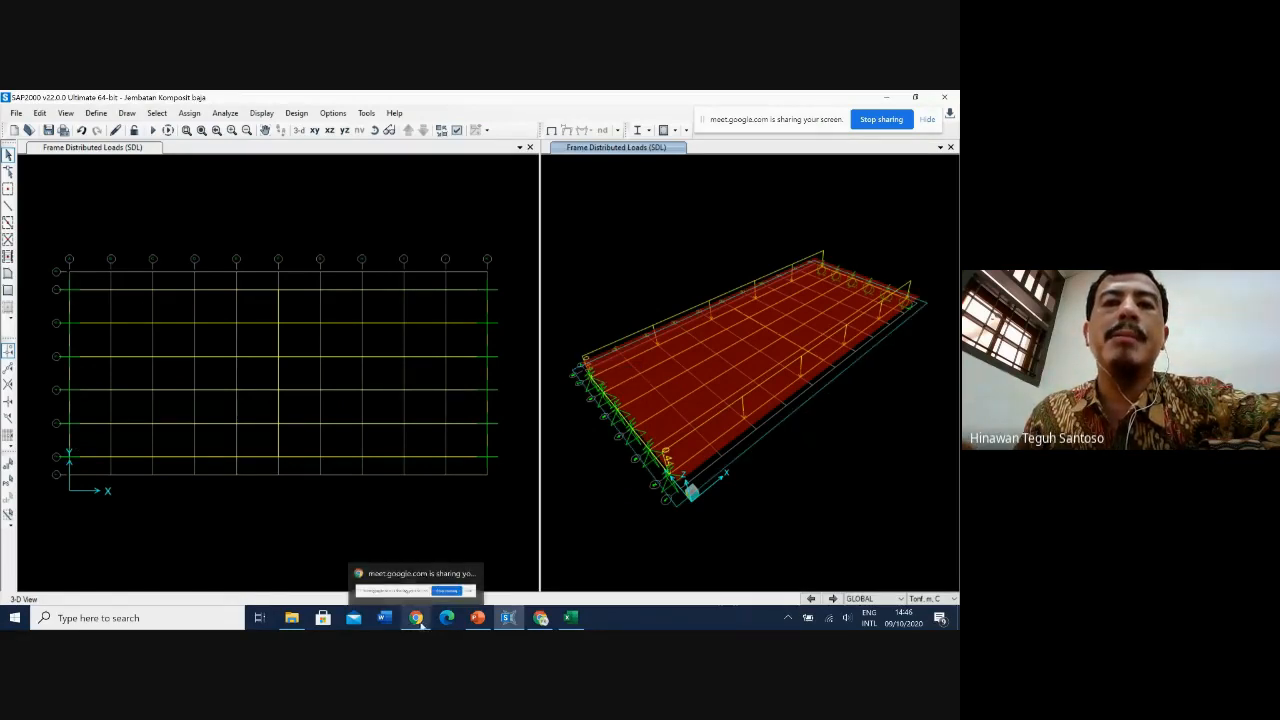
Step: Switch to PowerPoint, examine the railing post spacing on the TAMPAK SAMPING JEMBATAN slide, and return to SAP2000
click(477, 617)
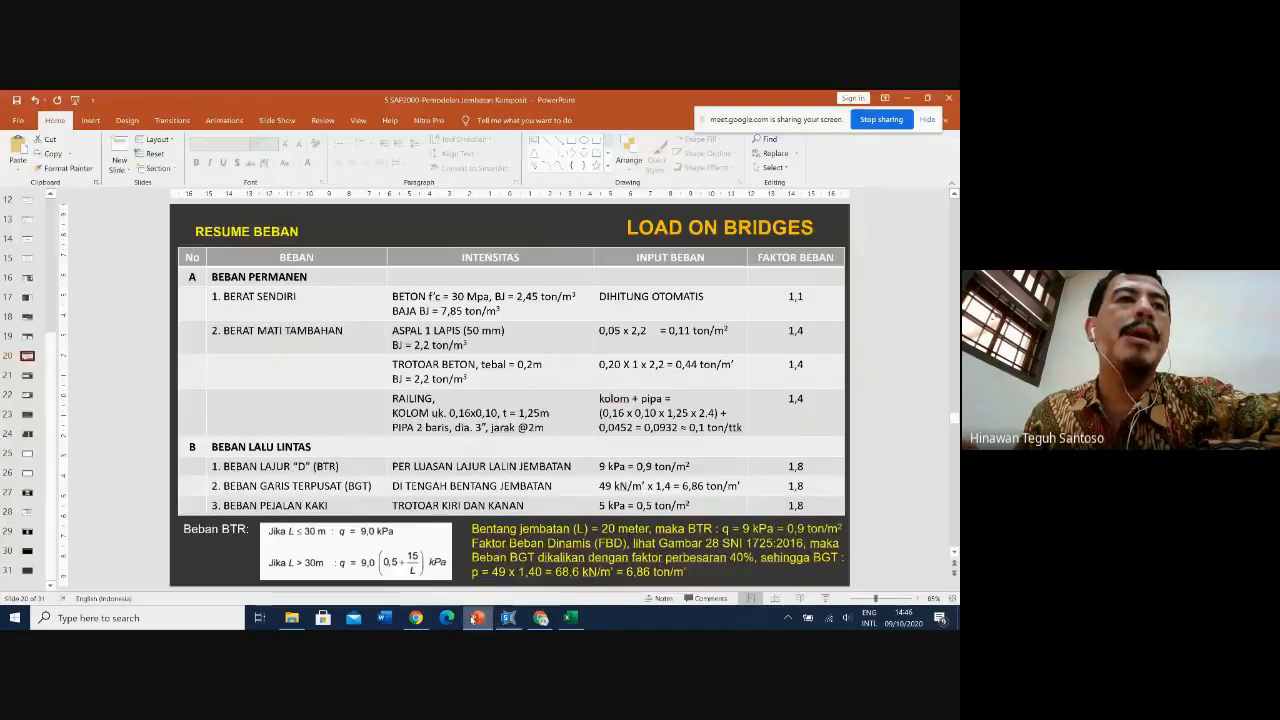
click(28, 239)
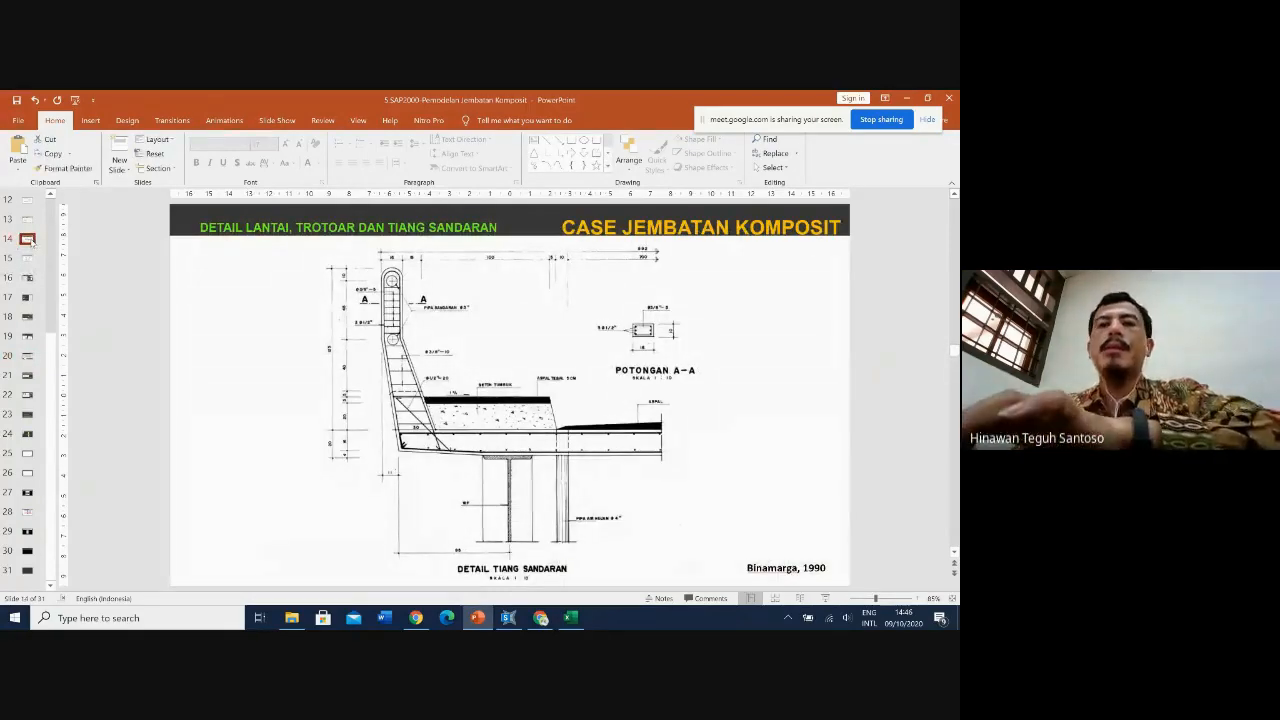
key(Up)
key(Up)
key(Up)
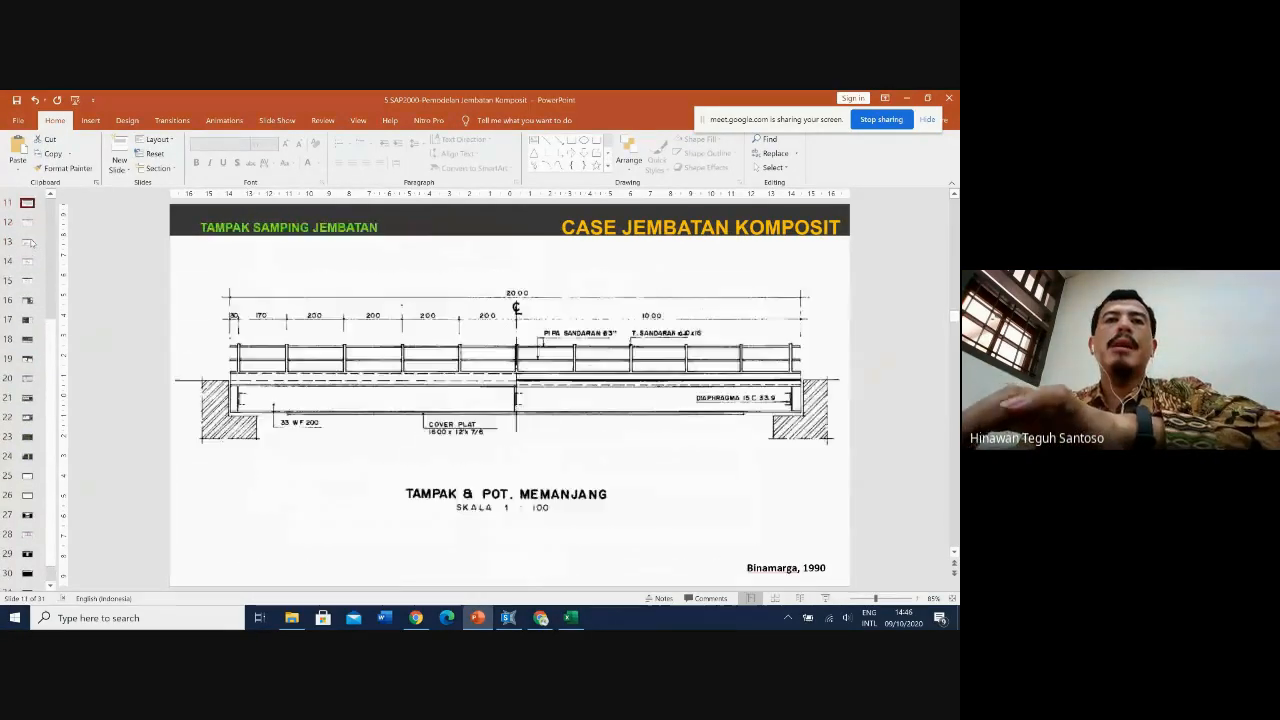
key(Down)
key(Up)
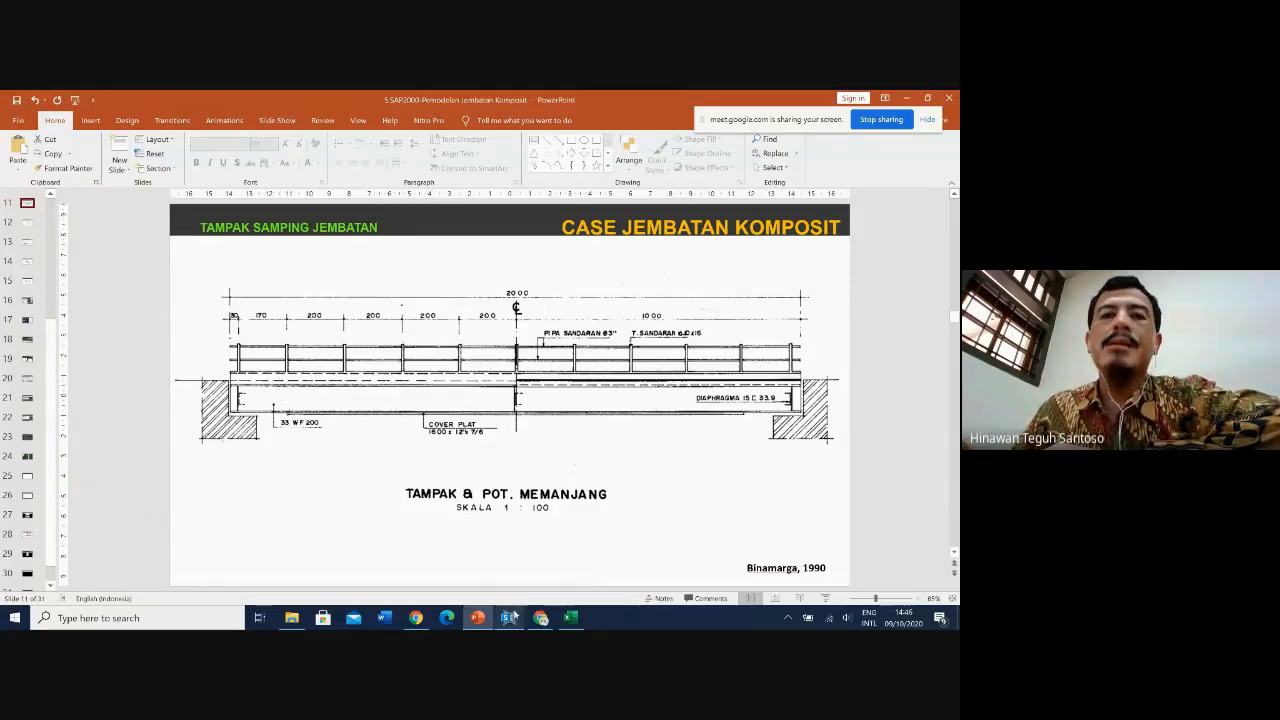
click(509, 618)
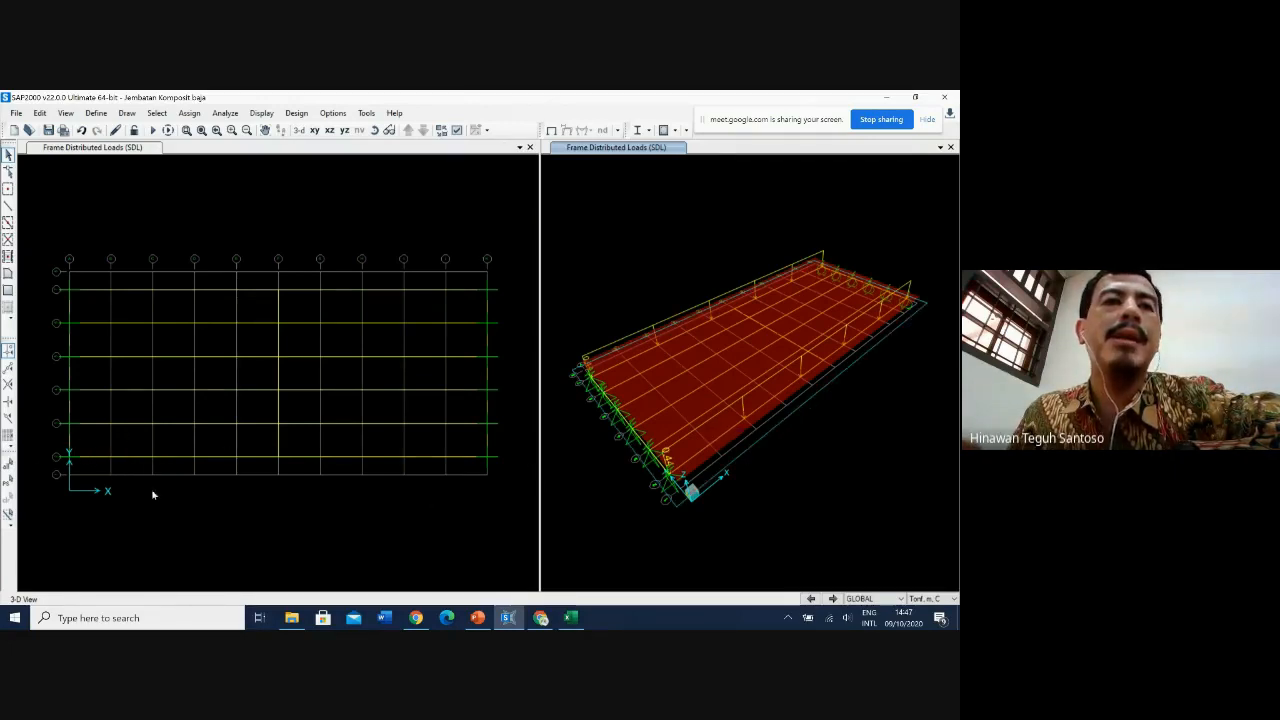
Step: Switch to PowerPoint, review the railing post position on the DETAIL LANTAI, TROTOAR DAN TIANG SANDARAN slide, and return to SAP2000
click(478, 617)
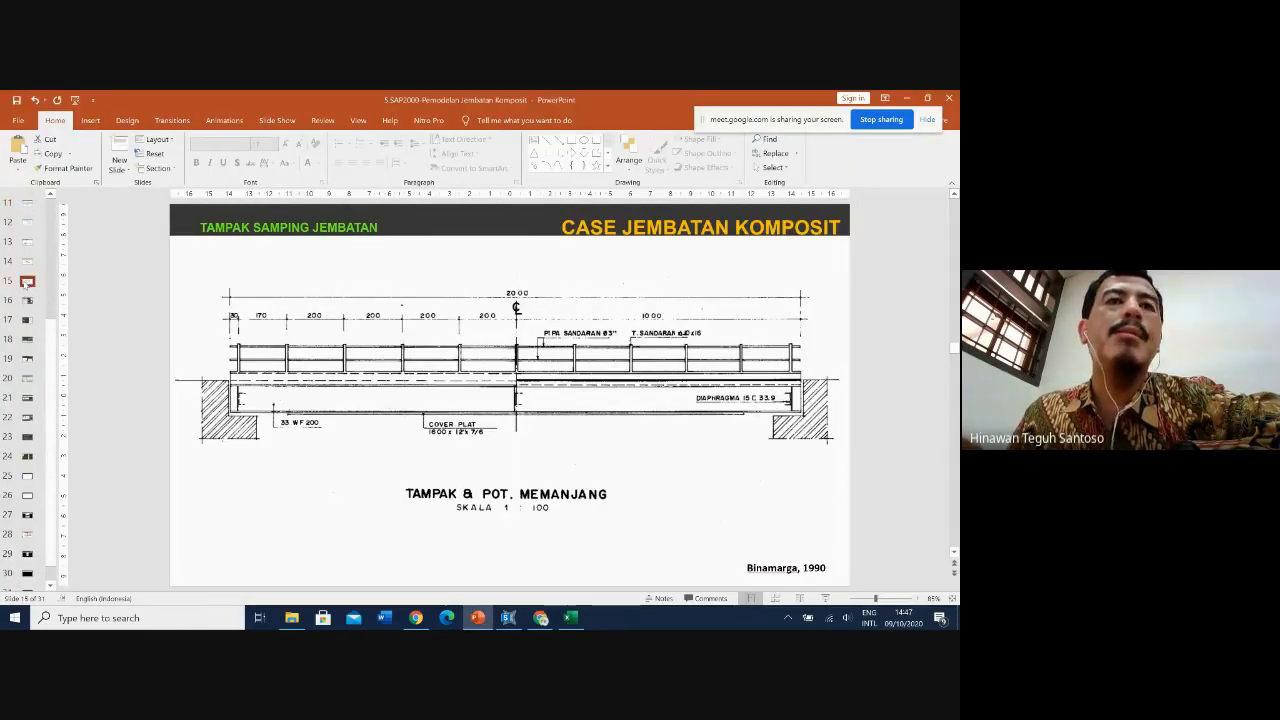
click(27, 281)
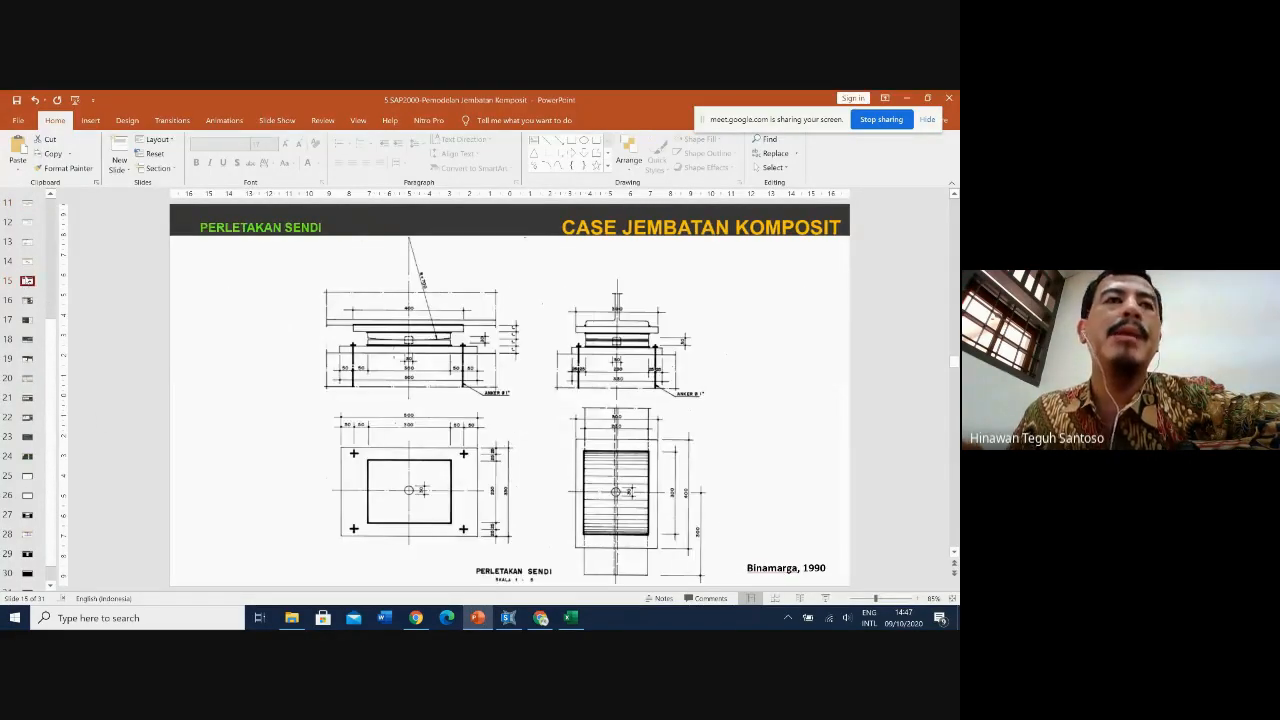
click(27, 261)
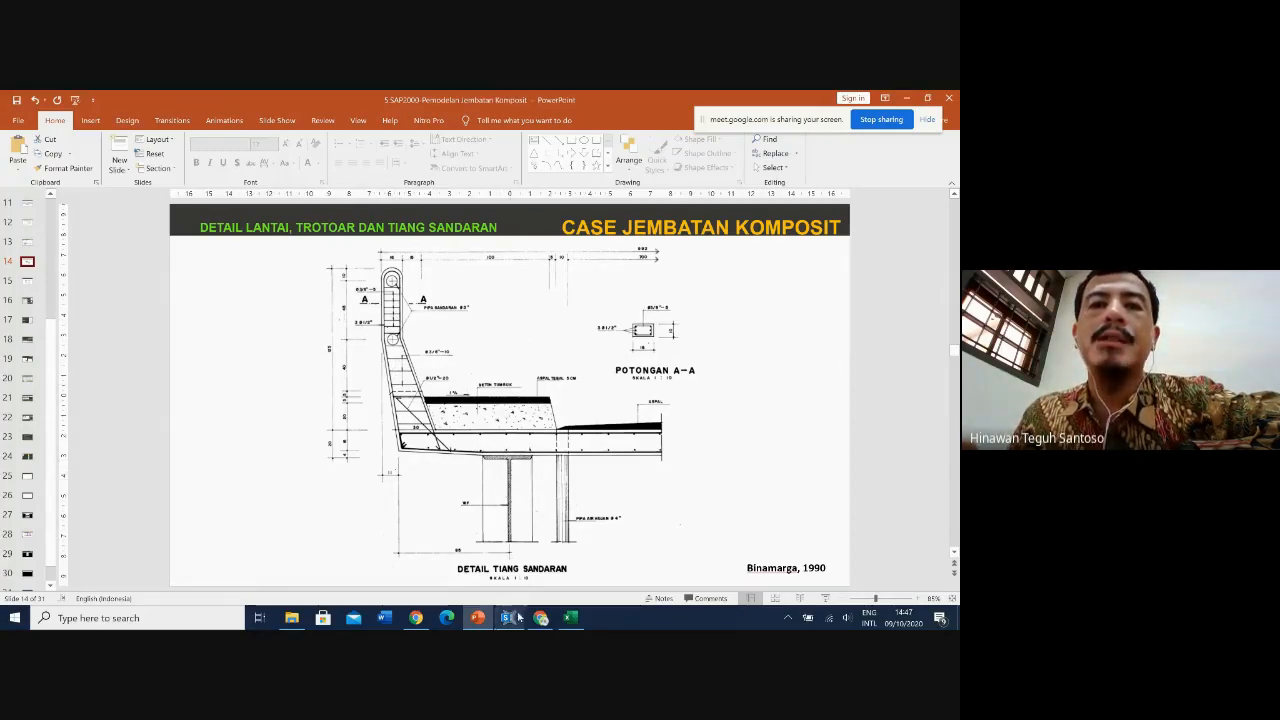
mouse_move(510, 618)
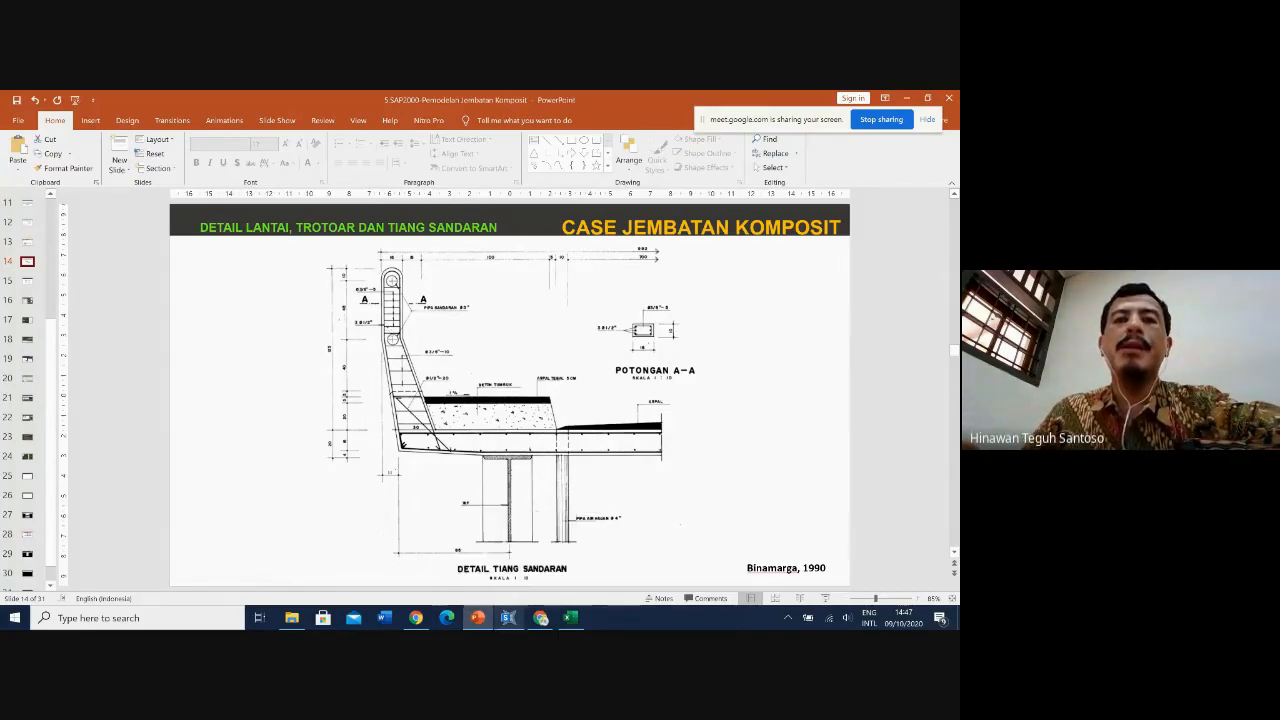
click(512, 620)
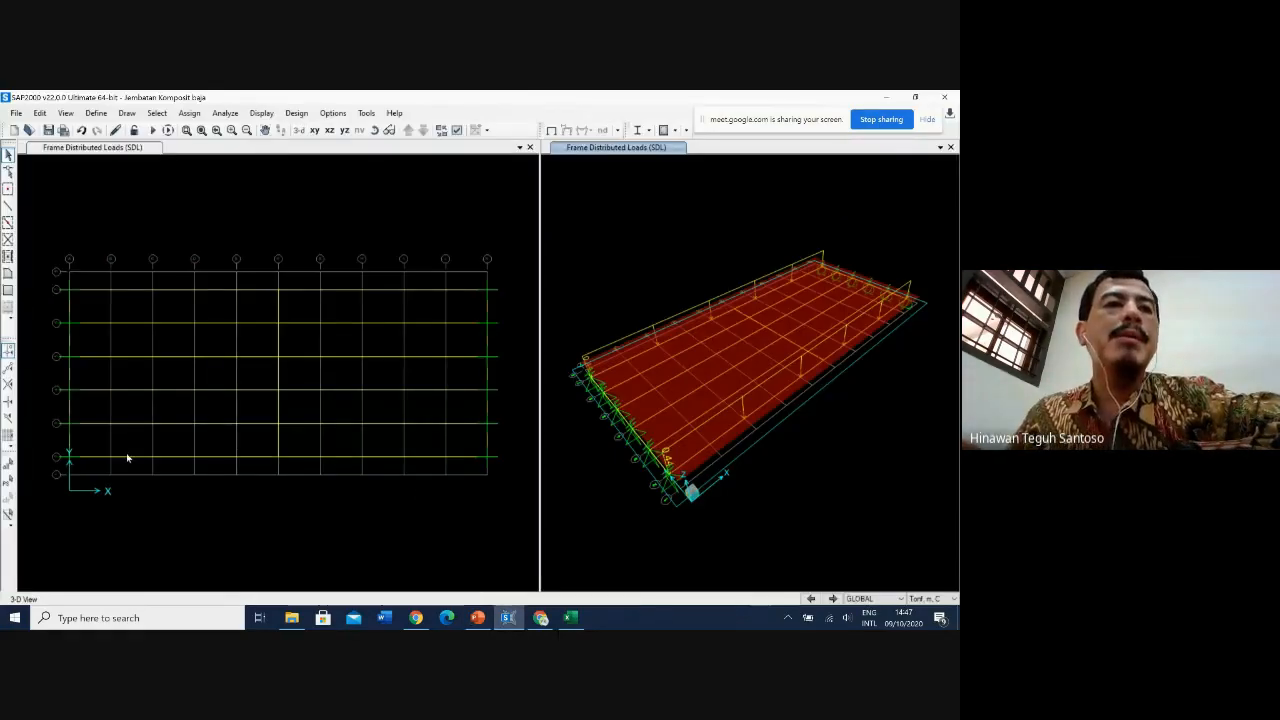
click(68, 457)
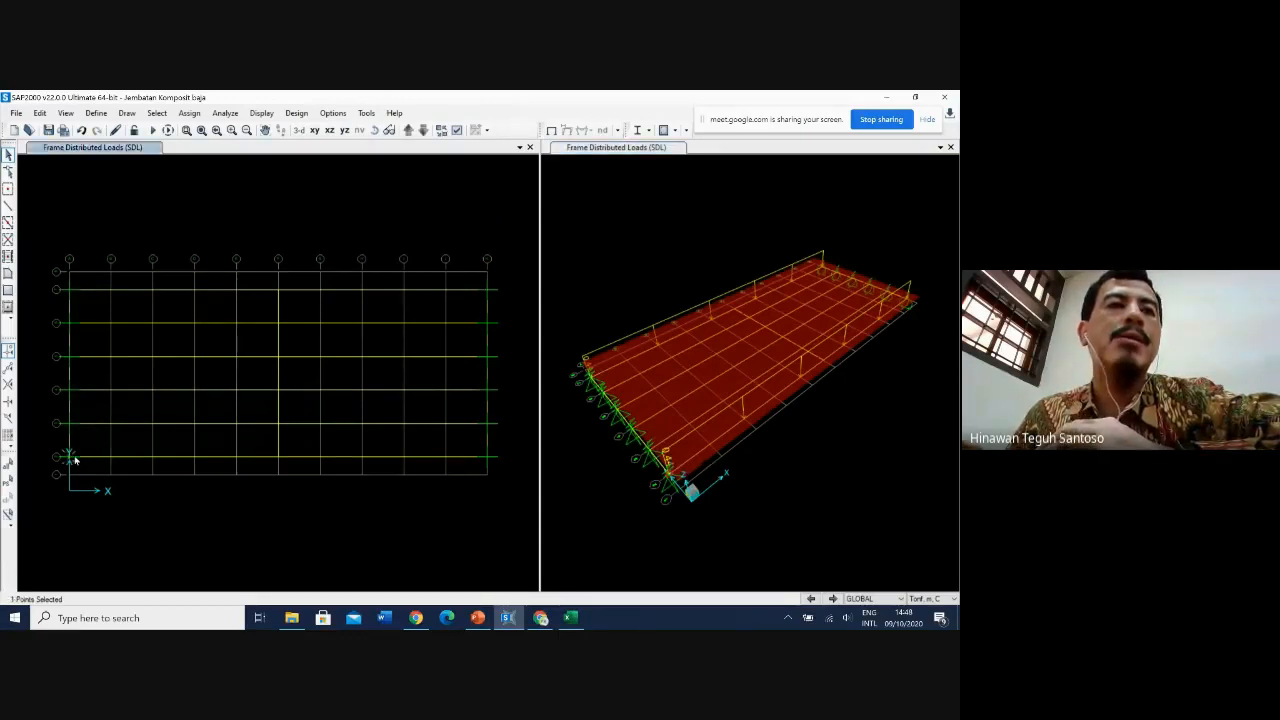
click(110, 458)
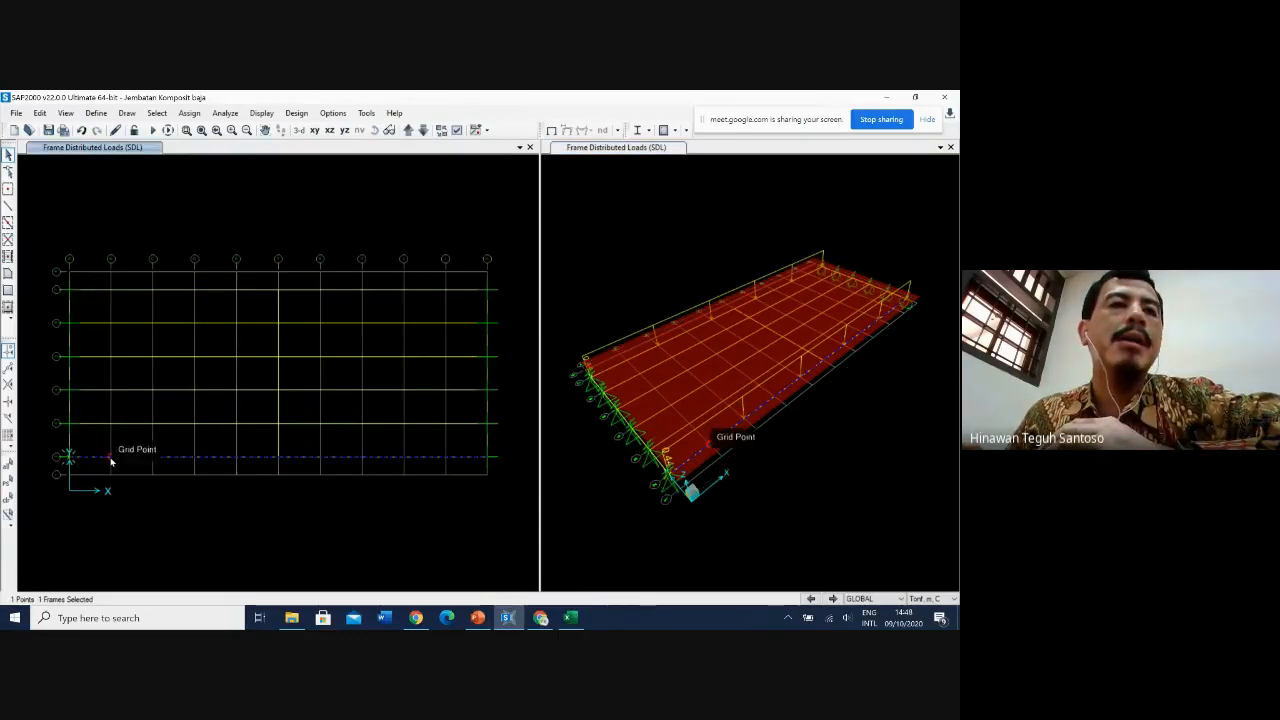
click(109, 458)
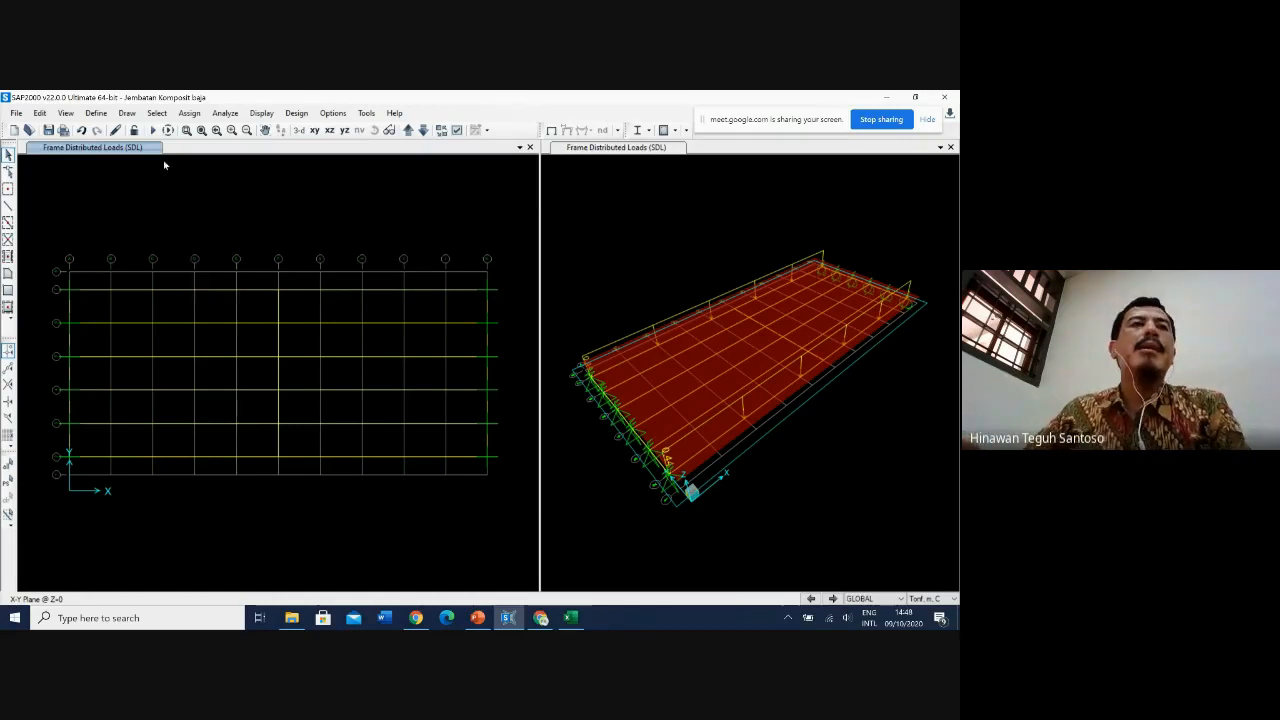
Step: Draw special joints on the outer girder at Y=1.6, at every 2 m gridline from X=2 to X=18 except midspan
click(128, 113)
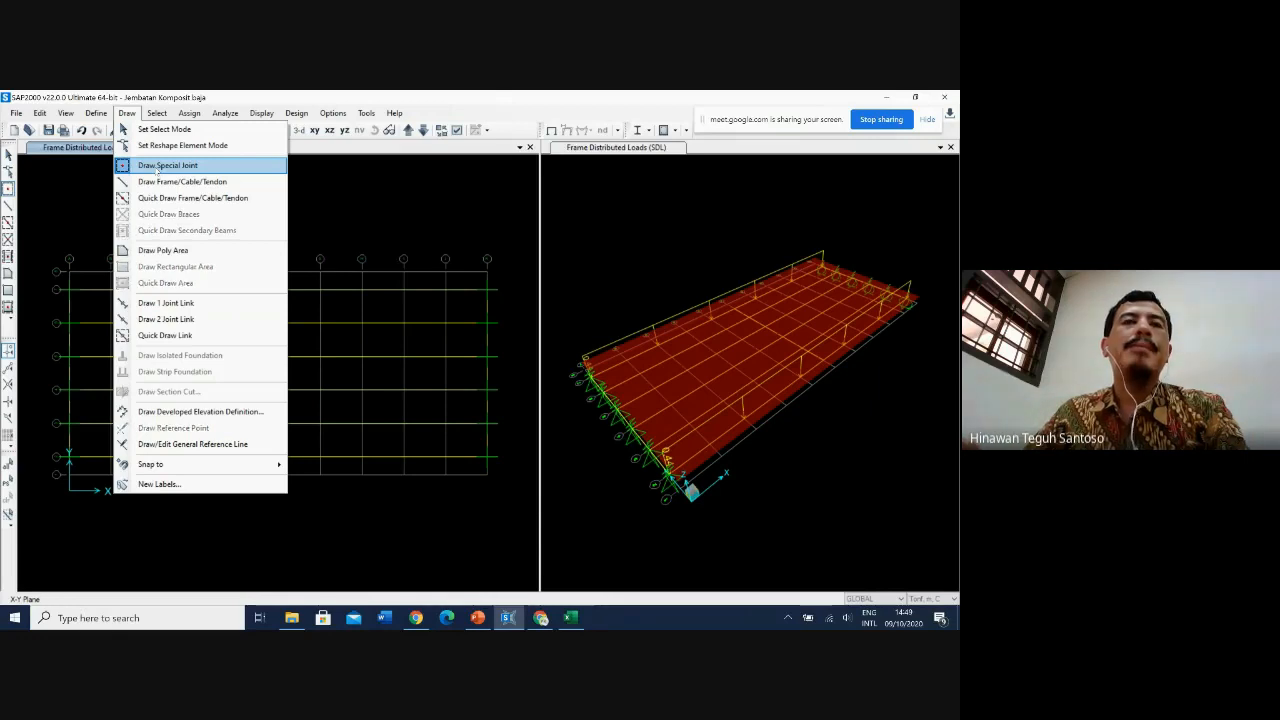
click(160, 166)
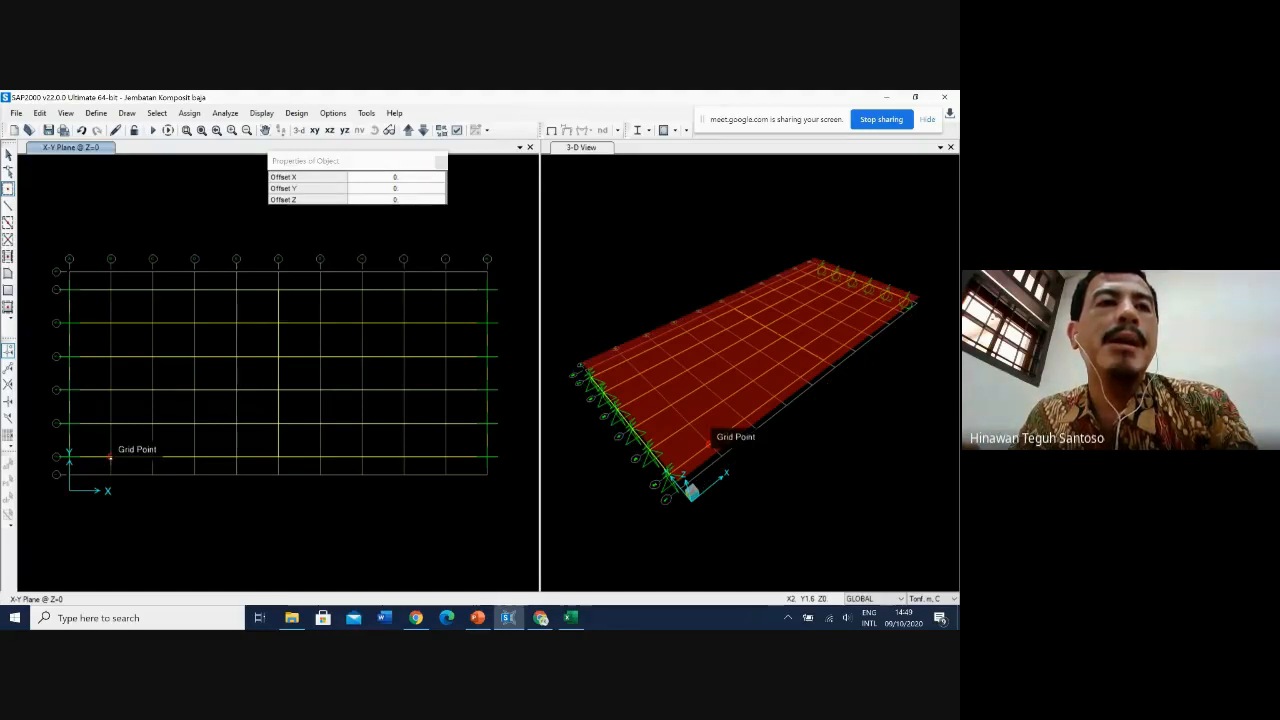
click(110, 457)
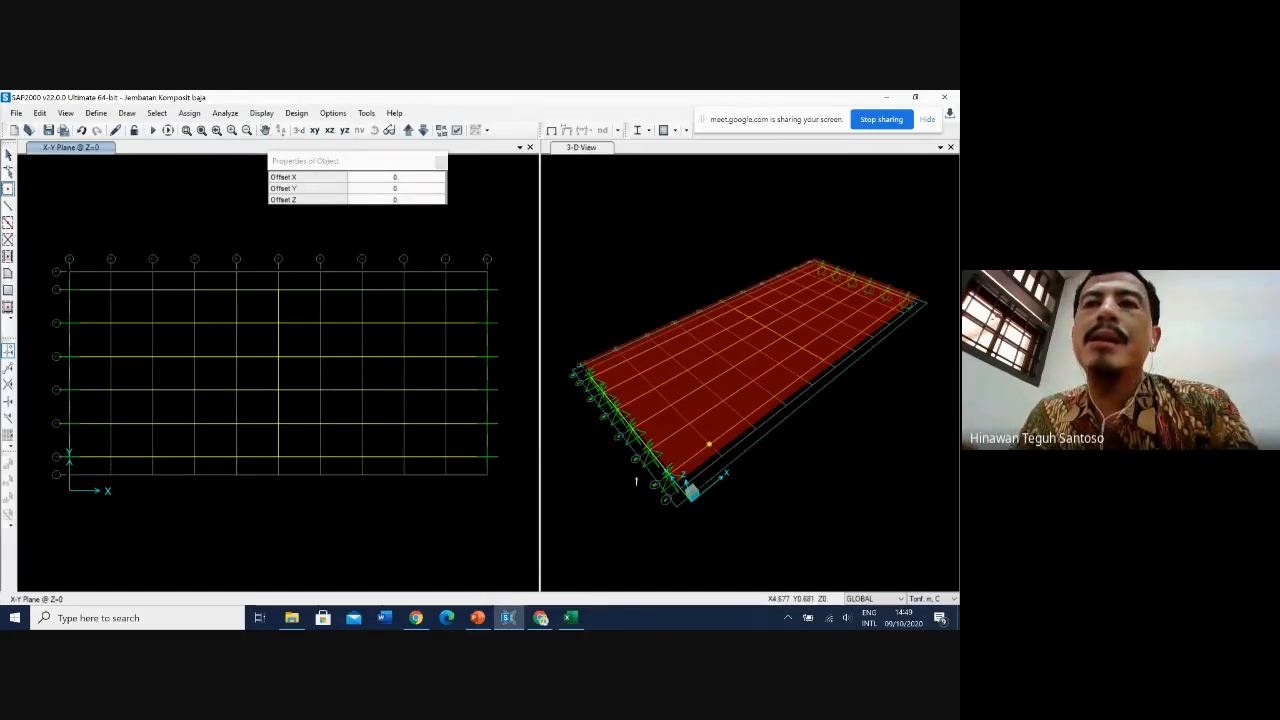
click(153, 461)
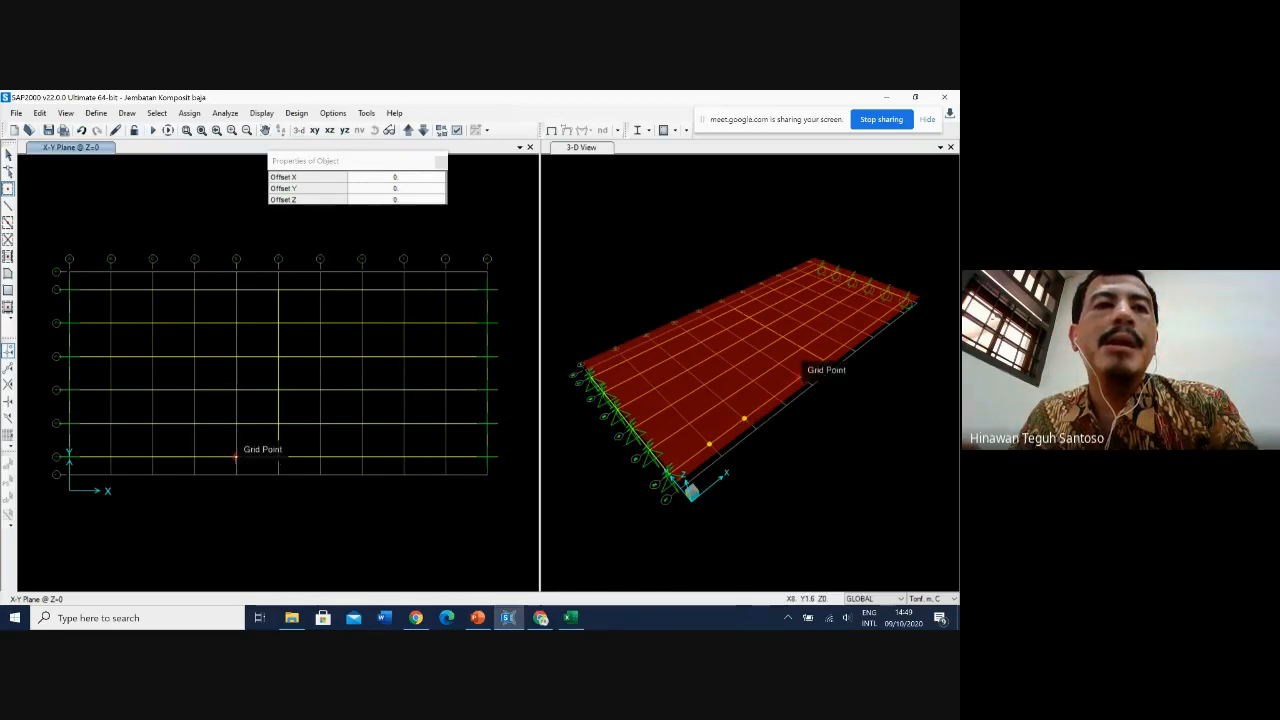
click(236, 457)
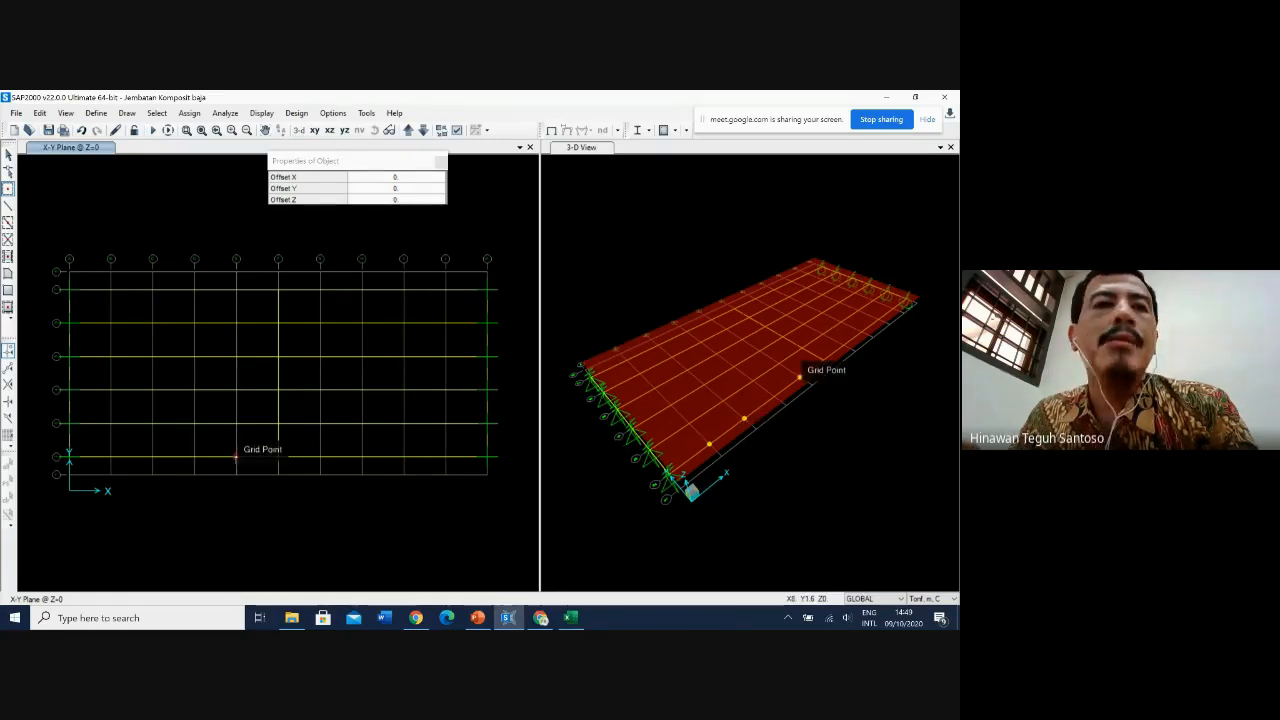
click(195, 459)
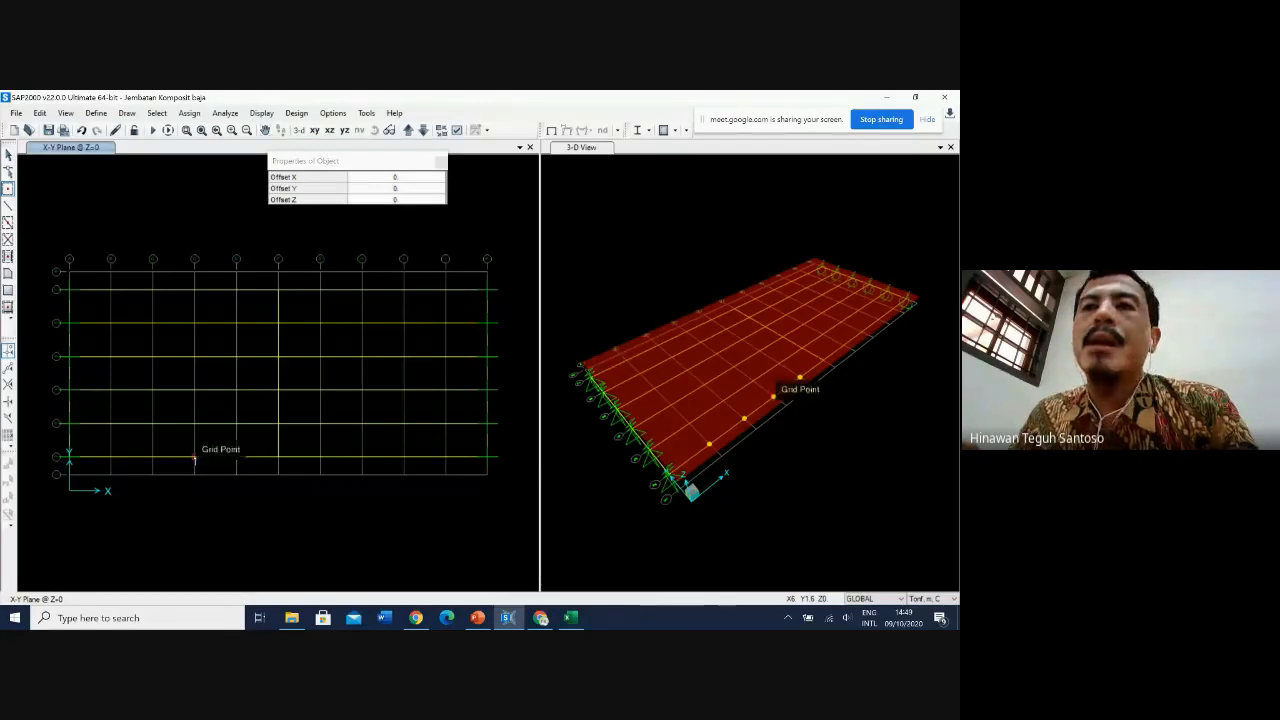
click(320, 458)
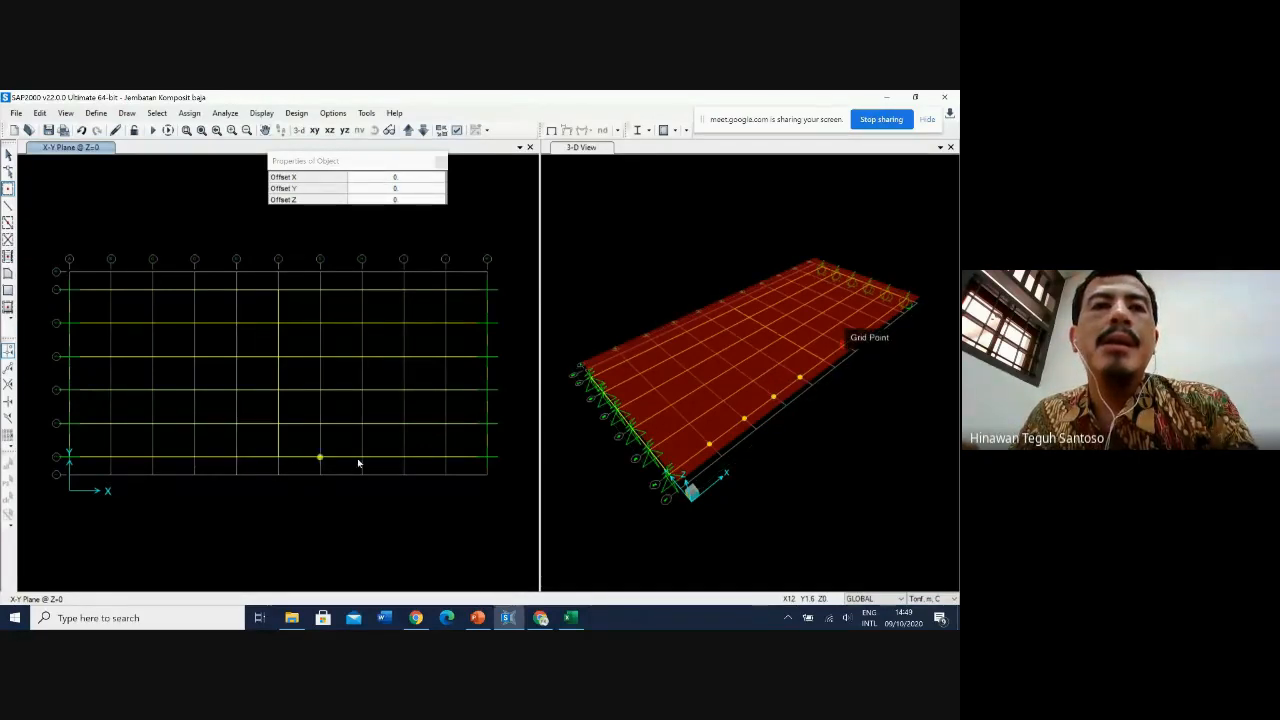
click(362, 458)
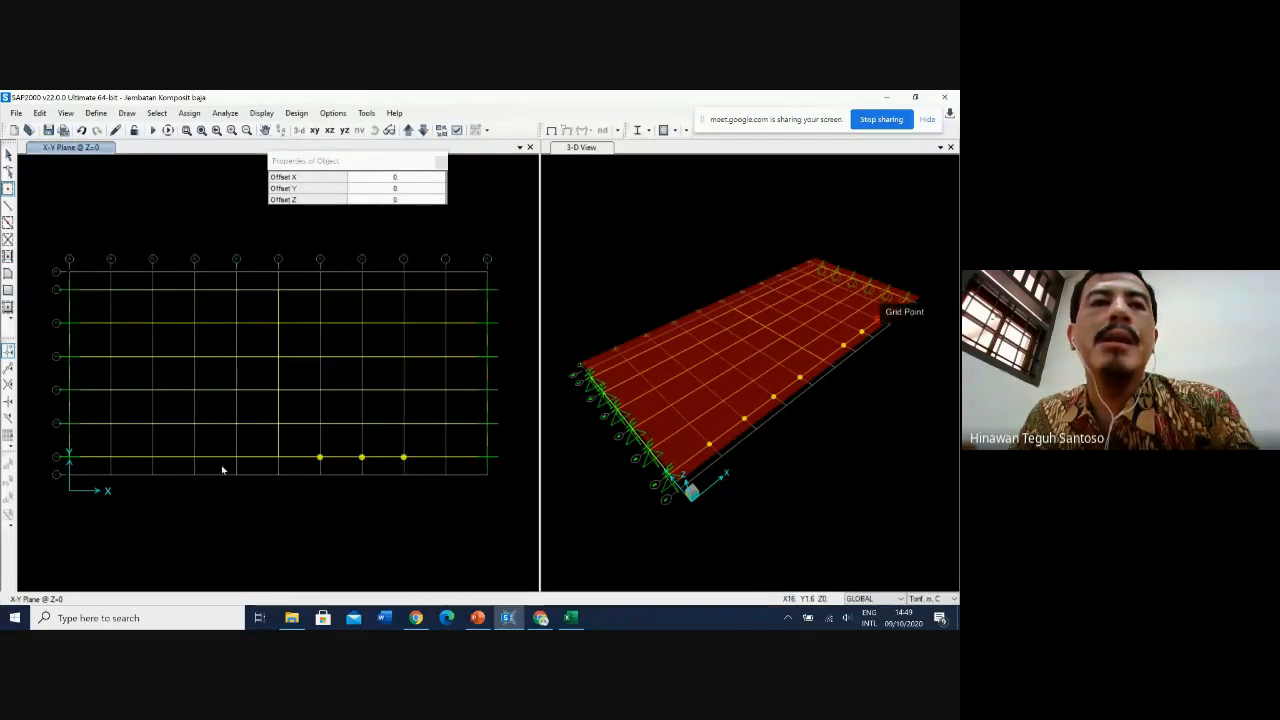
click(447, 460)
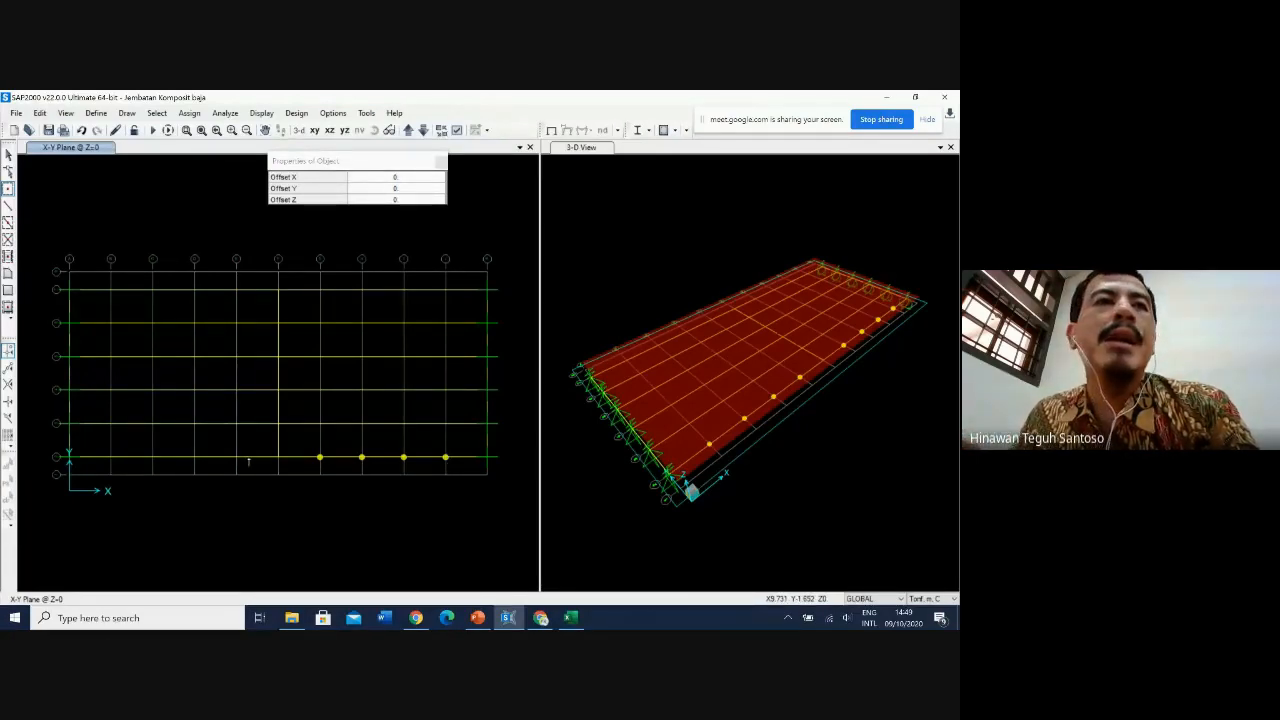
Step: Add special joints on the opposite outer girder at Y=9.6, at X=2, 4, 6, 8, 12, 14, 16 and 18, and finish drawing
click(110, 291)
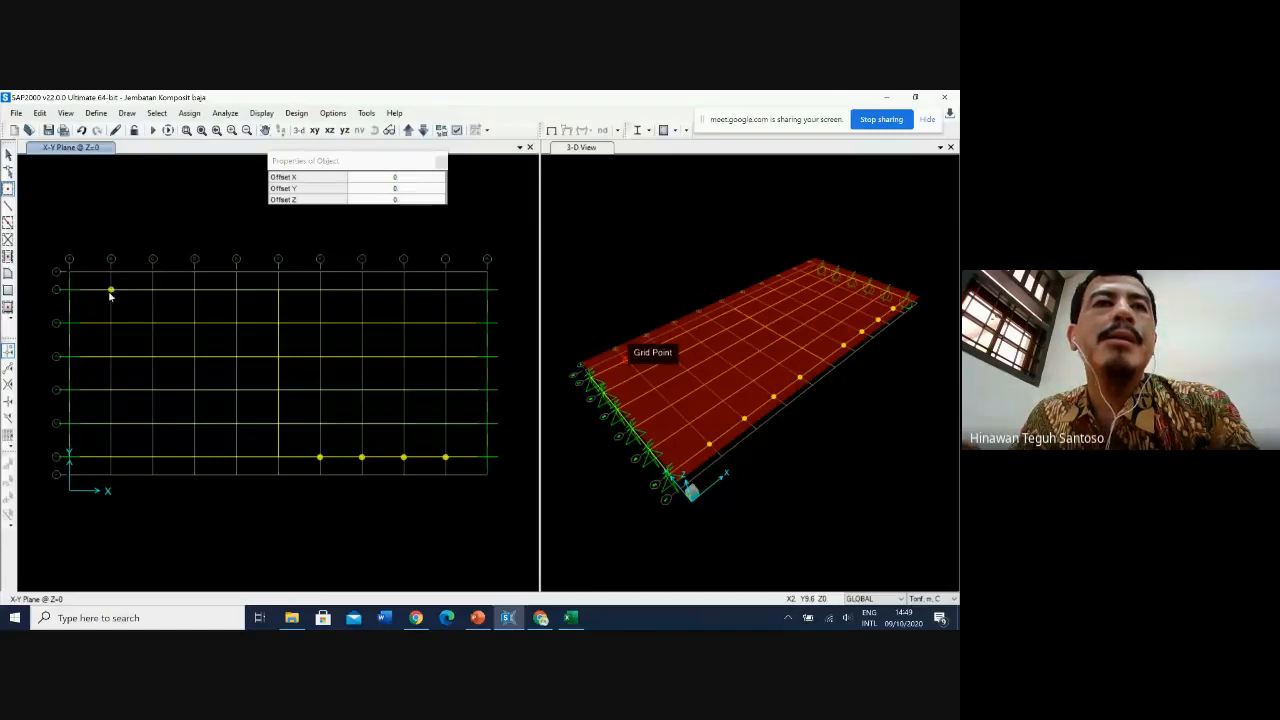
click(152, 290)
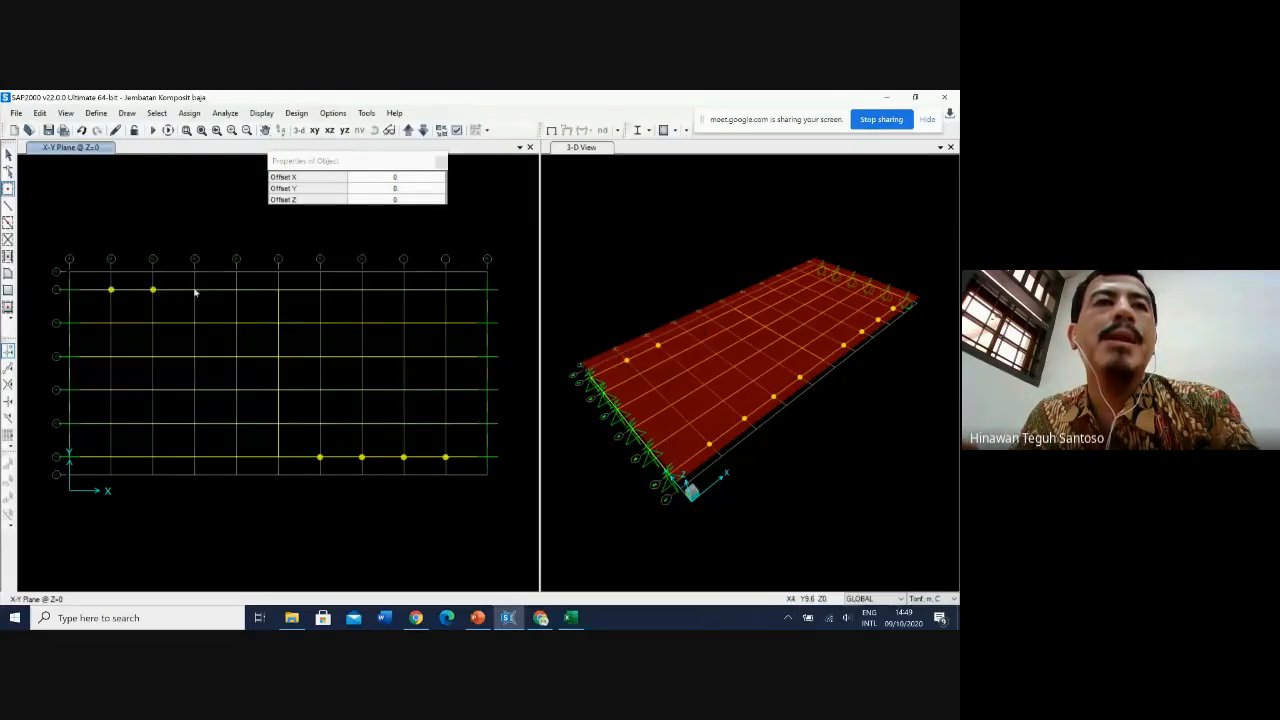
click(195, 290)
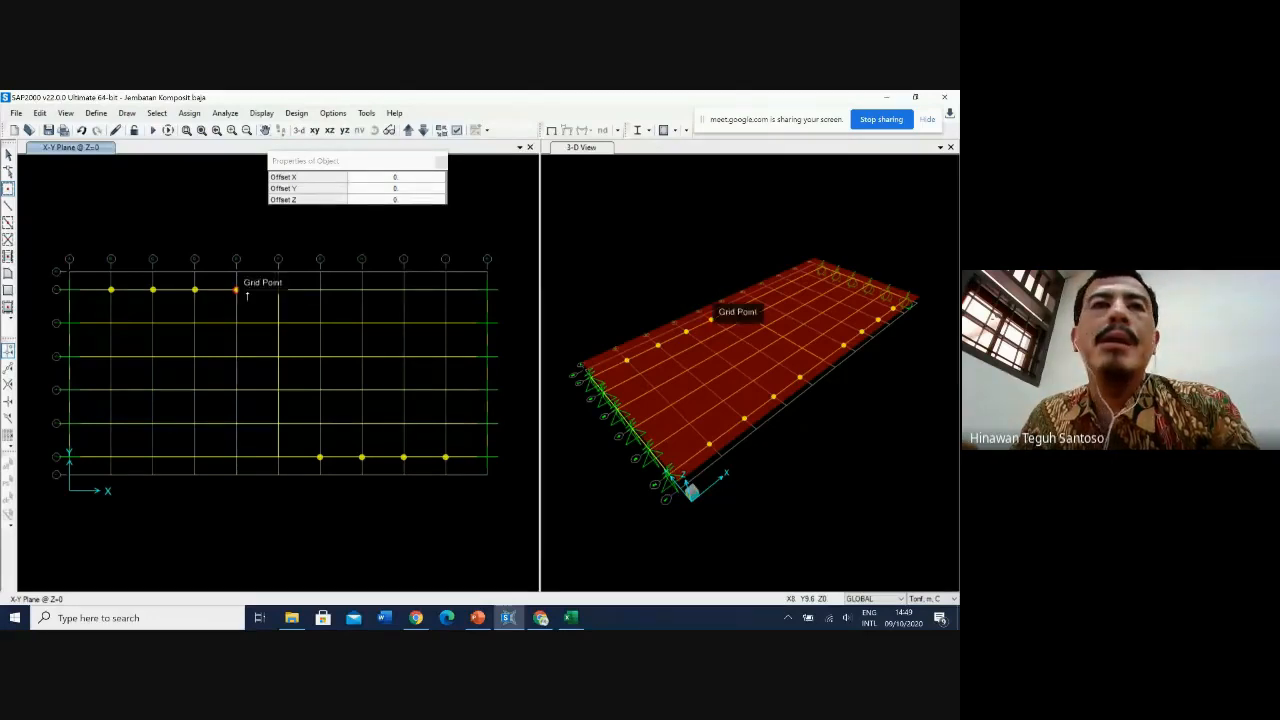
click(237, 290)
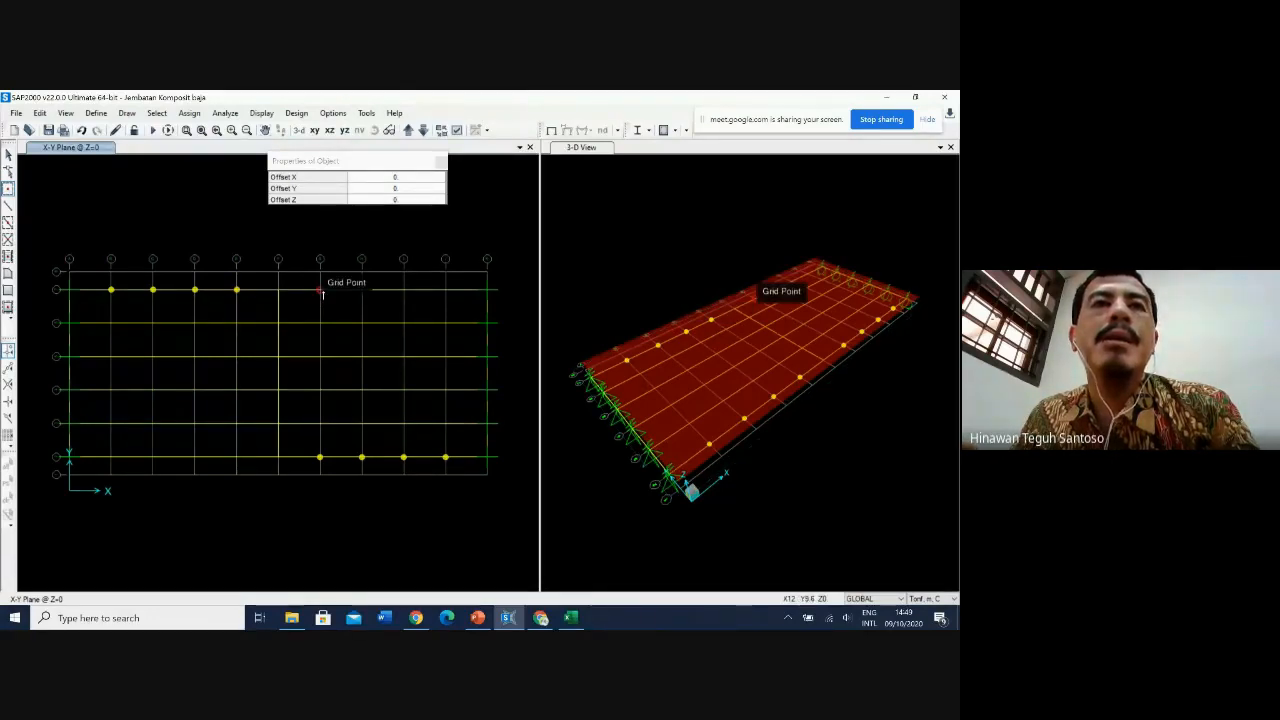
click(321, 290)
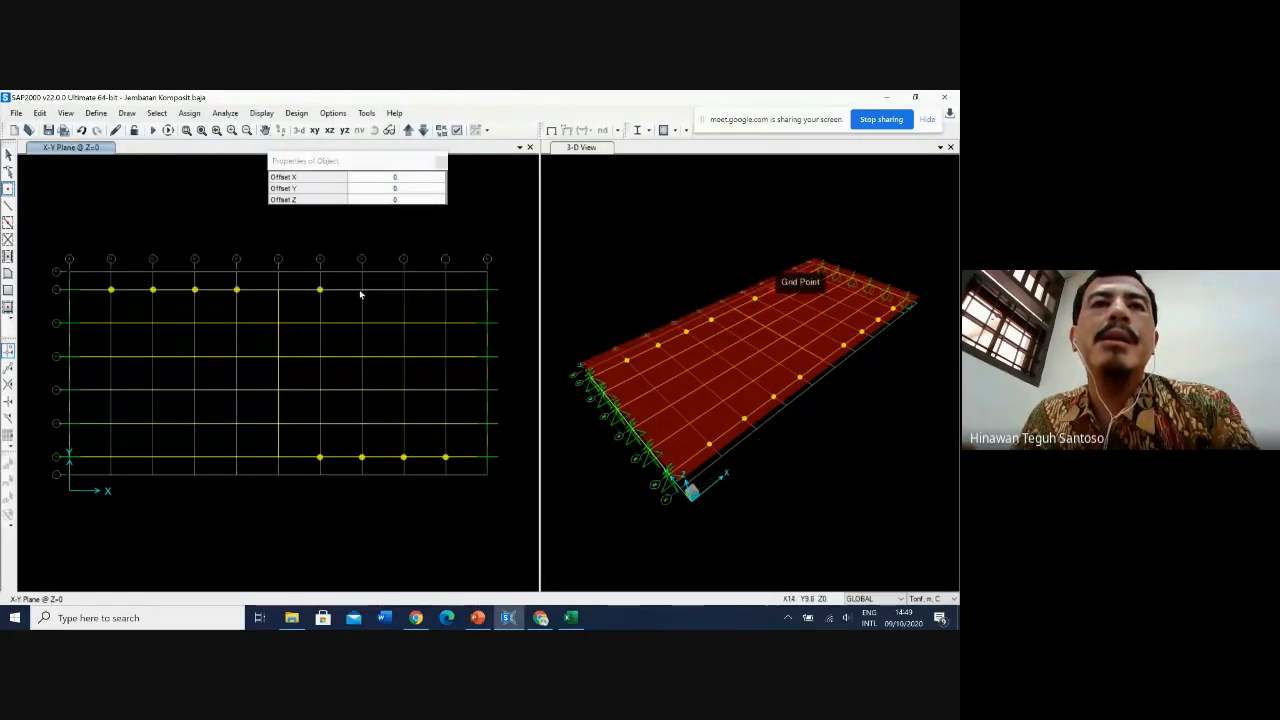
click(362, 290)
click(403, 290)
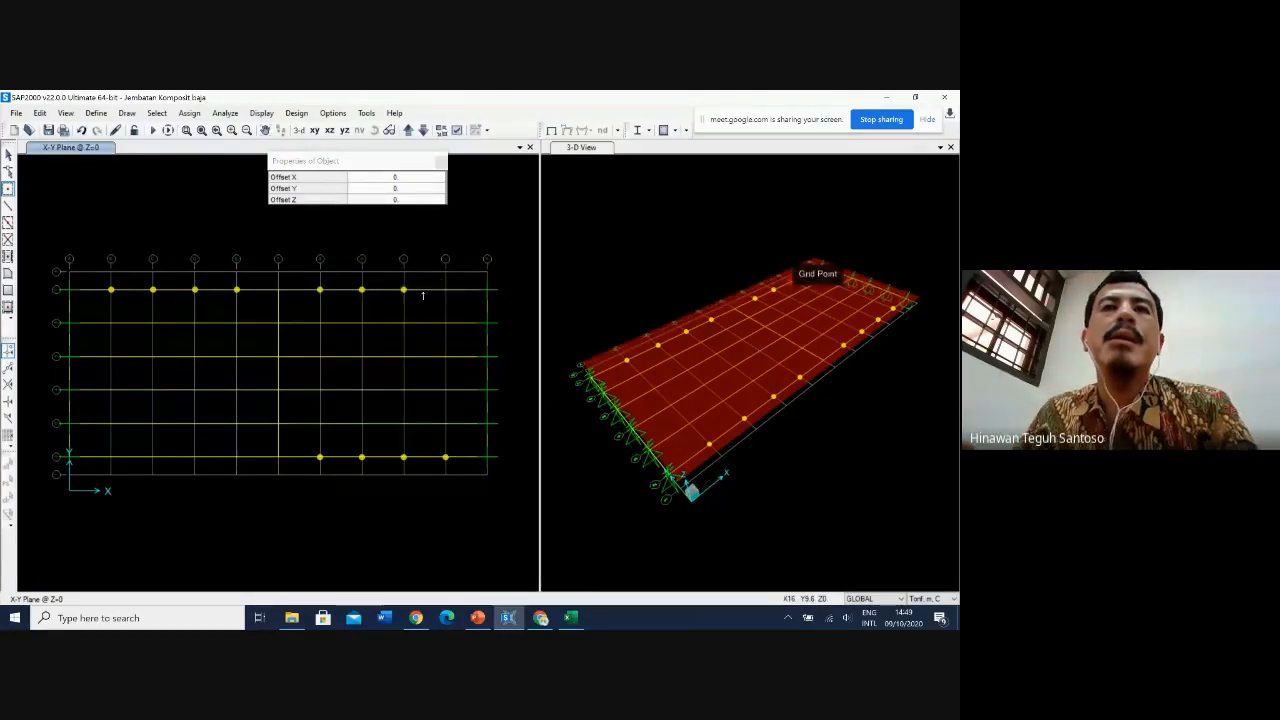
click(445, 290)
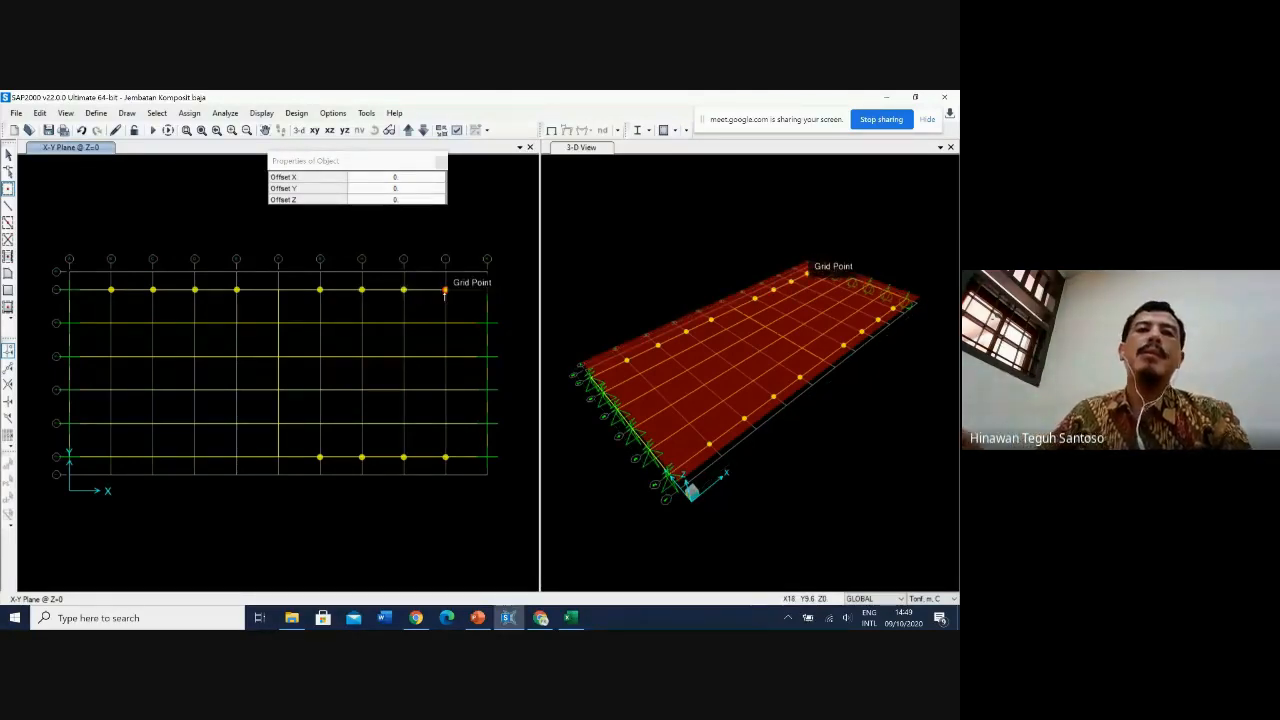
click(361, 457)
click(403, 457)
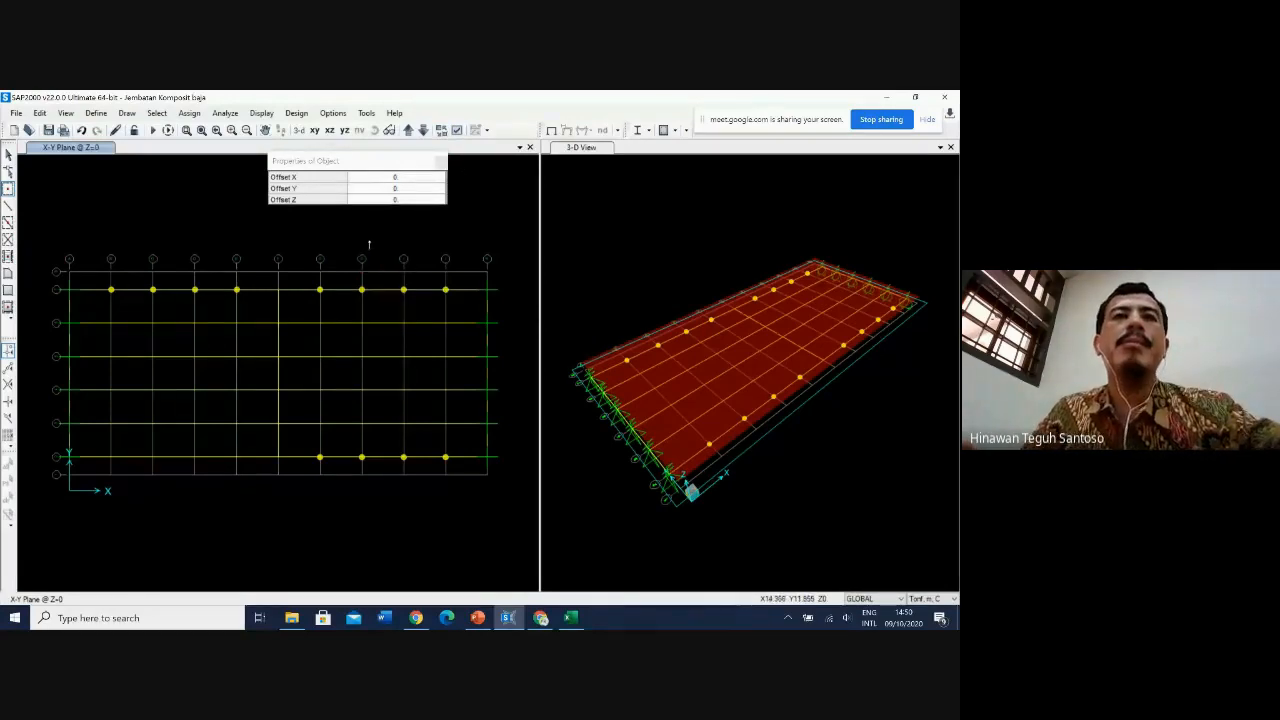
key(Escape)
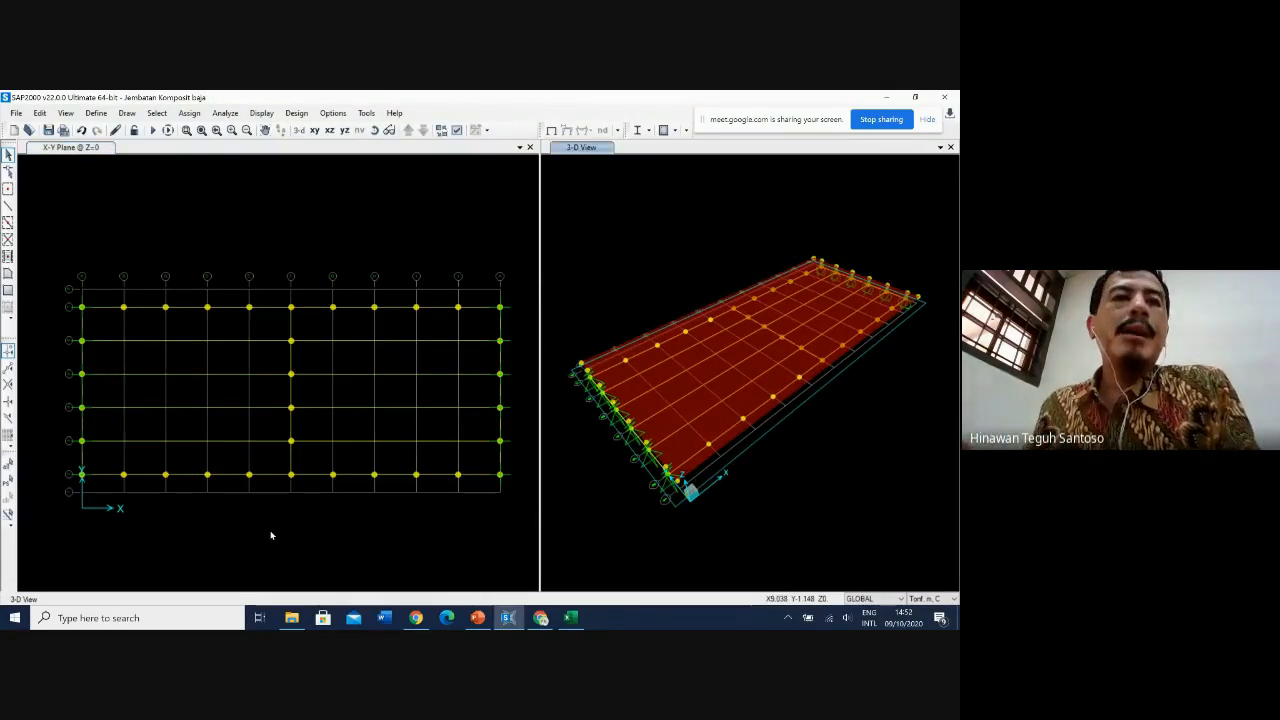
Step: Switch to PowerPoint, consult the railing point load on the RESUME BEBAN slide, and return to SAP2000
click(478, 618)
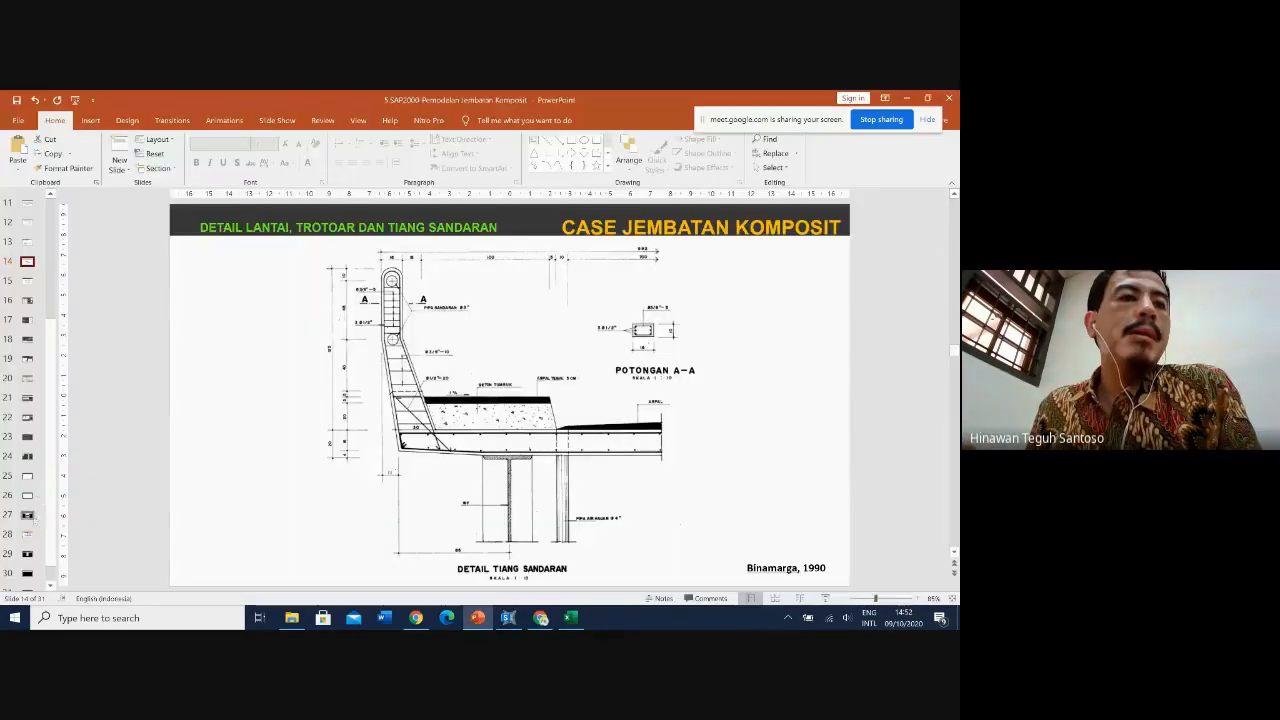
click(28, 378)
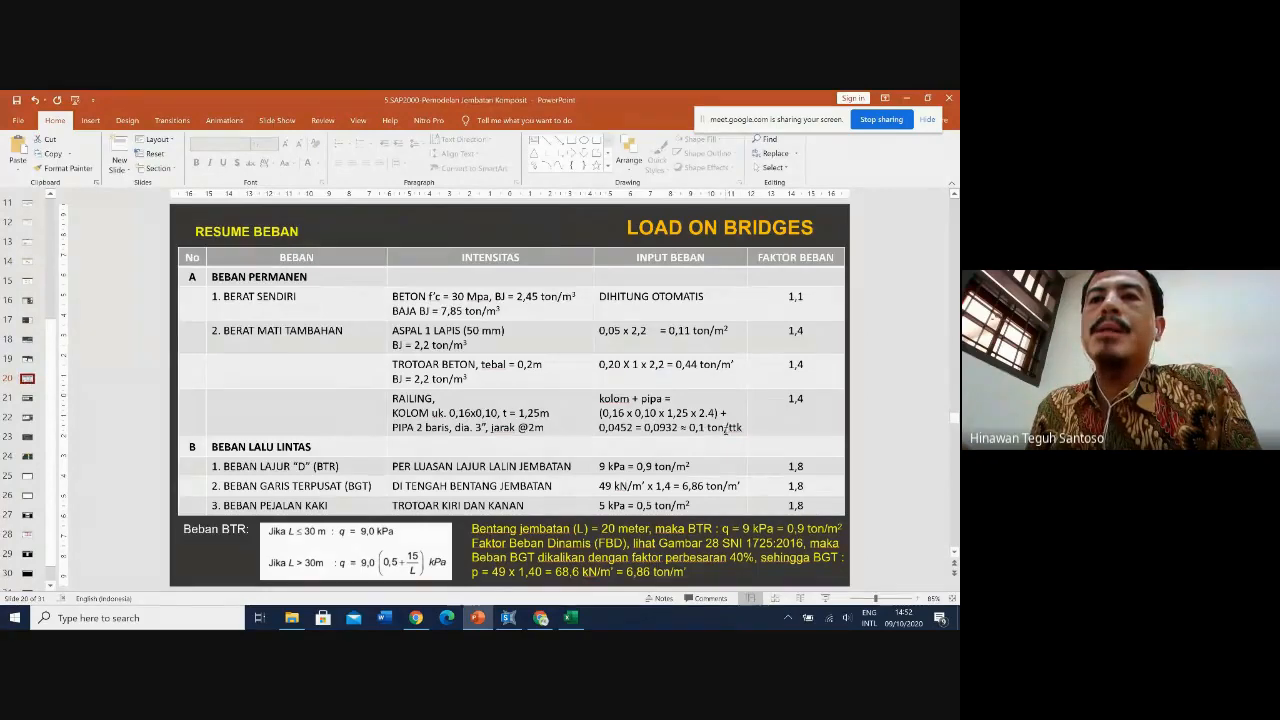
click(906, 98)
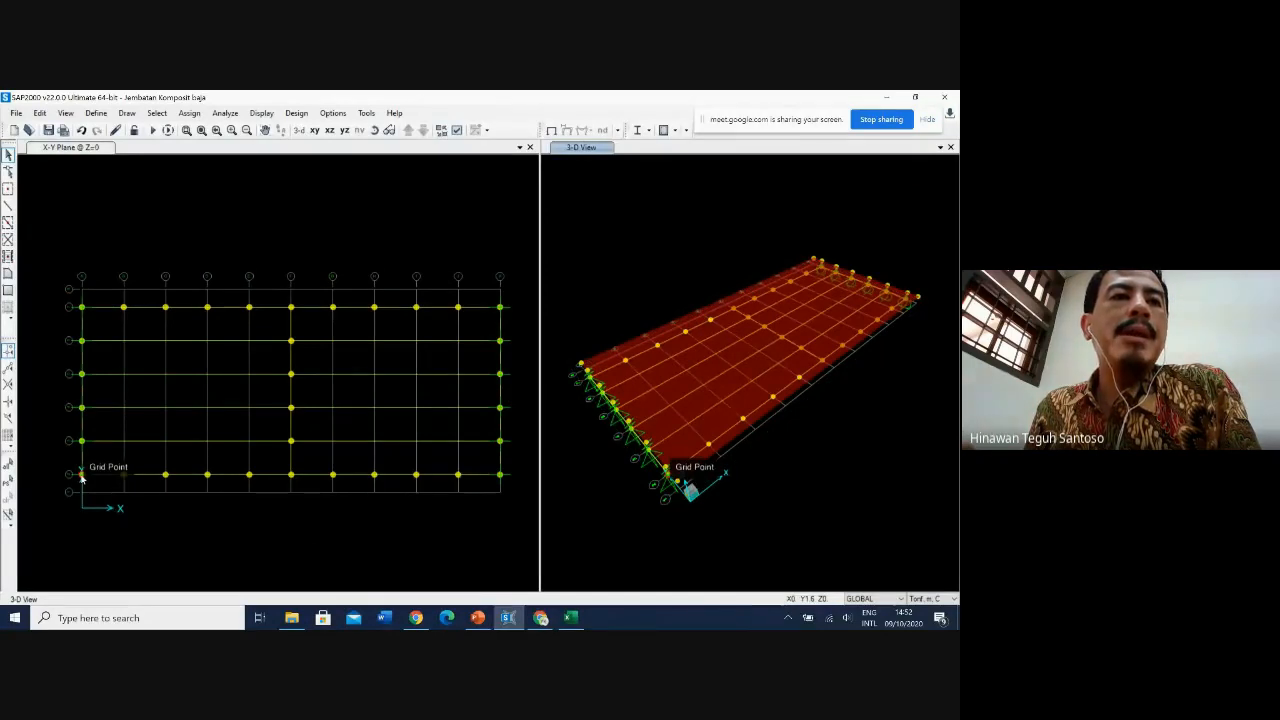
Step: Select all the joints along the outer girder at Y=1.6, from X=0 to X=20
click(82, 477)
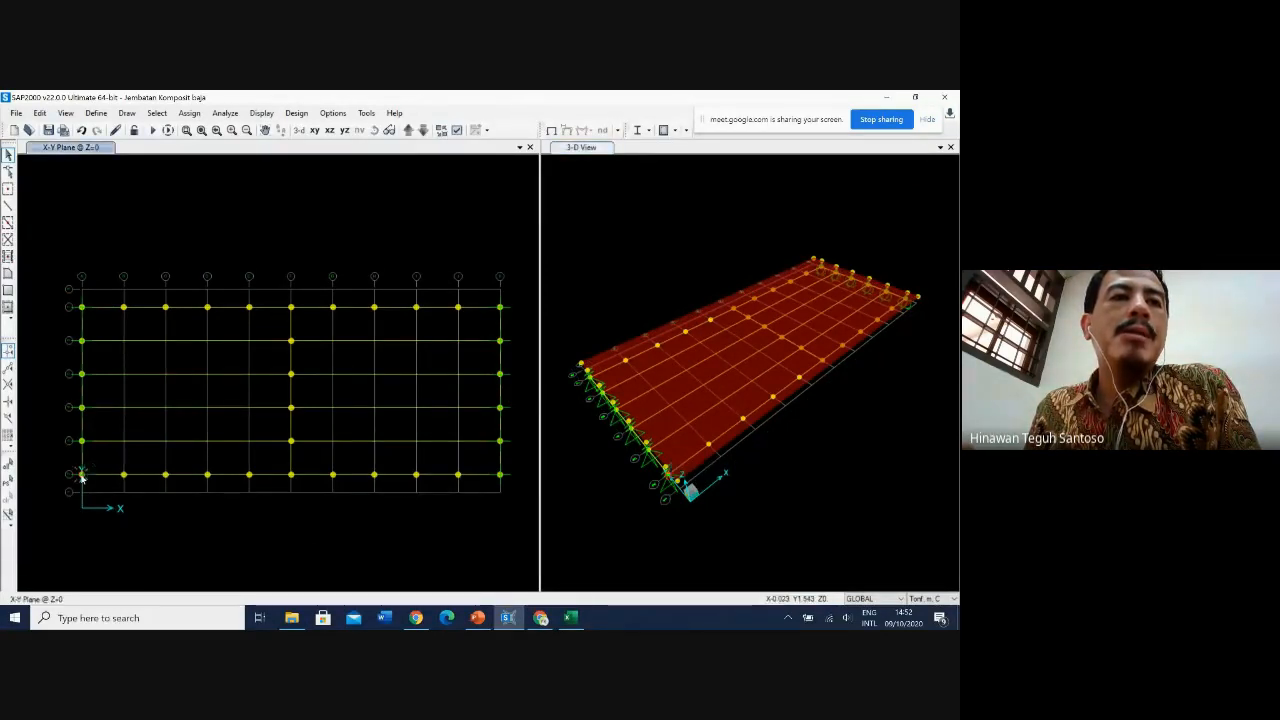
click(82, 476)
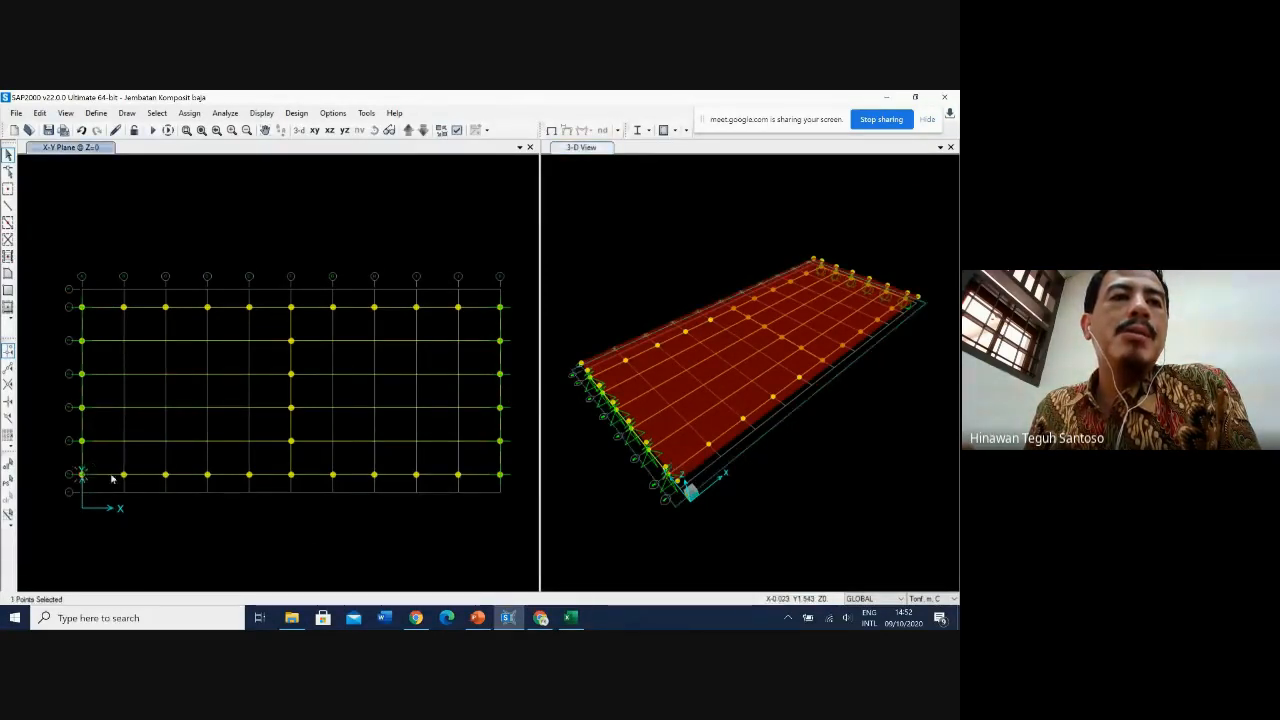
click(166, 476)
click(207, 476)
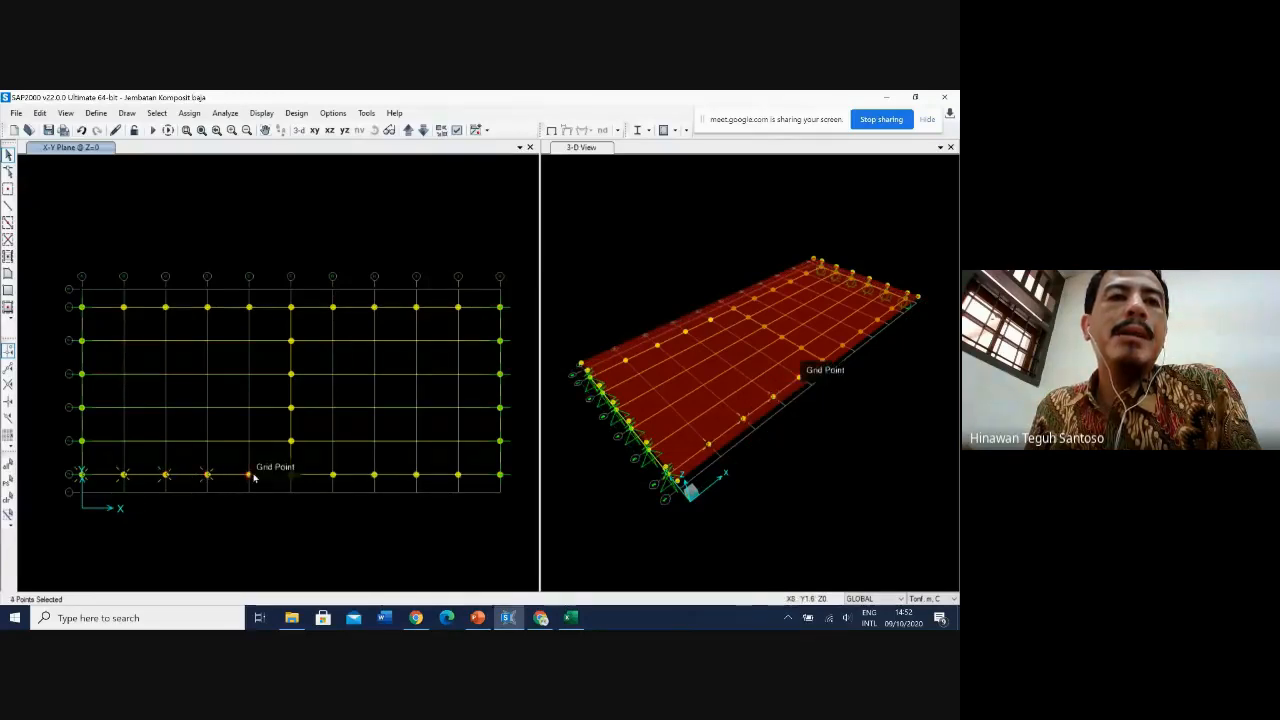
click(249, 476)
click(291, 476)
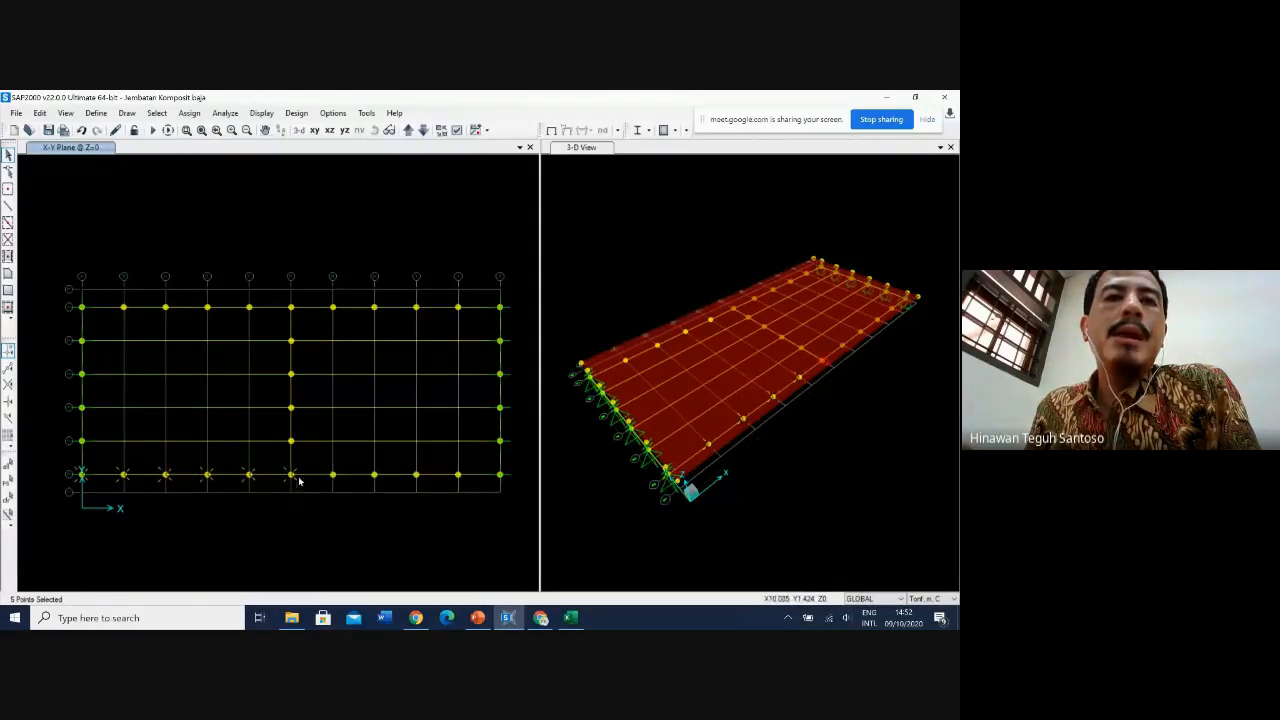
click(333, 476)
click(374, 476)
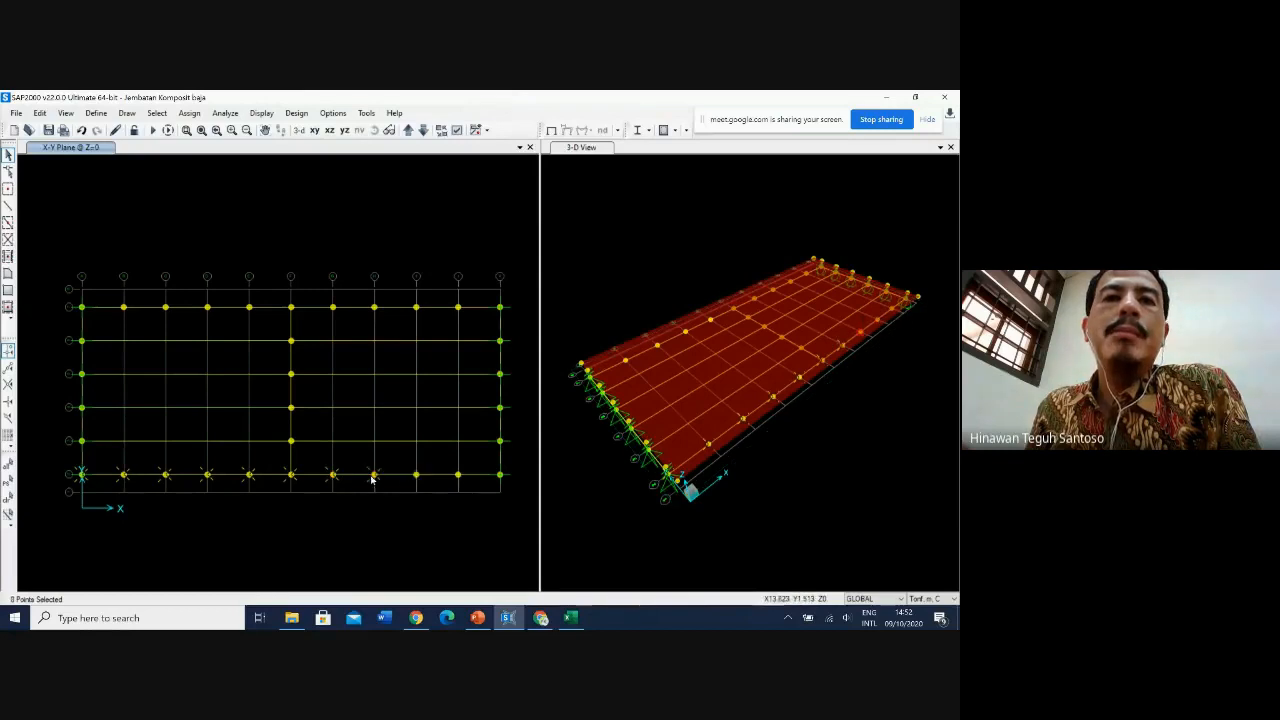
click(417, 476)
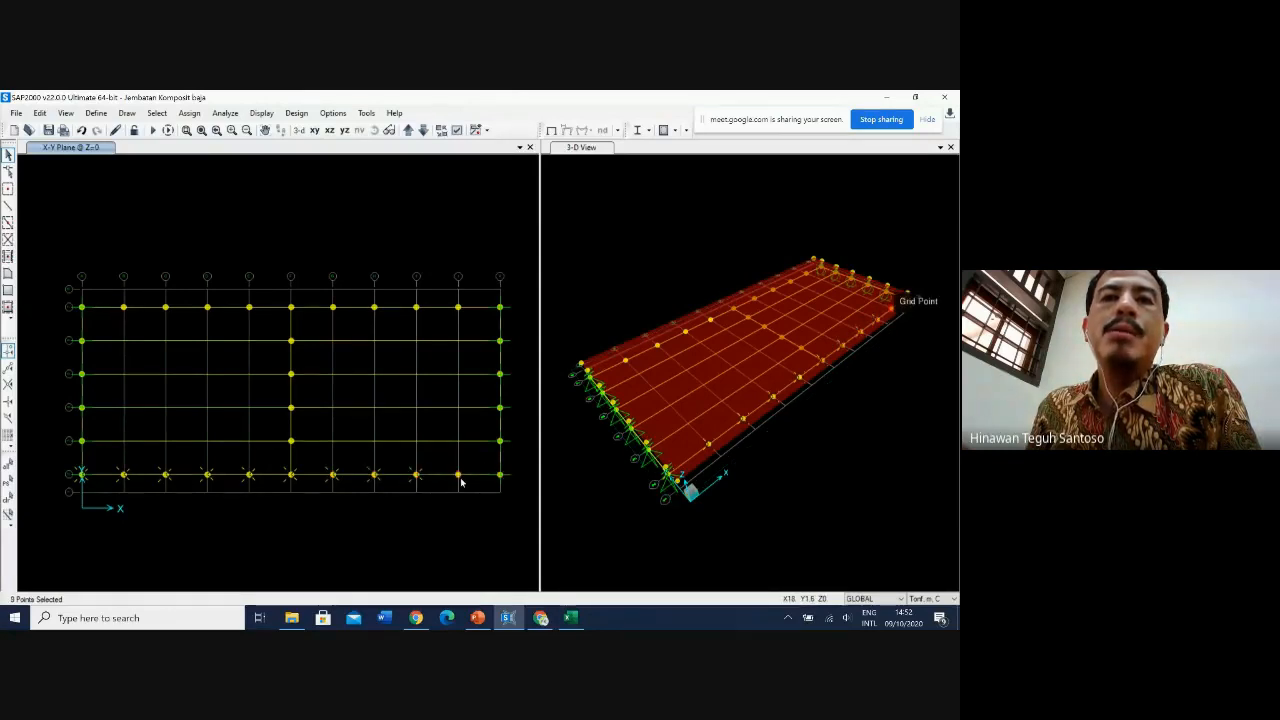
click(458, 476)
click(498, 480)
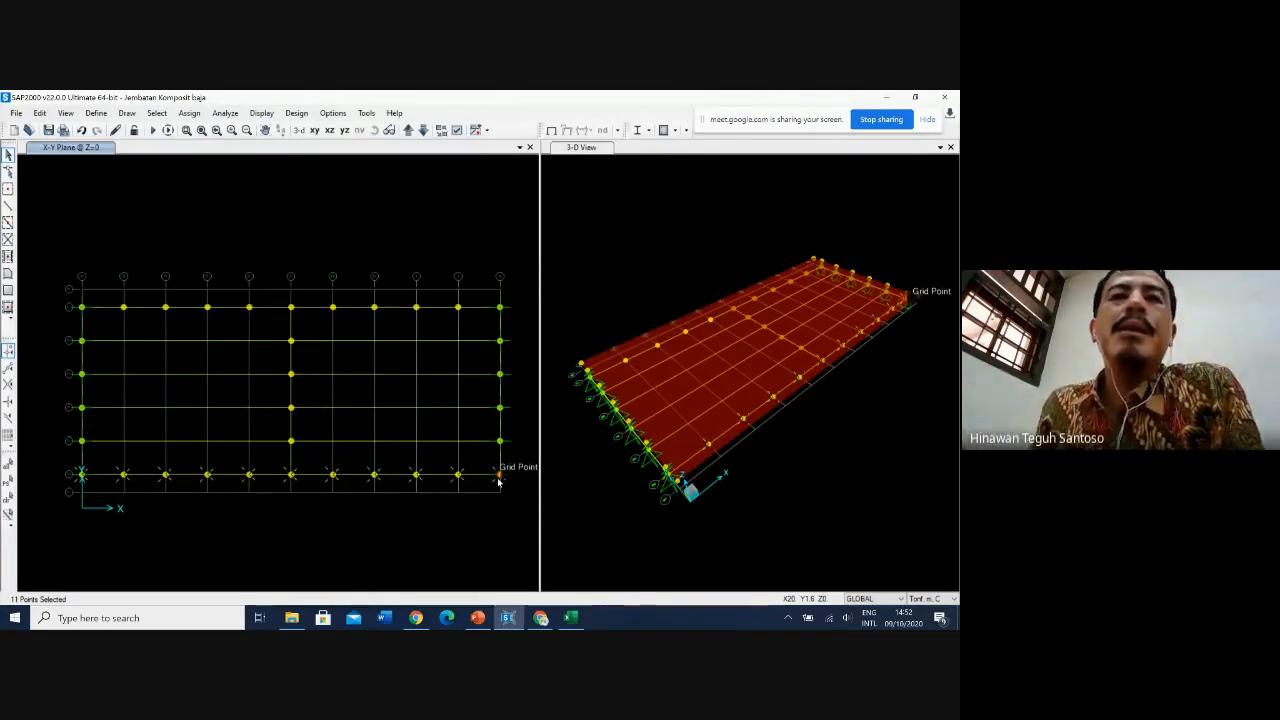
Step: Add all the joints along the outer girder at Y=9.6, from X=0 to X=20, to the selection
click(82, 309)
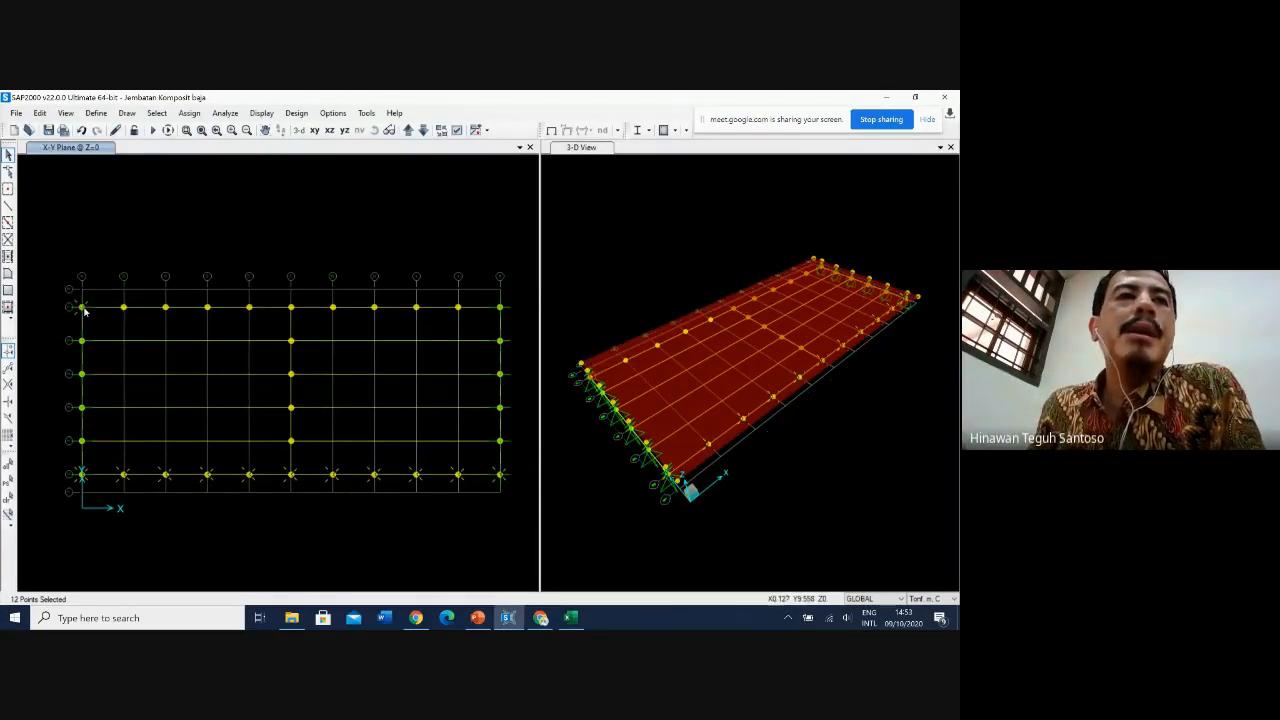
click(124, 309)
click(166, 308)
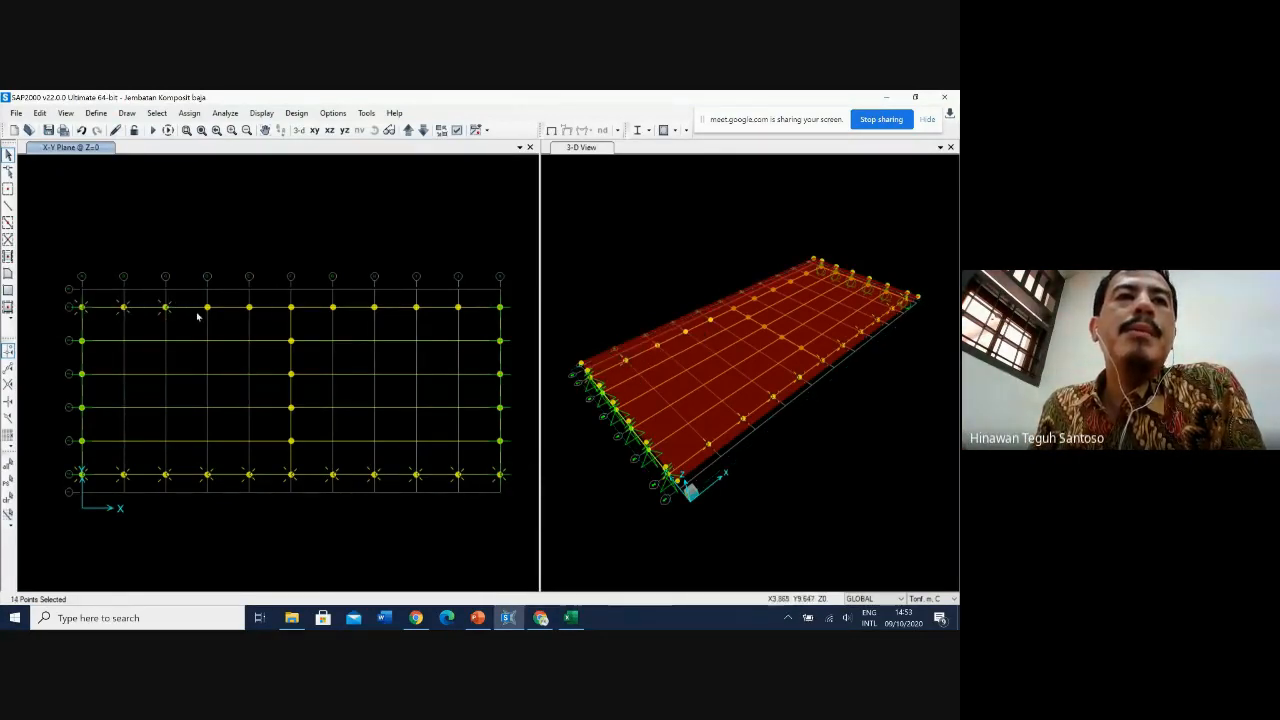
click(207, 309)
click(249, 308)
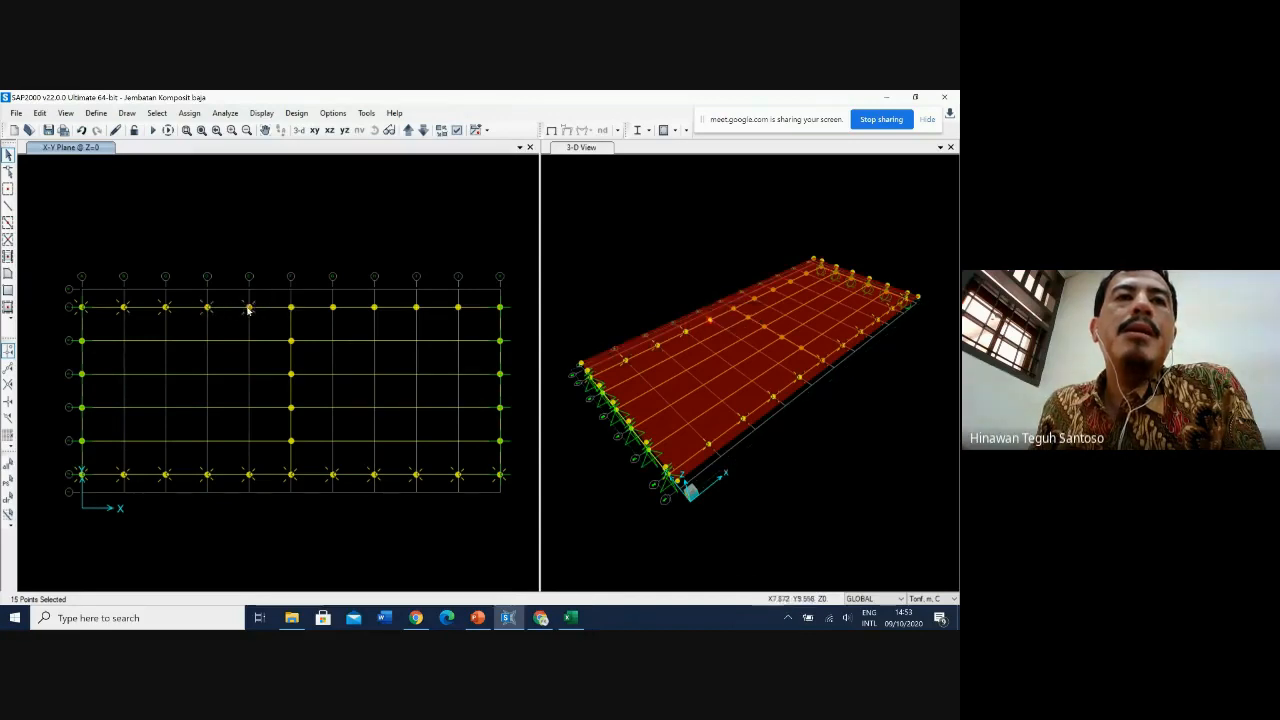
click(290, 309)
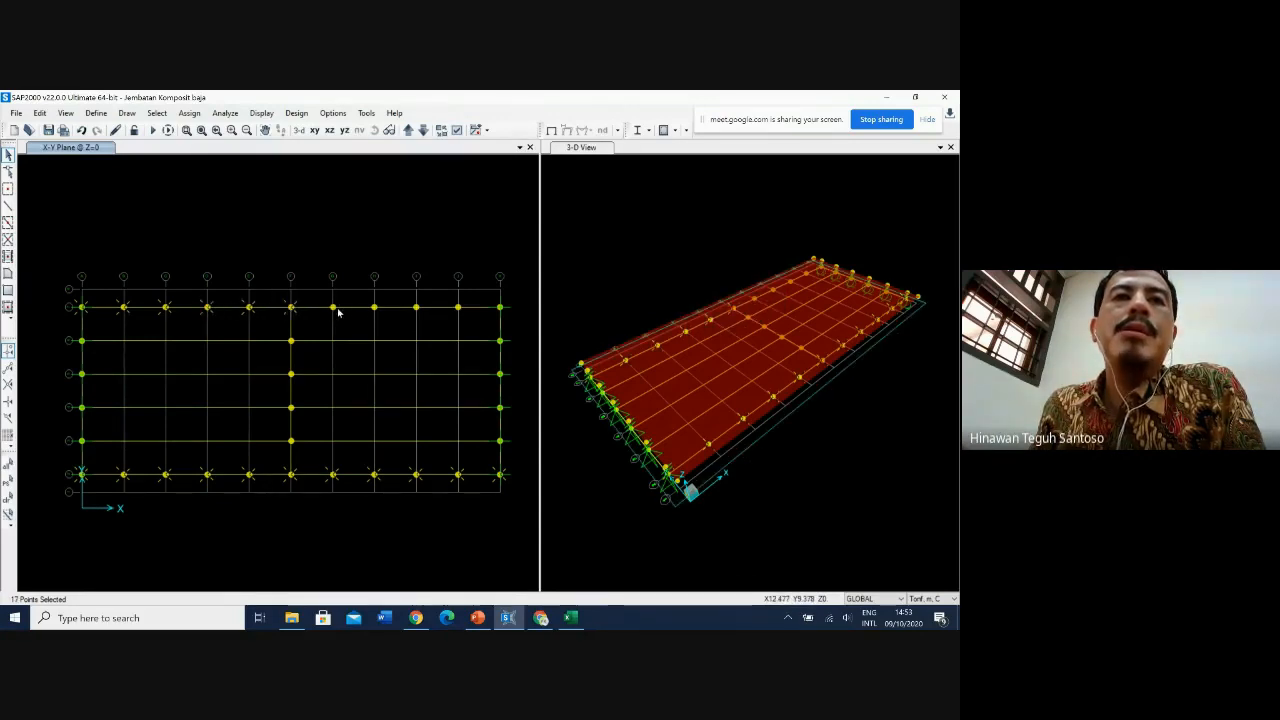
click(335, 310)
click(374, 308)
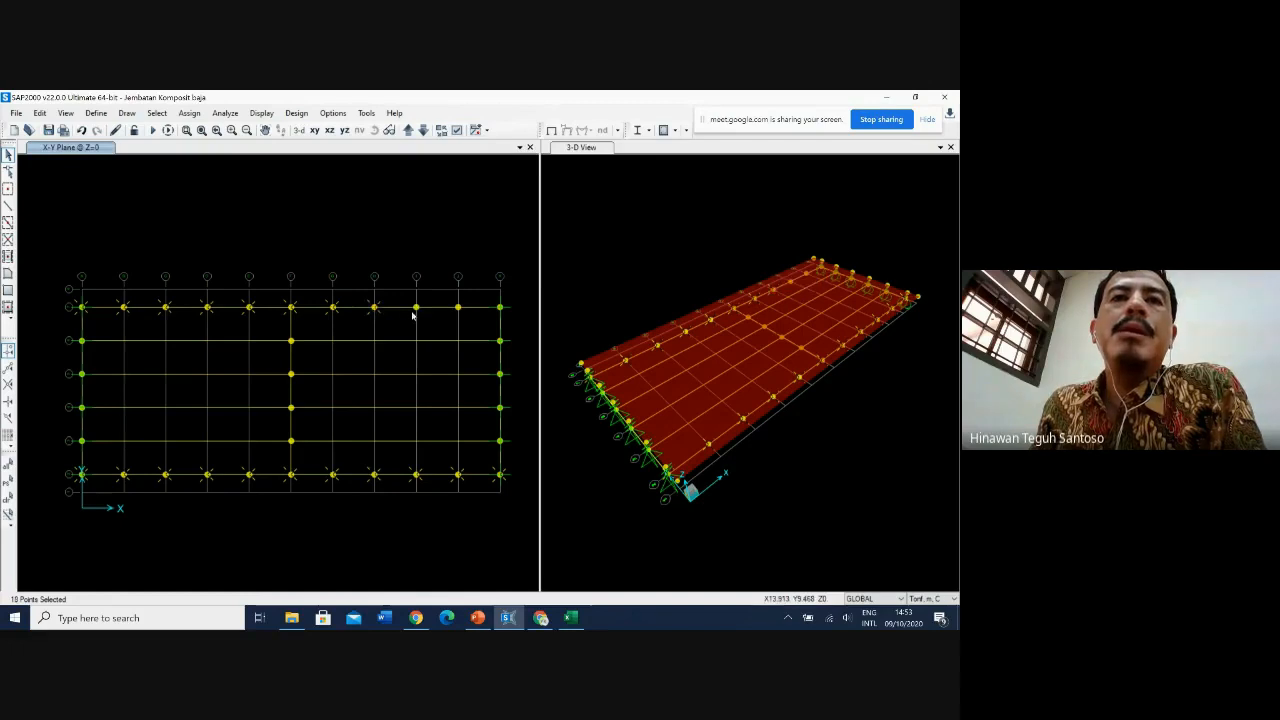
click(416, 308)
click(458, 308)
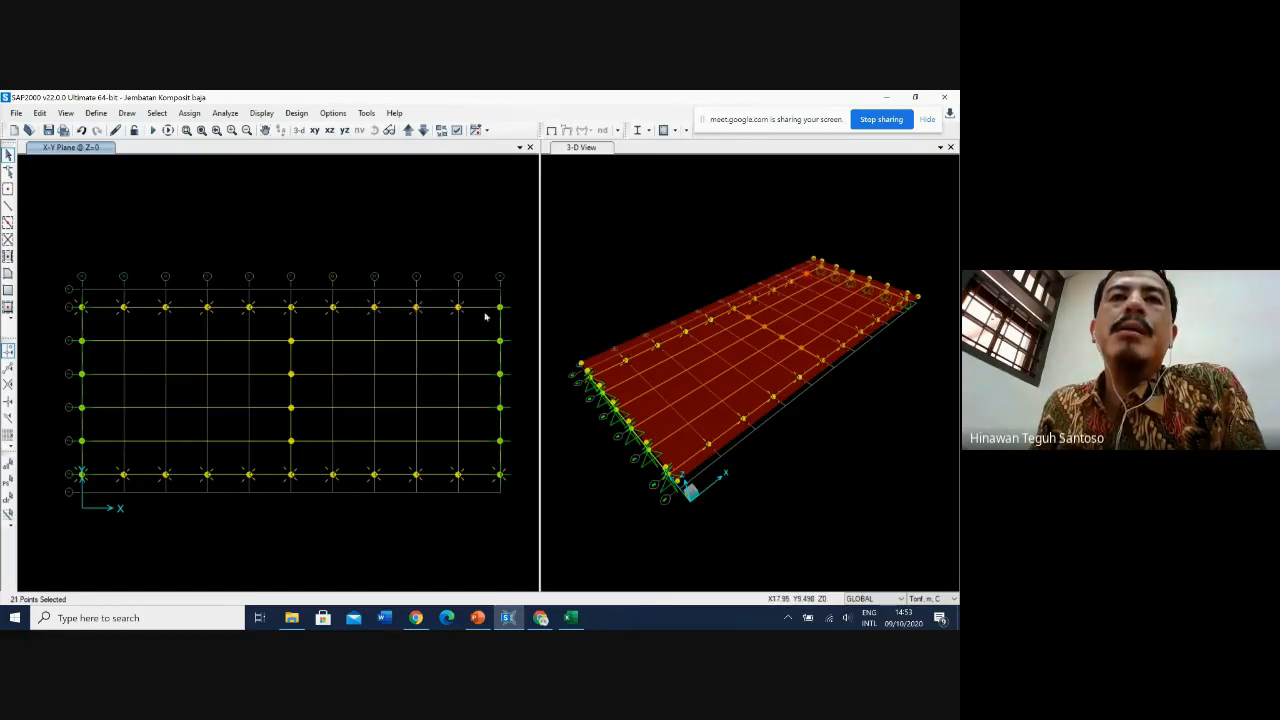
click(500, 308)
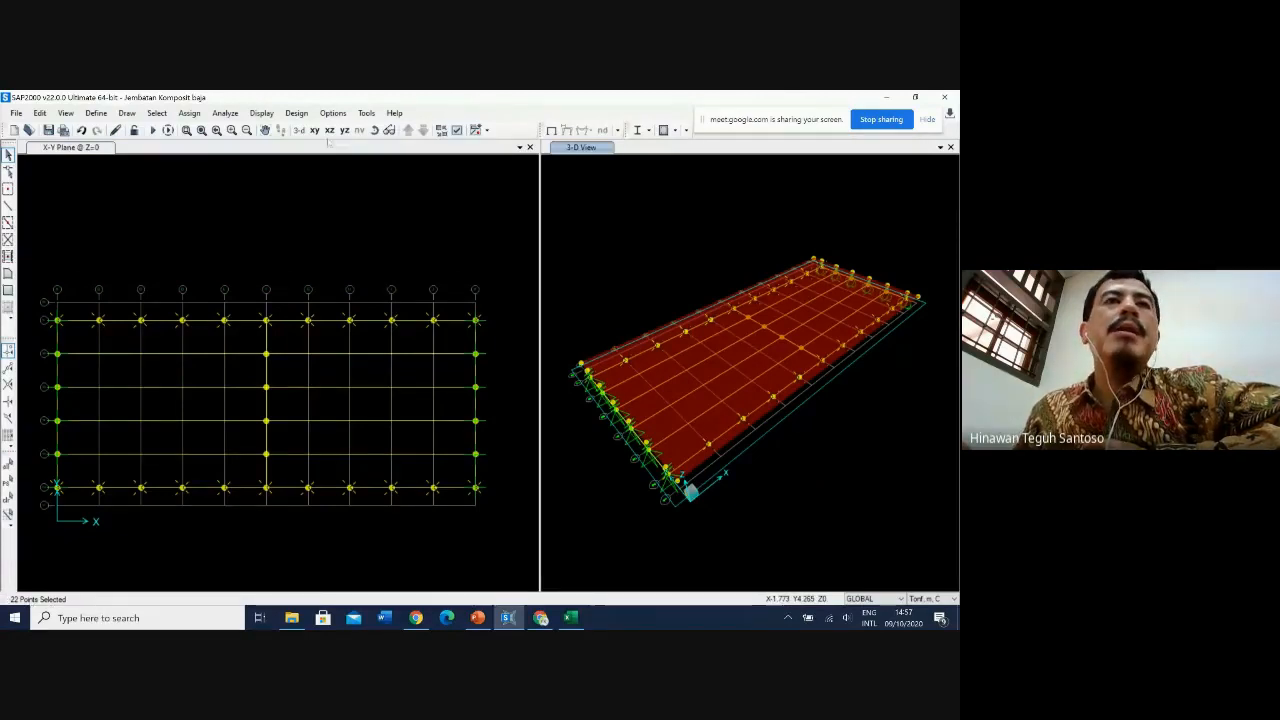
Step: Assign a joint force of -0.1 tonf in Global Z under the SDL load pattern to the selected outer girder joints
click(190, 113)
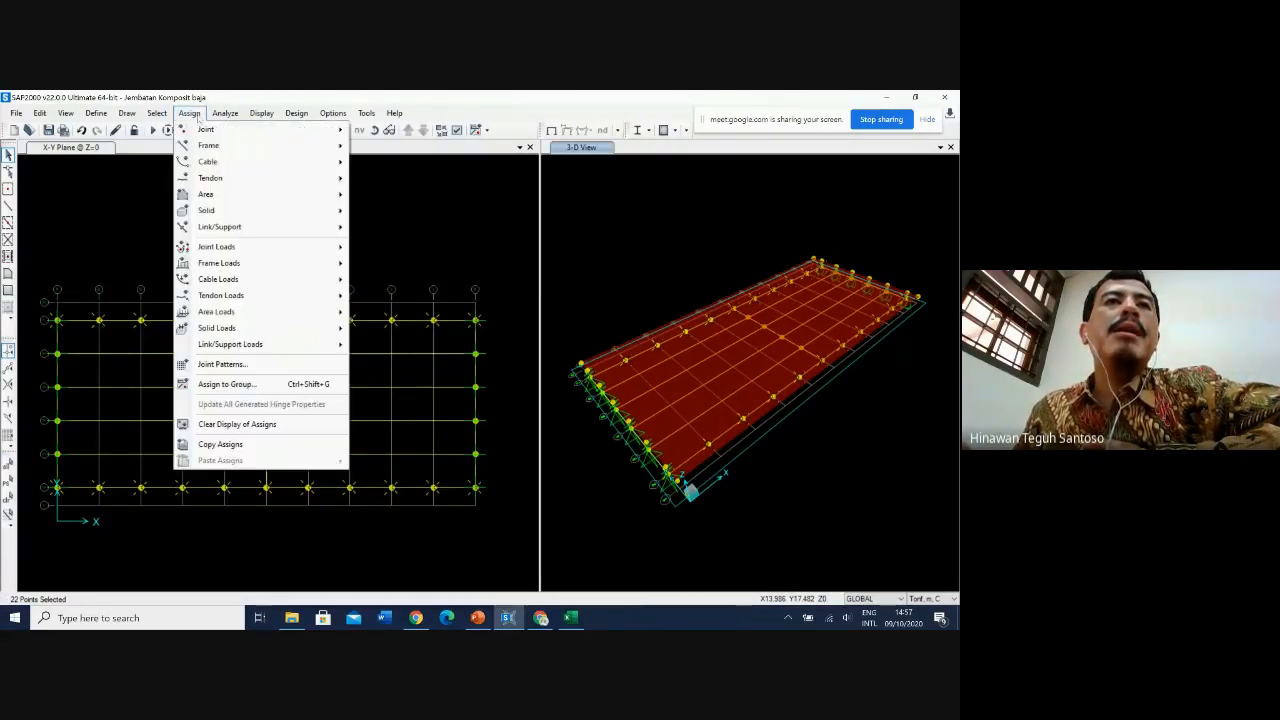
mouse_move(217, 247)
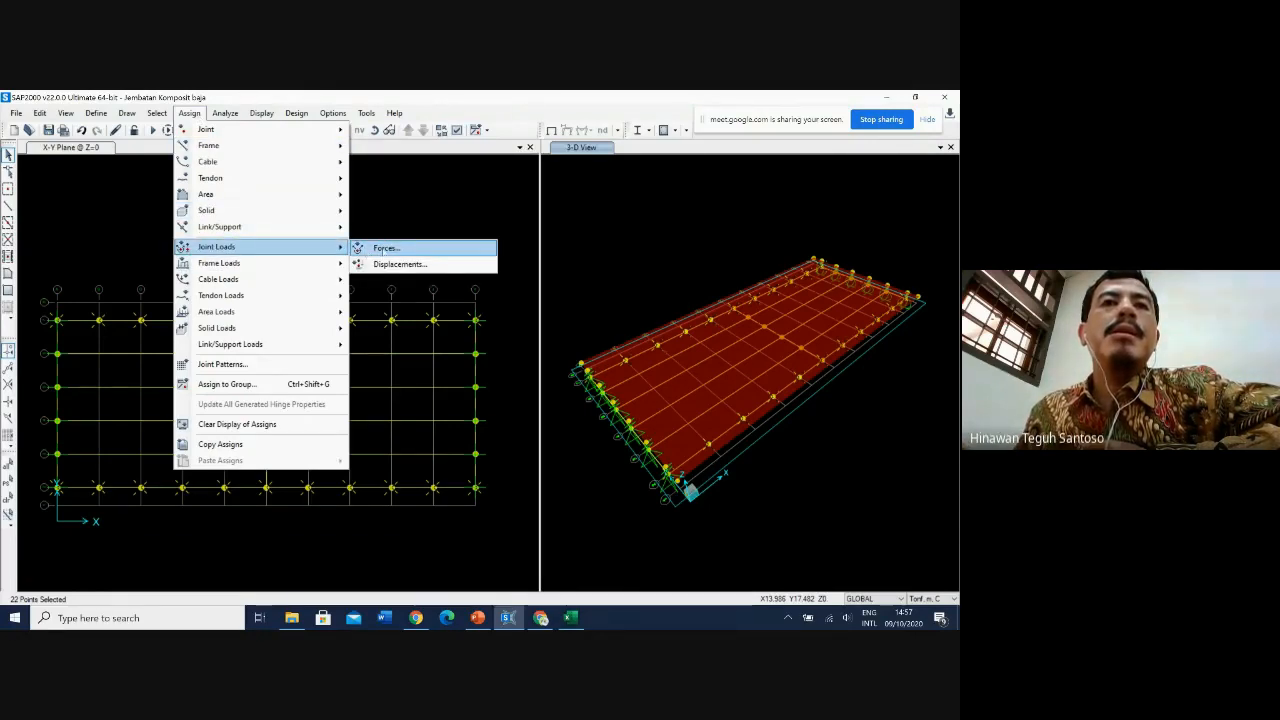
click(384, 249)
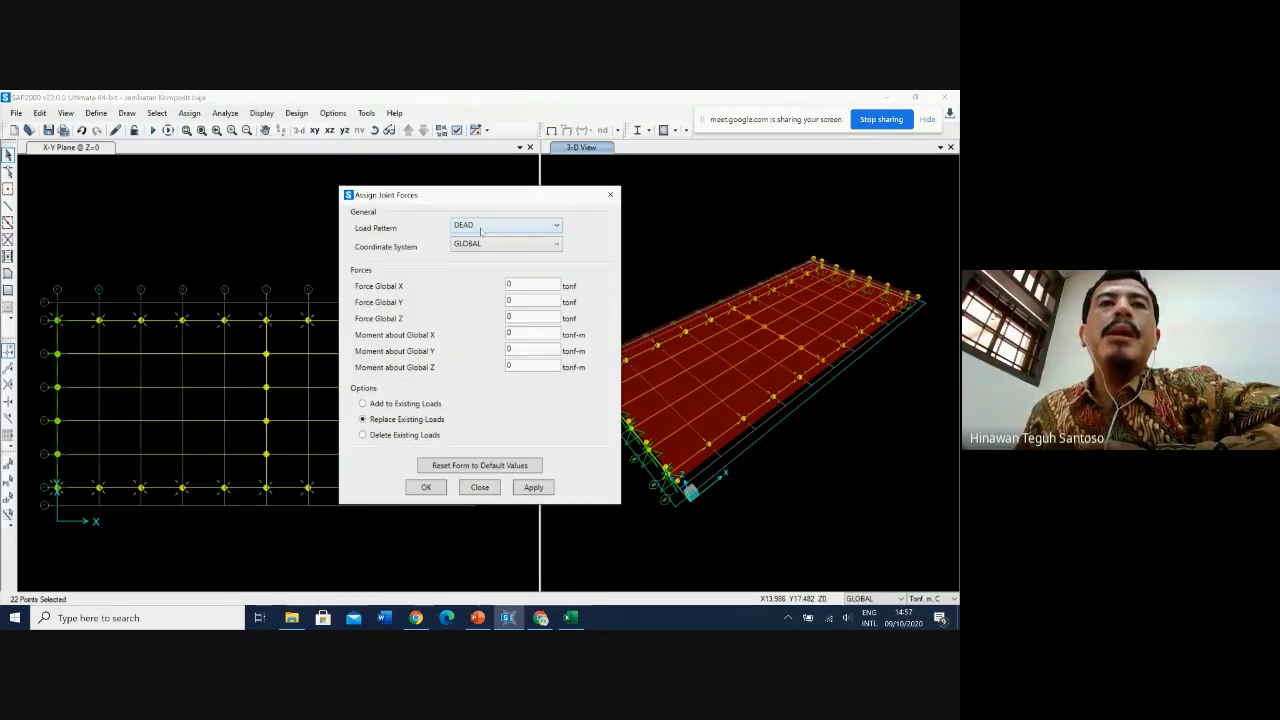
click(490, 229)
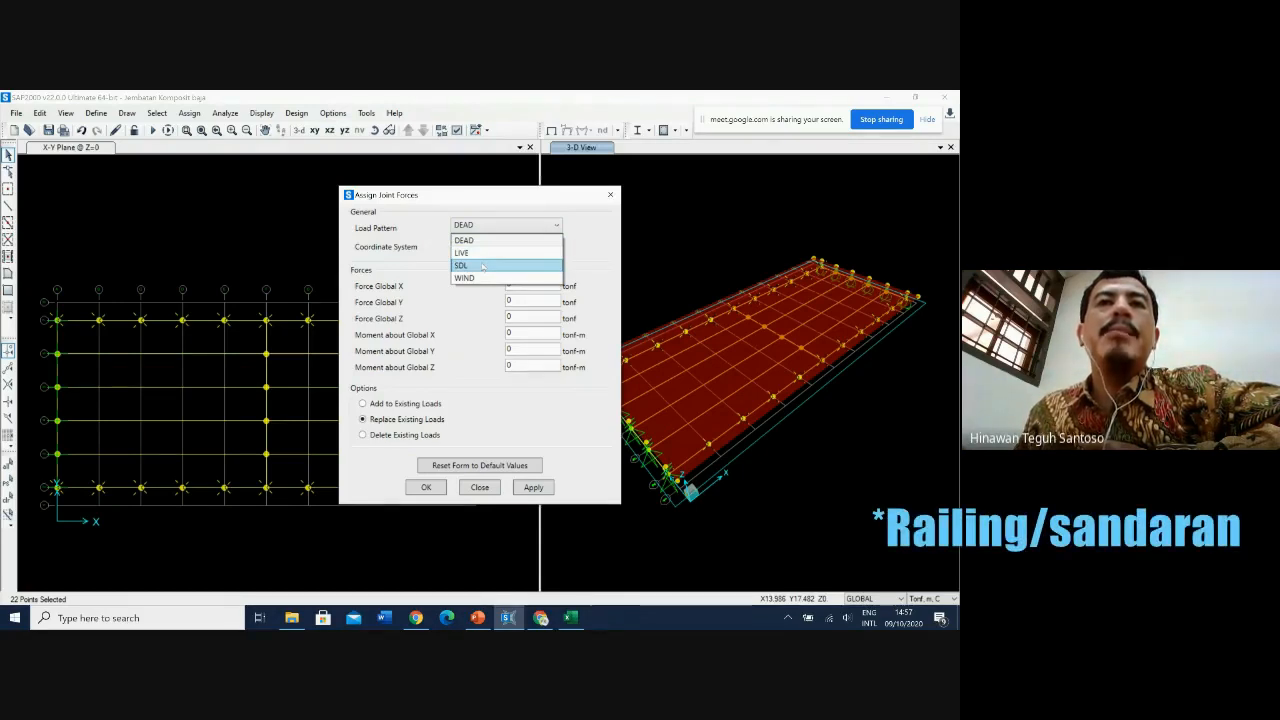
click(483, 266)
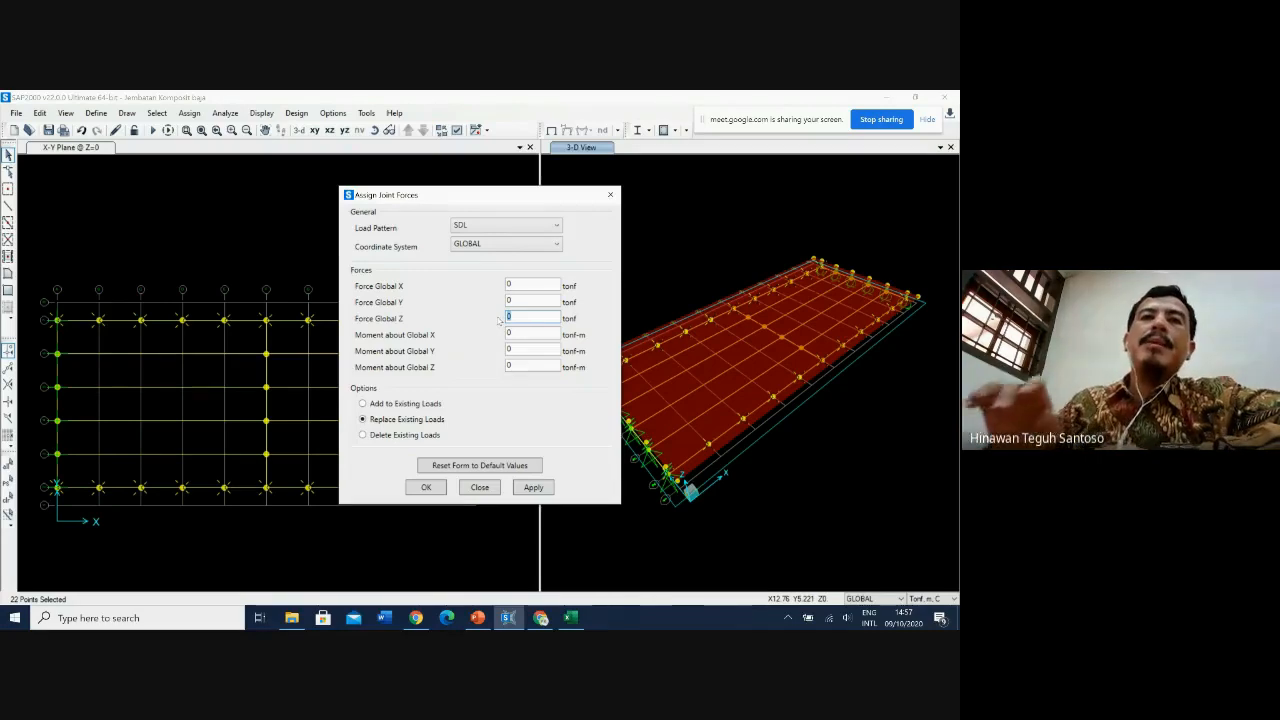
text(-0)
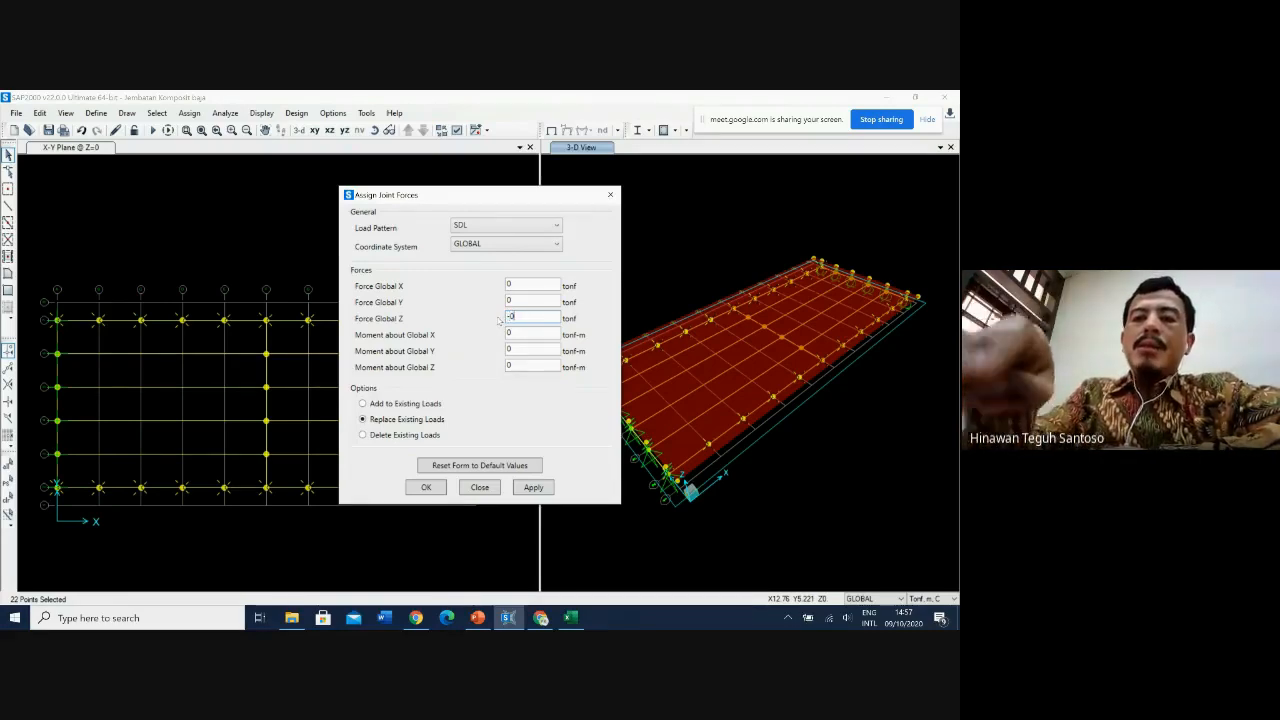
text(.1)
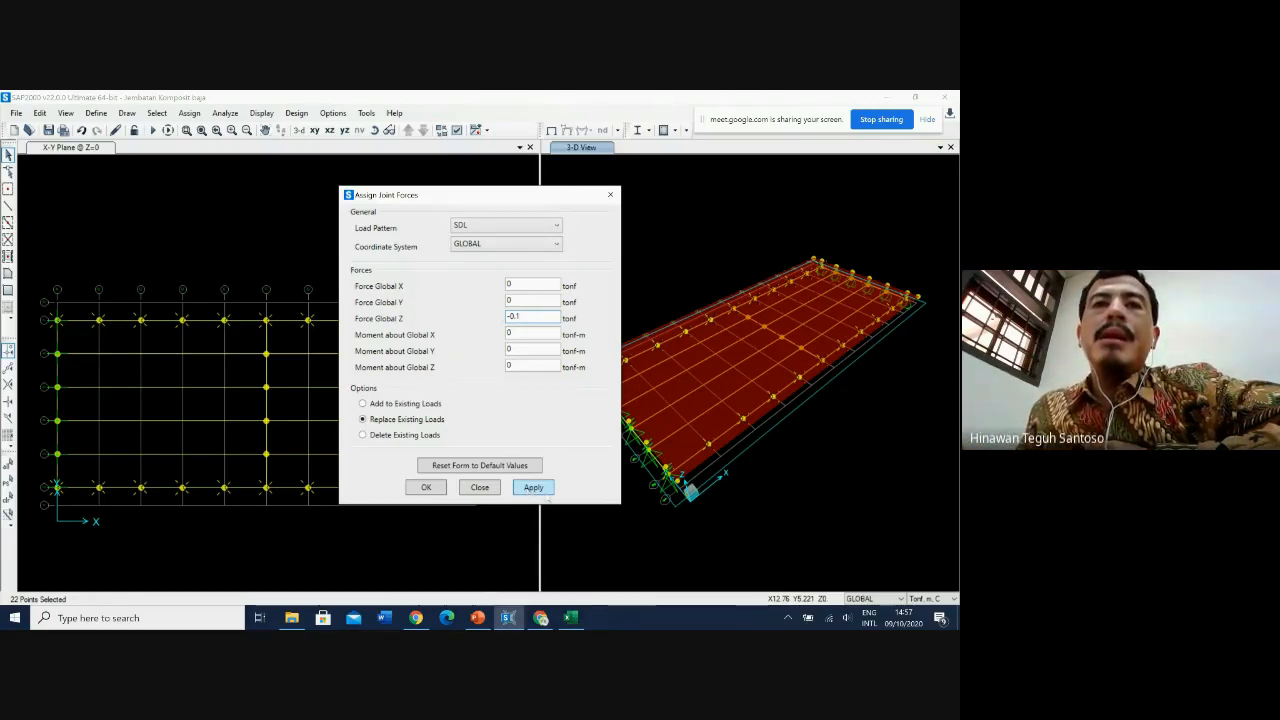
click(548, 489)
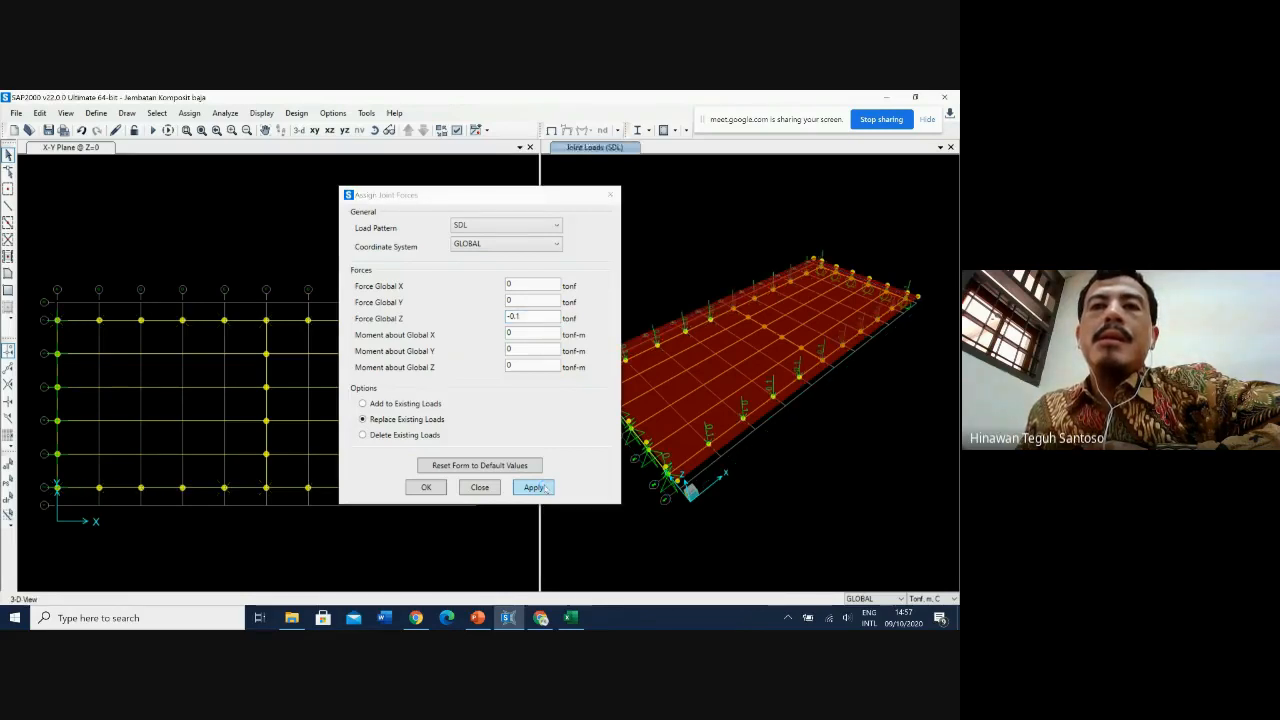
click(426, 487)
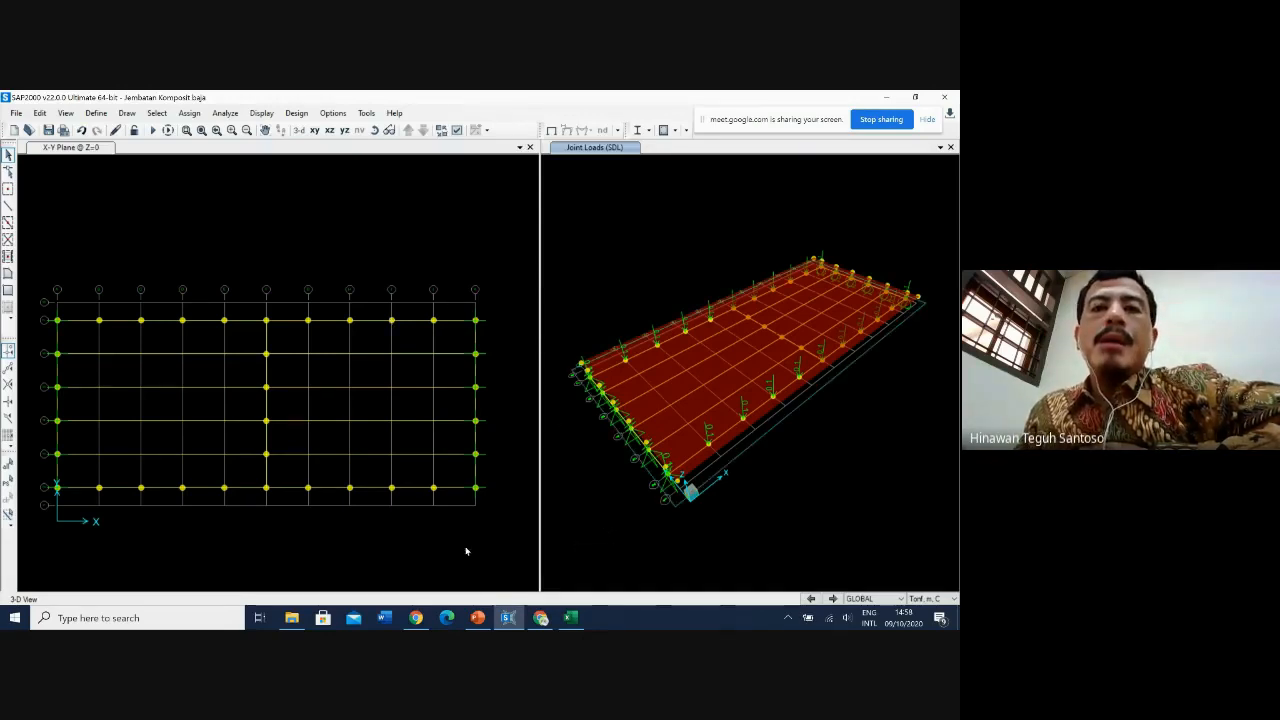
Step: Switch to PowerPoint, review the traffic load entries (BTR, BGT, pedestrian) on the RESUME BEBAN slide, and return to SAP2000
mouse_move(479, 621)
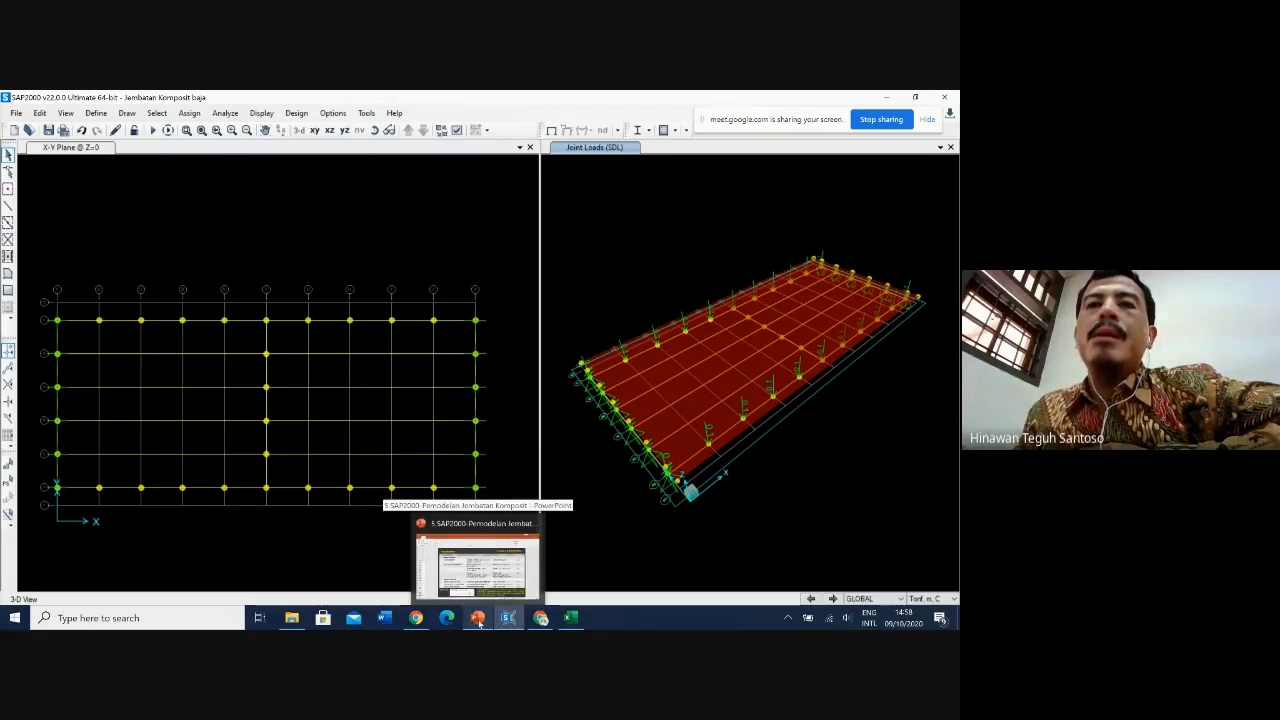
click(479, 621)
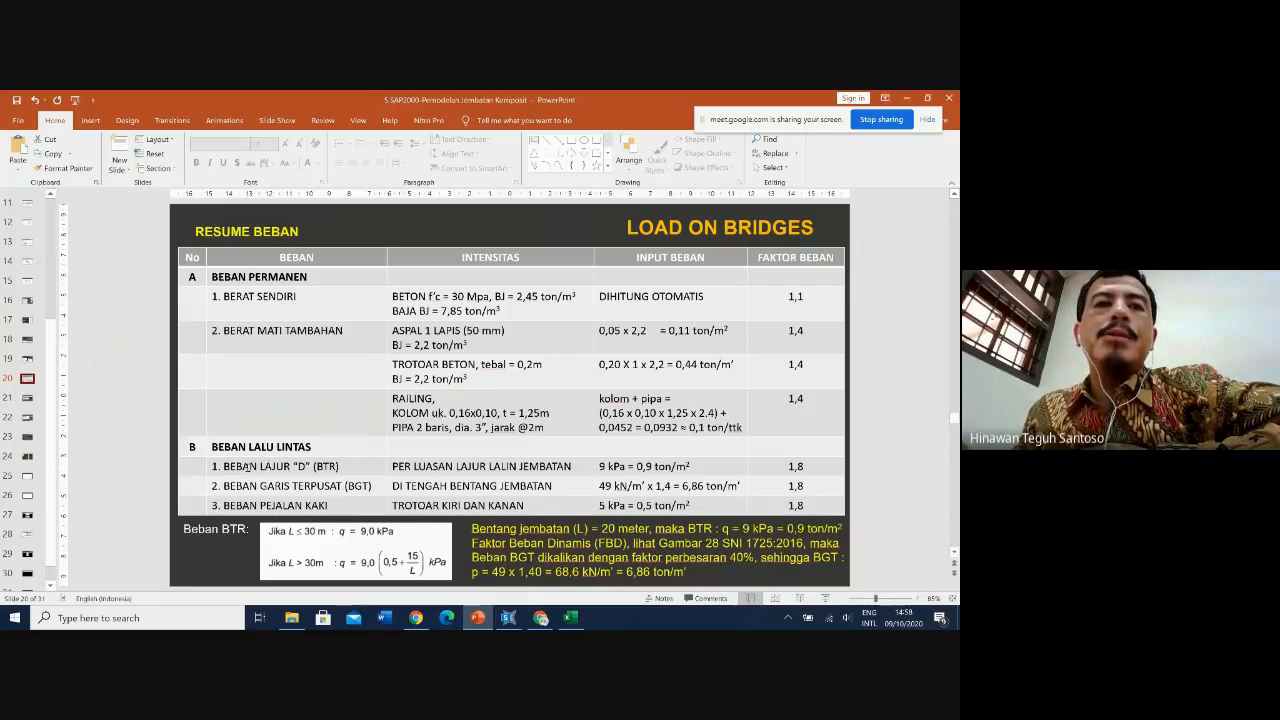
drag(413, 472, 566, 468)
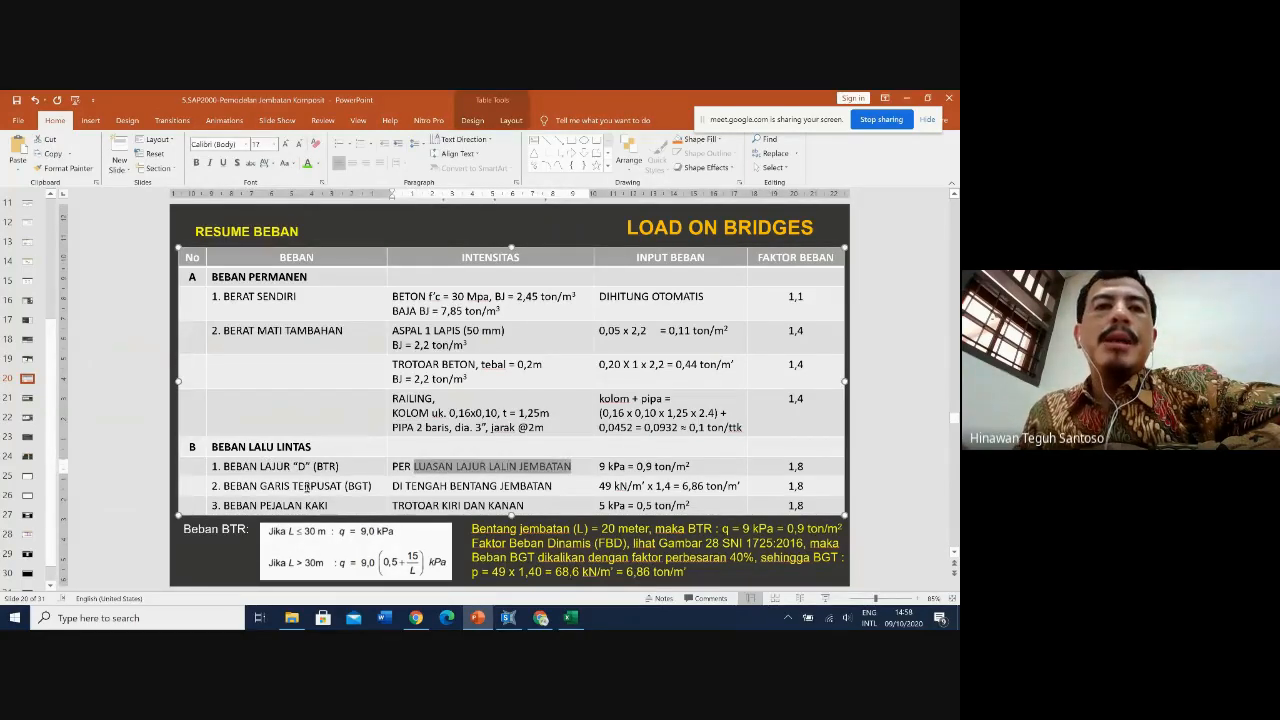
click(298, 487)
drag(298, 487, 448, 486)
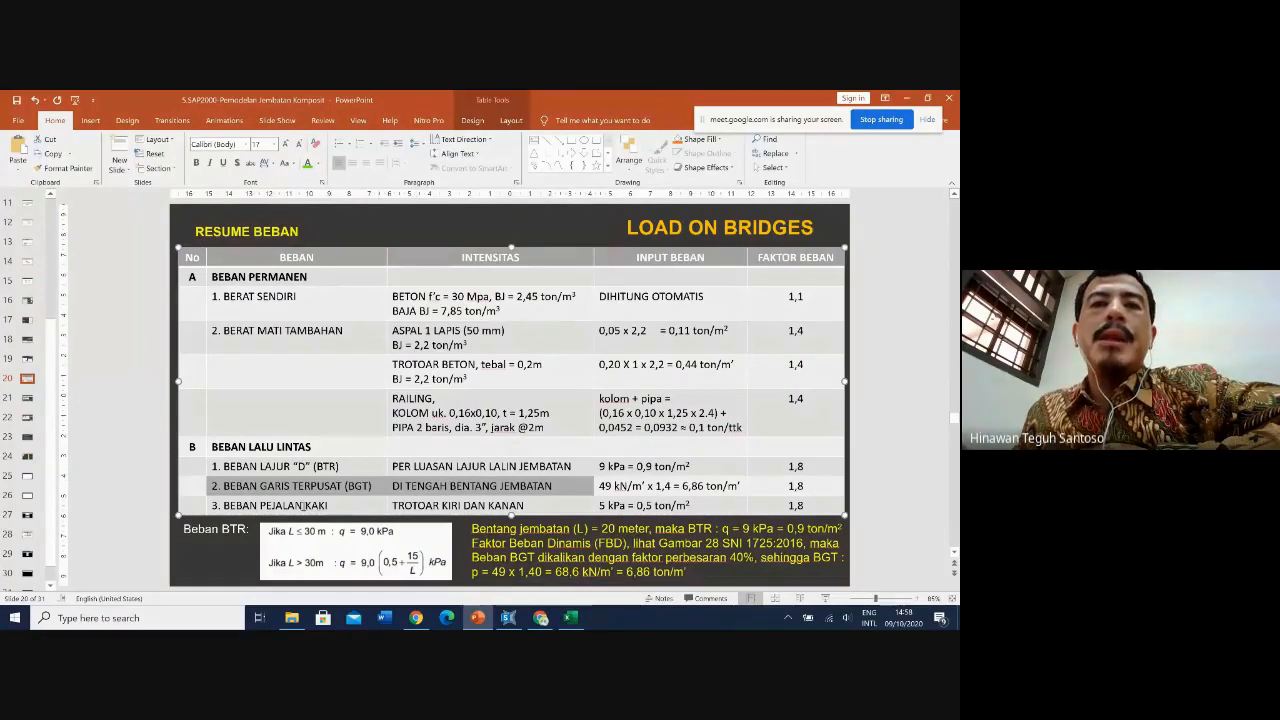
click(302, 505)
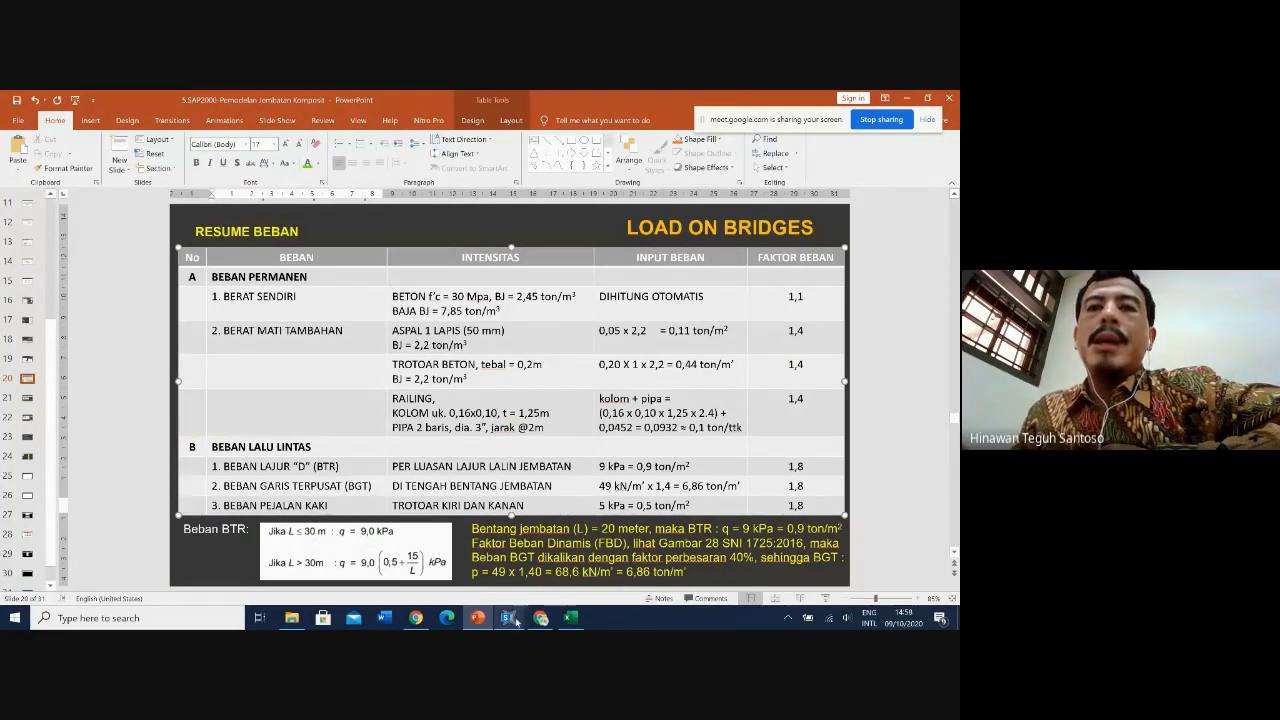
click(509, 618)
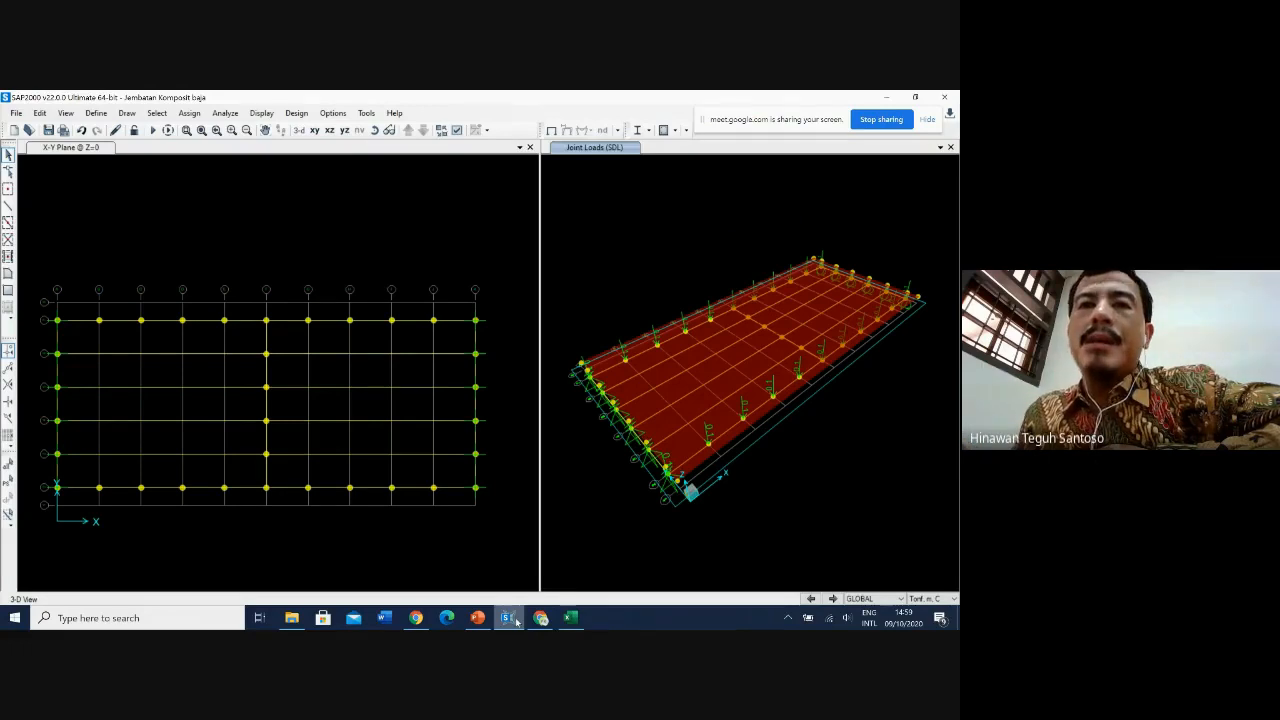
Step: Select the five deck slab areas between the outer girders in the 3-D view
click(679, 447)
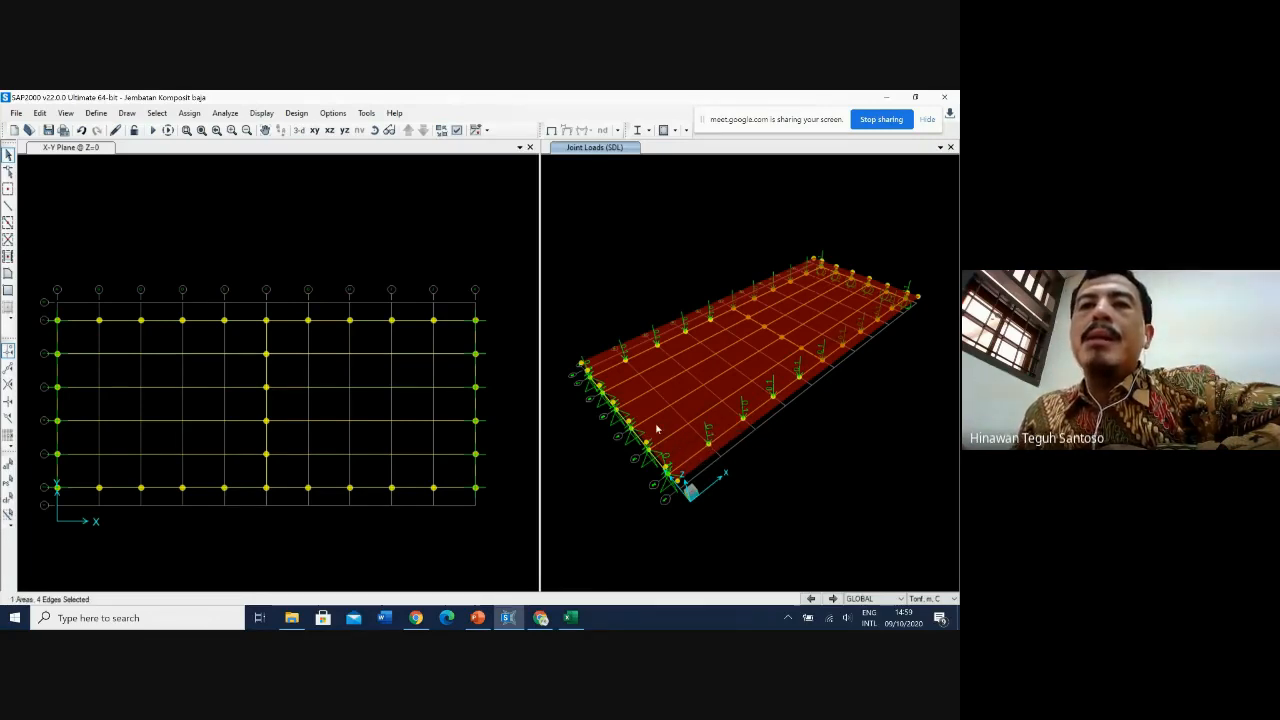
click(645, 410)
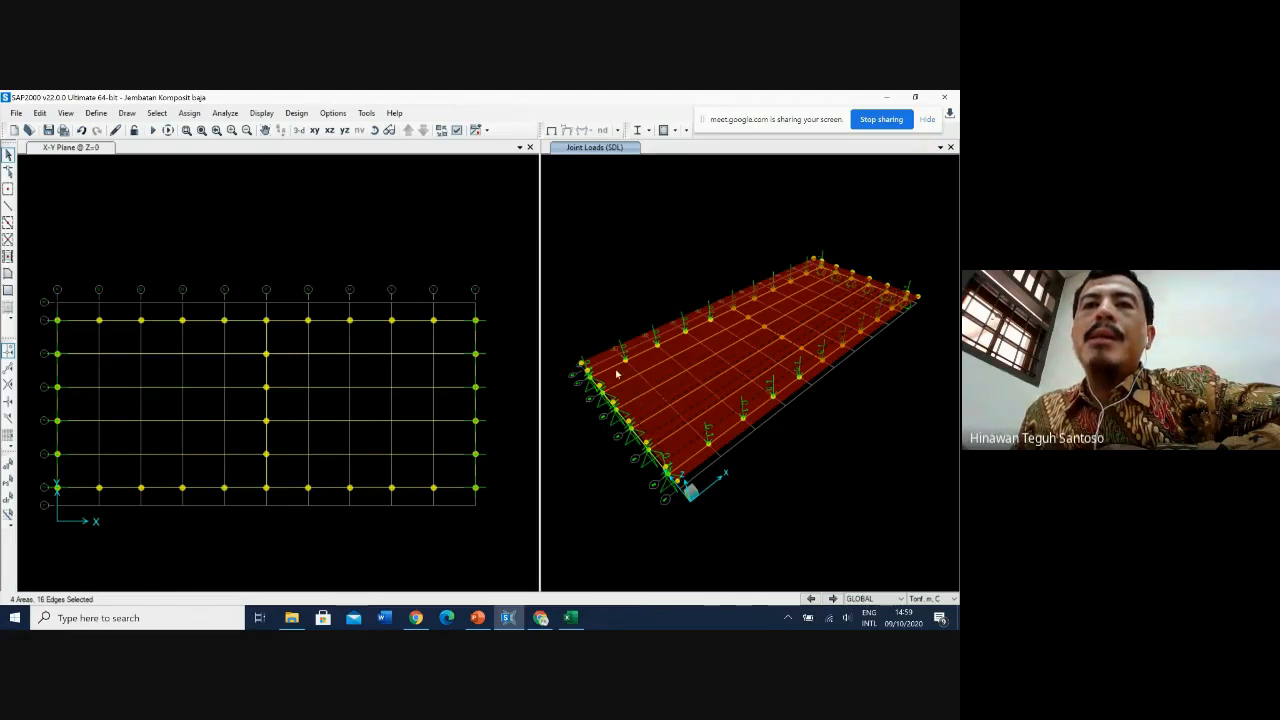
click(617, 373)
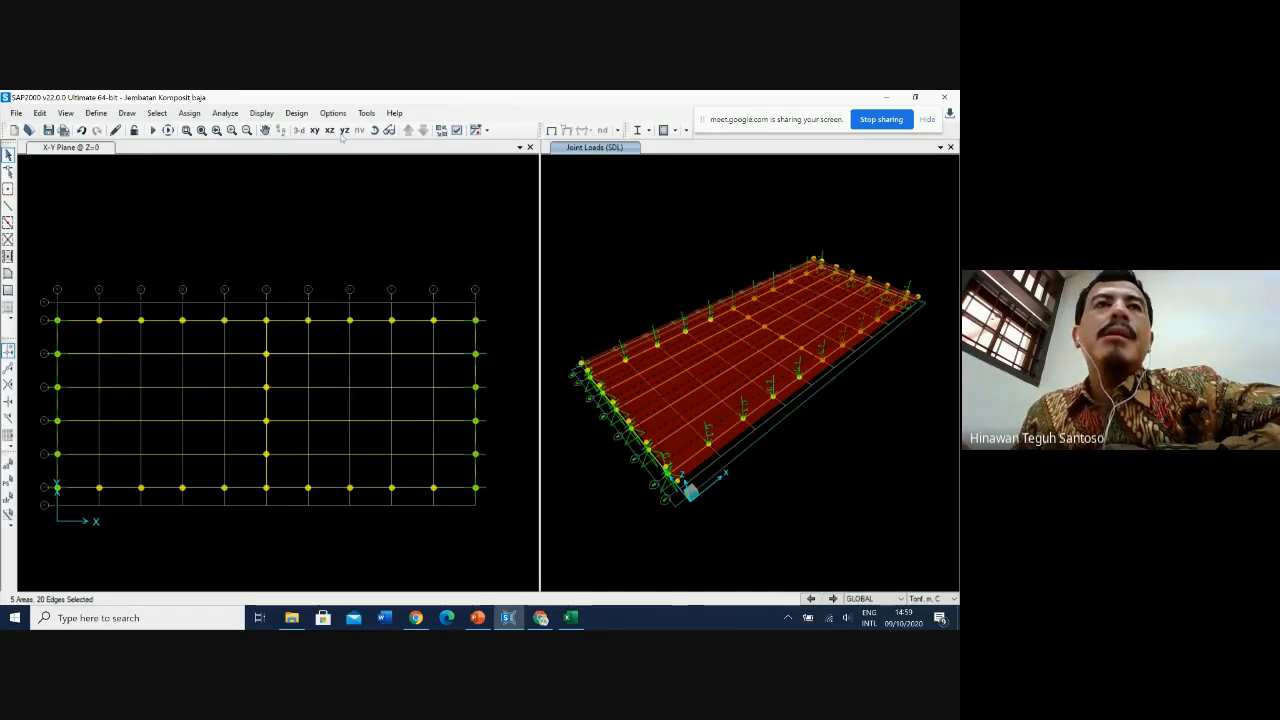
Step: Assign a uniform gravity area load of 0.9 tonf/m² under the LIVE load pattern to the selected deck areas
click(204, 113)
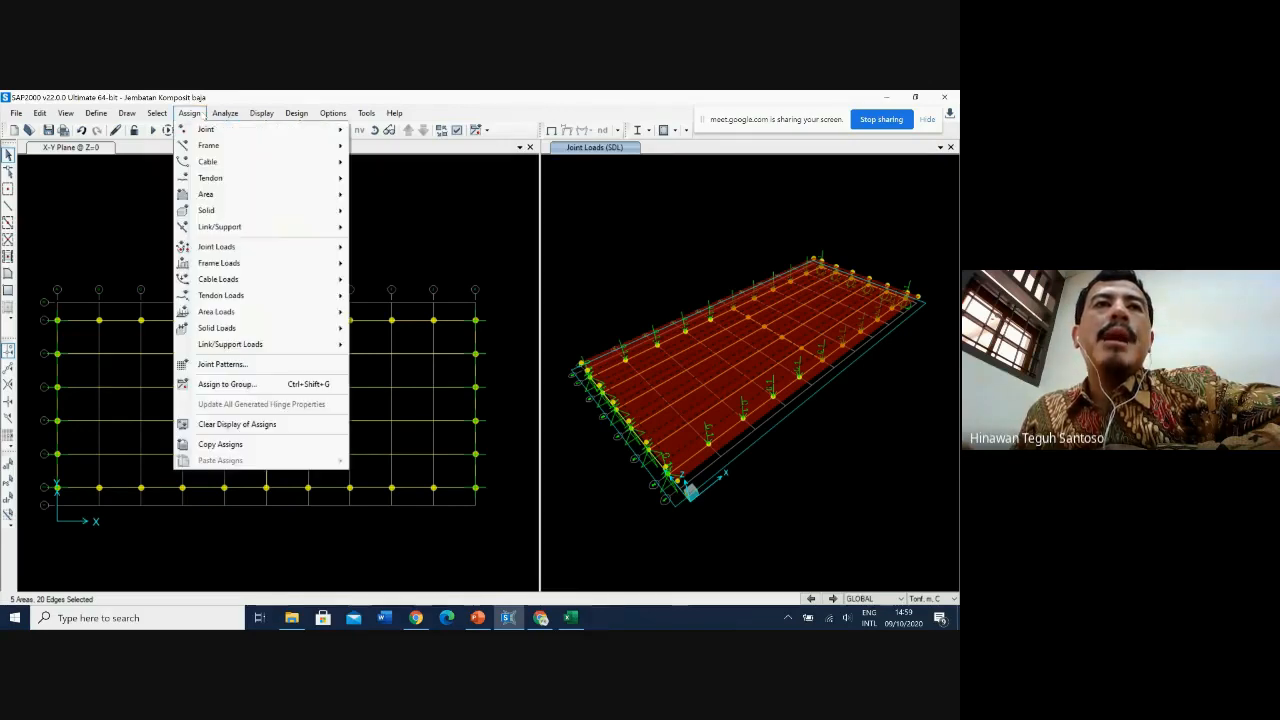
mouse_move(289, 314)
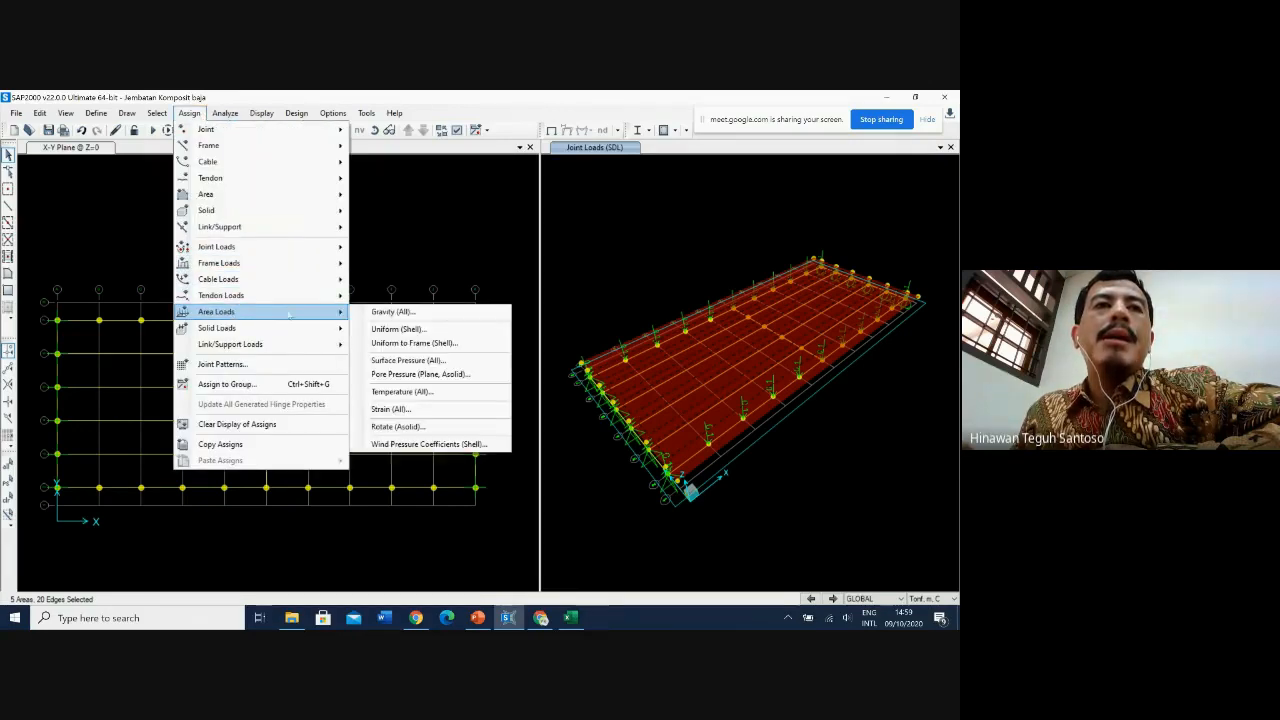
click(421, 331)
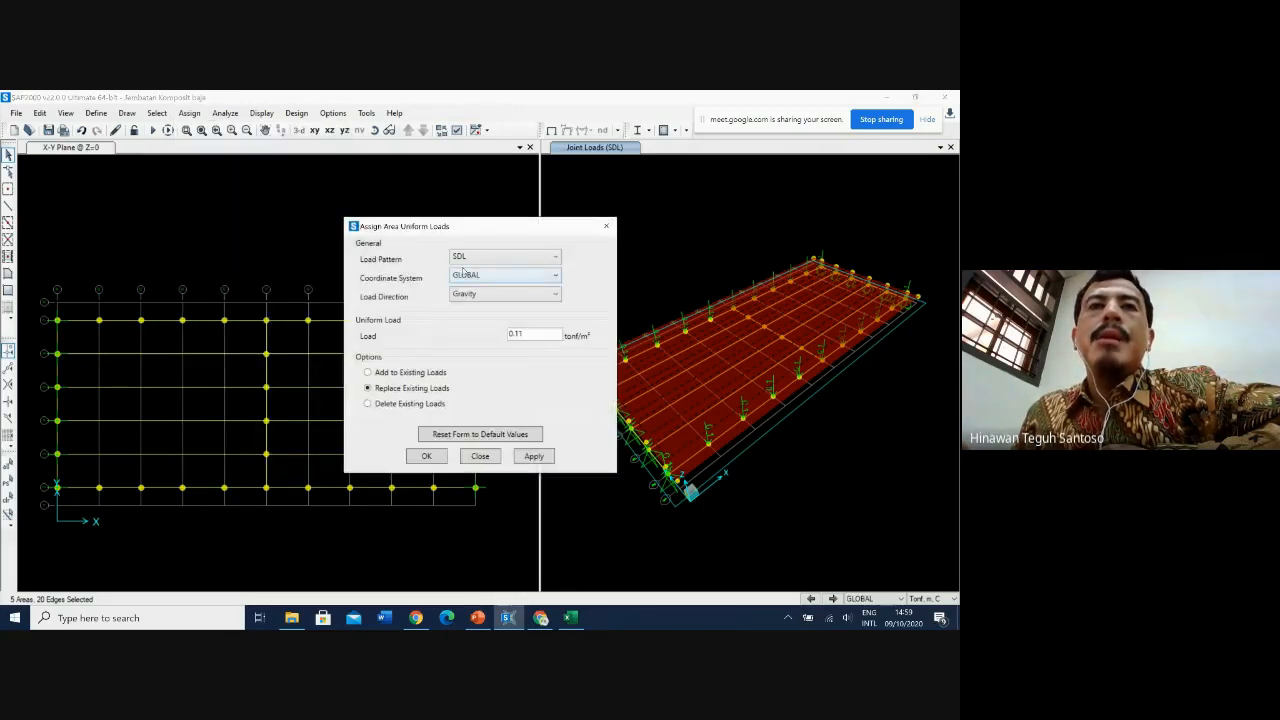
click(494, 257)
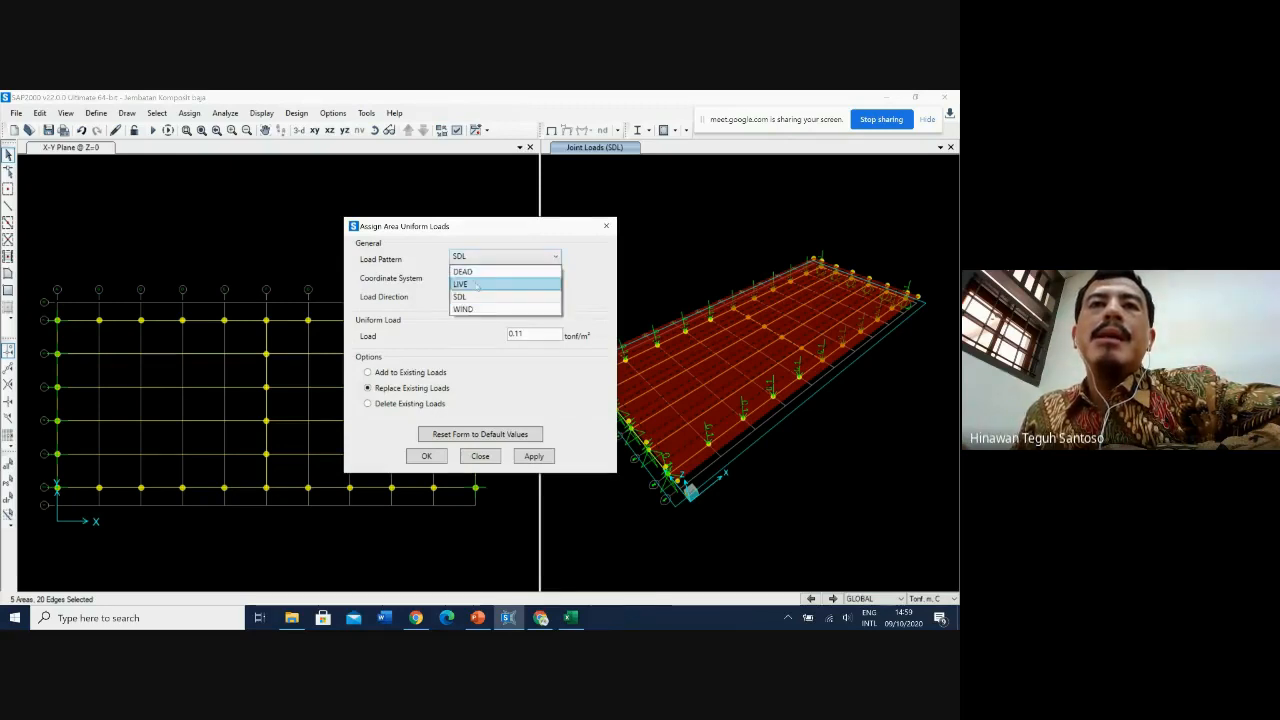
click(476, 285)
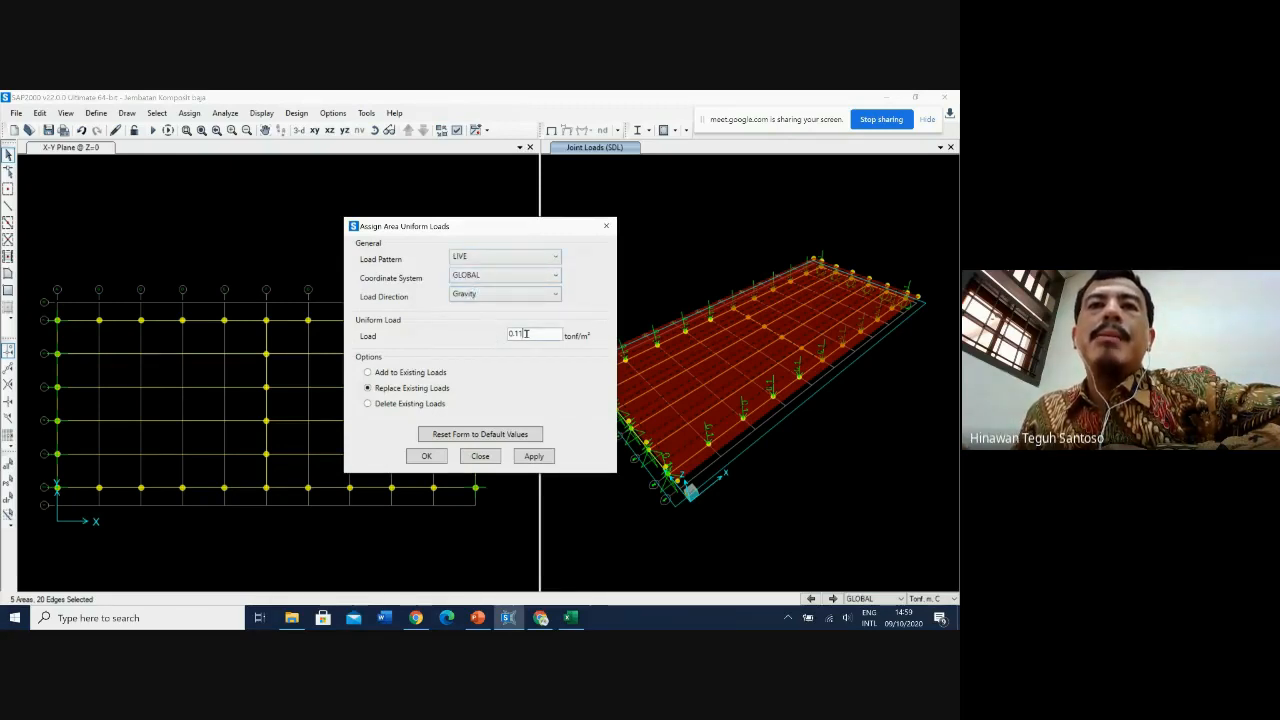
click(526, 334)
key(BackSpace)
key(BackSpace)
text(9)
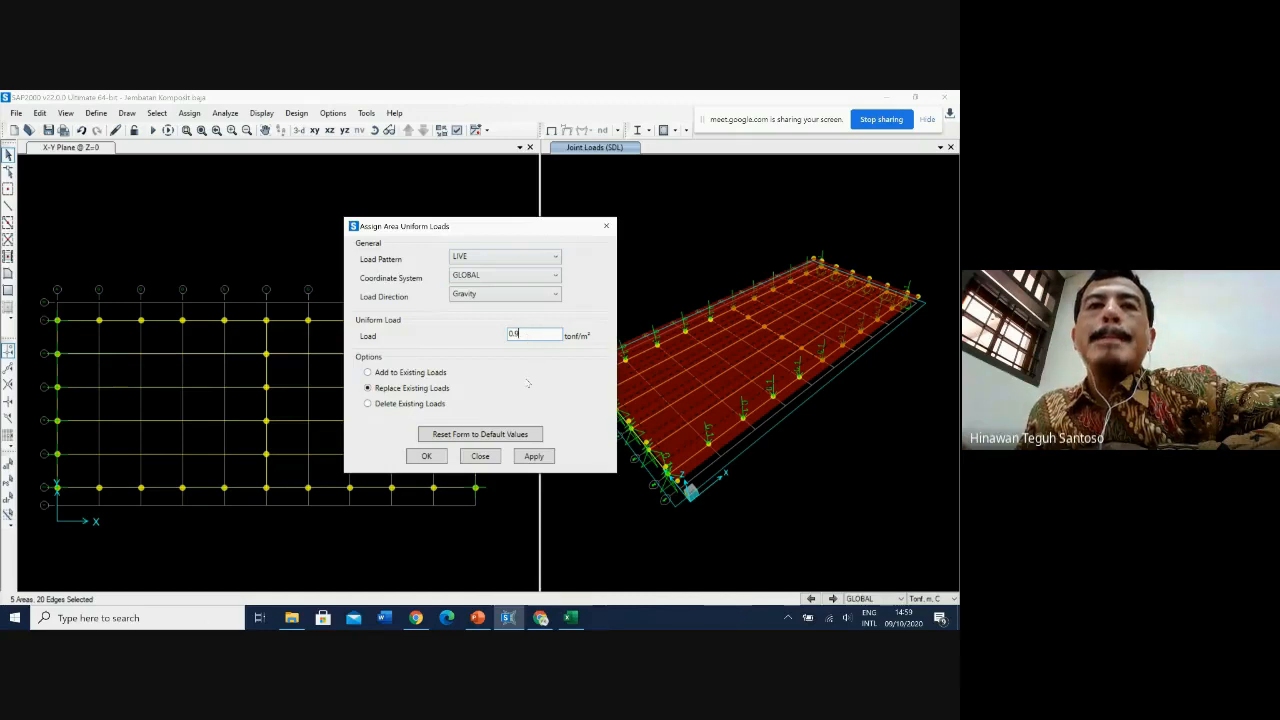
click(533, 457)
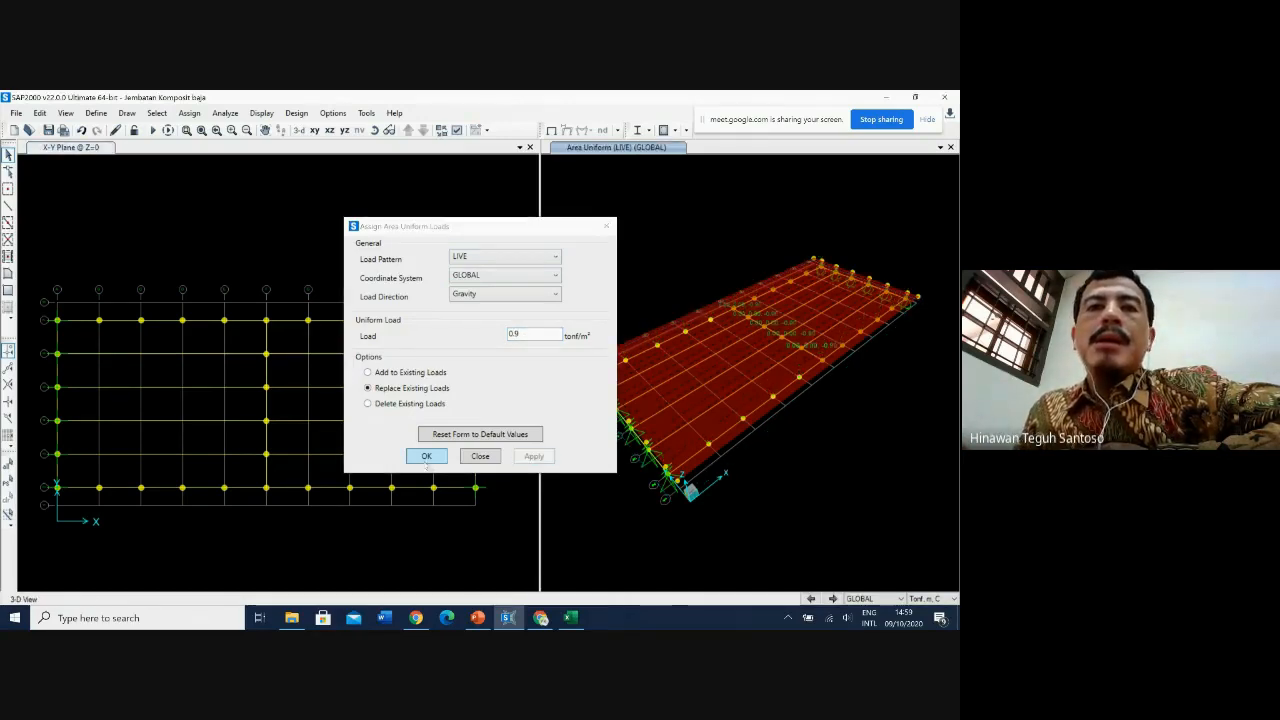
click(426, 456)
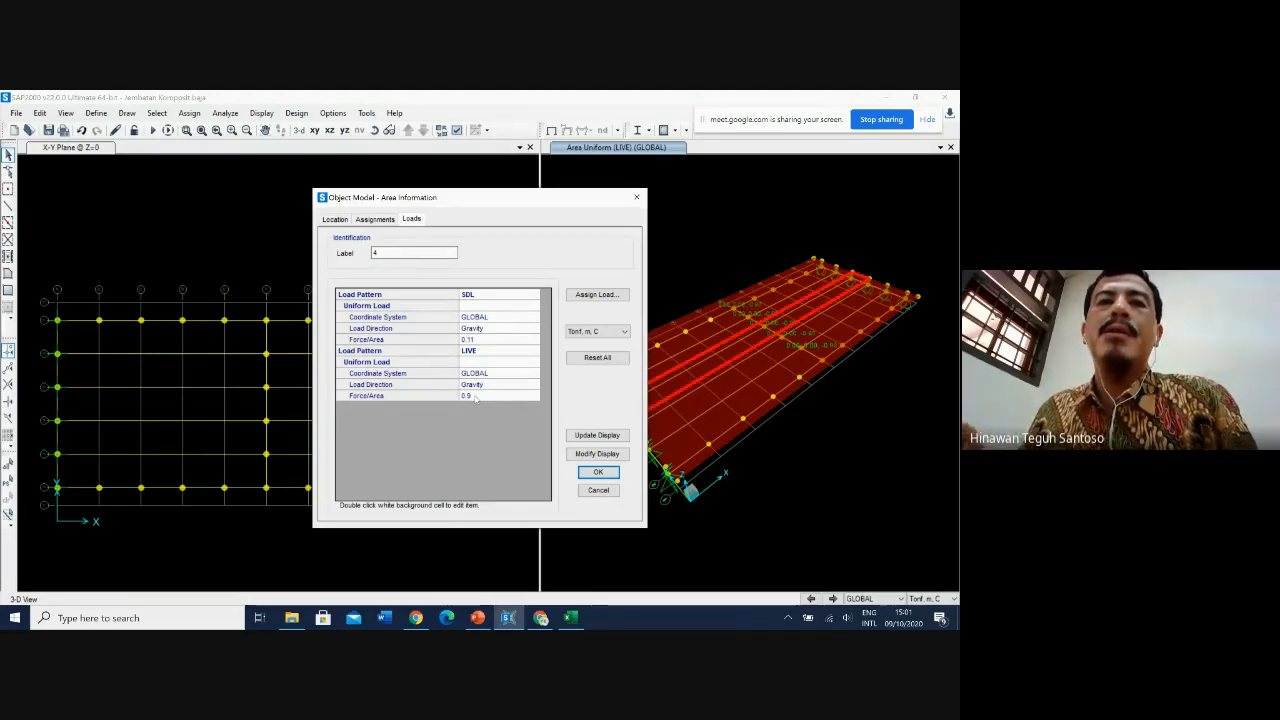
Step: Close the deck area's load information, consult the BGT line load on the RESUME BEBAN slide in PowerPoint, and return to SAP2000
click(599, 491)
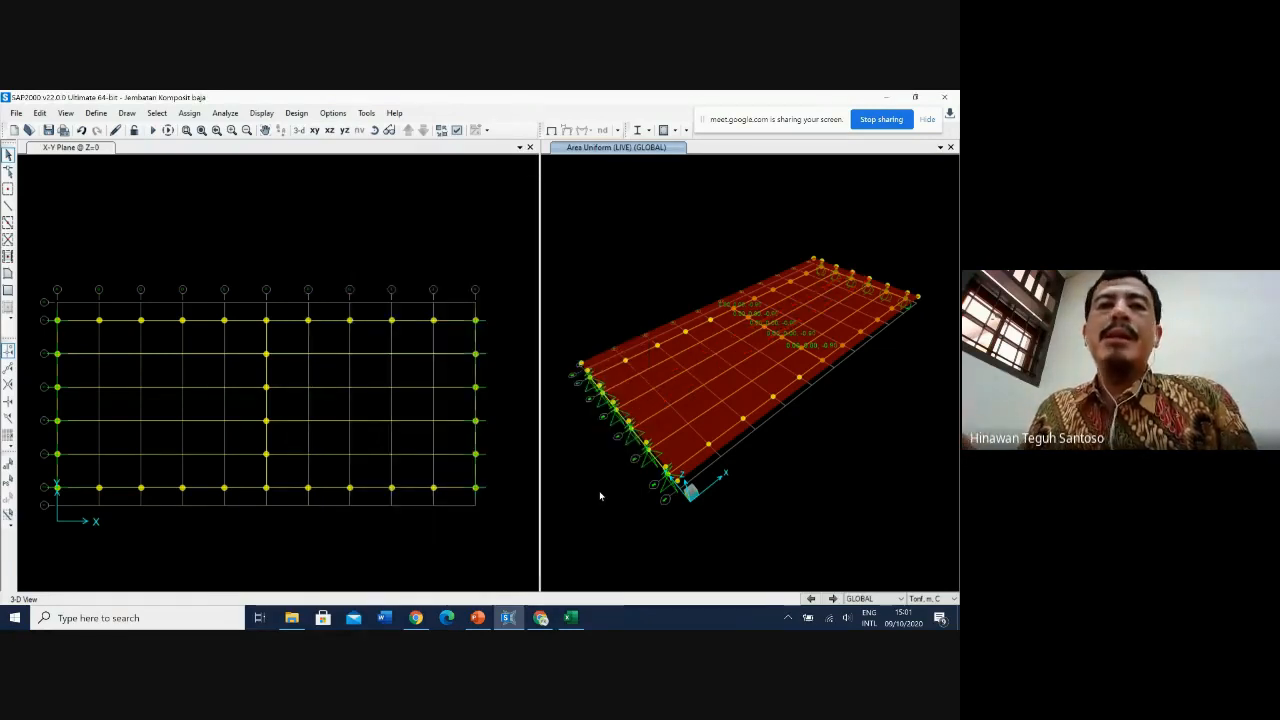
click(477, 618)
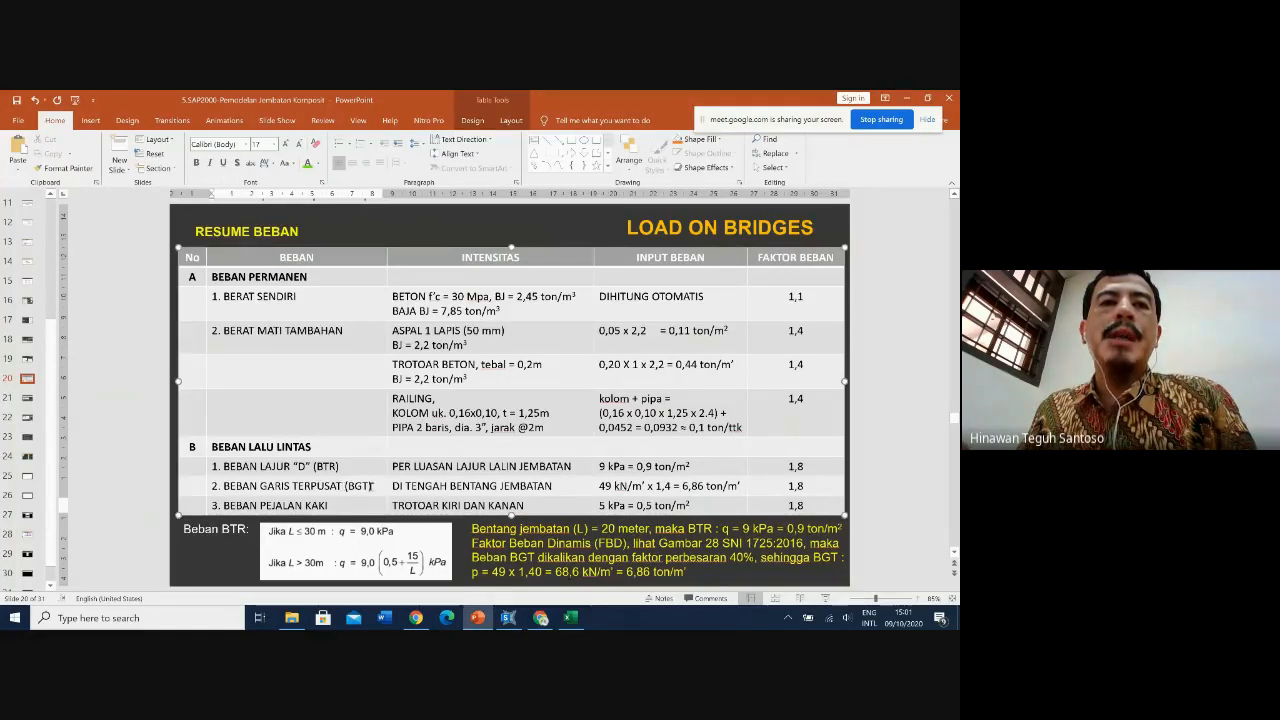
drag(266, 487, 374, 485)
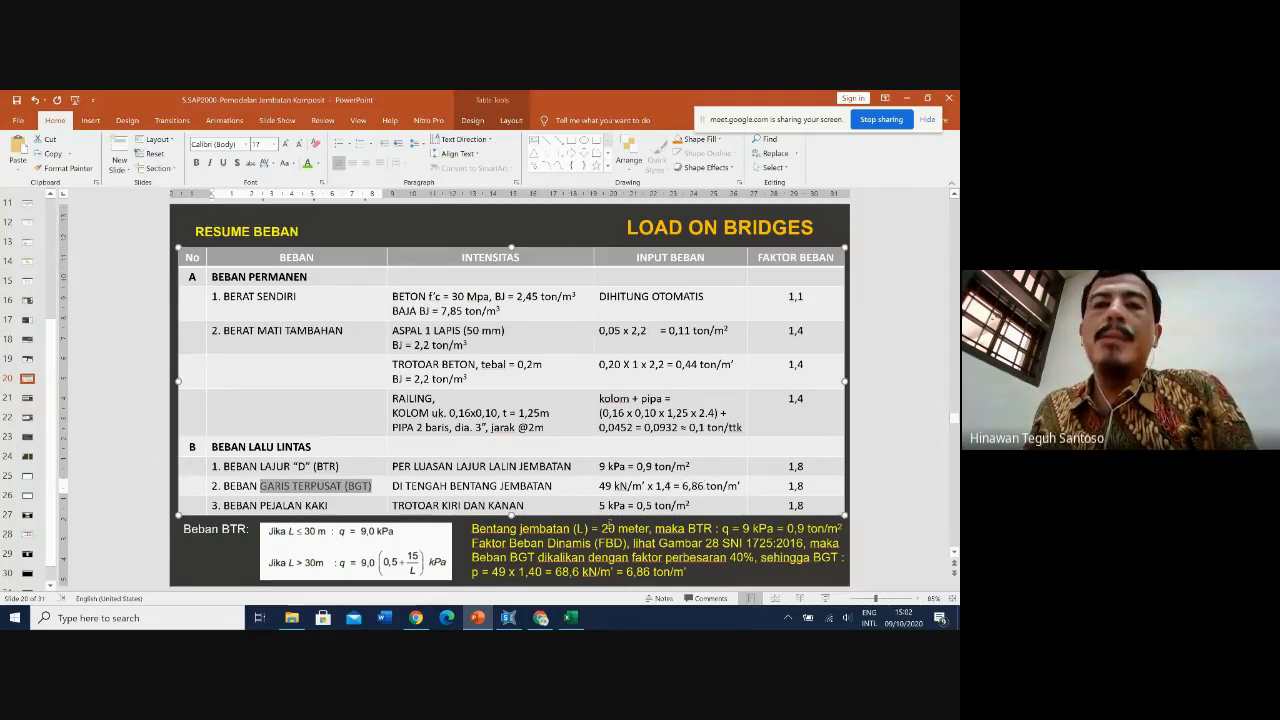
click(508, 617)
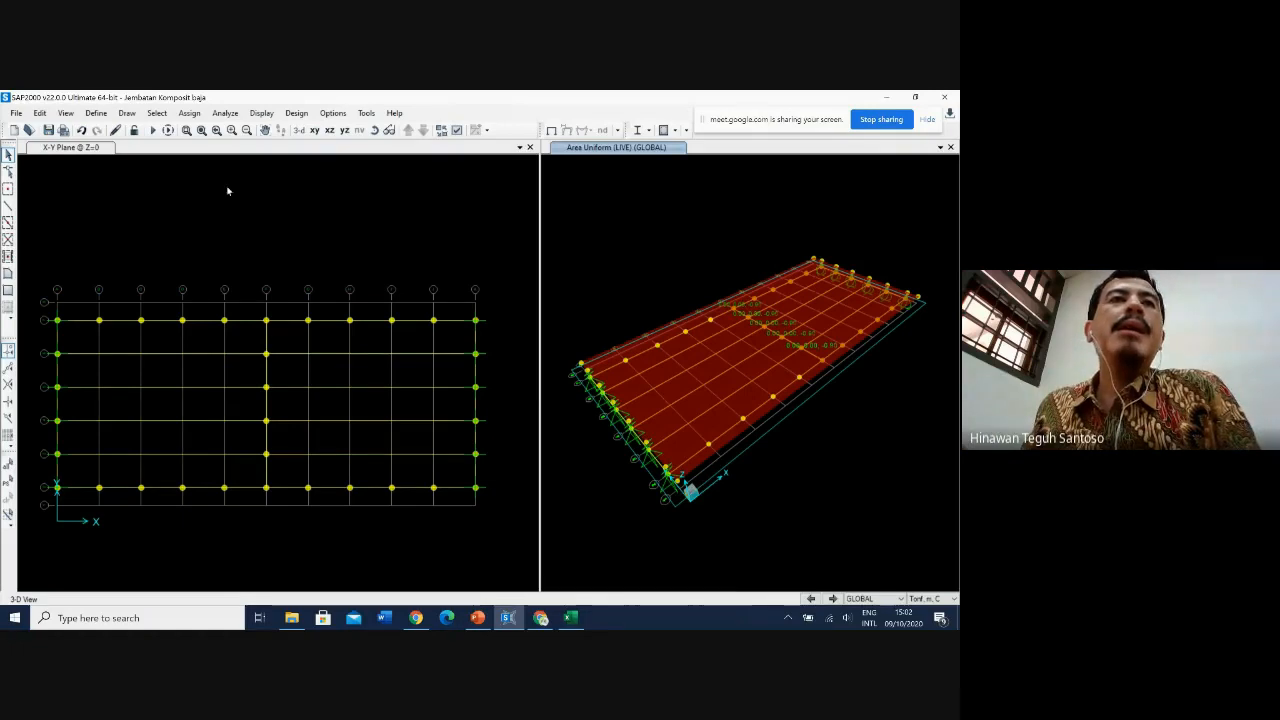
Step: Select the five cross-beam frames at midspan (X=10) between the outer girders in the X-Y plane view
click(72, 151)
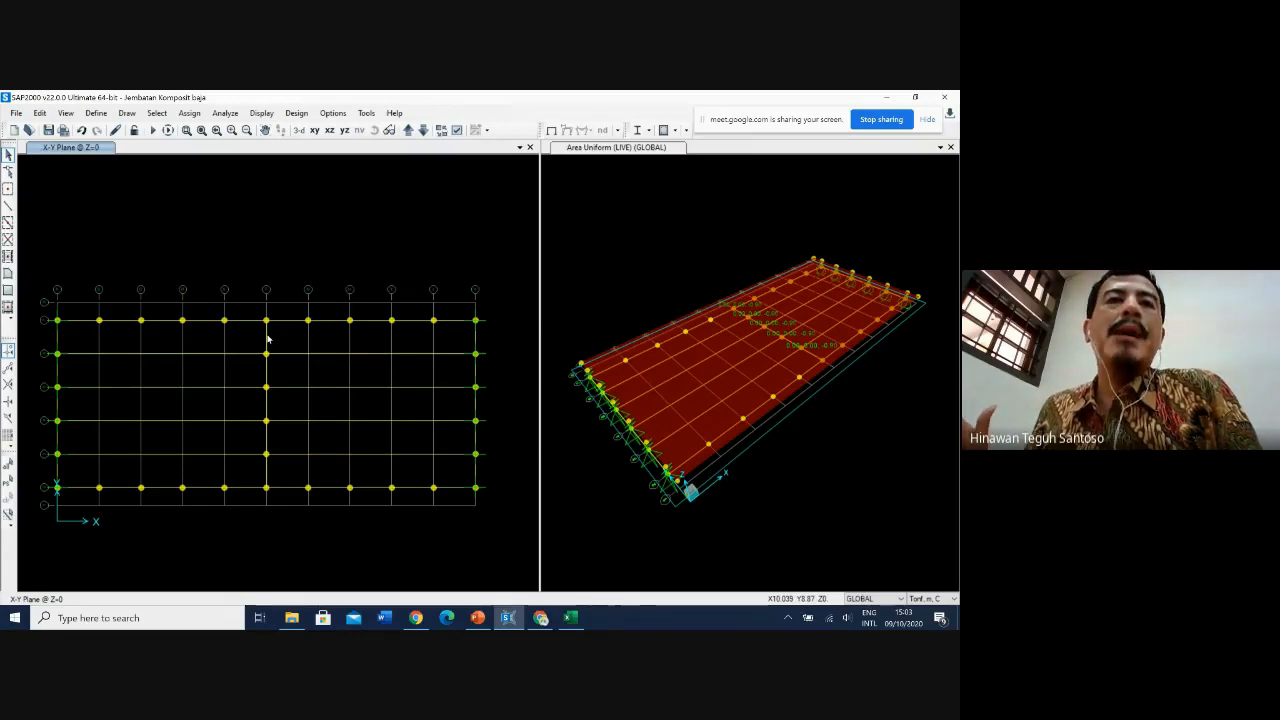
click(267, 340)
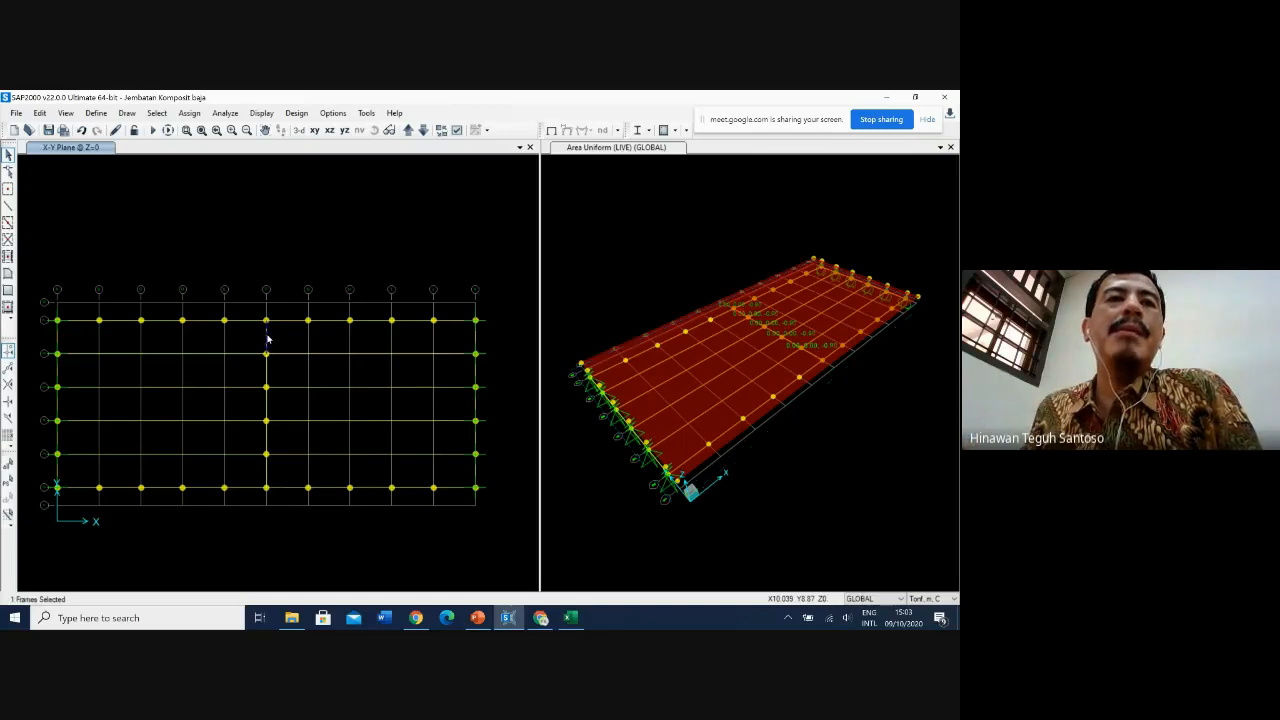
click(269, 372)
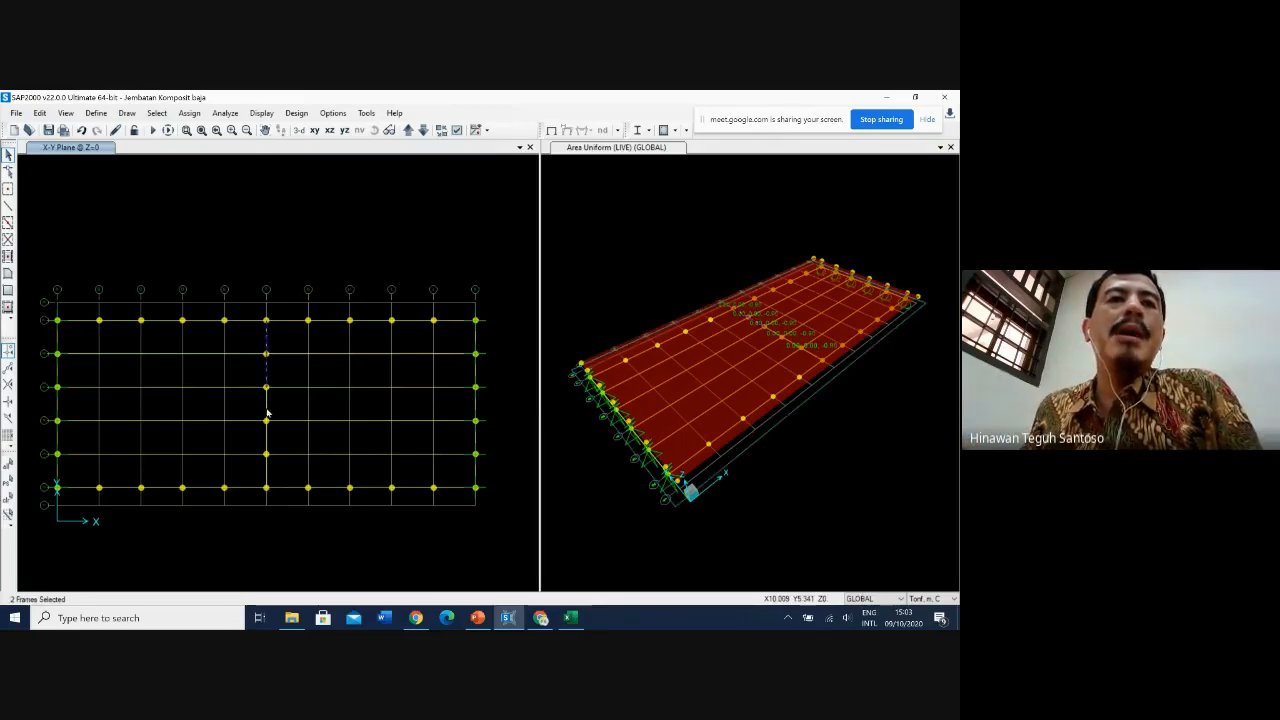
click(267, 408)
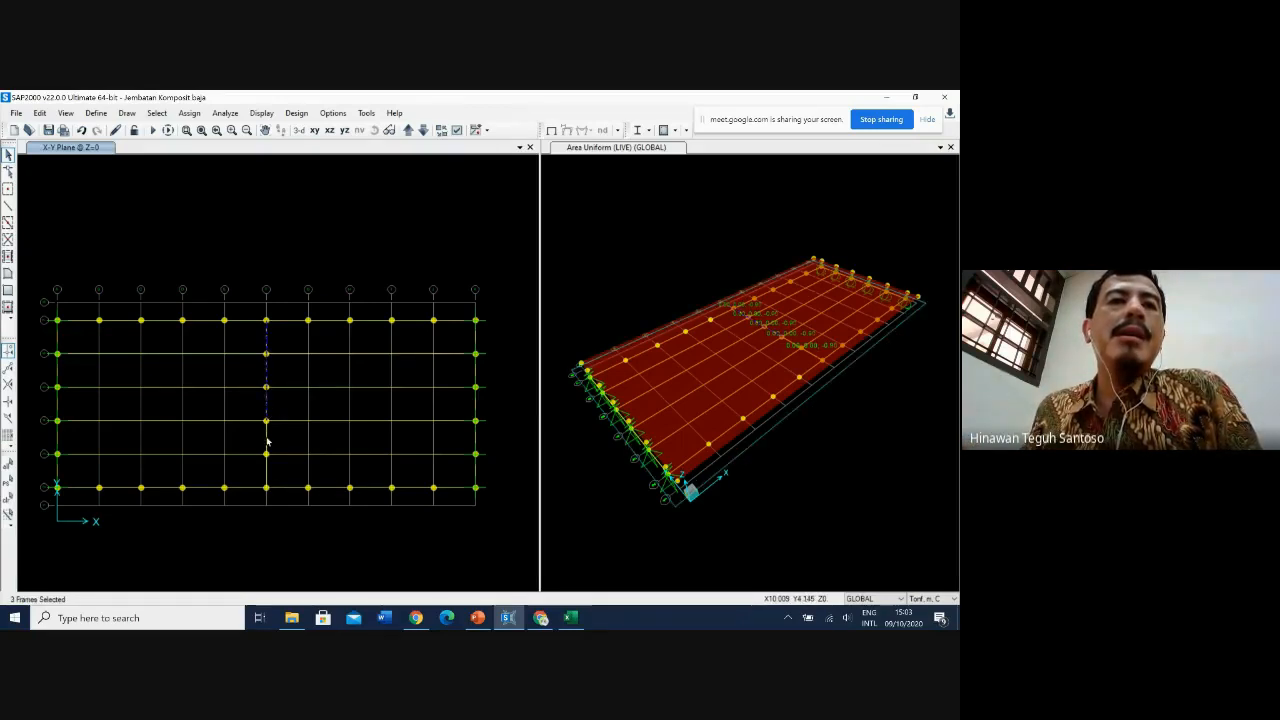
click(268, 442)
click(267, 468)
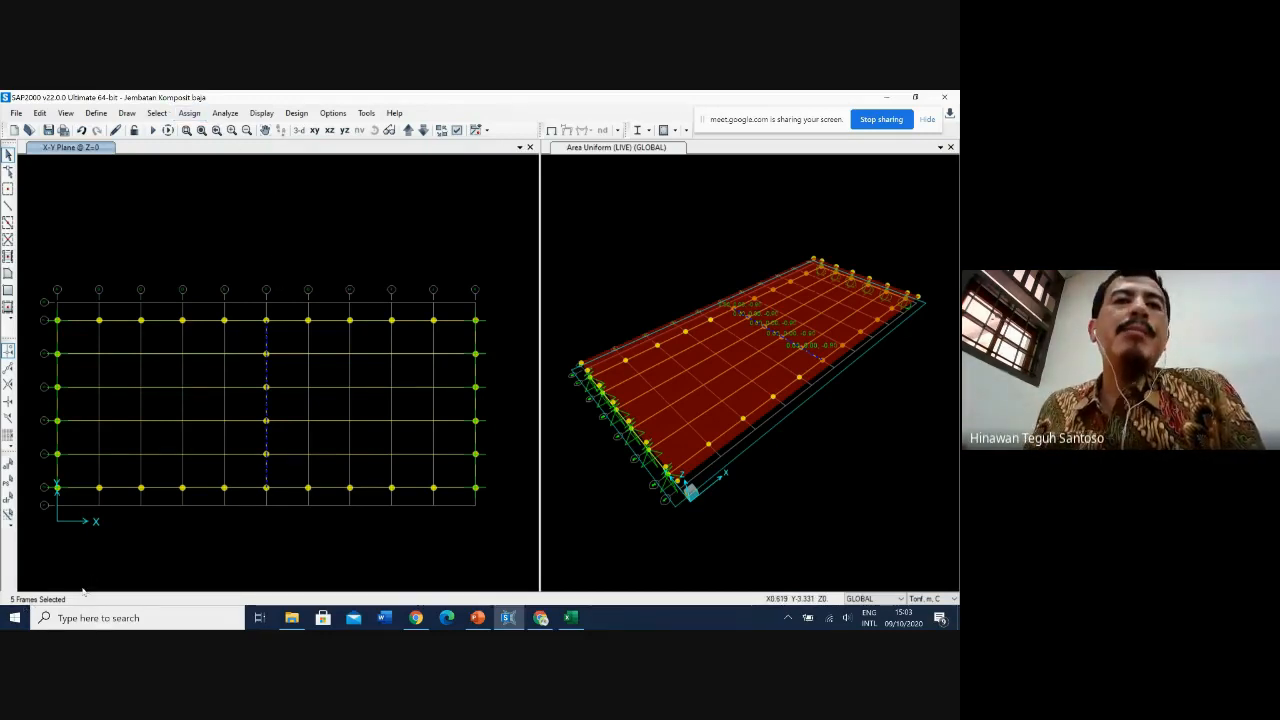
Step: Assign a uniform distributed gravity load of 6.86 tonf/m under the LIVE load pattern to the selected midspan cross-beams and show it in 3-D
click(189, 113)
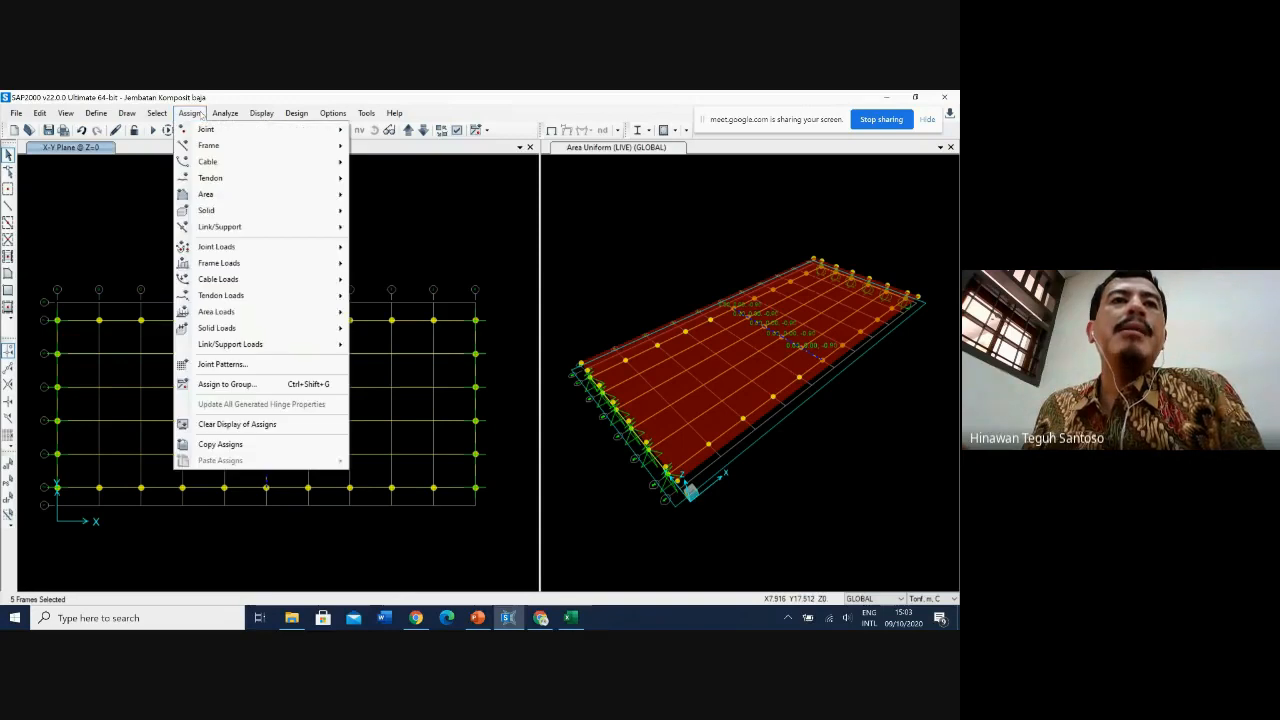
mouse_move(270, 268)
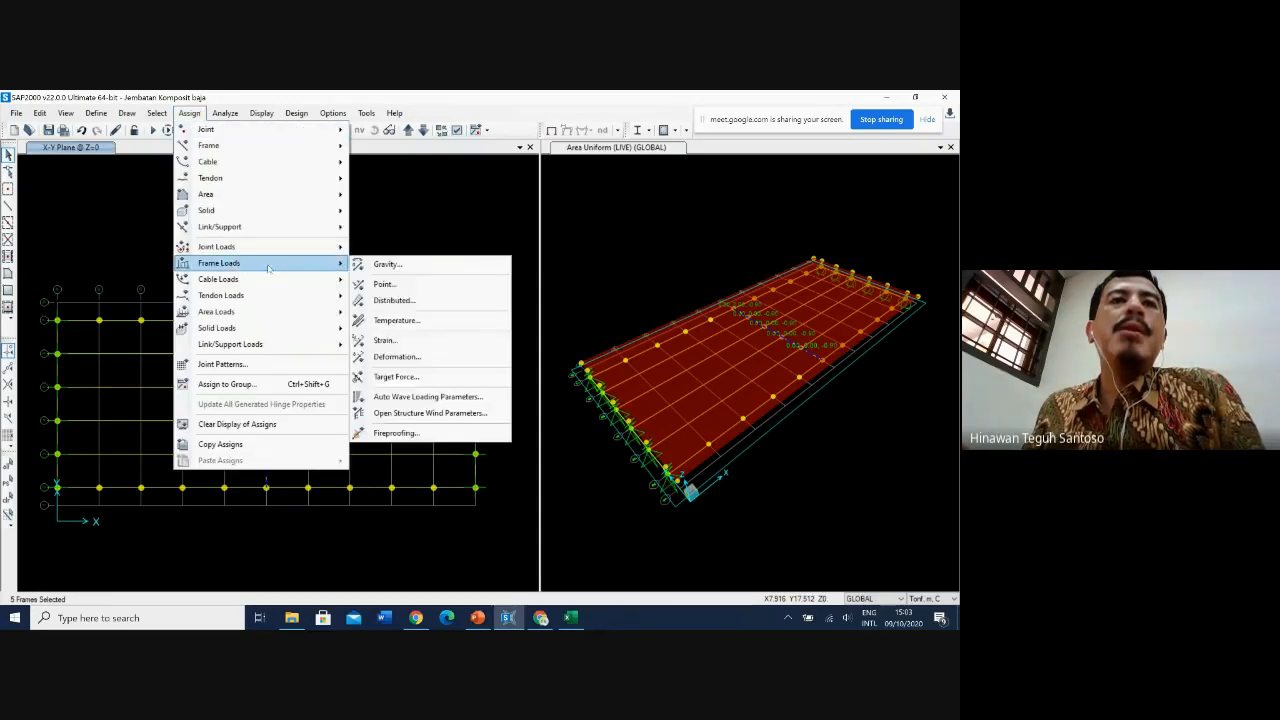
click(415, 301)
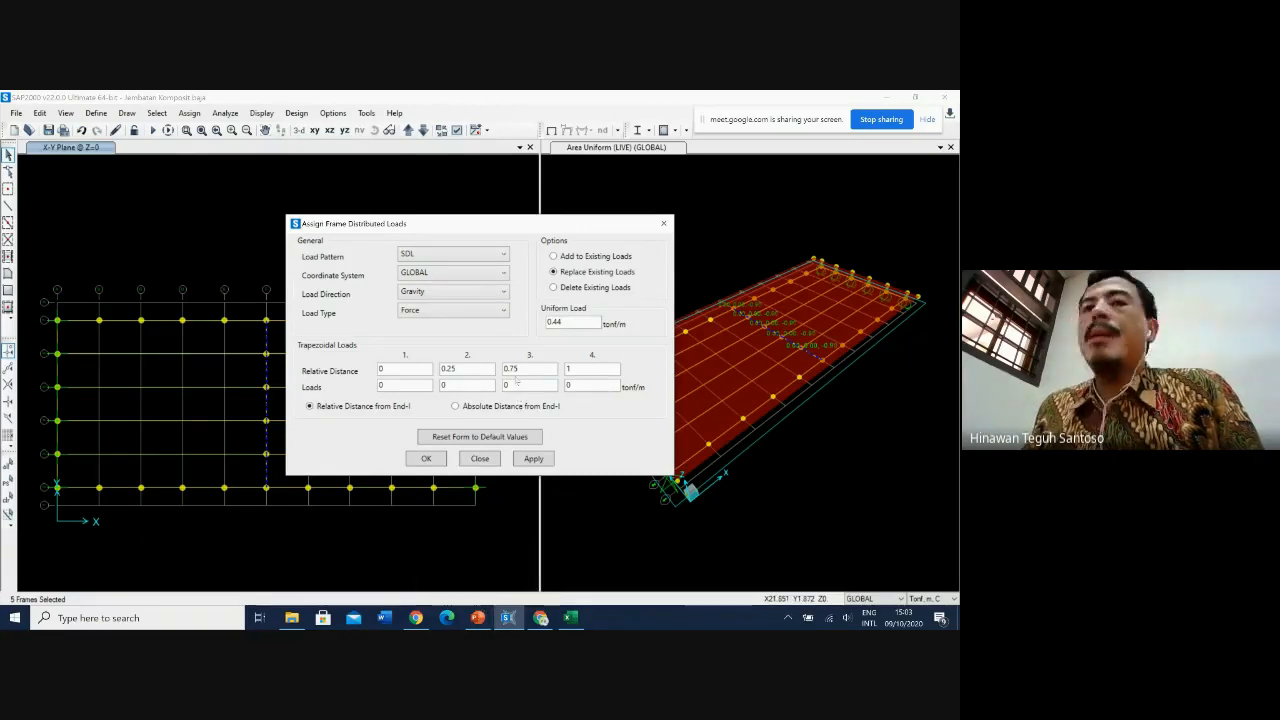
drag(570, 322, 532, 325)
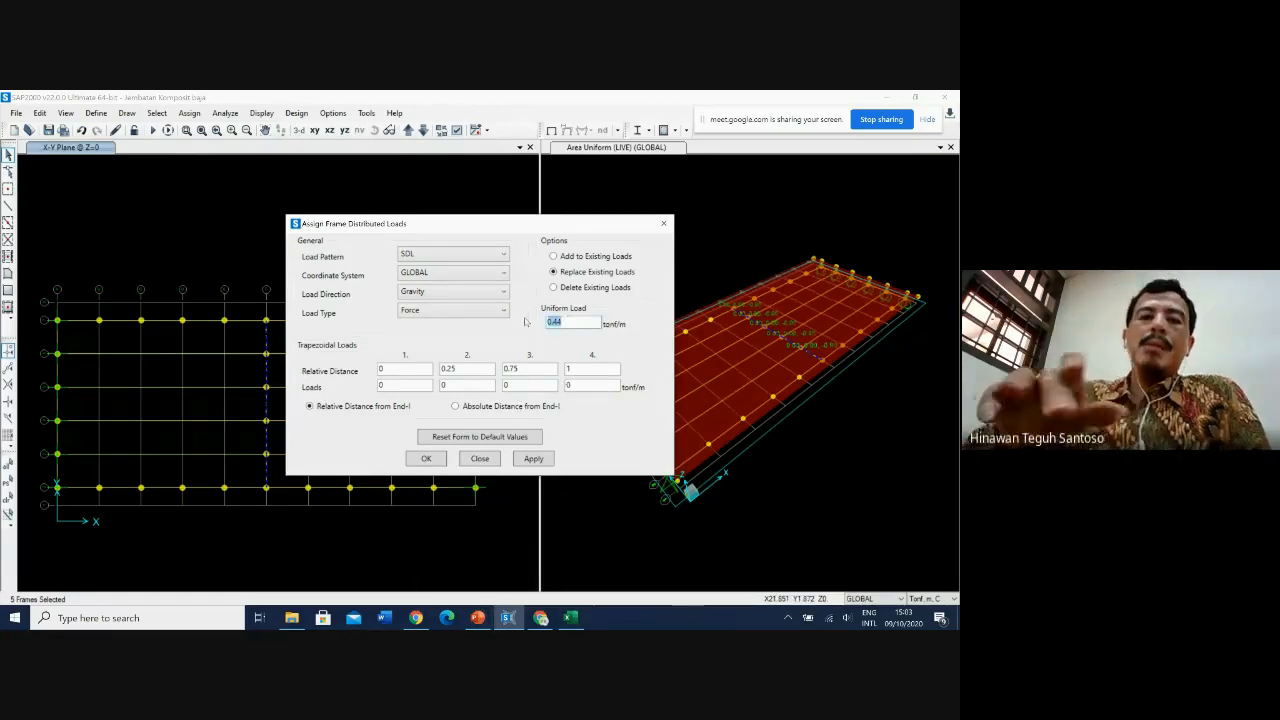
text(6.86)
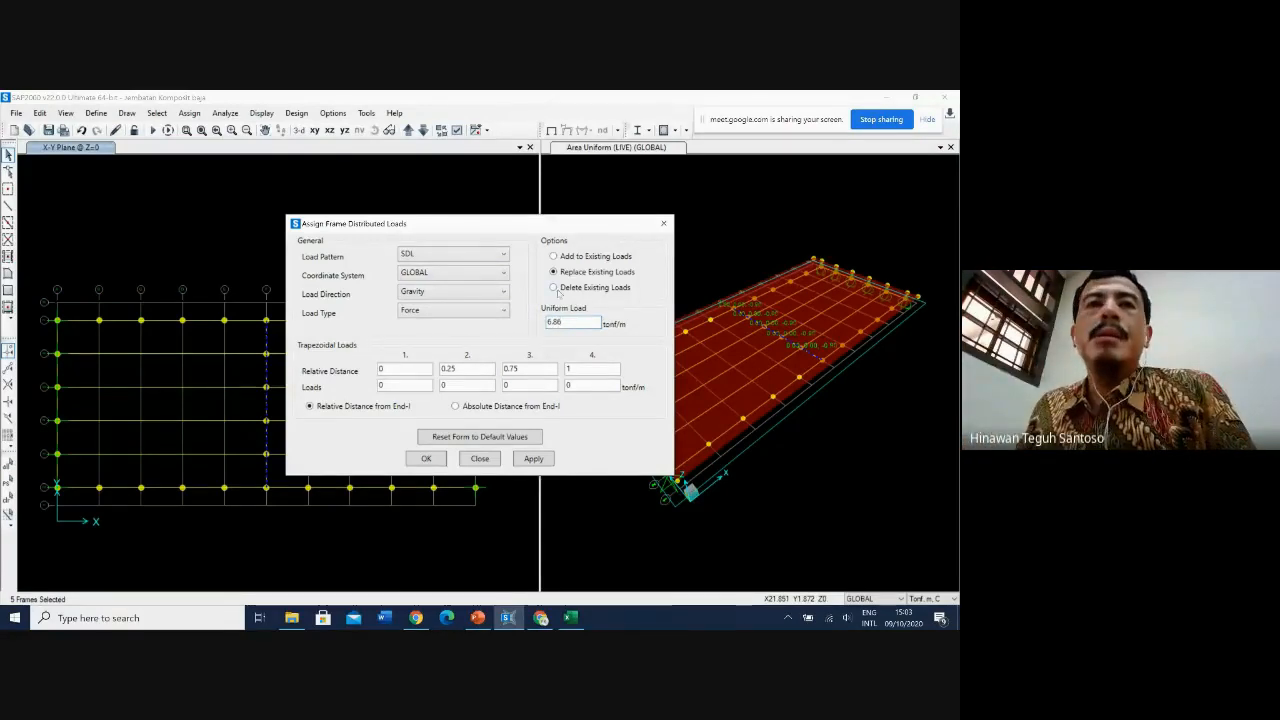
click(468, 256)
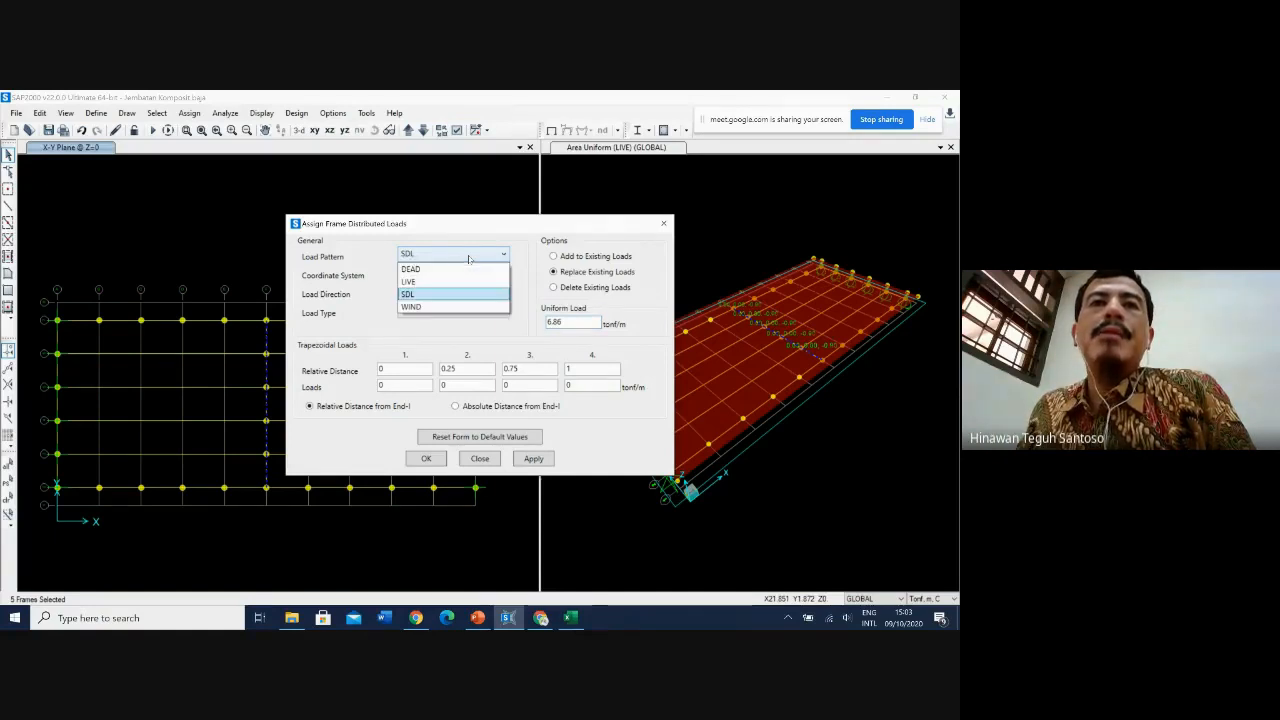
click(440, 282)
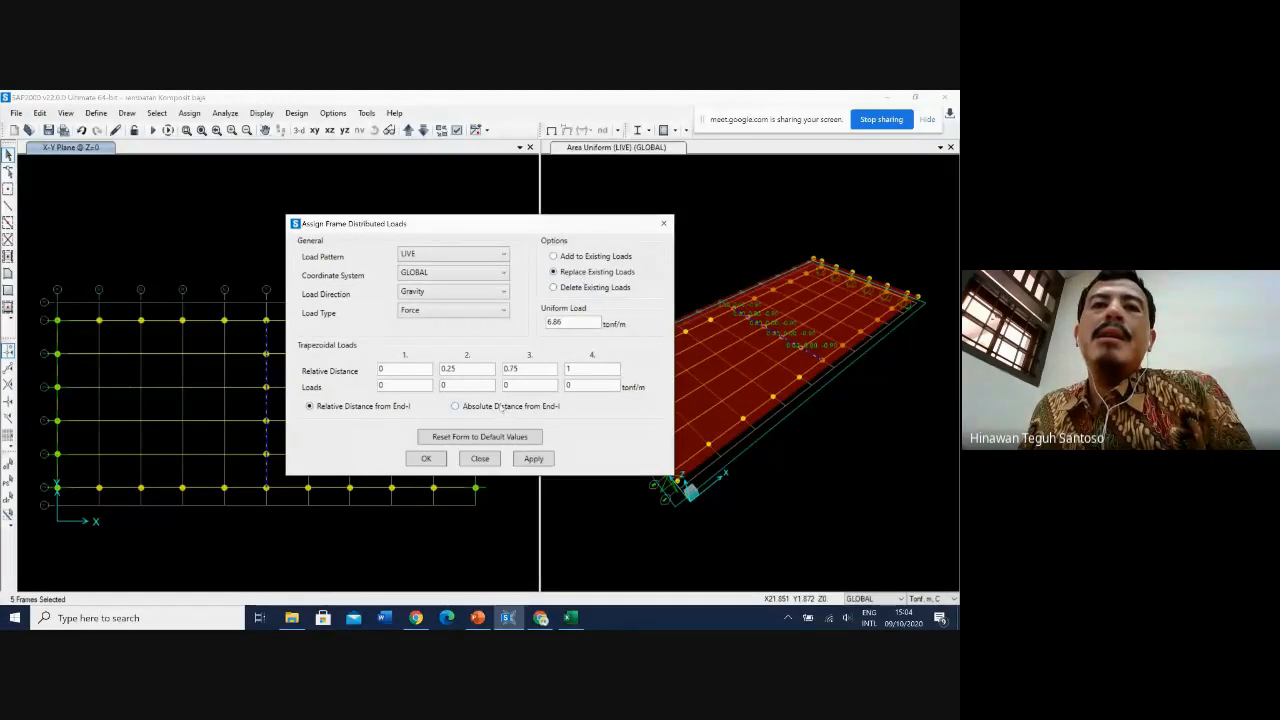
click(534, 459)
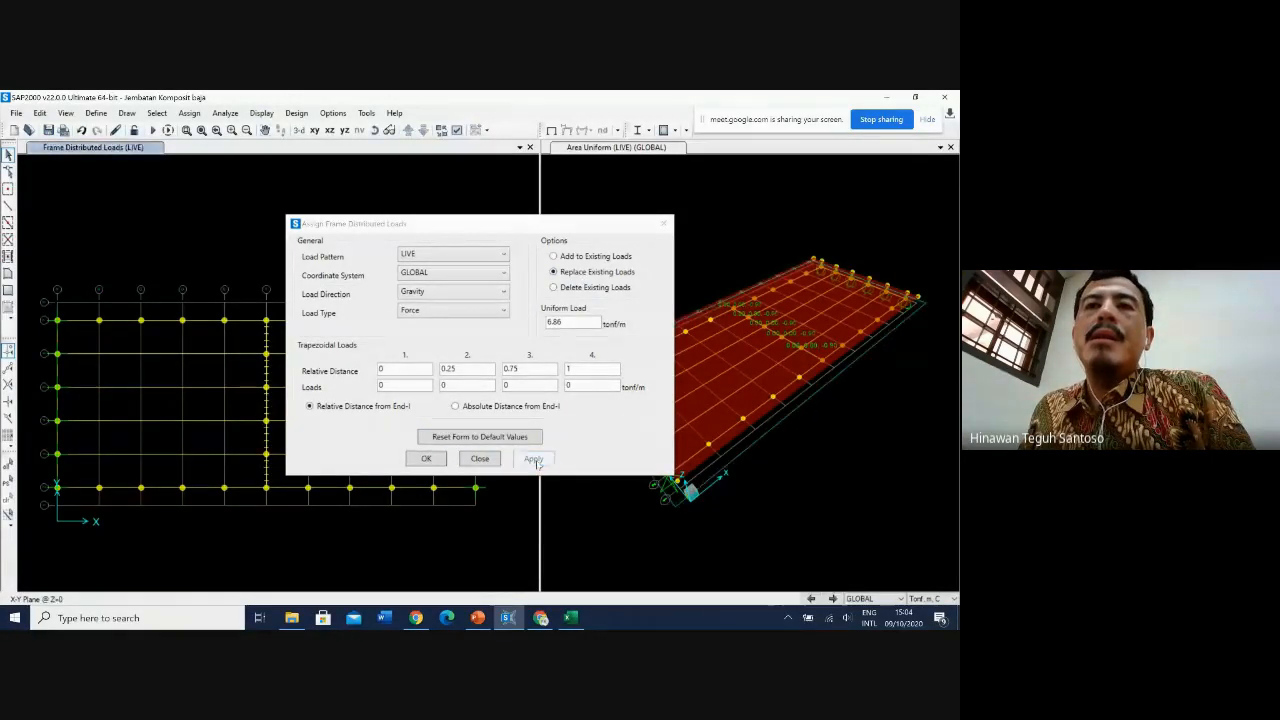
click(426, 459)
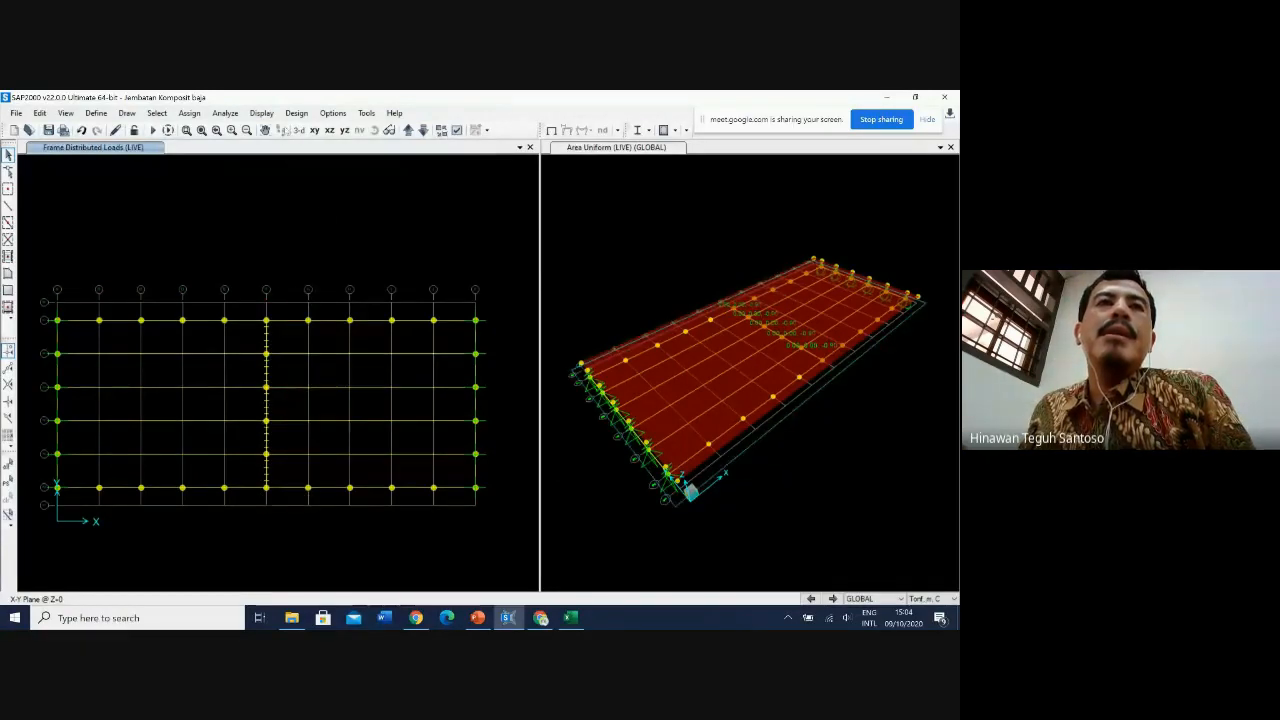
click(298, 130)
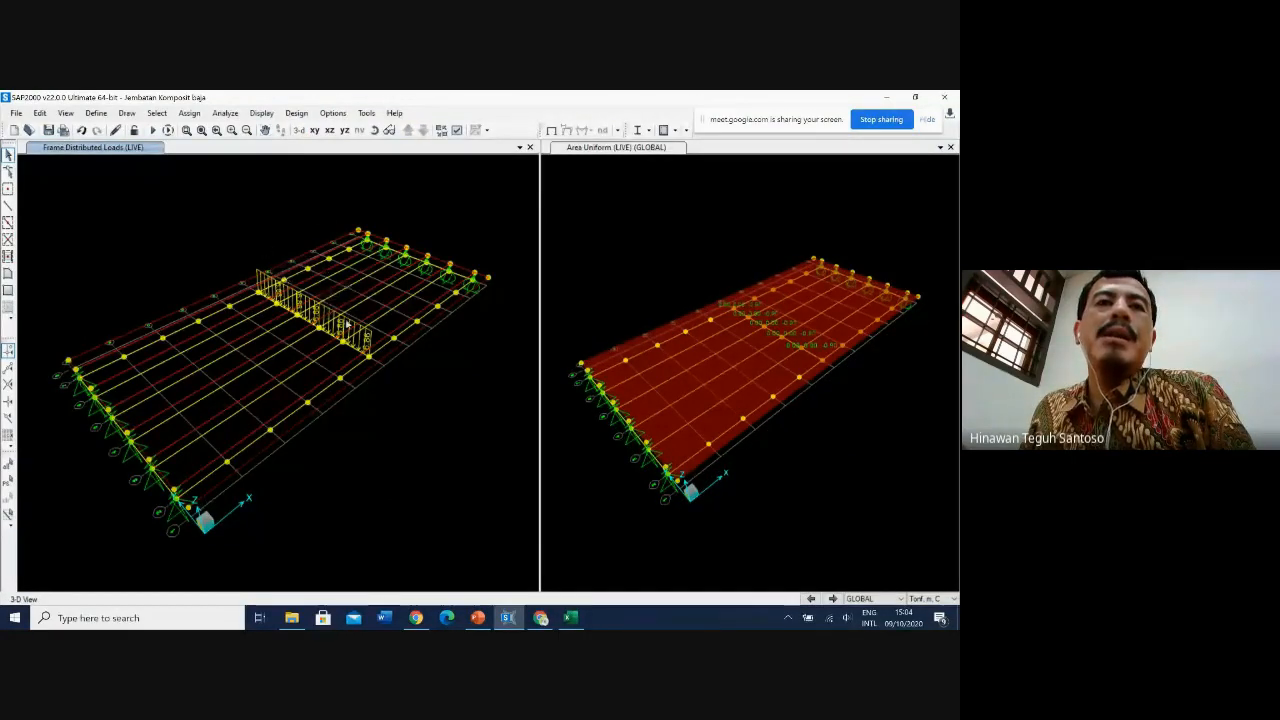
Step: Compare the model with the lane load "D" diagram and the BGT entry on the RESUME BEBAN slide in PowerPoint, and return to SAP2000
click(478, 618)
click(29, 362)
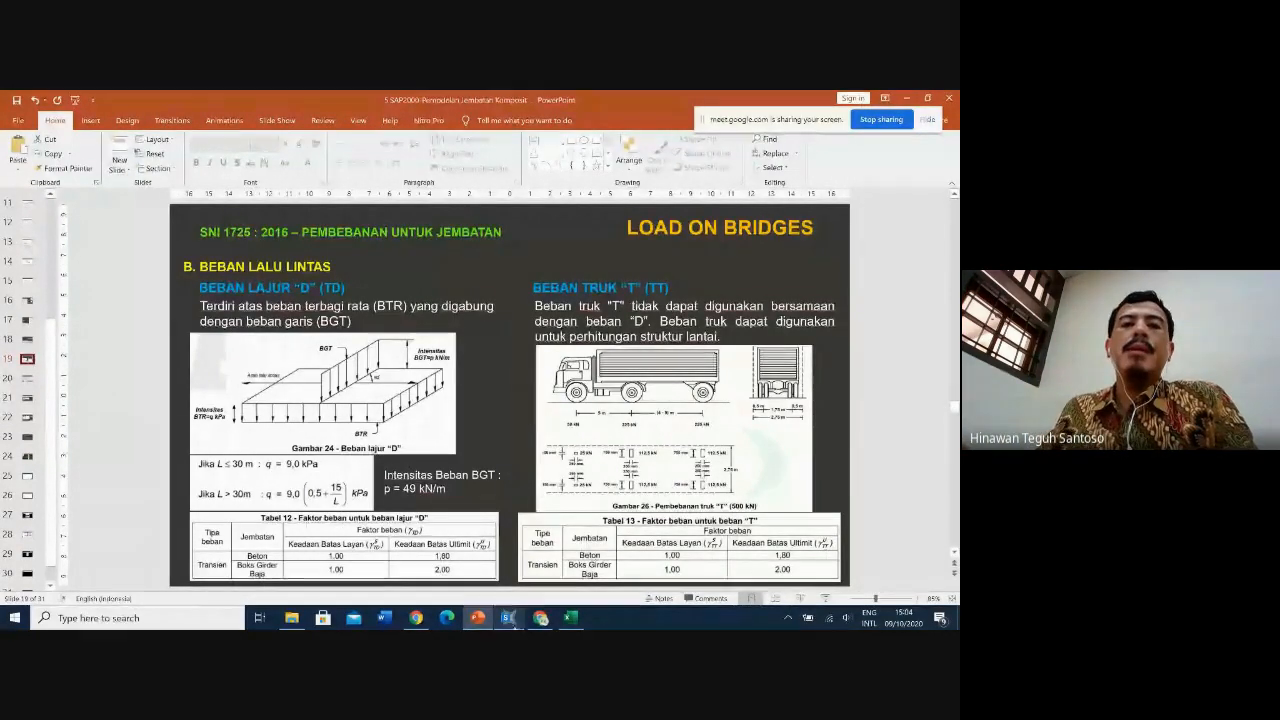
click(515, 618)
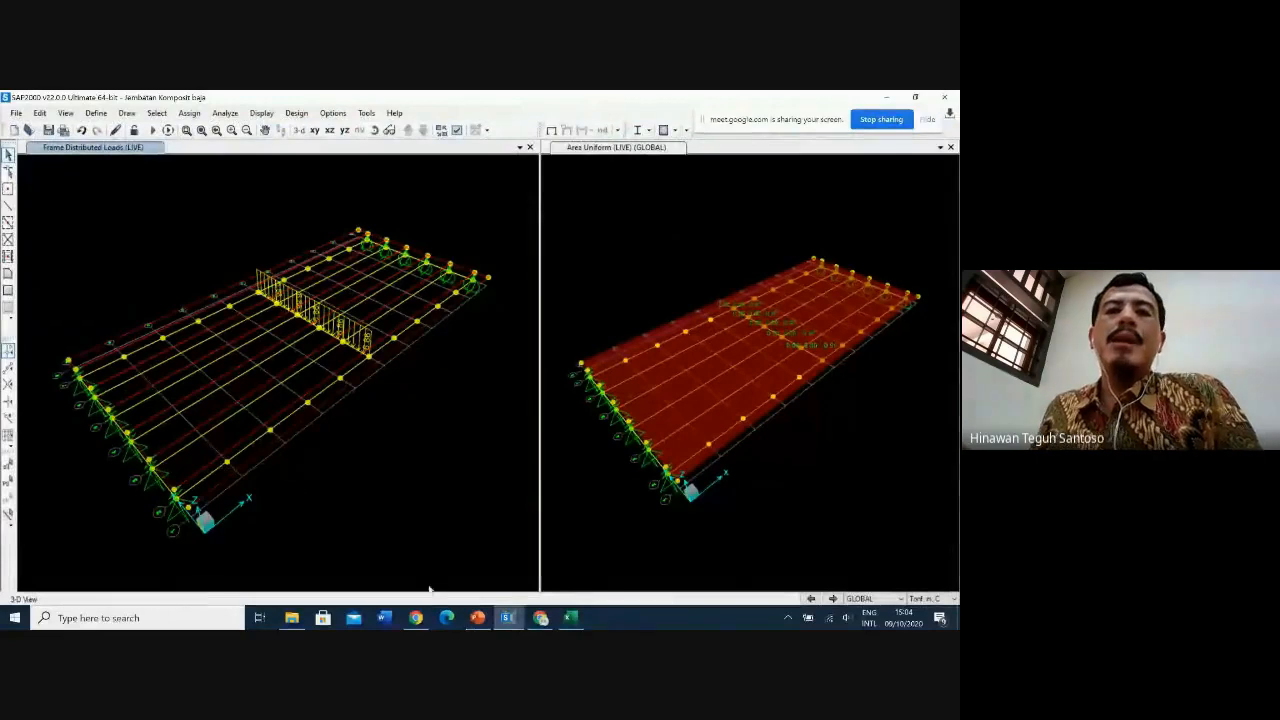
click(478, 618)
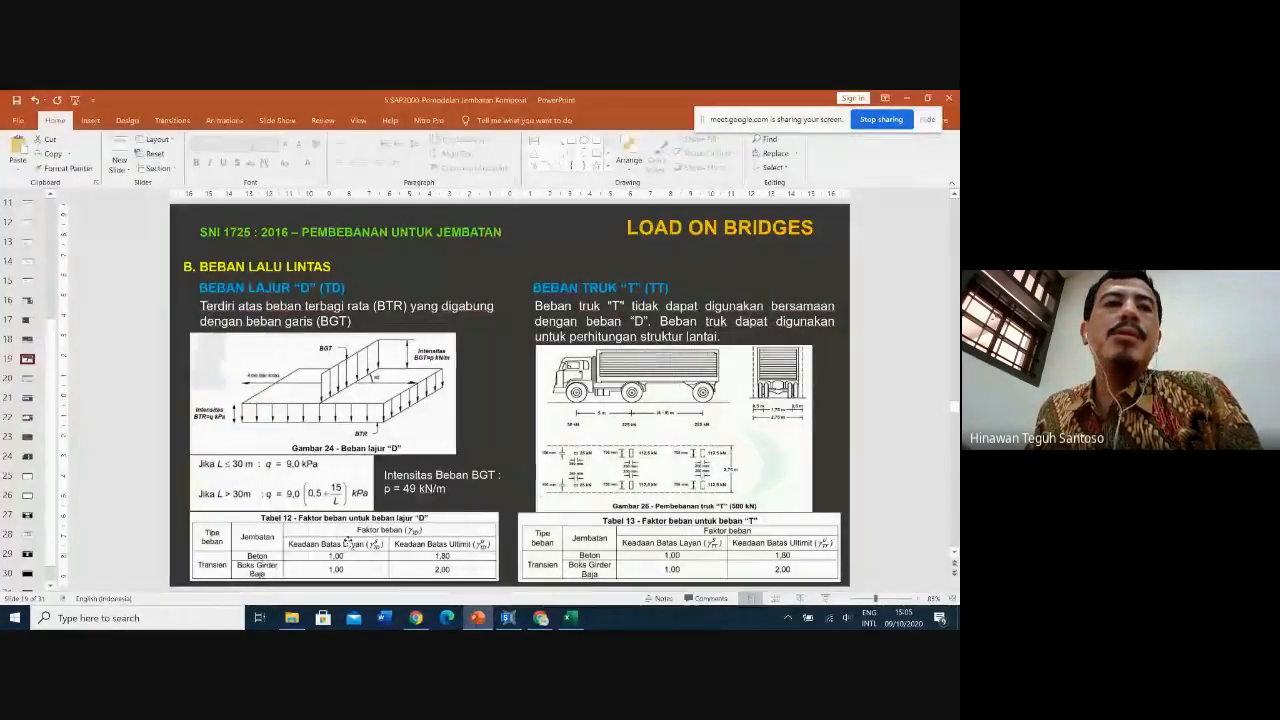
click(27, 378)
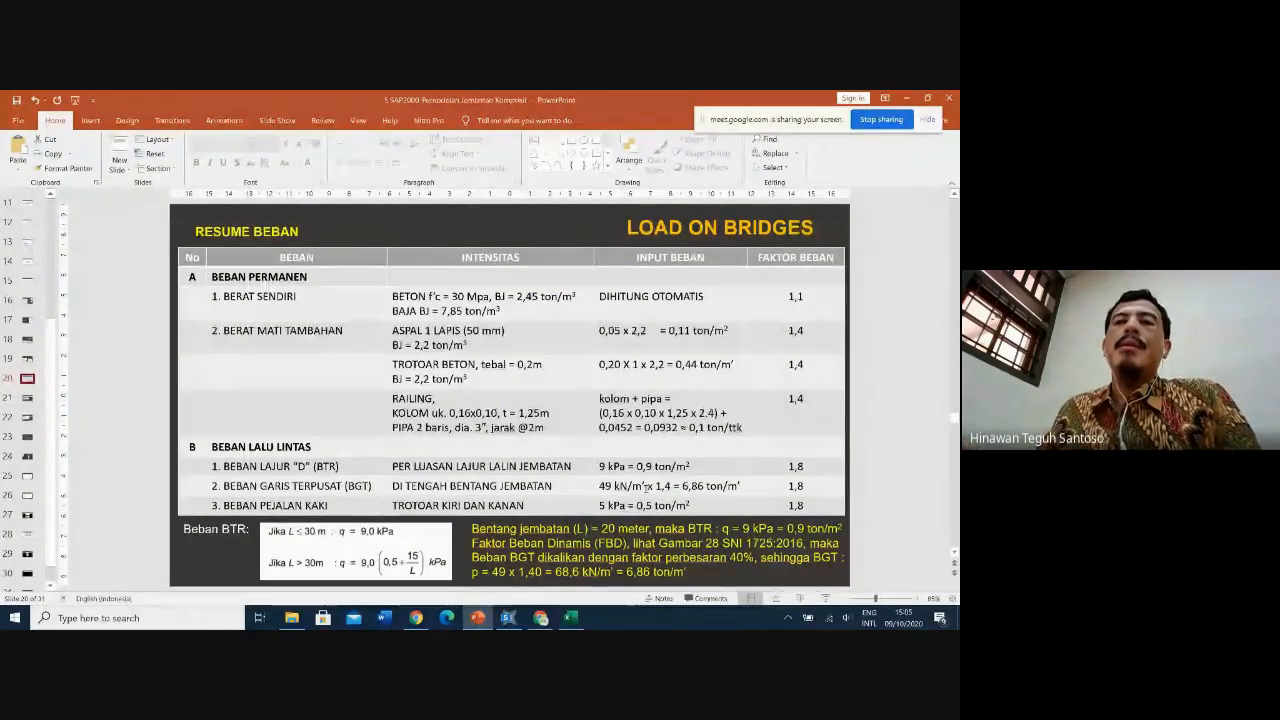
click(906, 97)
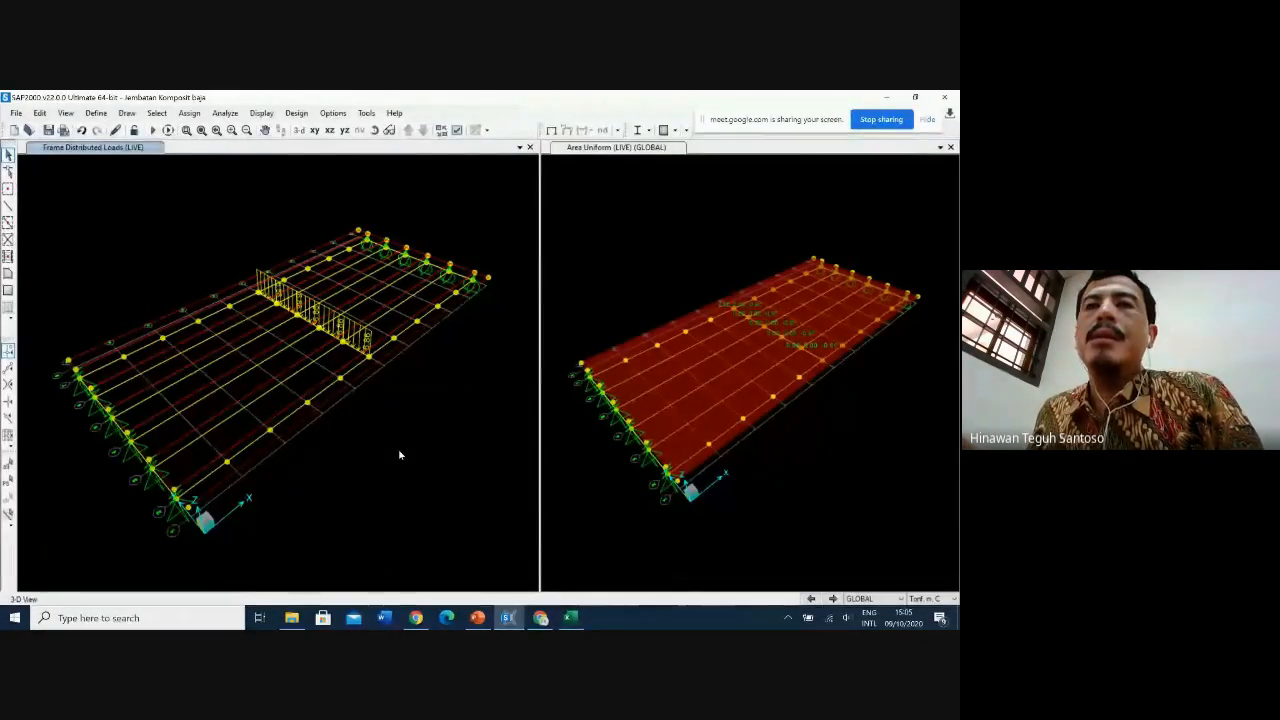
Step: Consult the pedestrian load on the RESUME BEBAN slide and the sidewalk detail on slide 14 in PowerPoint, and return to SAP2000
click(477, 617)
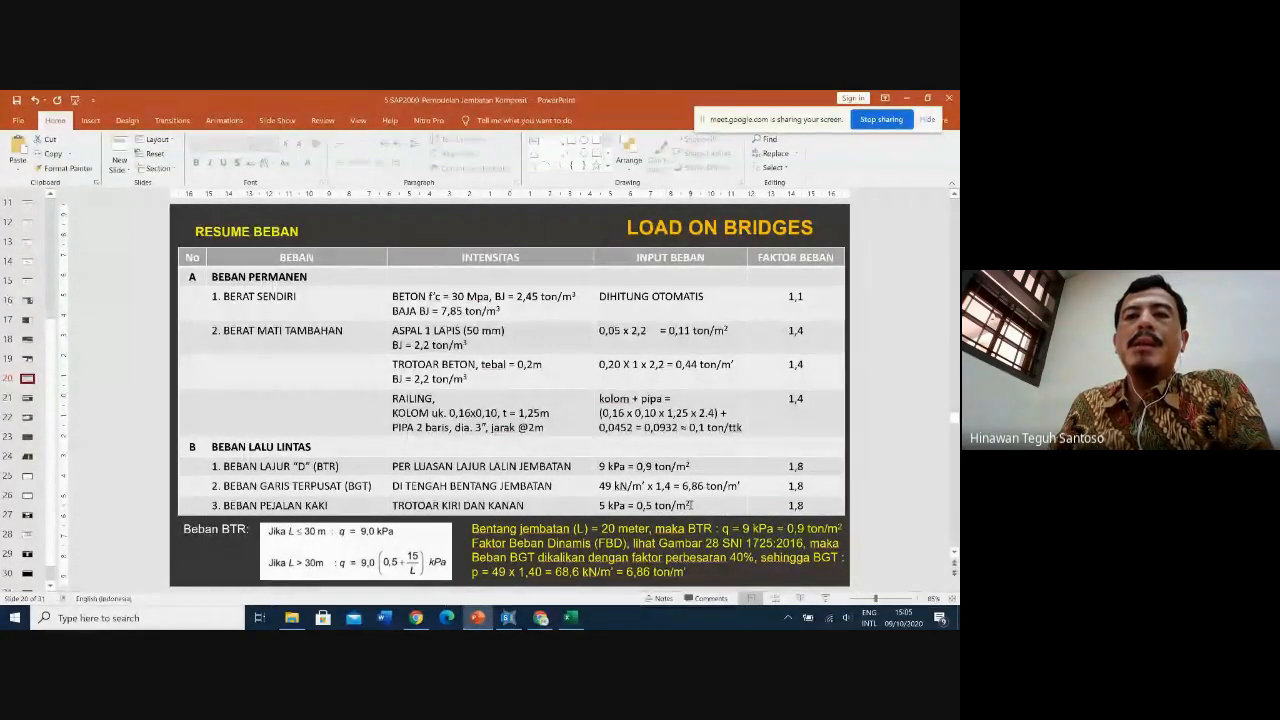
click(478, 620)
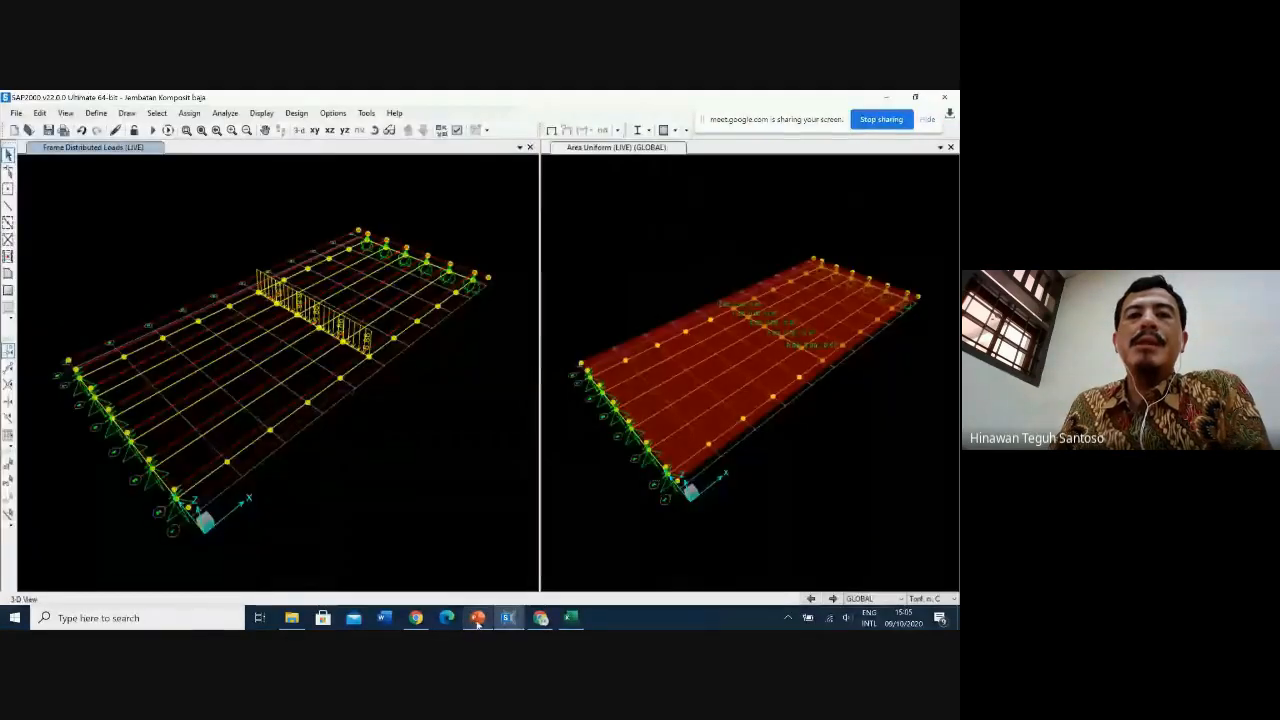
click(478, 620)
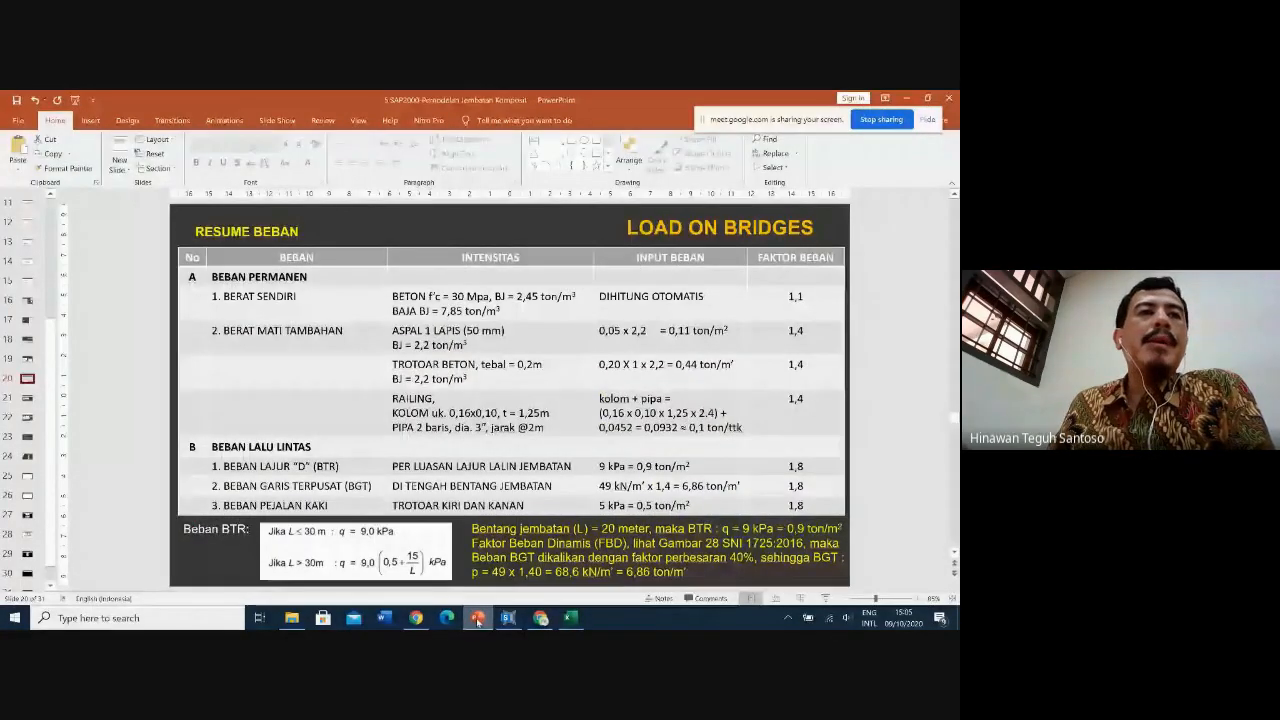
click(27, 261)
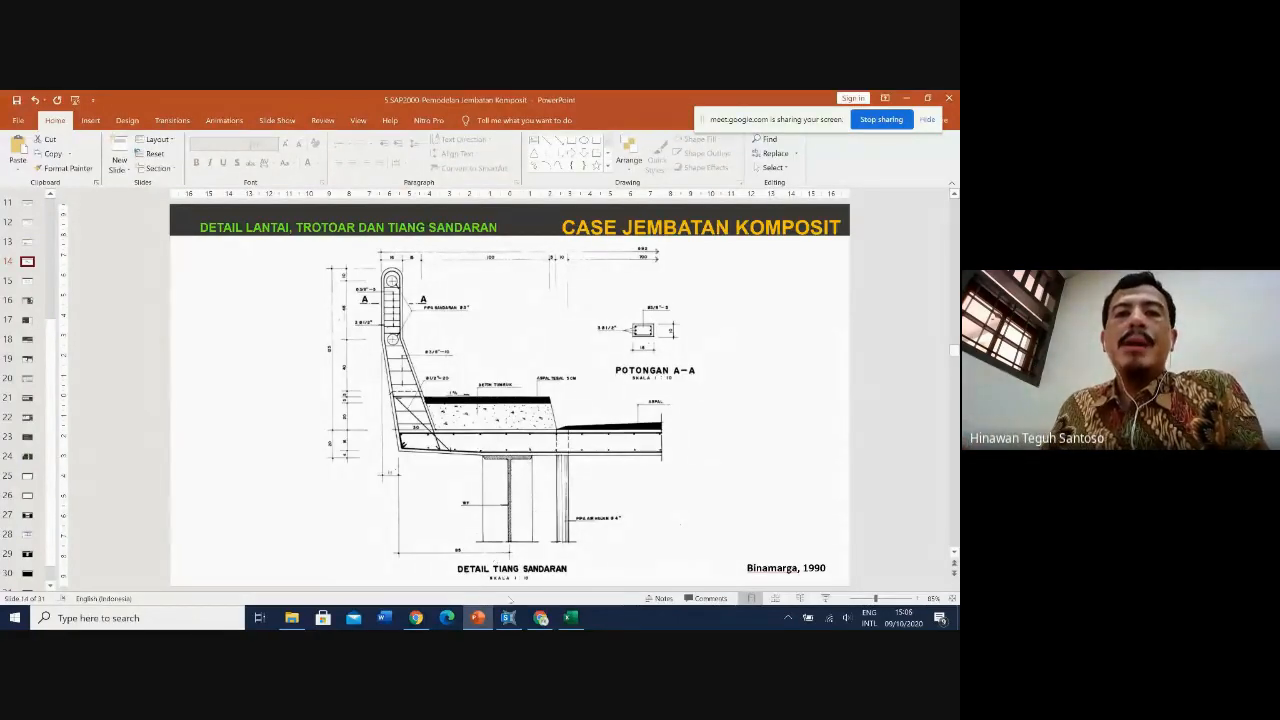
mouse_move(510, 619)
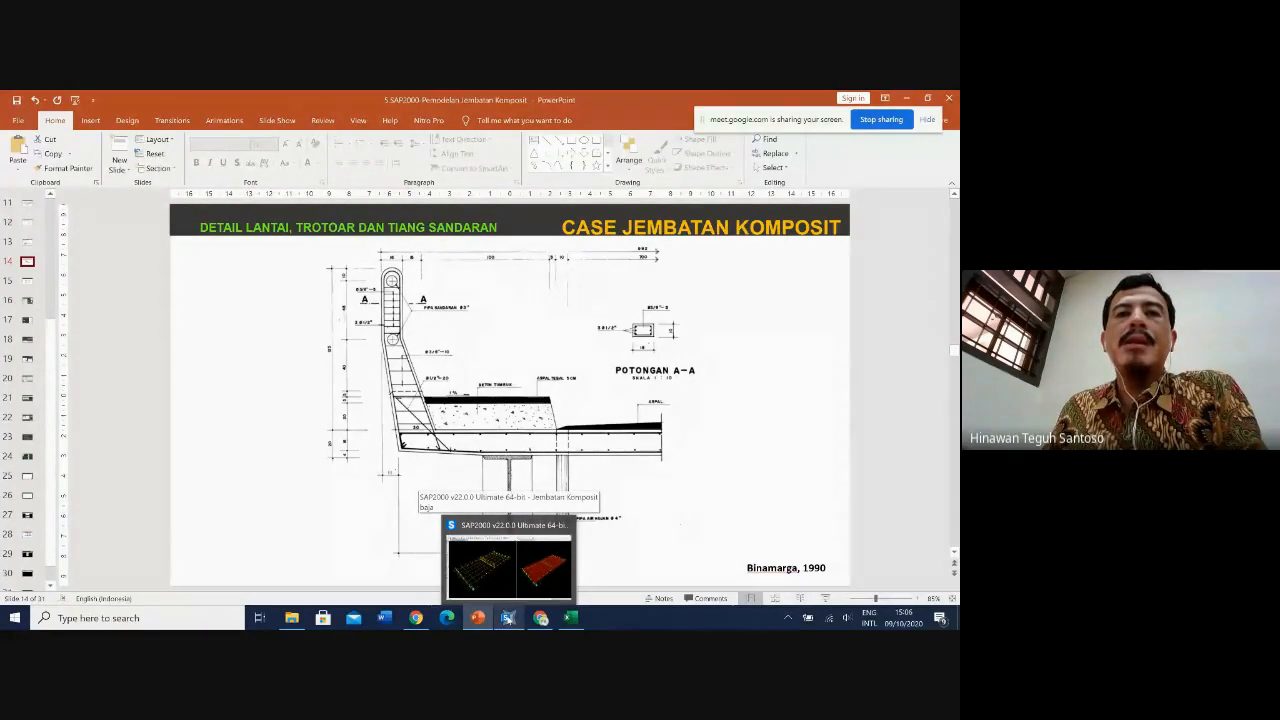
click(508, 619)
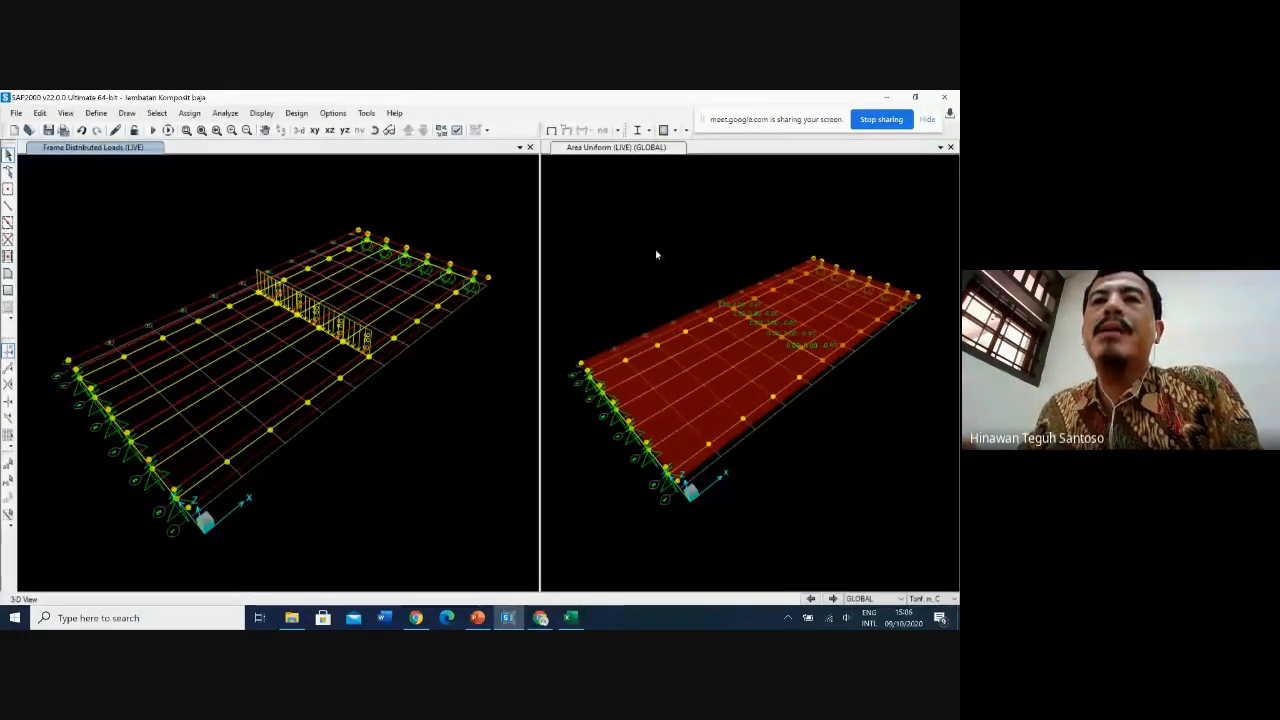
Step: Select the two sidewalk slab areas along the deck's outer edges and start a uniform shell load assignment under the LIVE load pattern
click(740, 435)
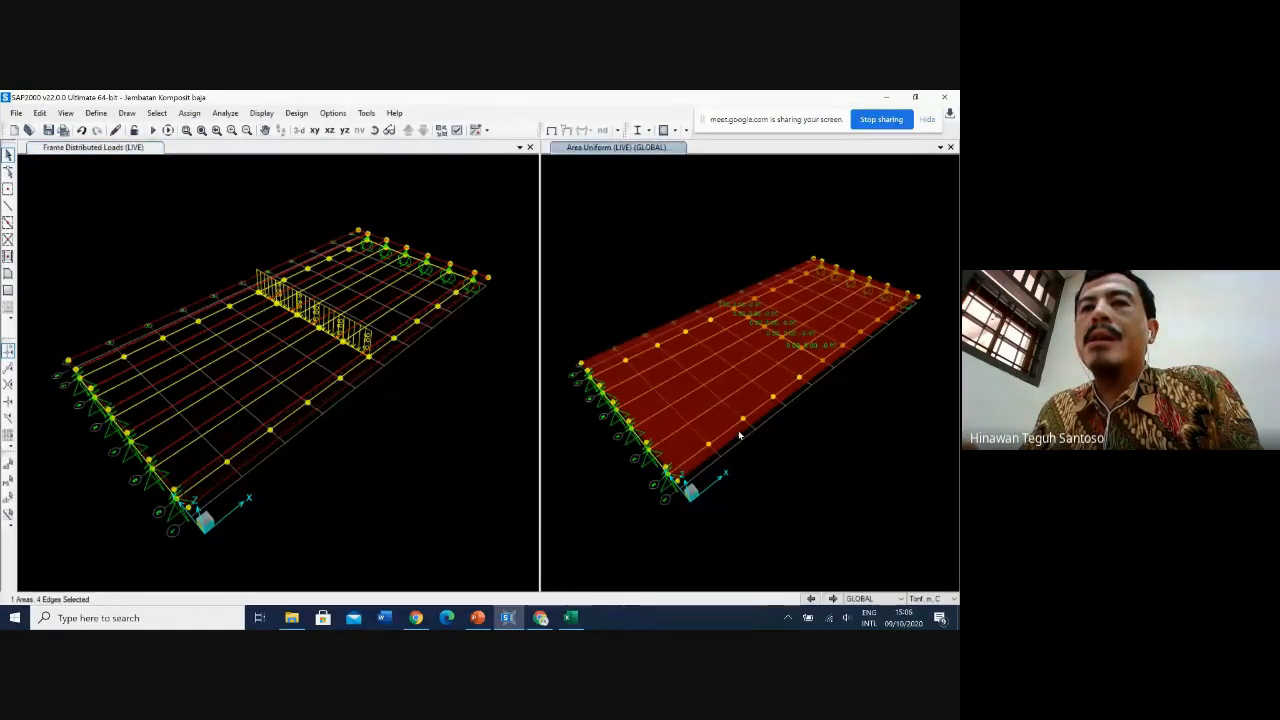
click(631, 347)
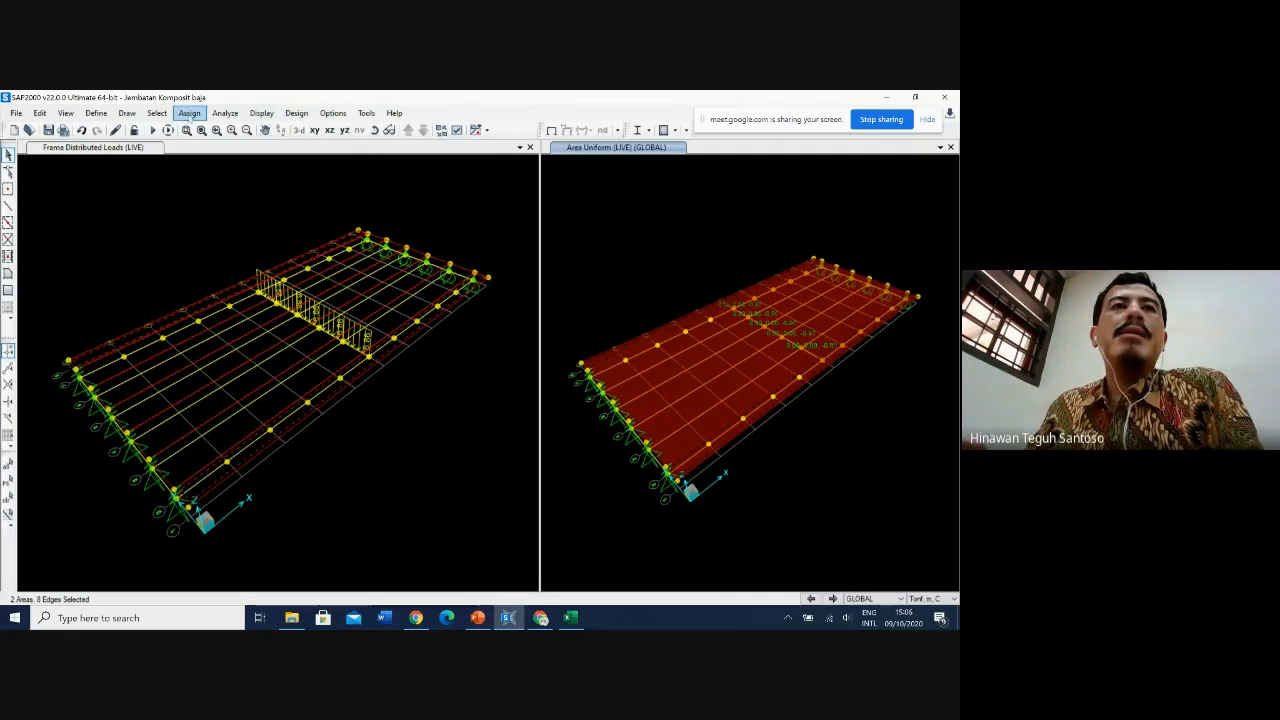
click(189, 113)
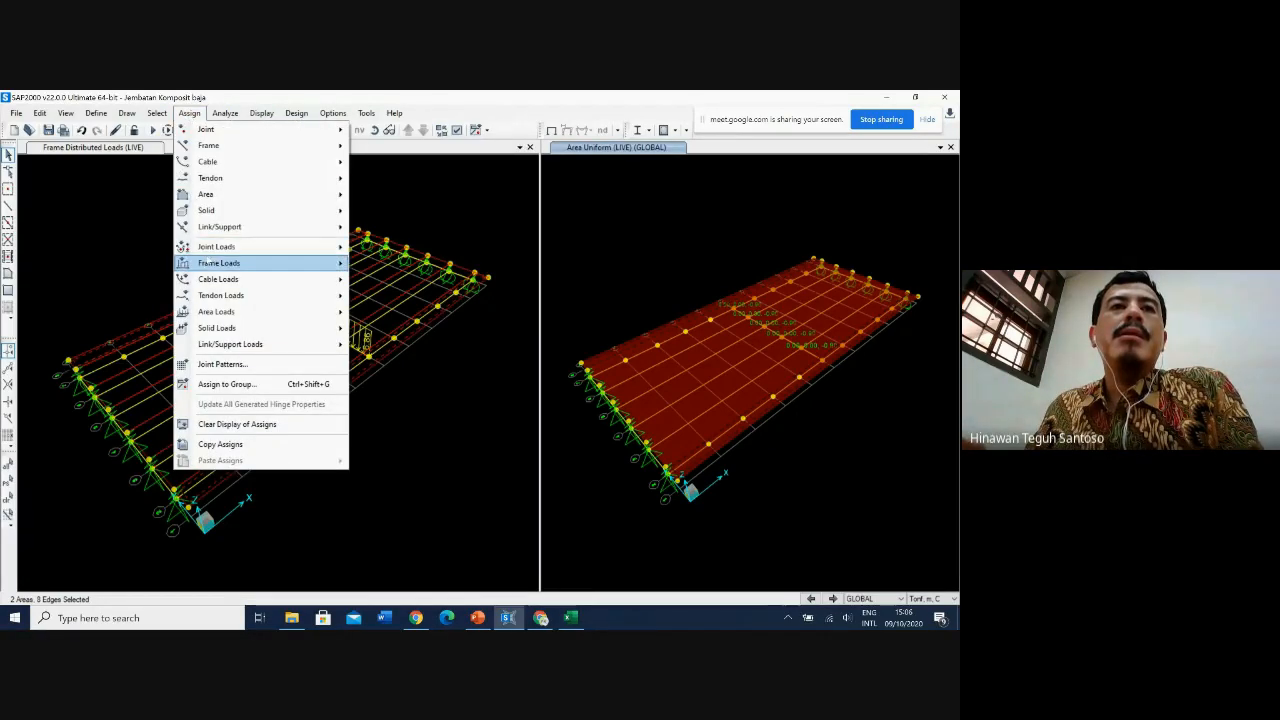
mouse_move(251, 314)
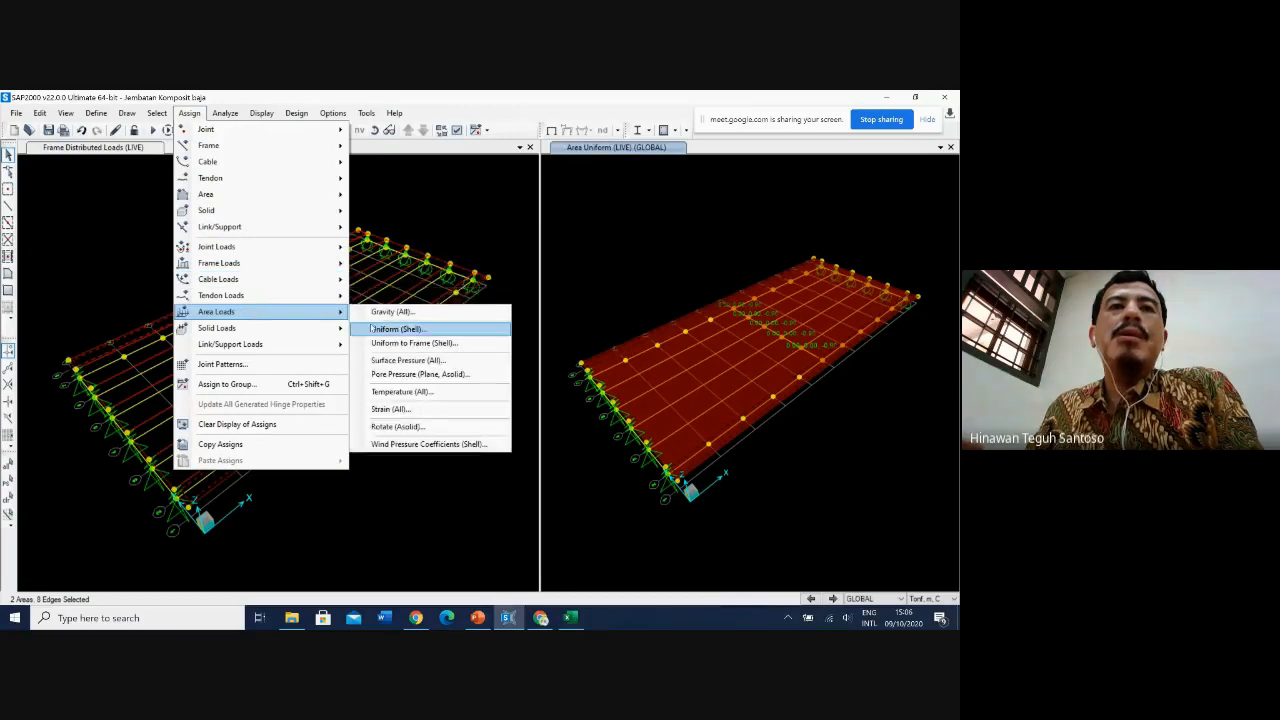
click(434, 330)
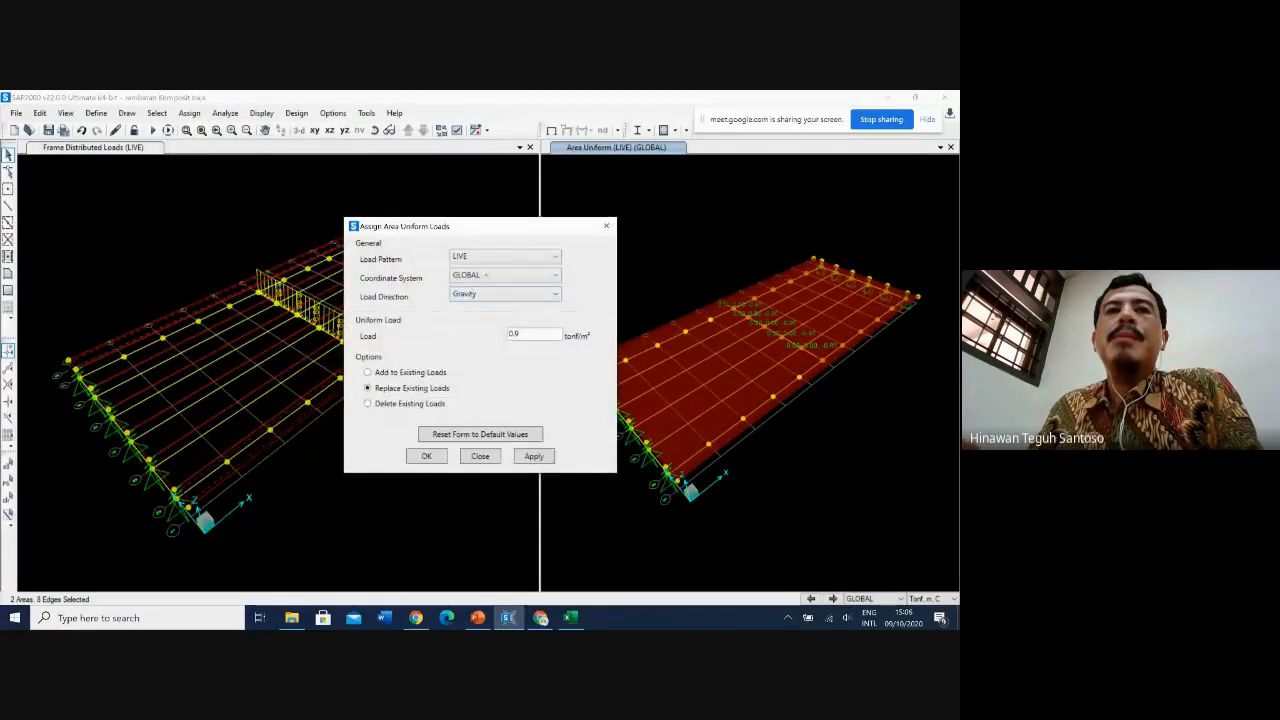
click(499, 258)
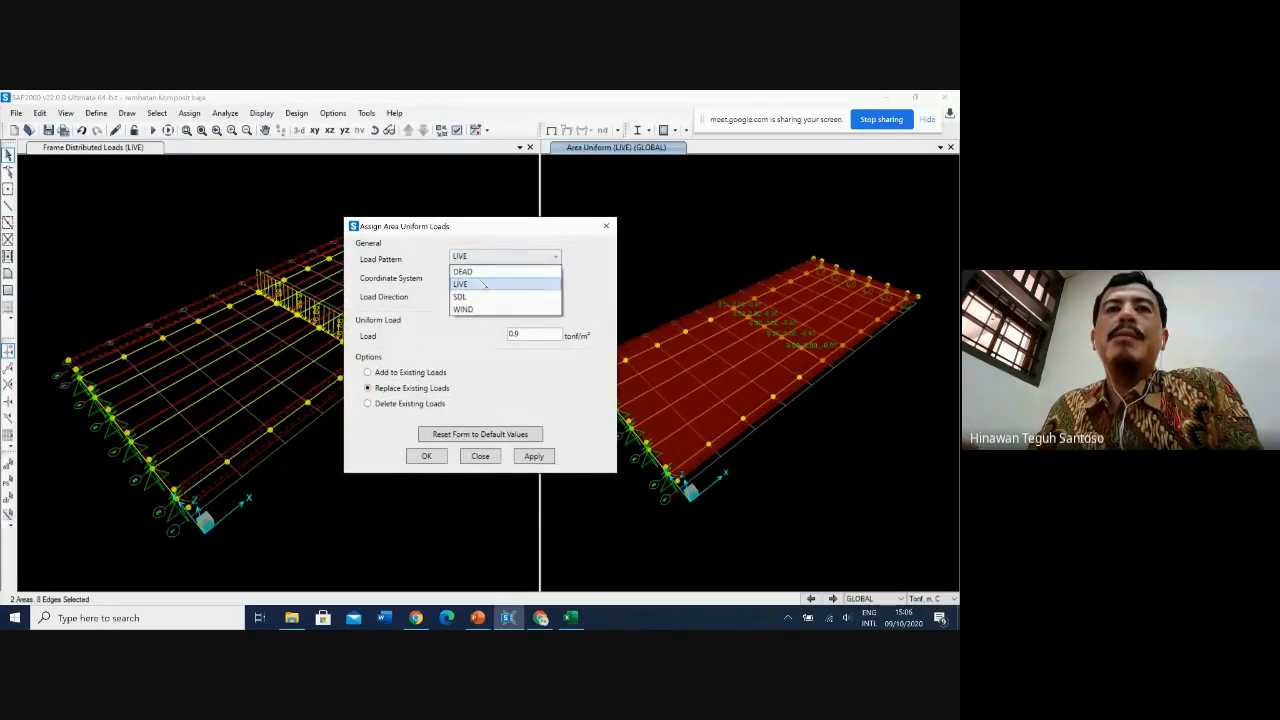
click(487, 285)
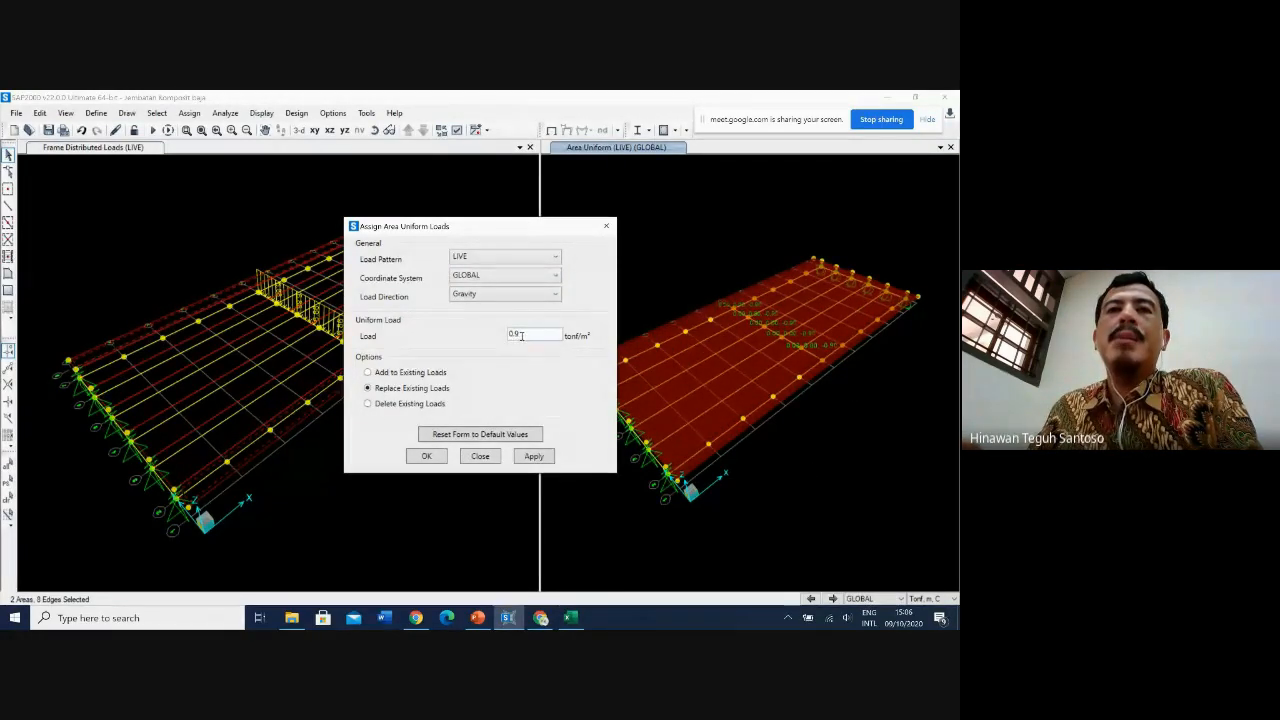
Step: Consult the pedestrian load entry (BEBAN PEJALAN KAKI) on the RESUME BEBAN slide in PowerPoint, and return to SAP2000
click(477, 617)
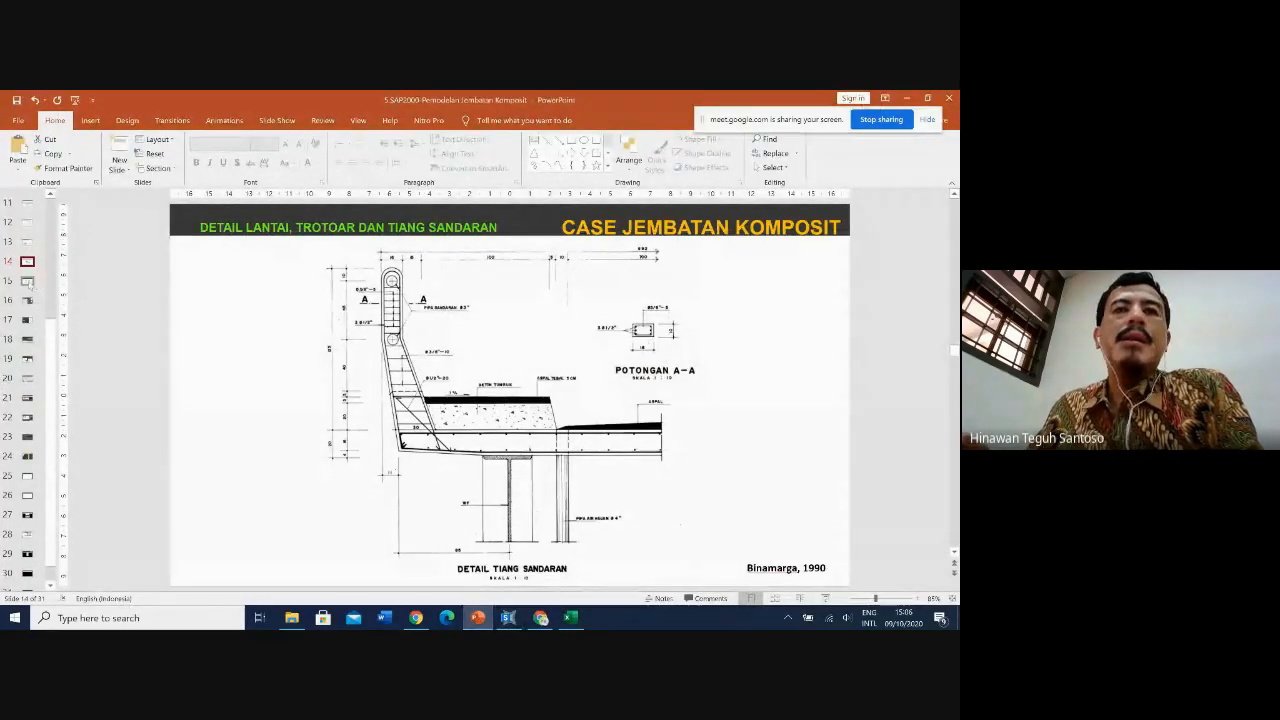
click(27, 299)
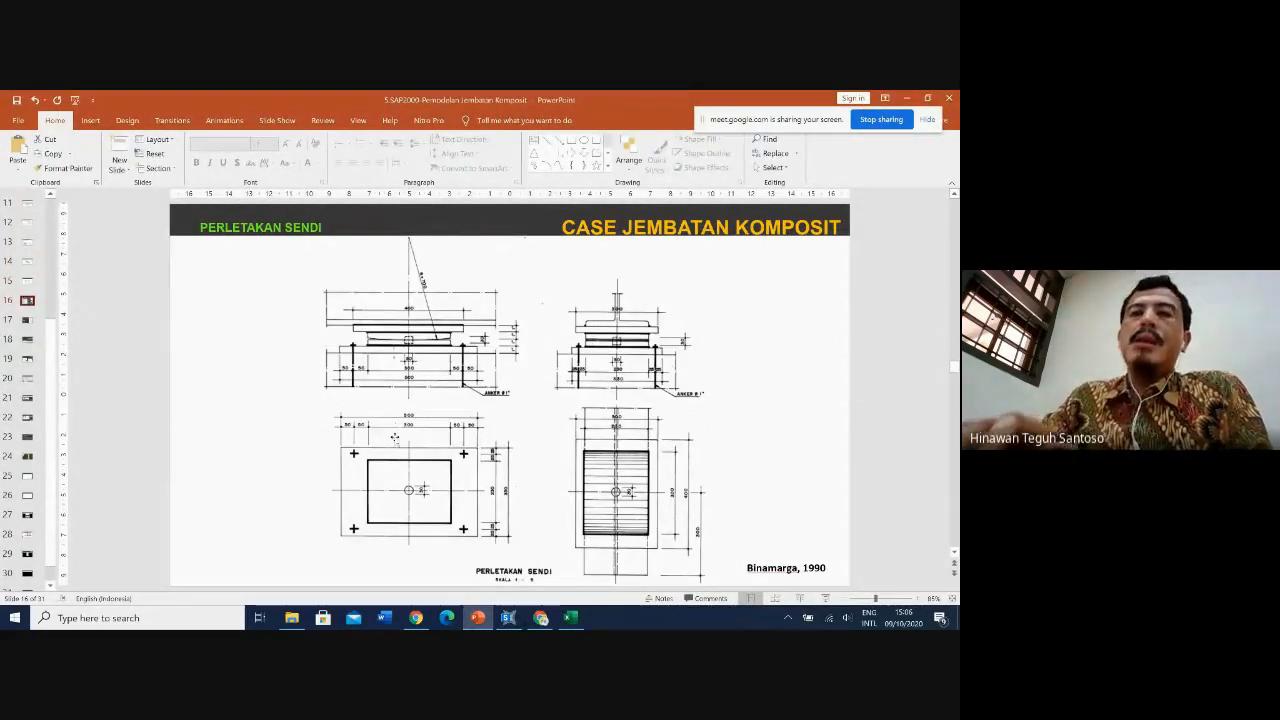
key(Down)
key(Down)
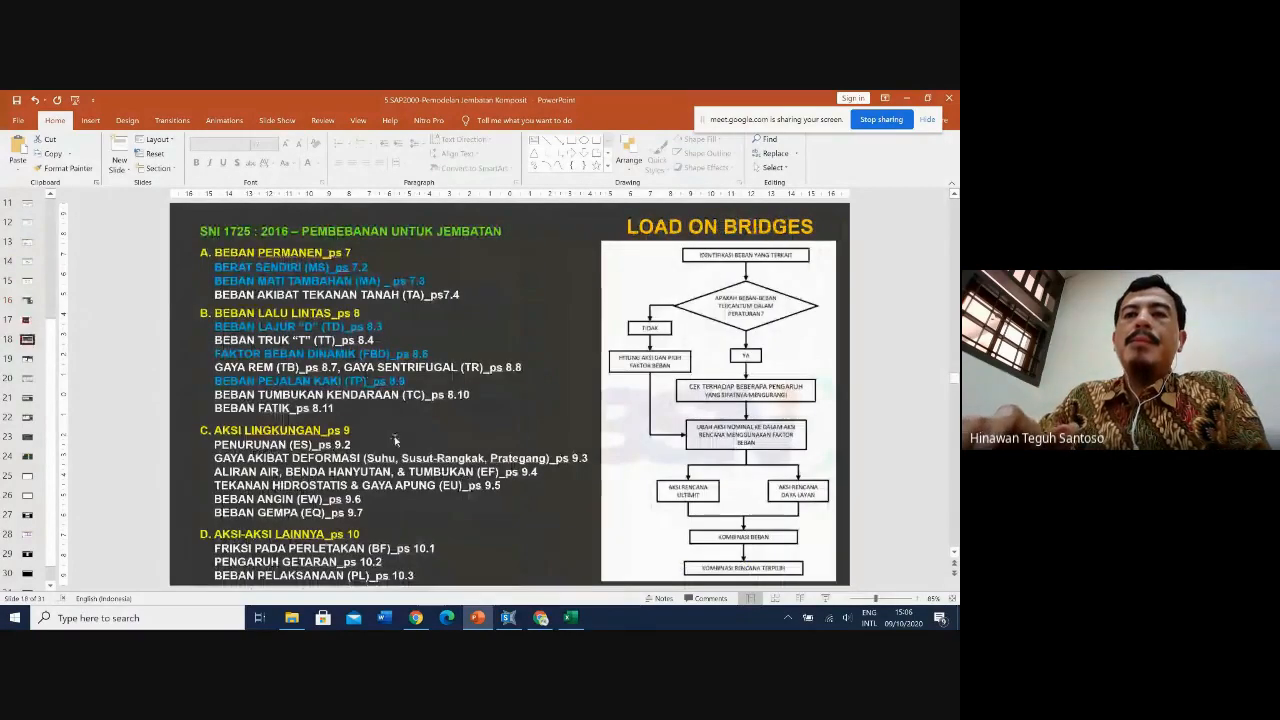
key(Down)
key(Down)
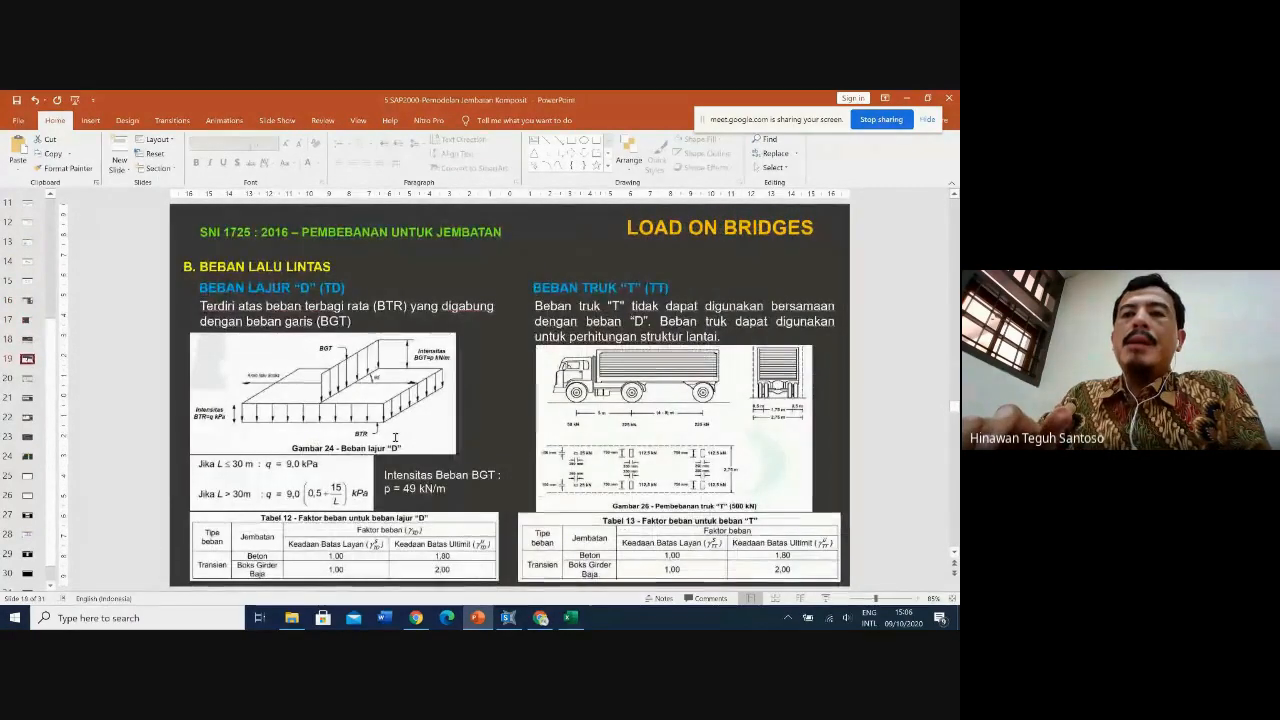
key(Down)
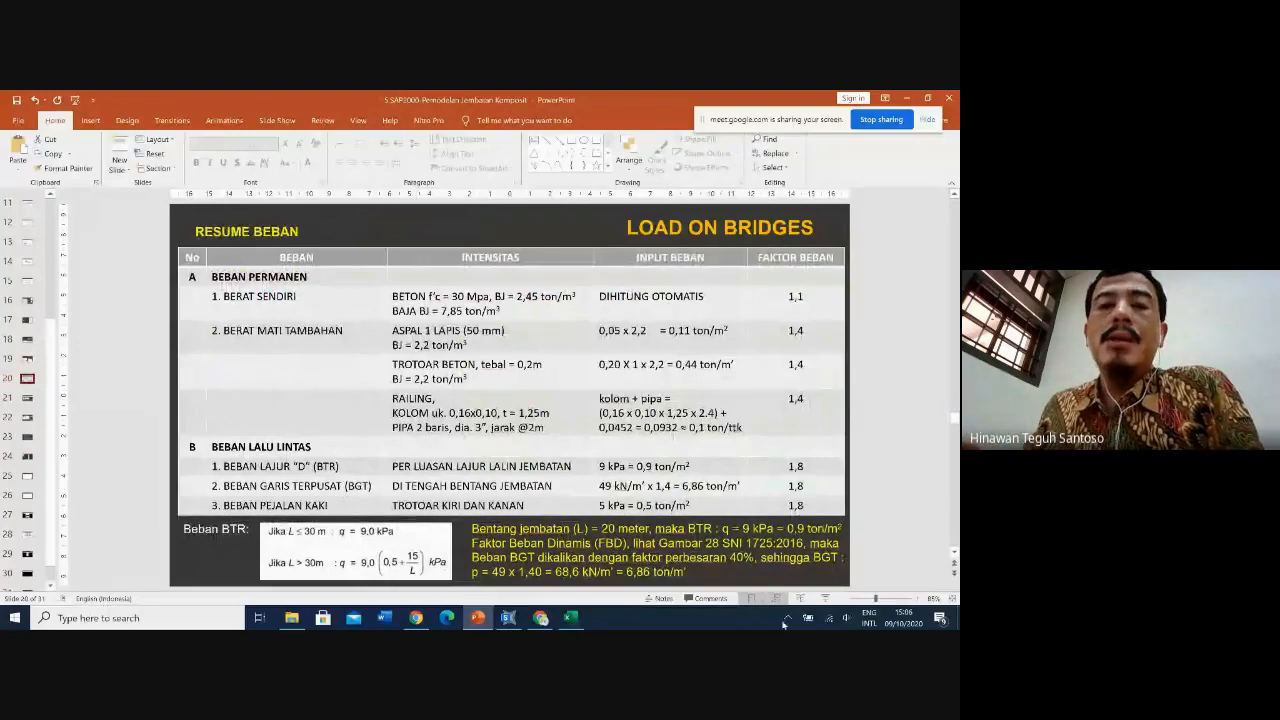
click(509, 619)
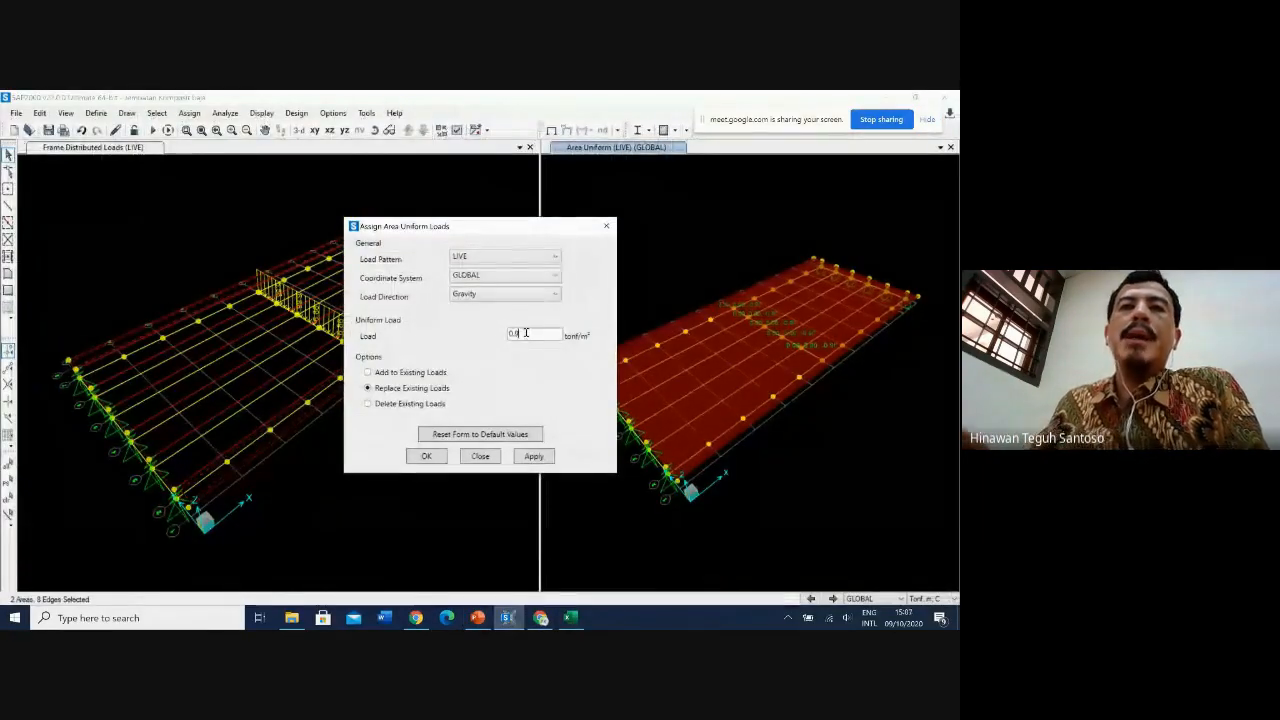
Step: Assign a uniform gravity load of 0.5 tonf/m² under the LIVE pattern to the selected sidewalk slab areas, replacing existing loads
text(0.5)
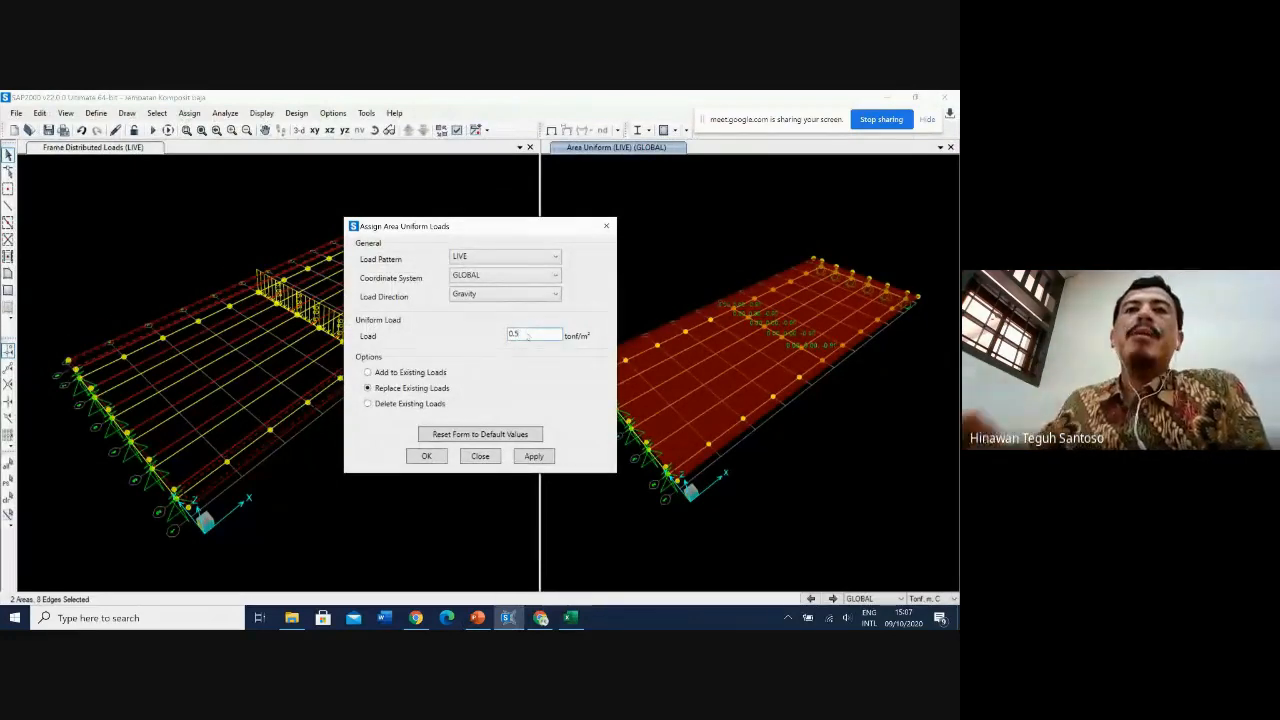
click(536, 457)
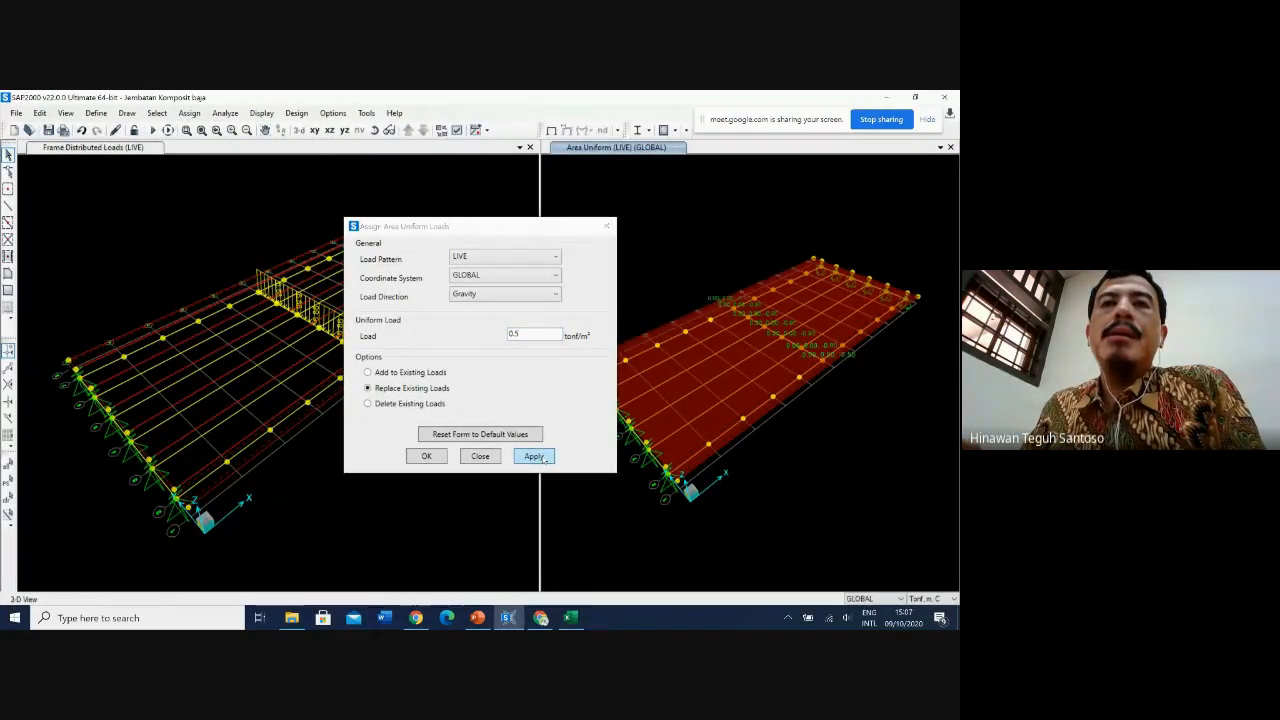
click(430, 451)
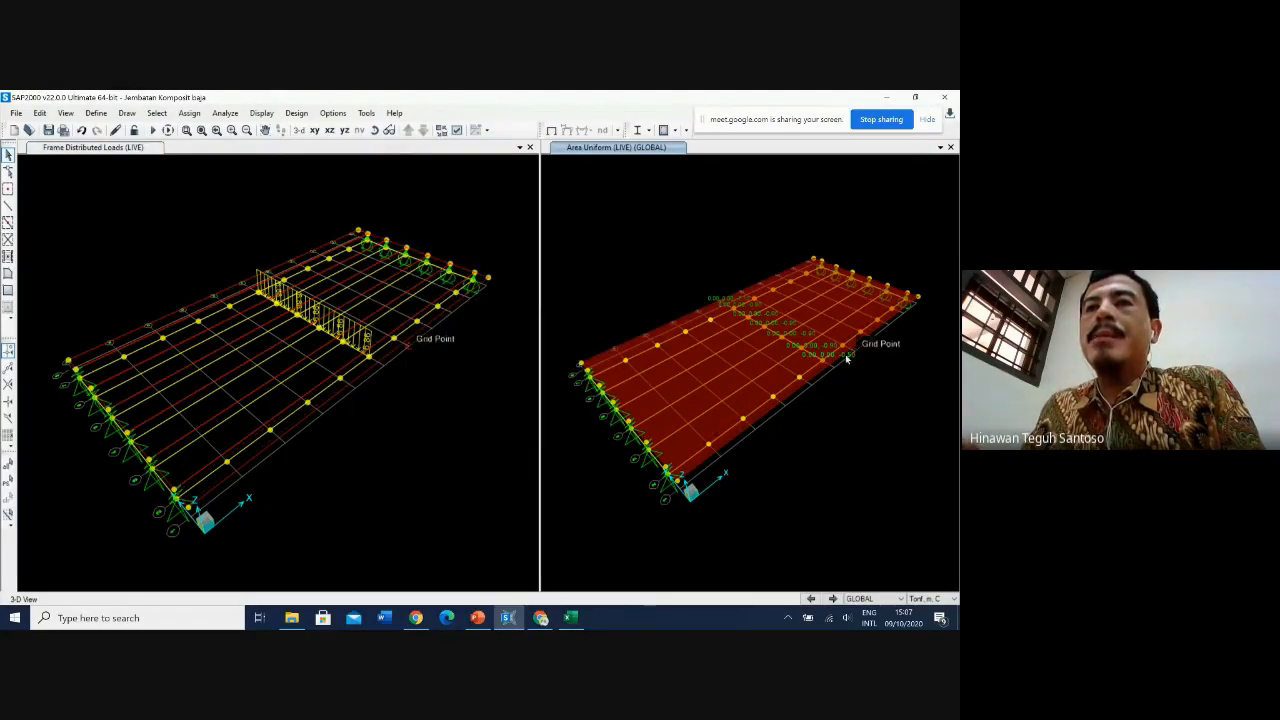
Step: Check the loads assigned to an outer sidewalk slab area and to an adjacent traffic deck area in their area information
click(817, 373)
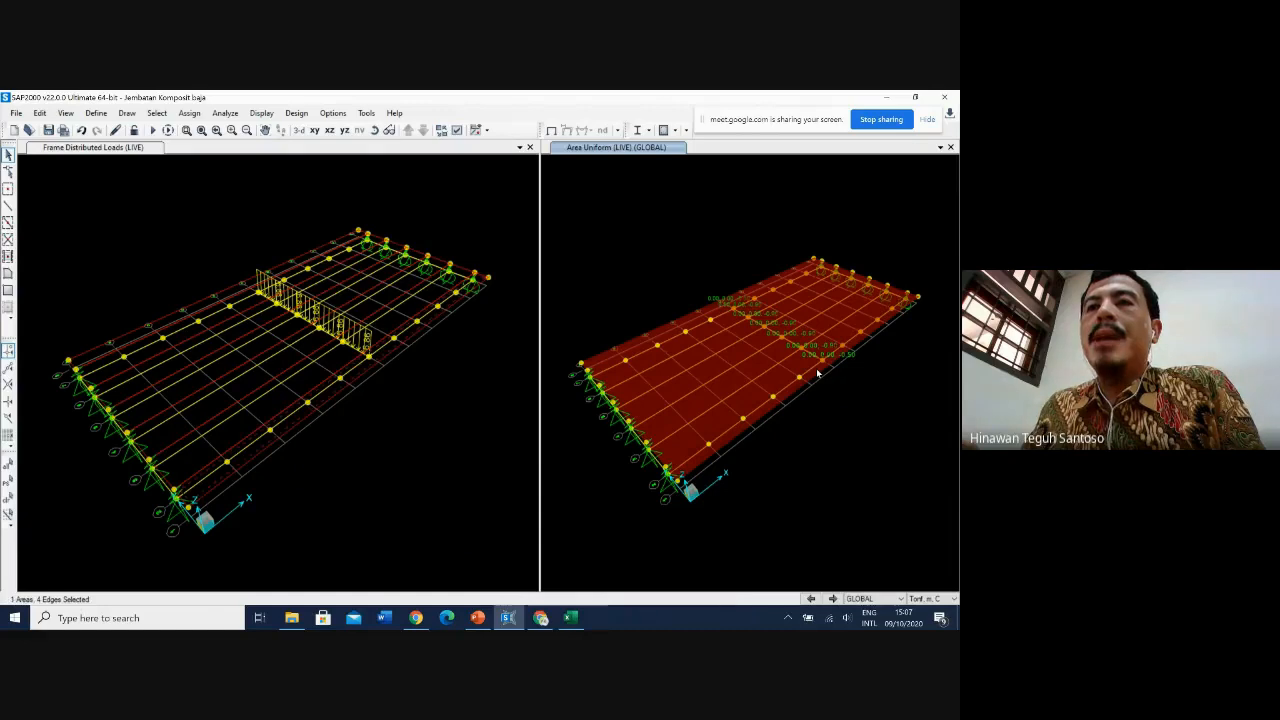
right_click(817, 373)
click(412, 220)
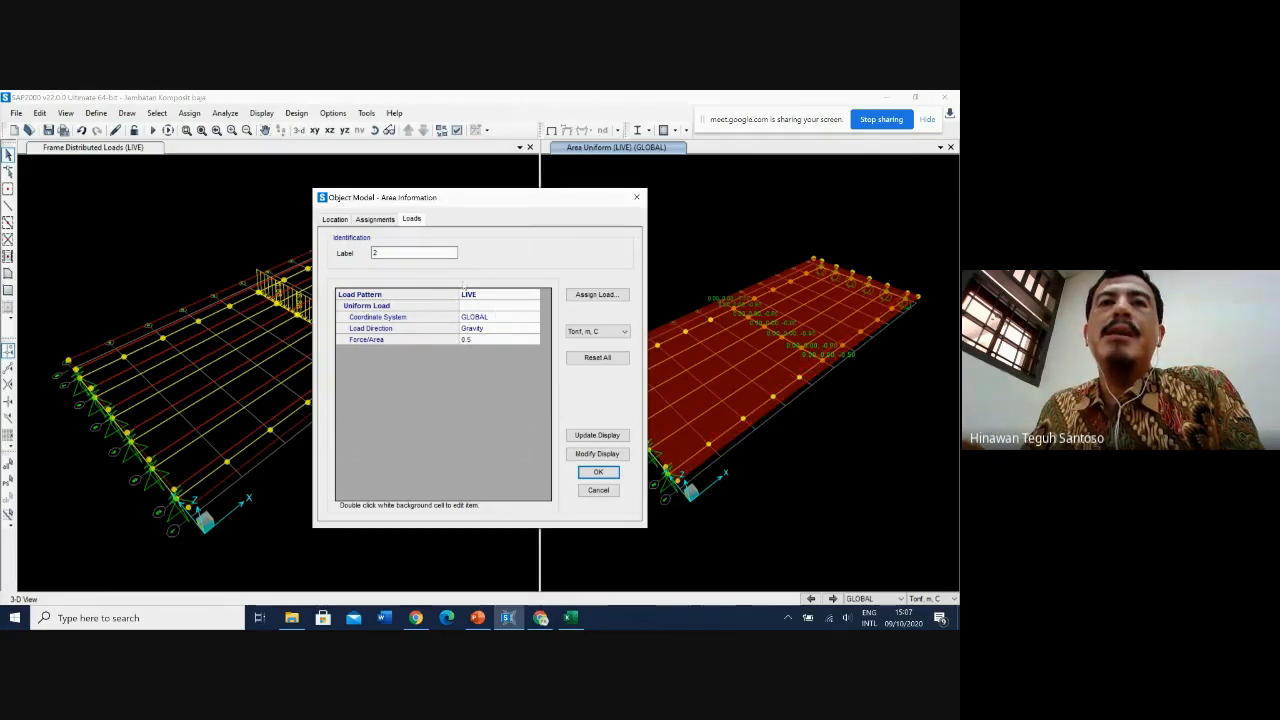
click(598, 490)
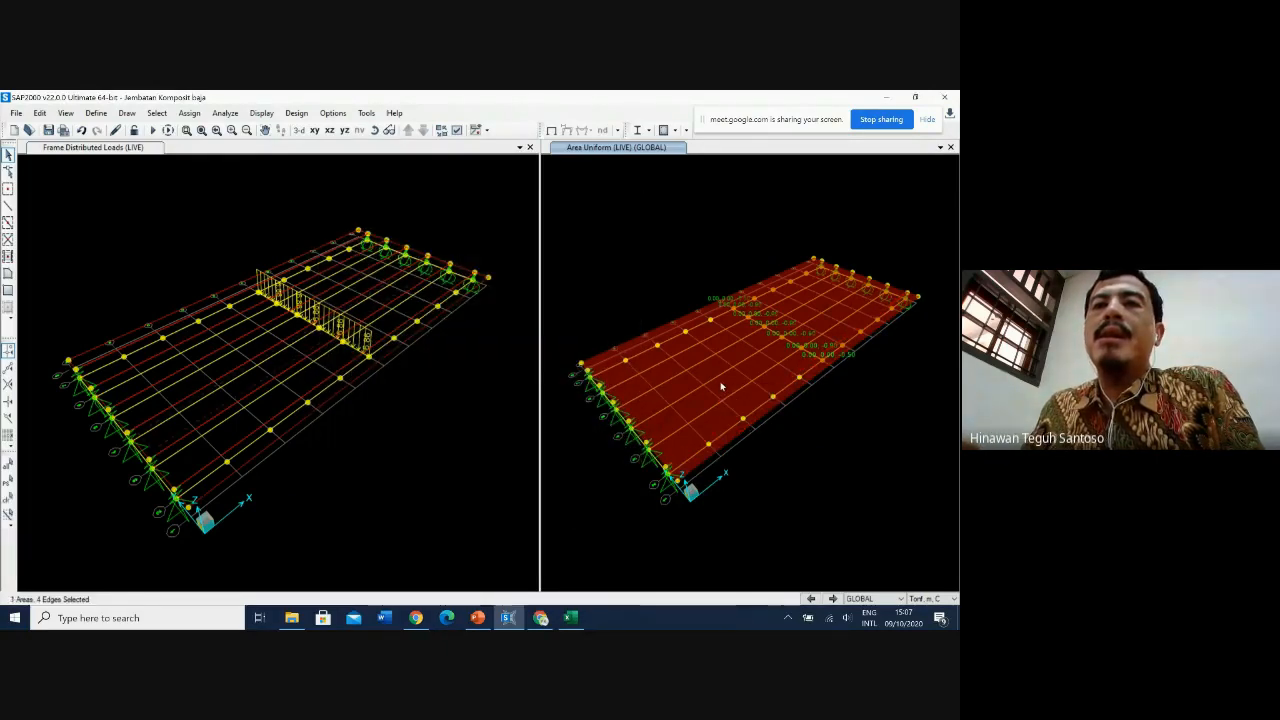
right_click(721, 386)
click(411, 218)
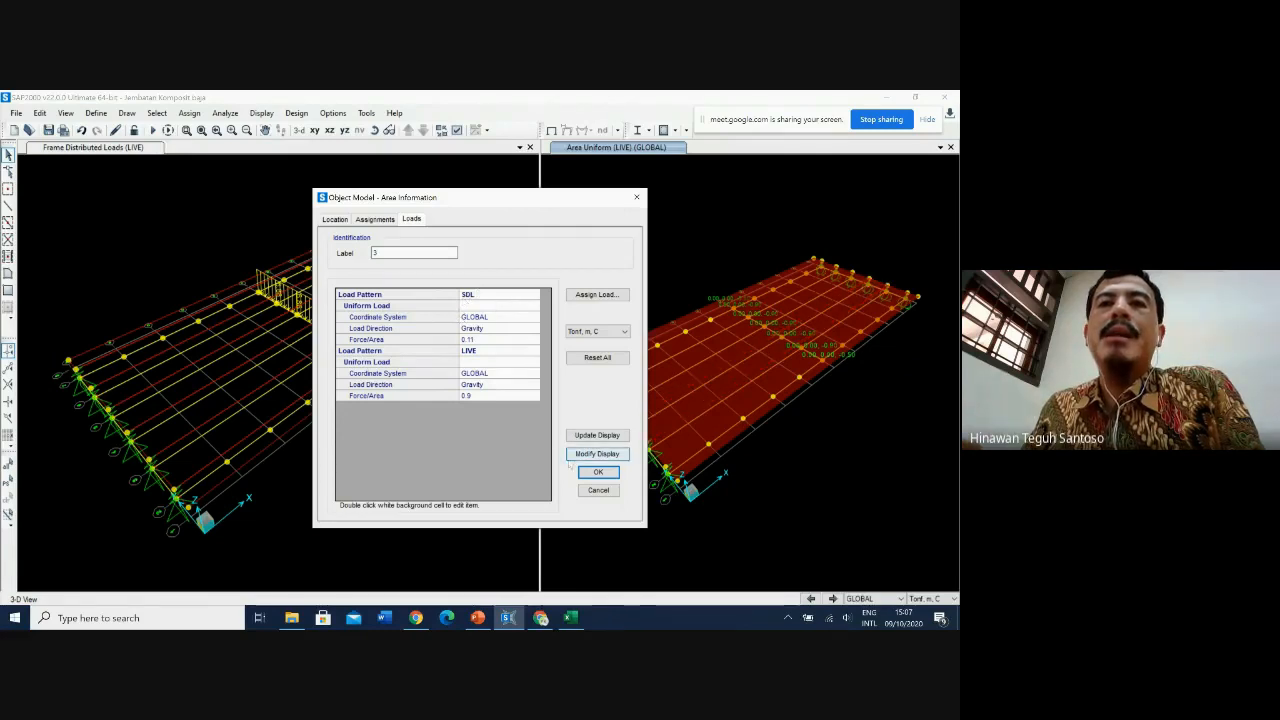
click(598, 490)
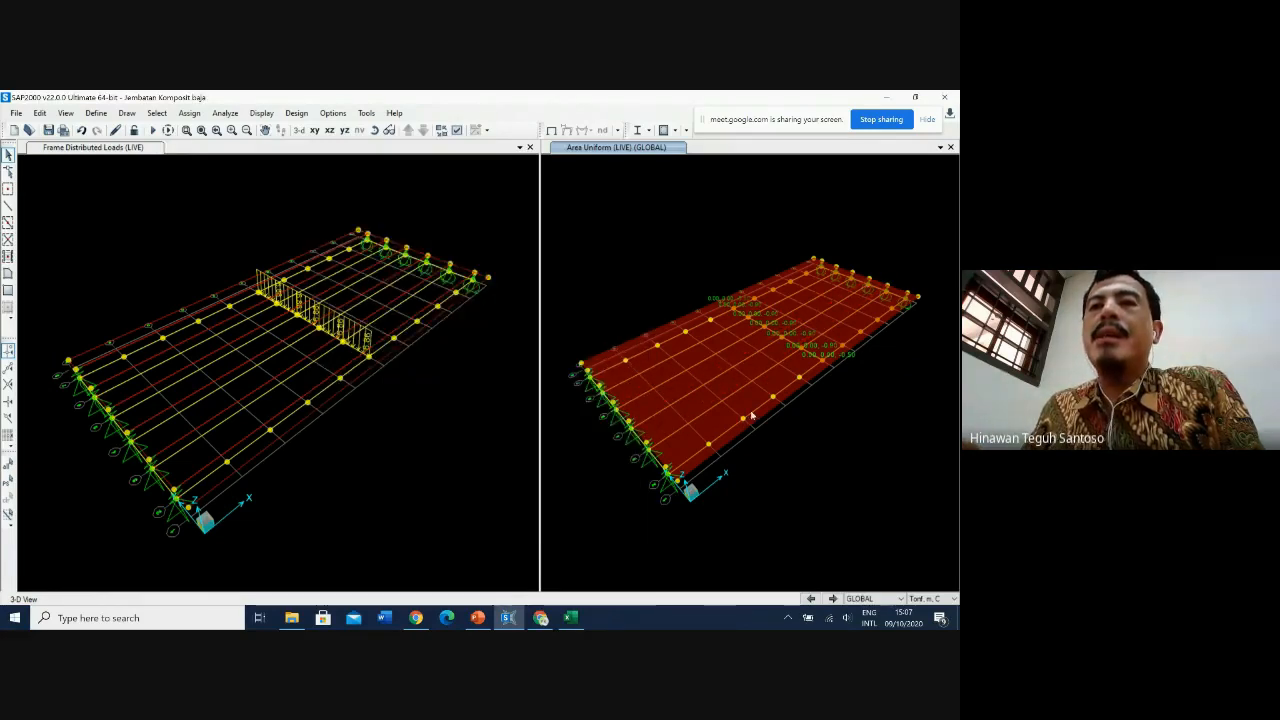
Step: Check the distributed loads assigned to the edge girder beside the sidewalk in its line information
click(757, 413)
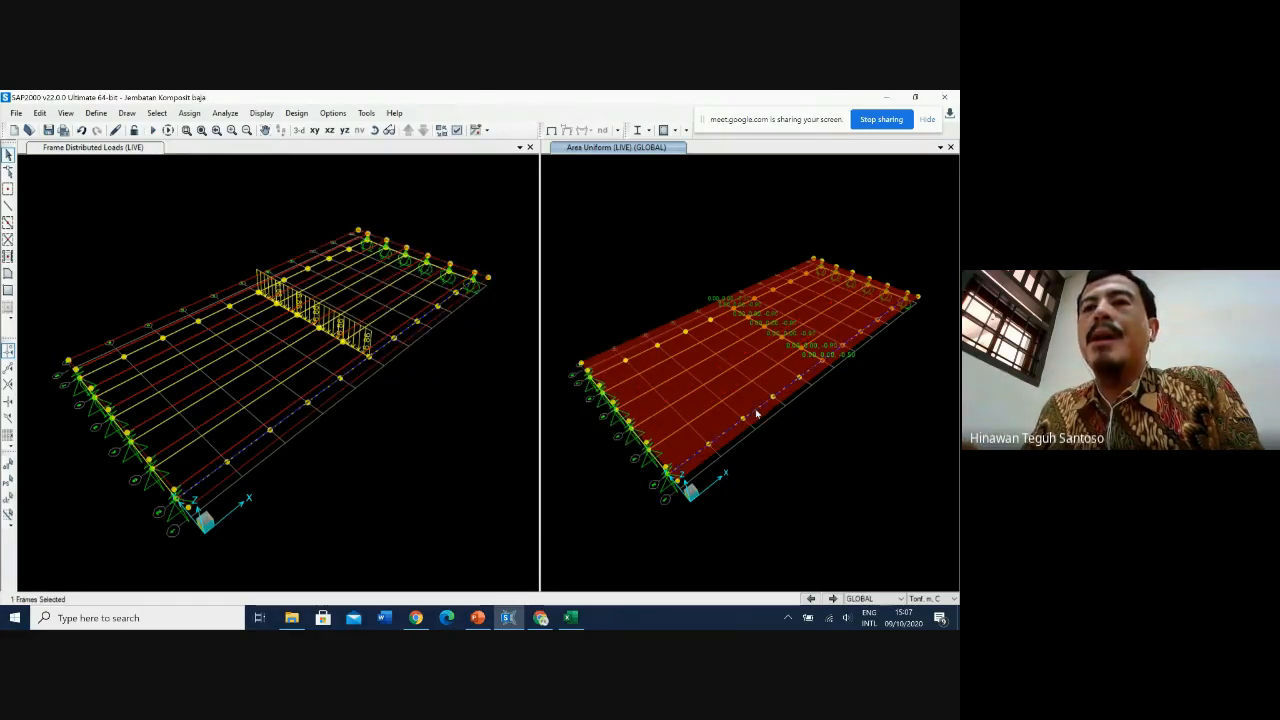
right_click(757, 413)
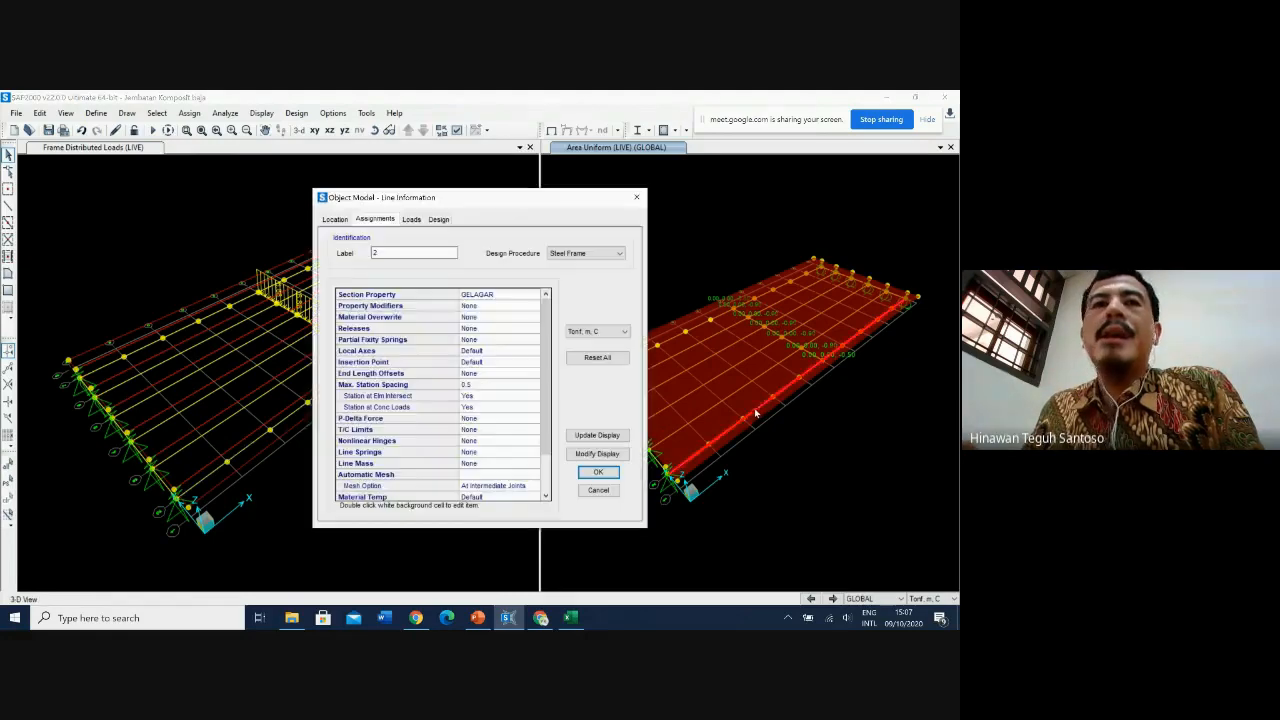
click(419, 225)
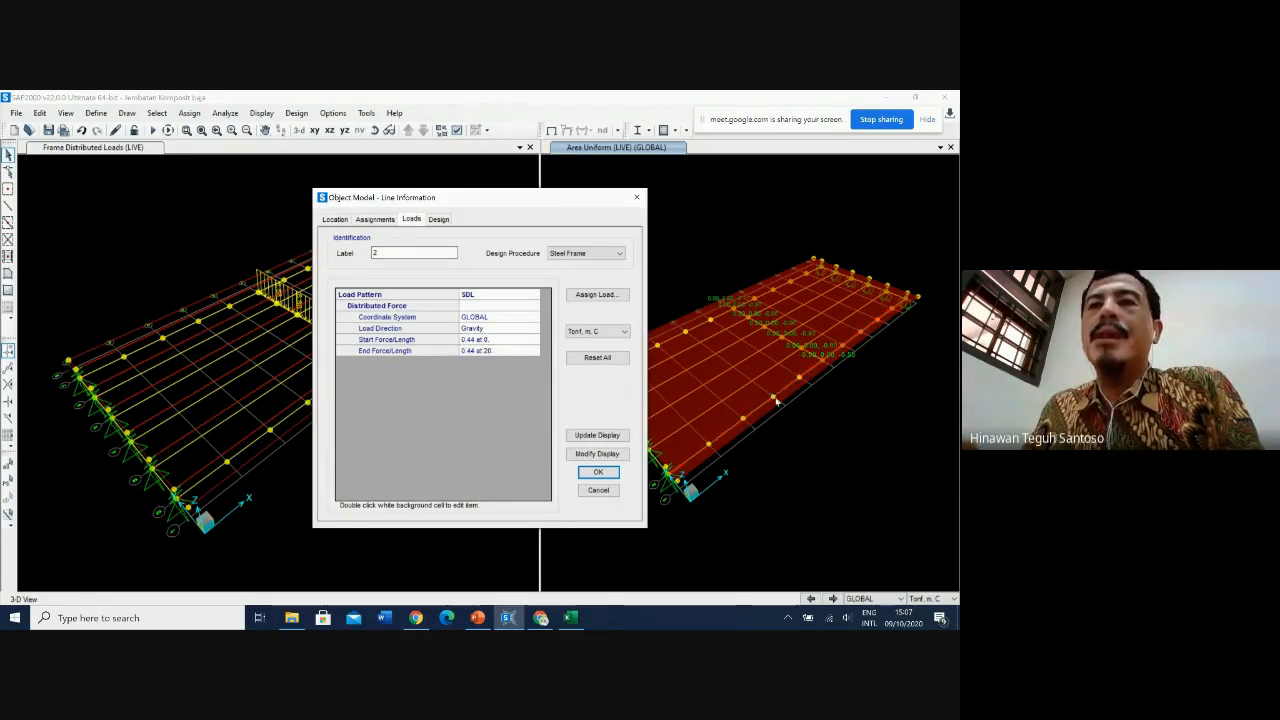
click(598, 491)
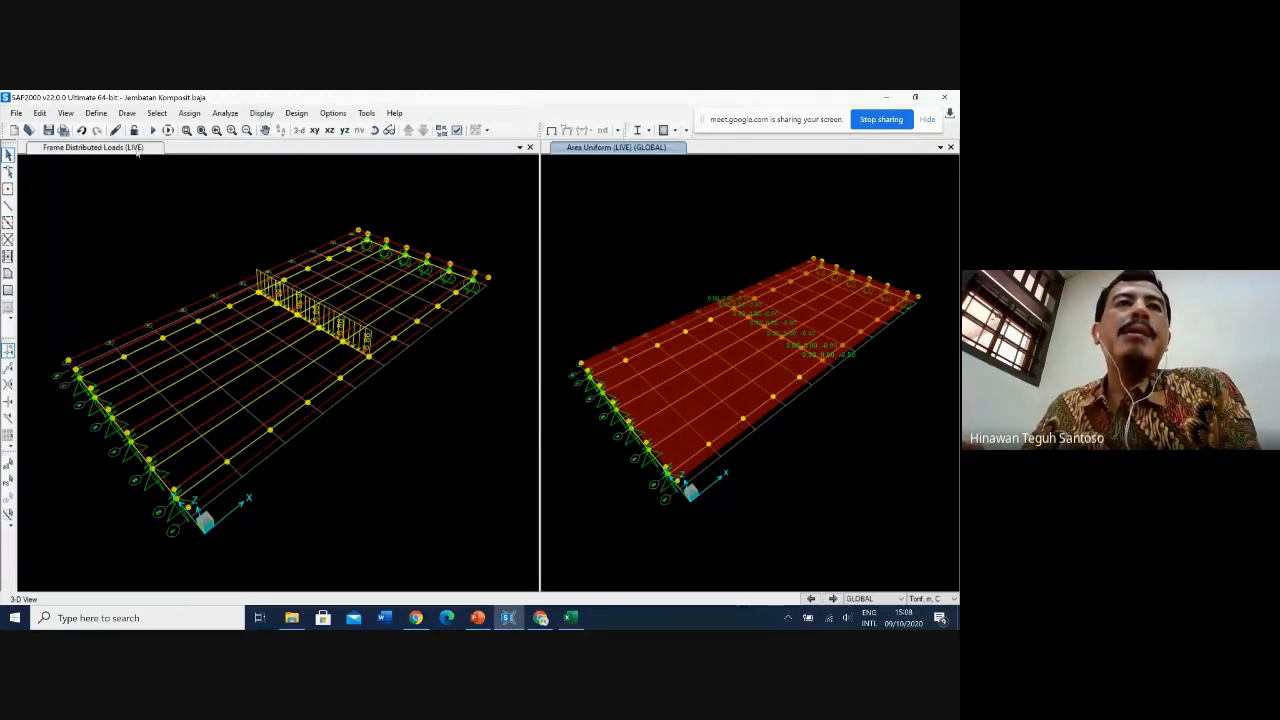
Step: Show the frame distributed loads view in the XY plane, and find the wind load (BEBAN ANGIN) summary slide in PowerPoint
click(138, 150)
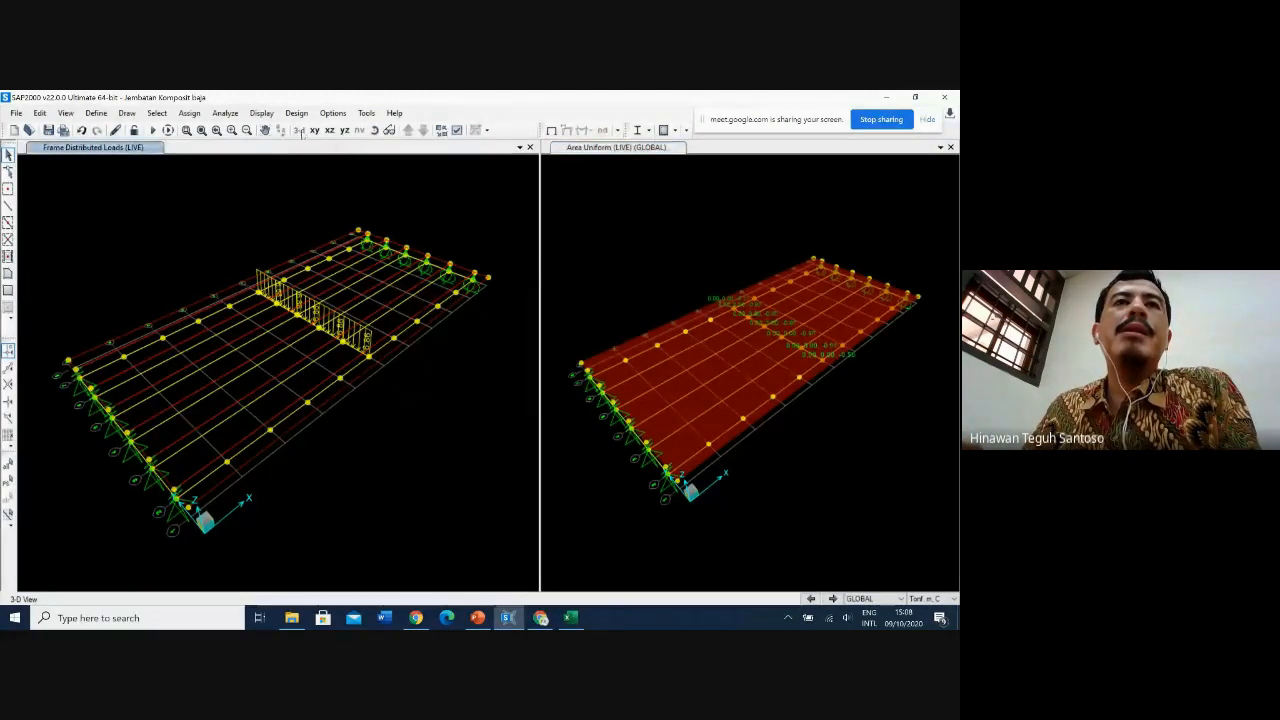
click(314, 130)
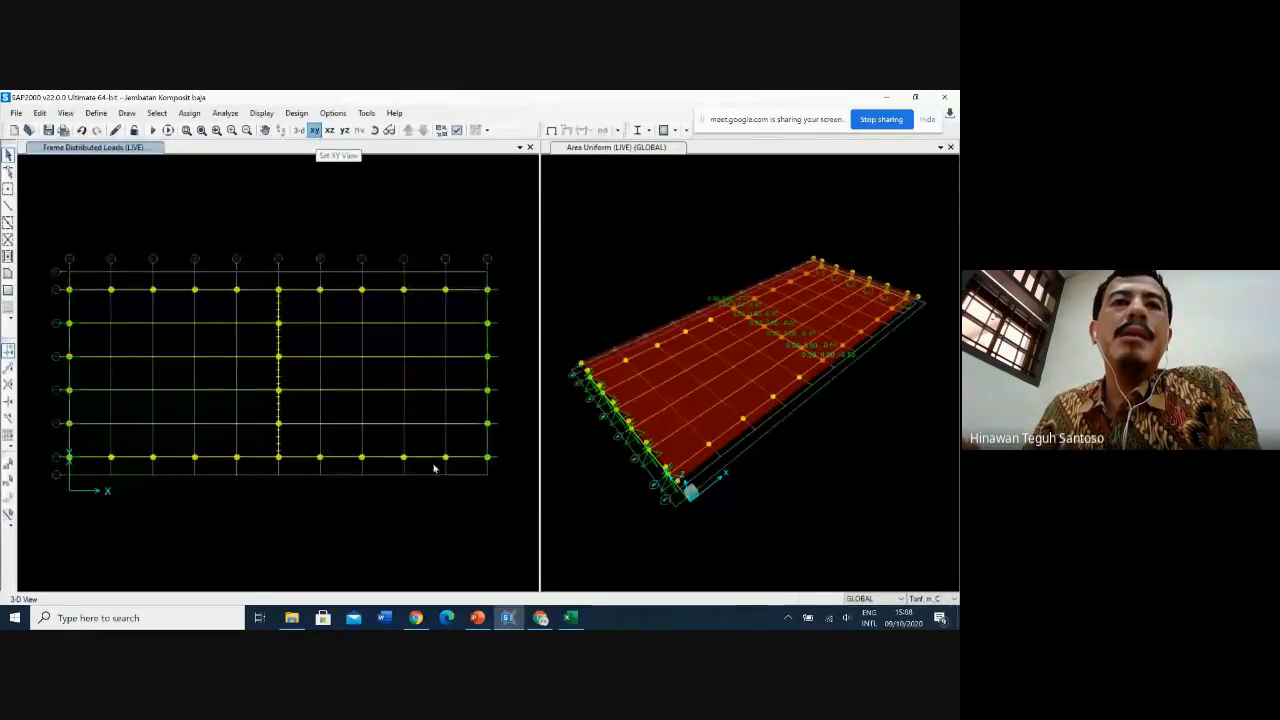
click(28, 361)
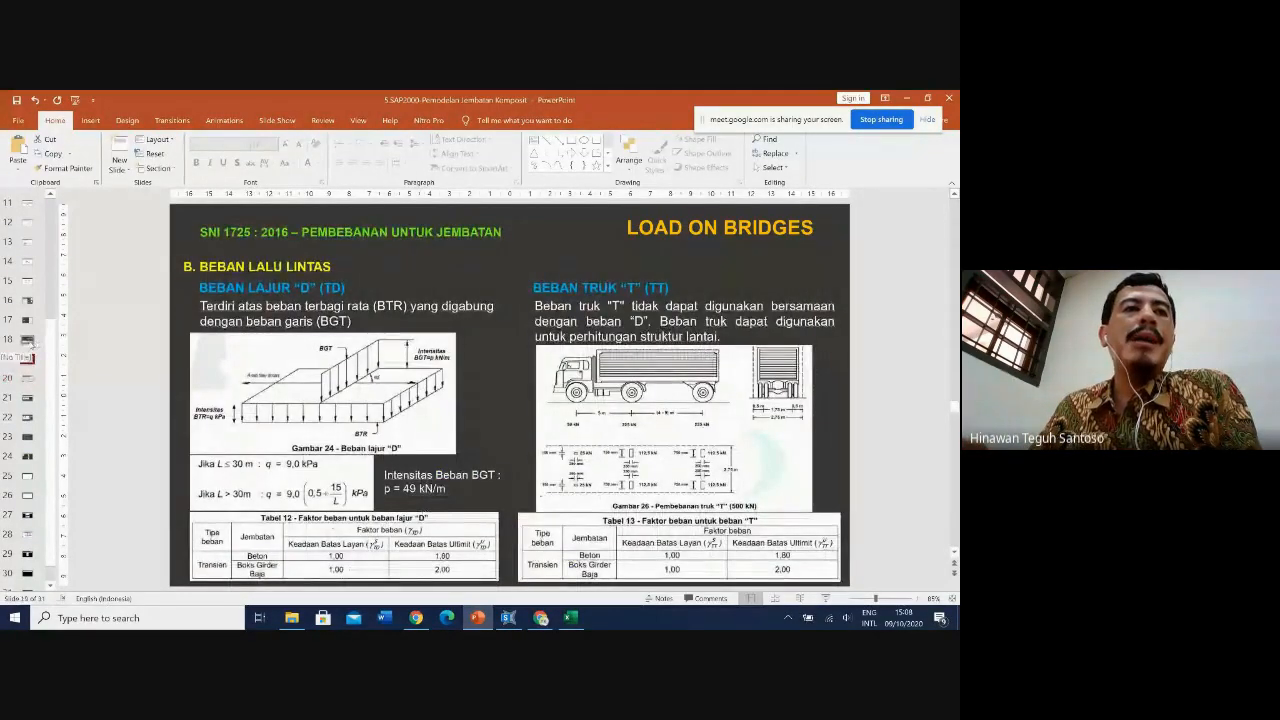
click(28, 340)
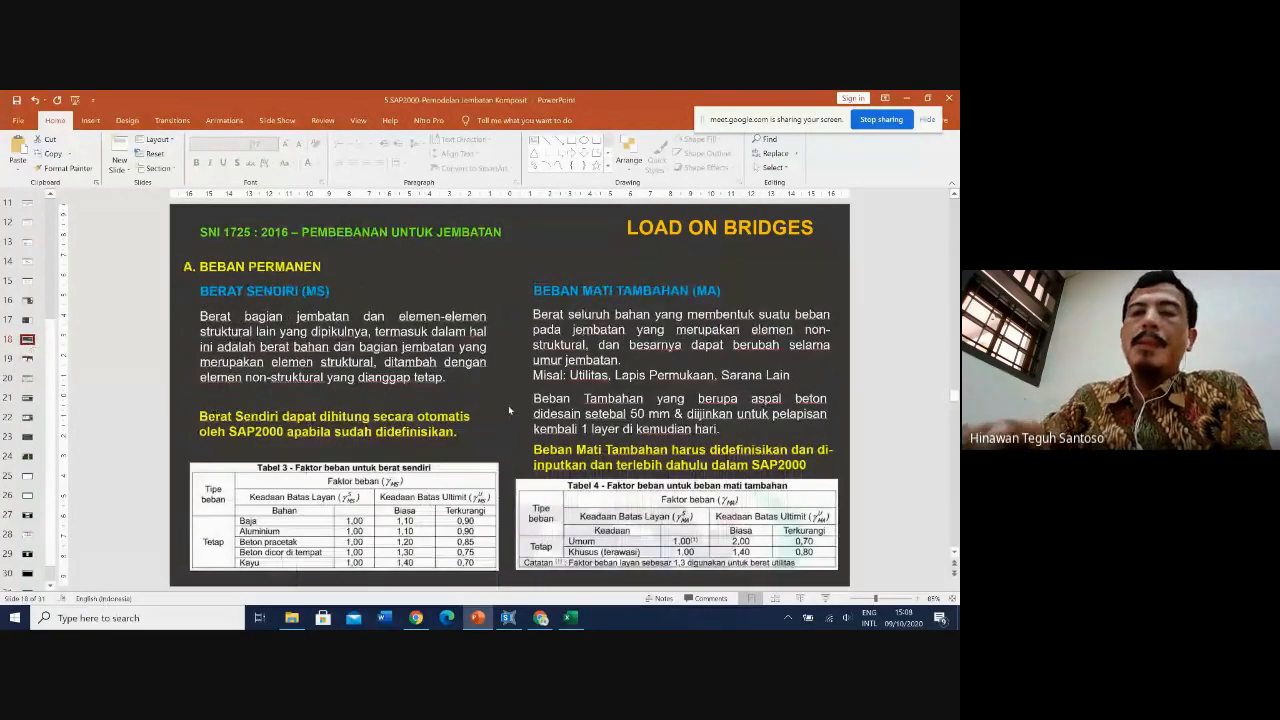
scroll(508, 405, down, 4)
scroll(510, 408, up, 1)
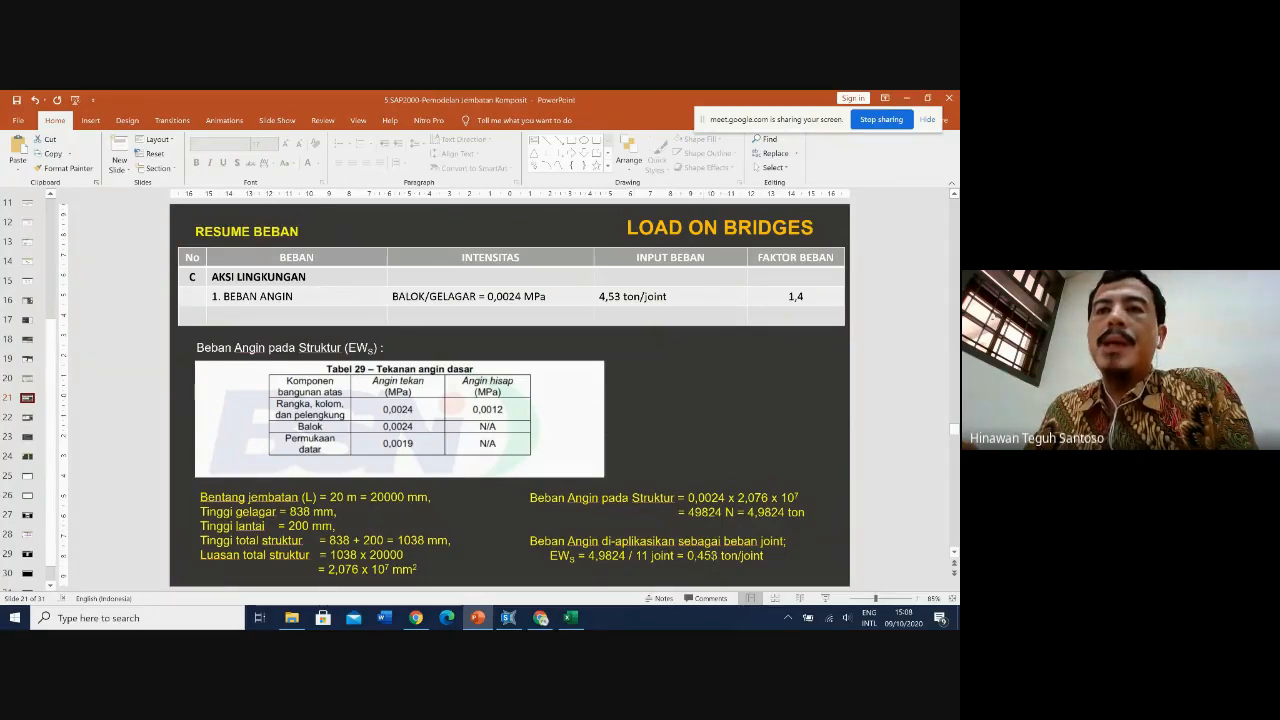
Step: Correct the wind load's INPUT BEBAN entry in the slide table to 0,453 ton/joint, and return to SAP2000
click(660, 311)
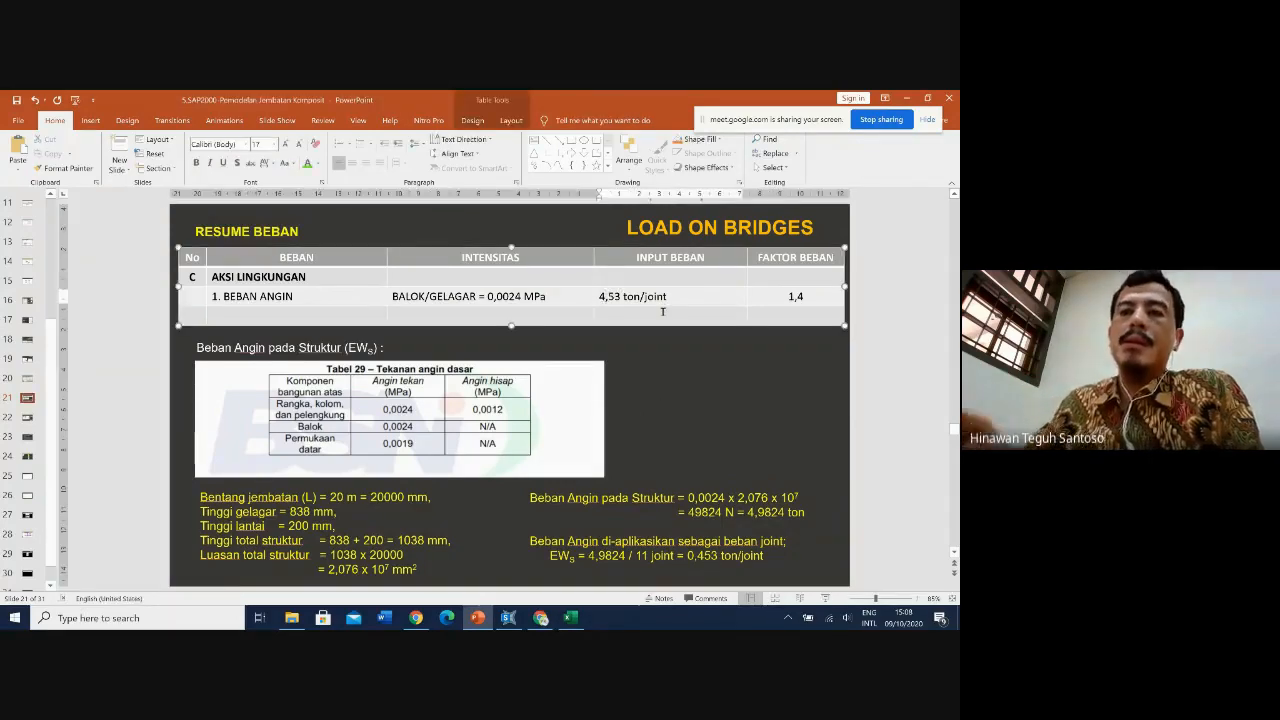
text(0,)
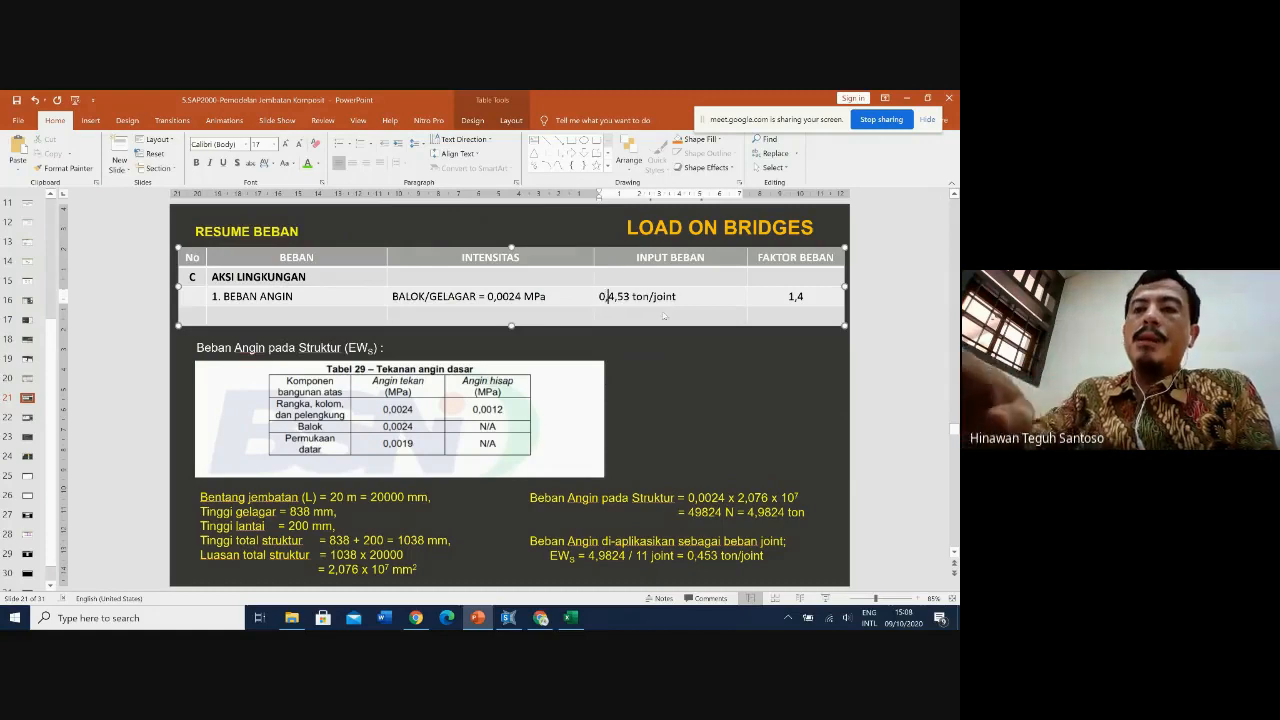
key(Right)
key(Delete)
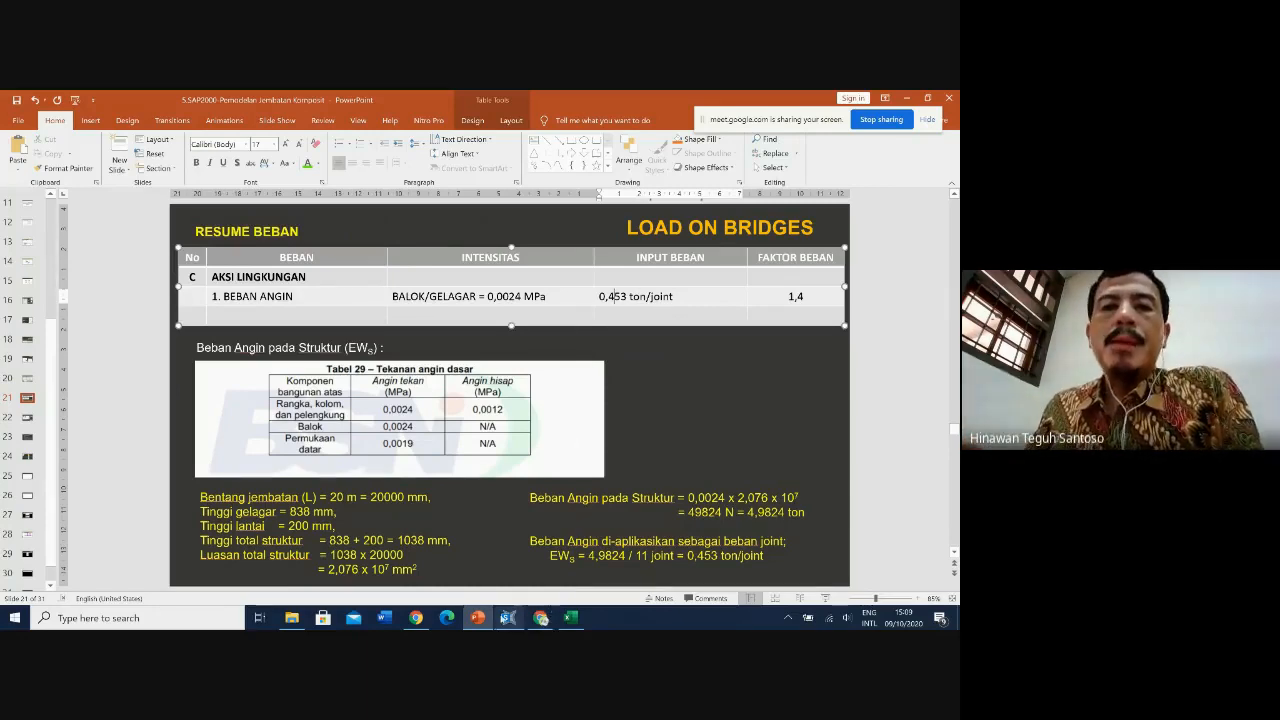
click(507, 618)
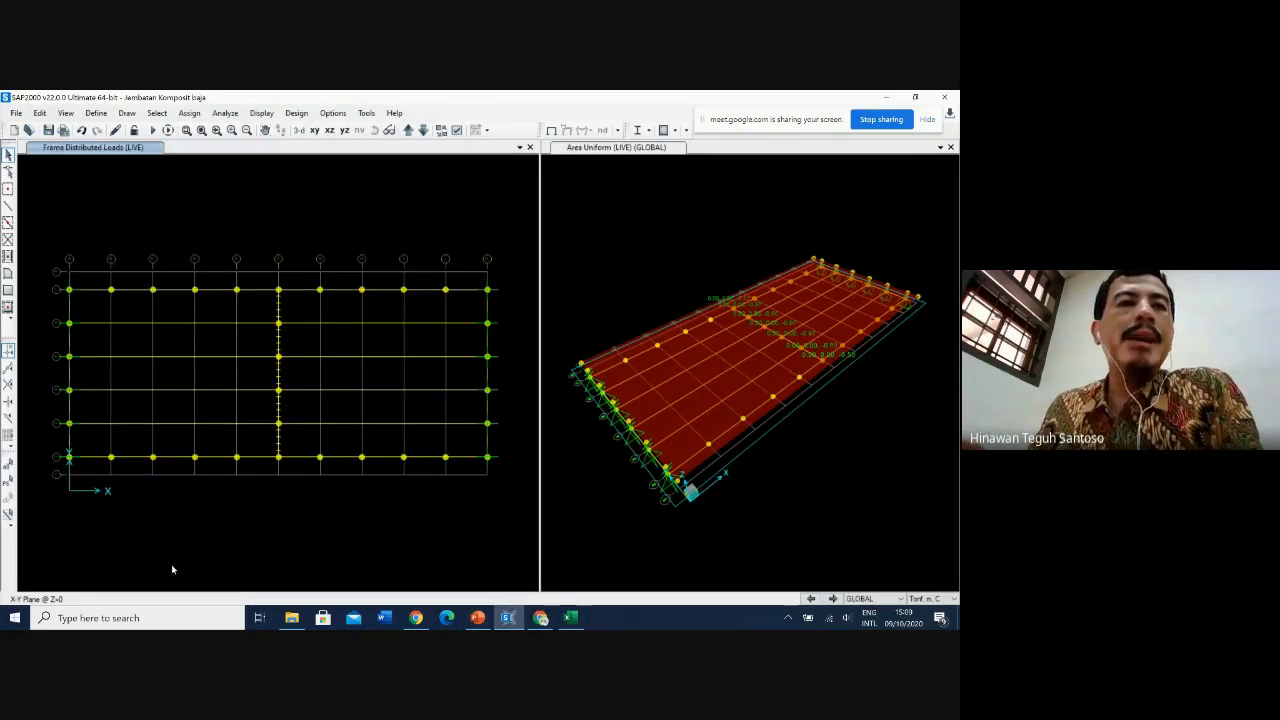
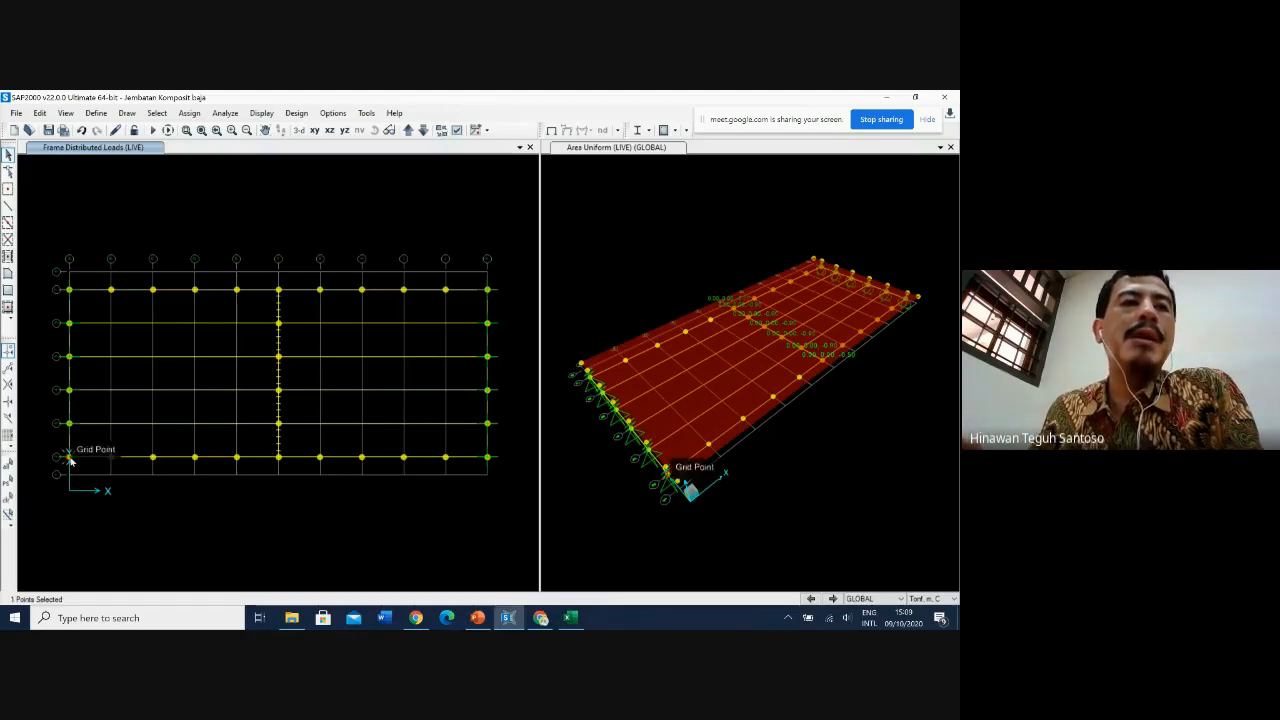
Step: Select the eleven joints along the longitudinal edge girder nearest the X axis in the plan view, and activate the 3-D area load view
click(69, 458)
click(111, 458)
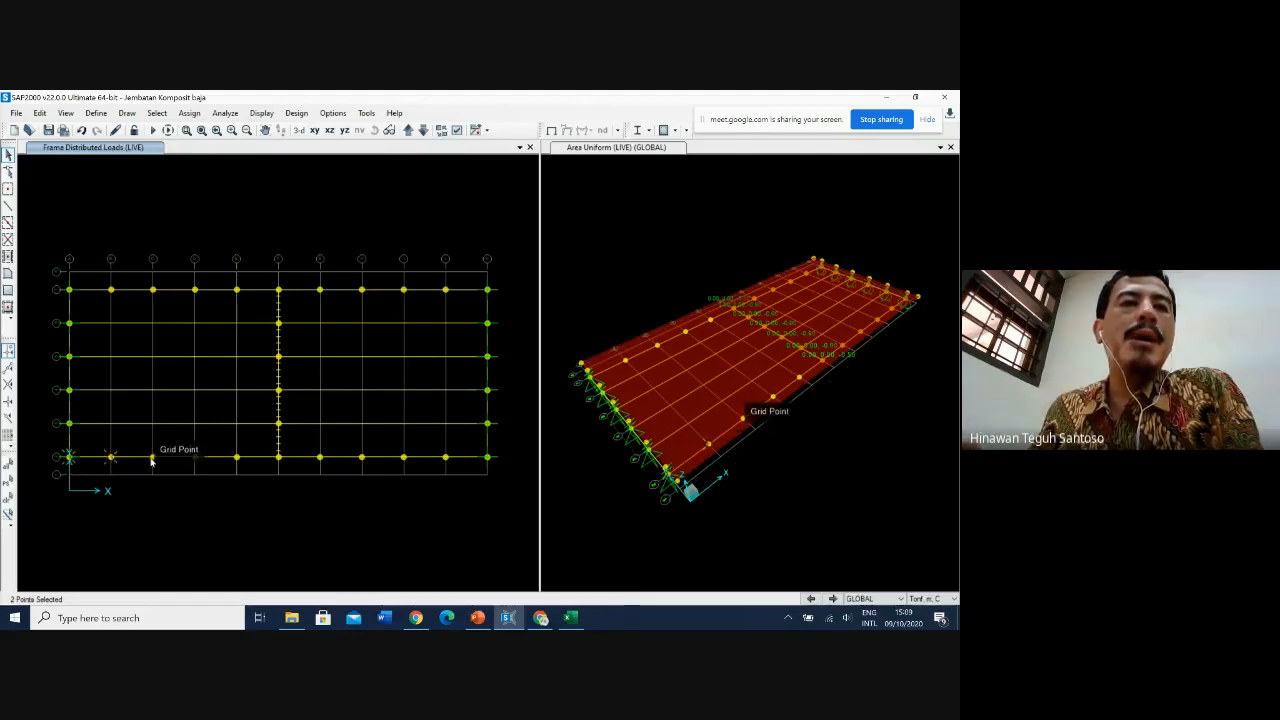
click(153, 458)
click(195, 458)
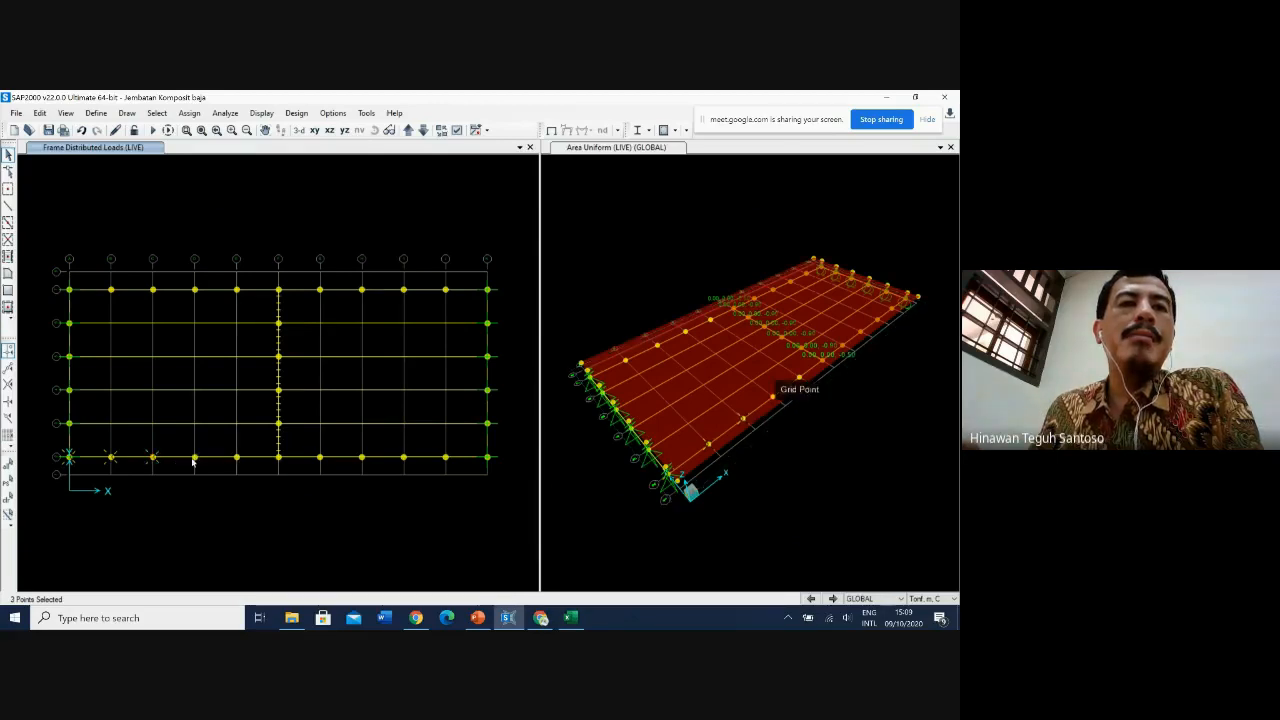
click(237, 458)
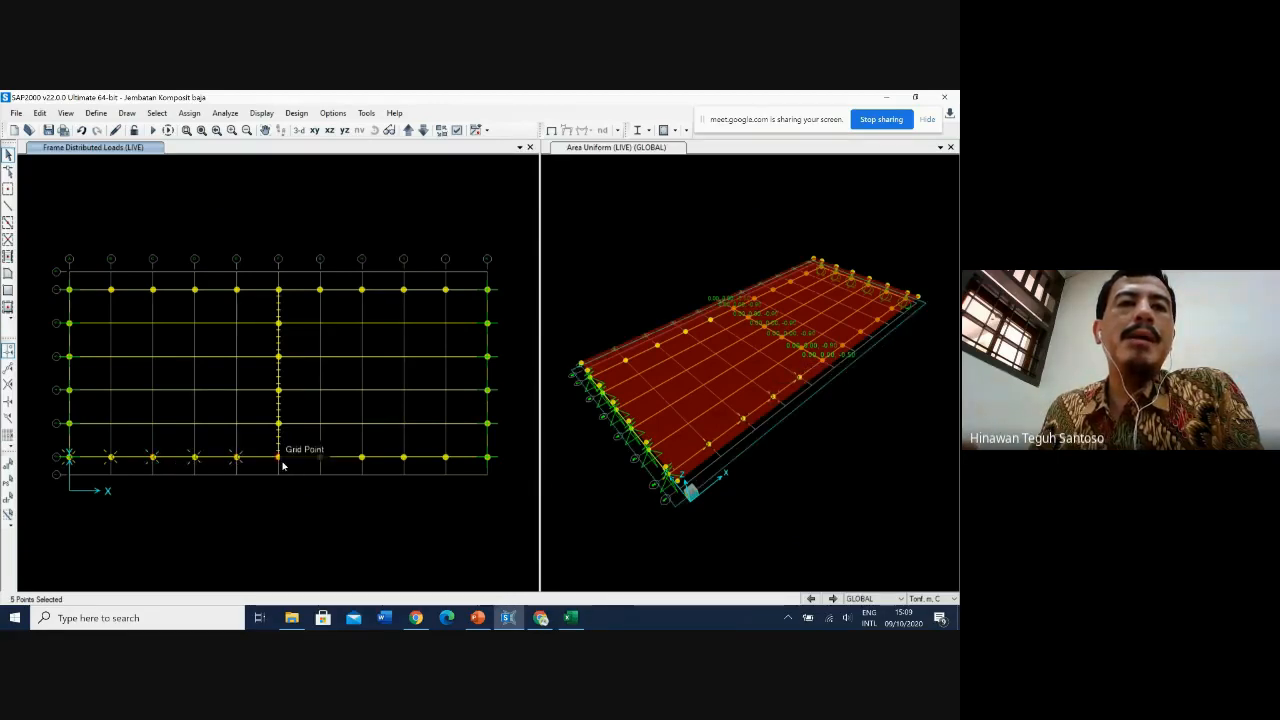
click(278, 458)
click(320, 458)
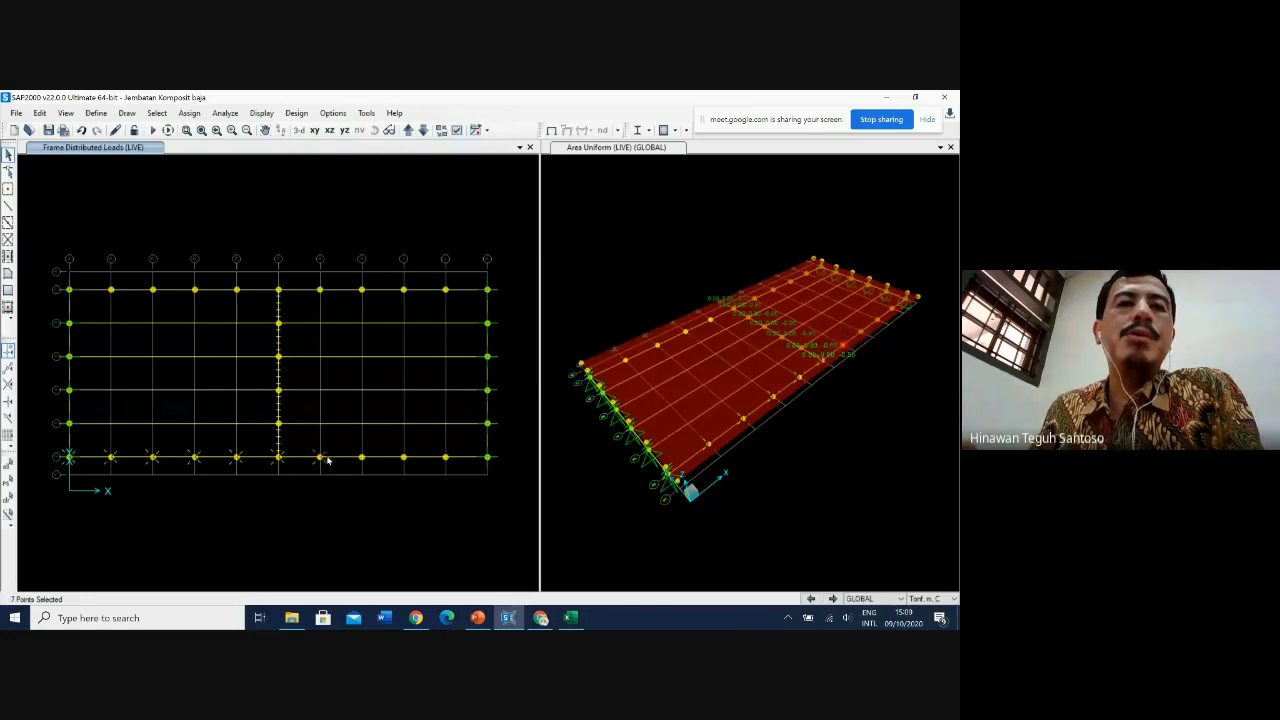
click(362, 458)
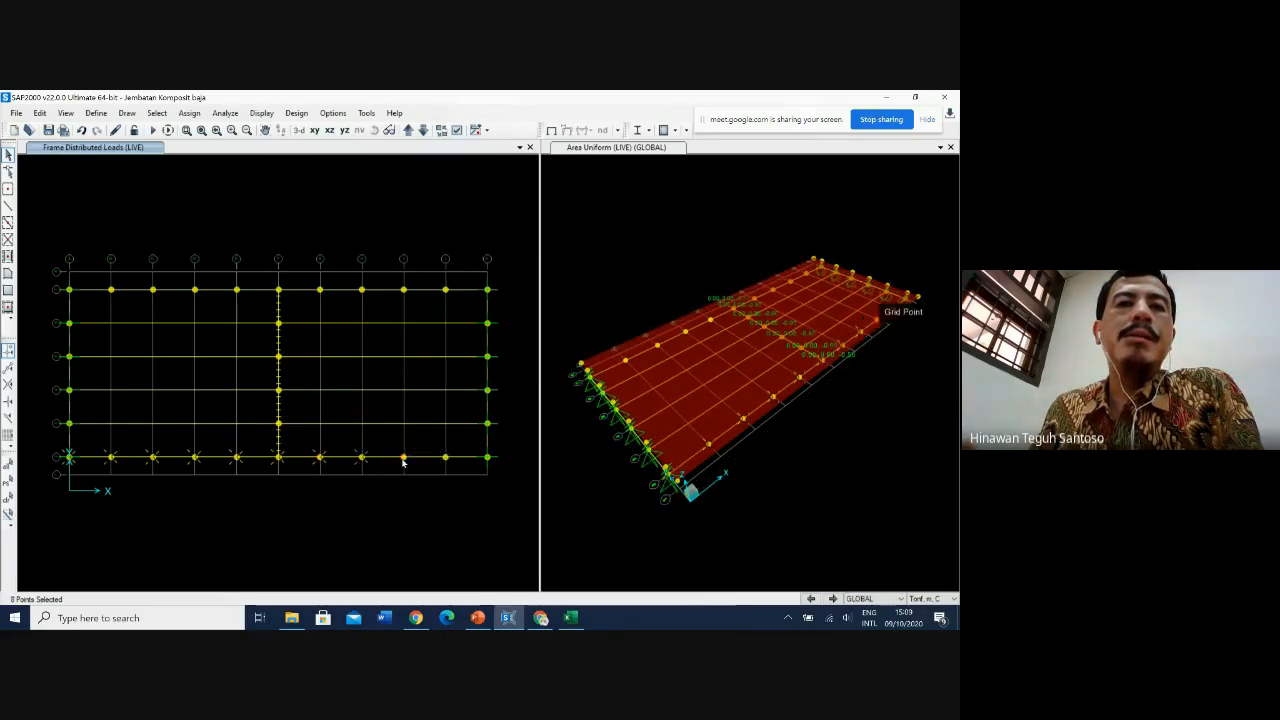
click(403, 458)
click(445, 458)
click(487, 458)
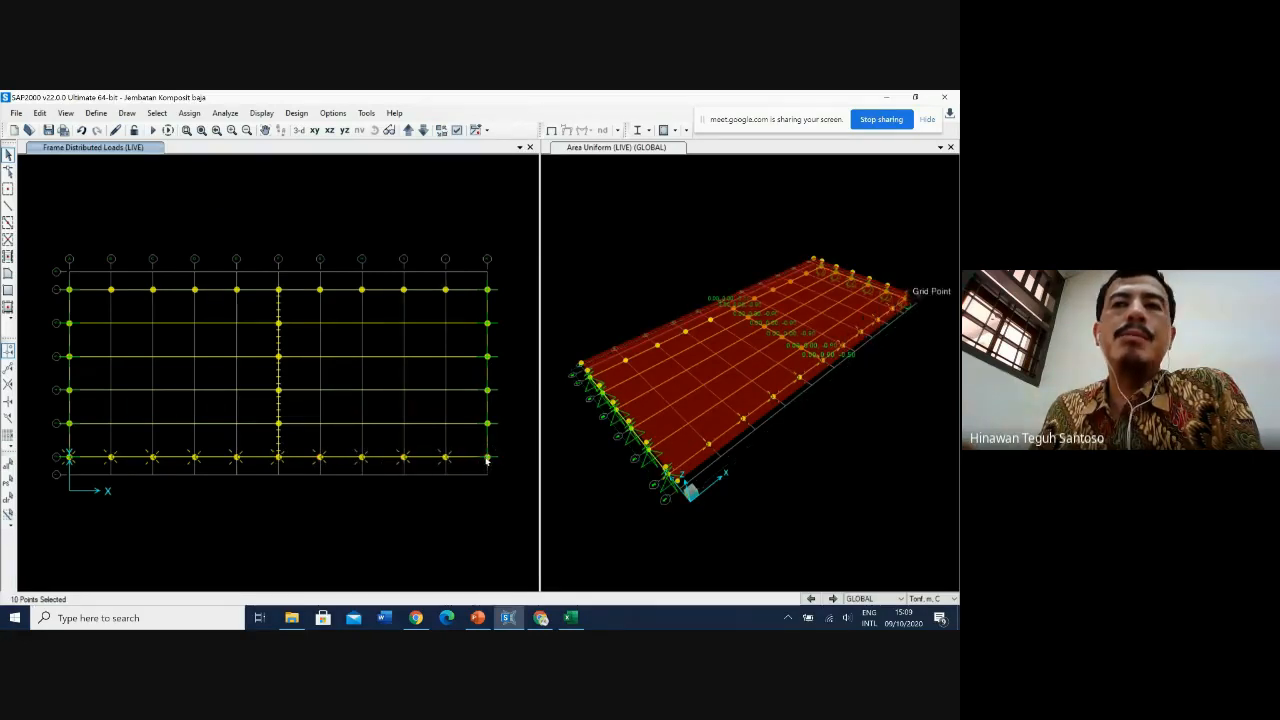
click(593, 252)
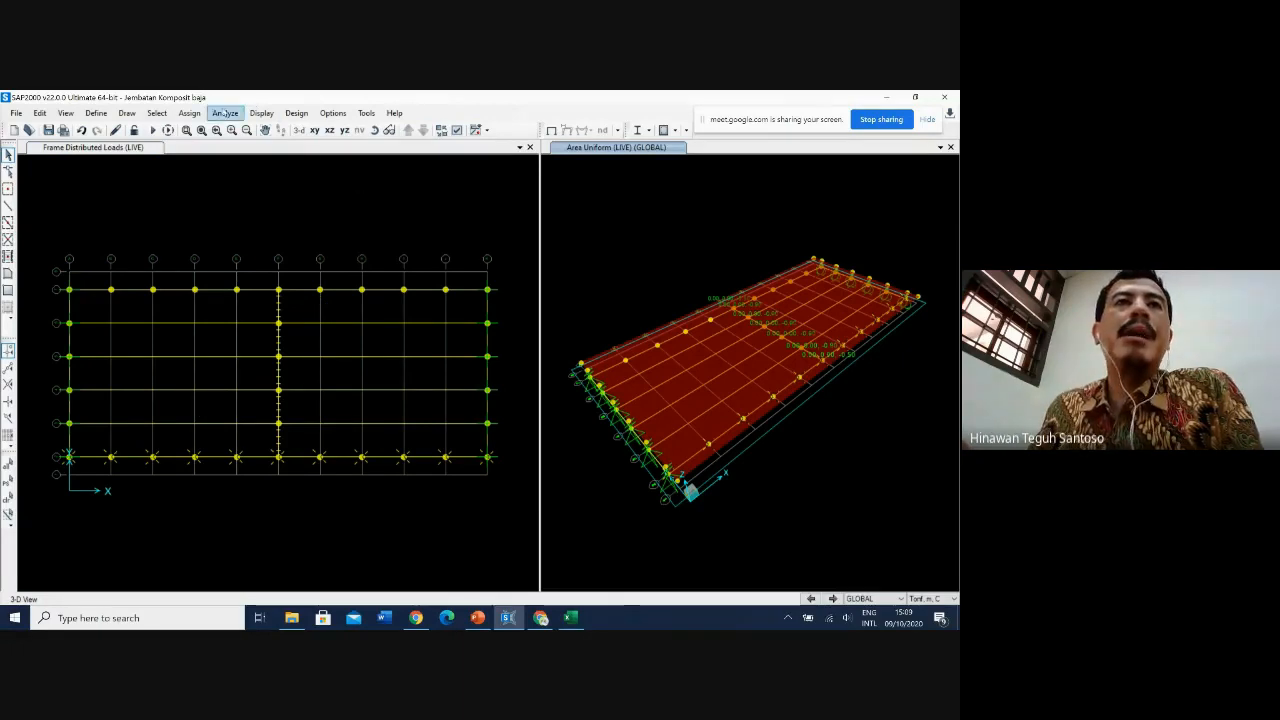
Step: Assign a WIND joint force of 0.453 tonf in Global Y, with zero in Global Z, to the selected edge joints, and save the model
click(189, 113)
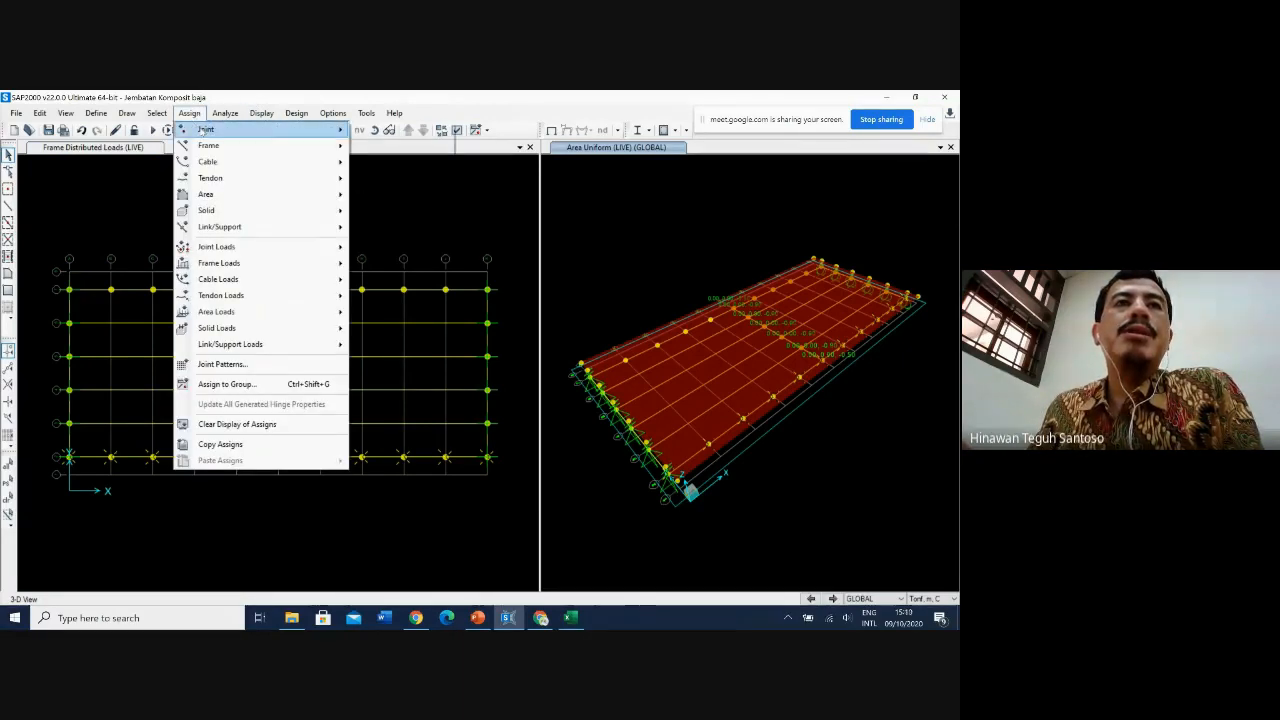
mouse_move(248, 248)
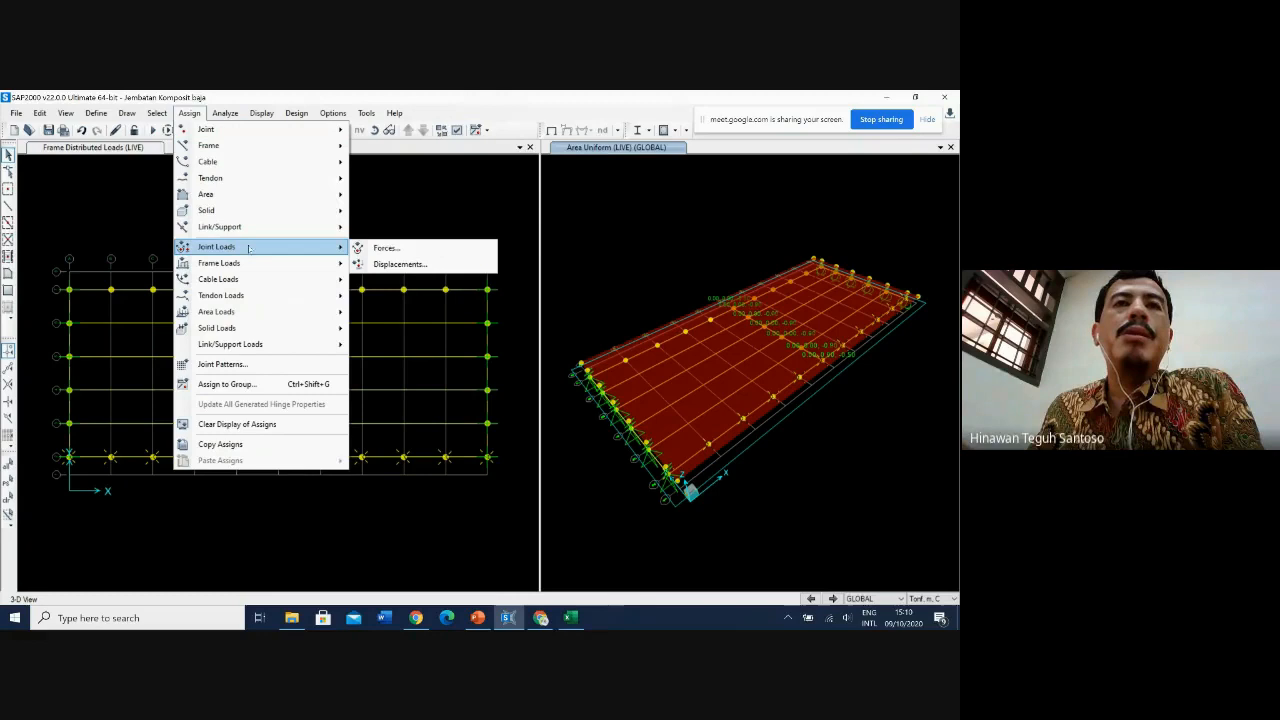
click(386, 248)
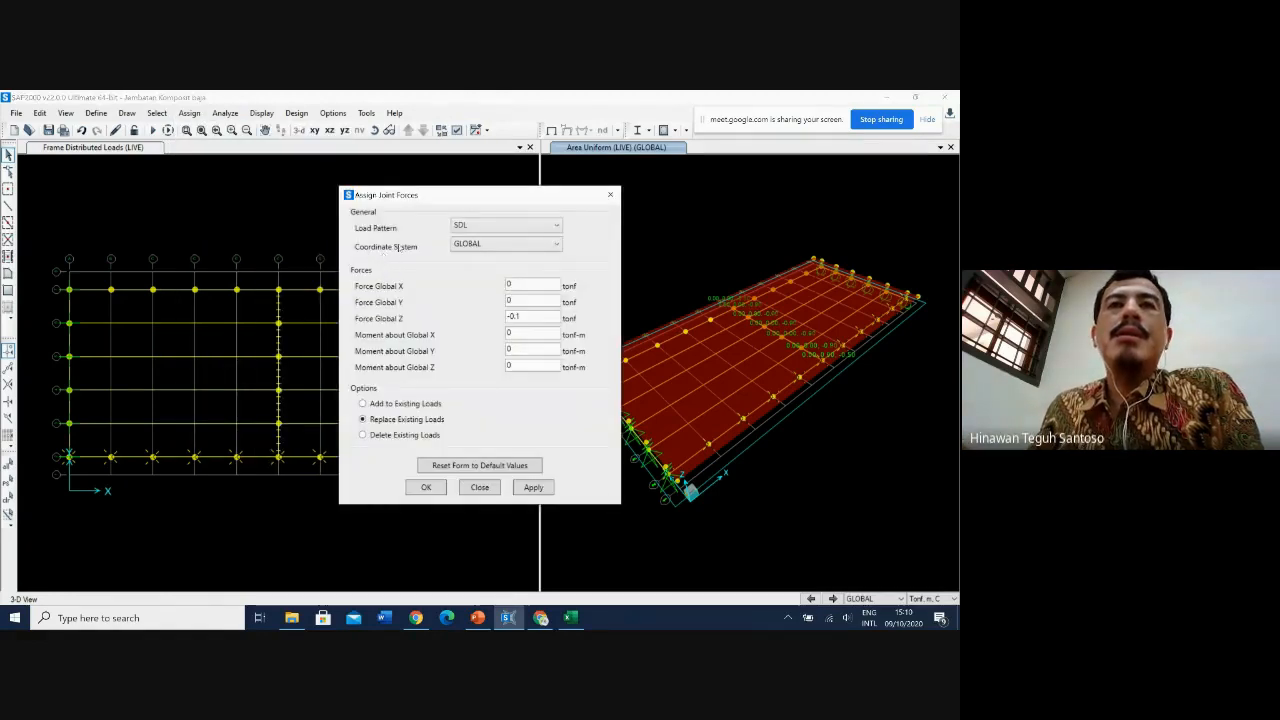
click(453, 226)
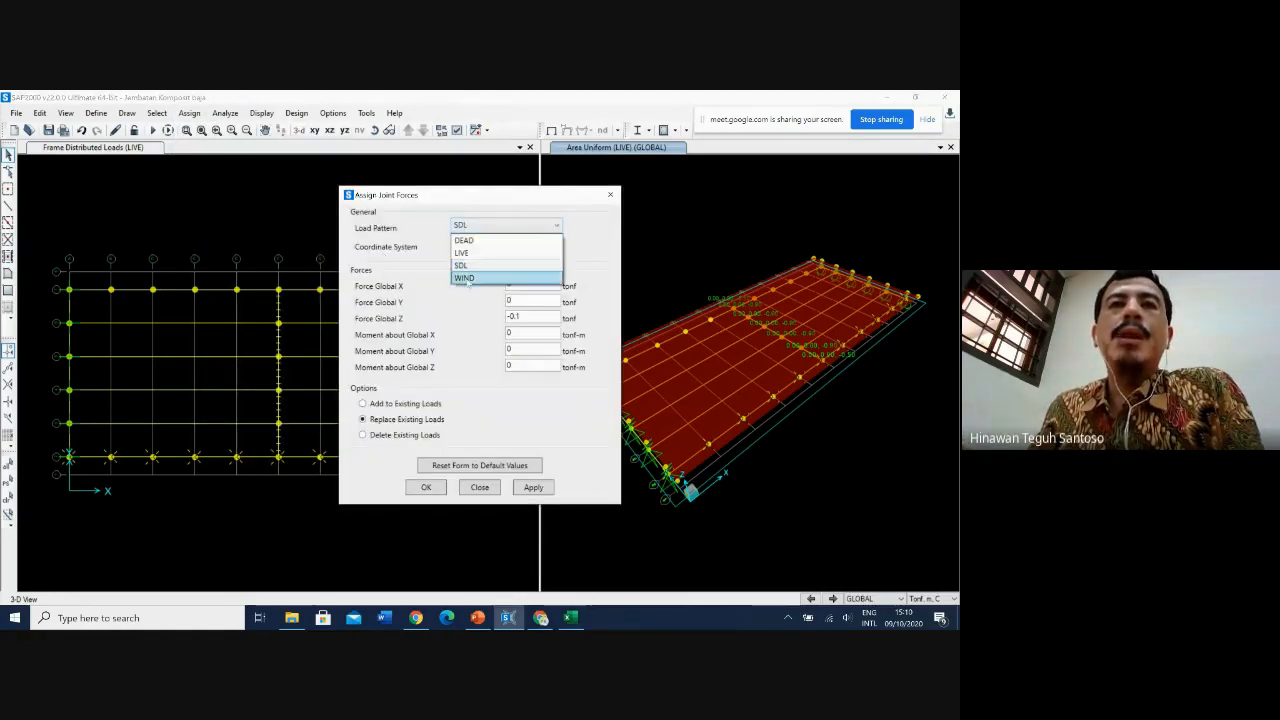
click(468, 279)
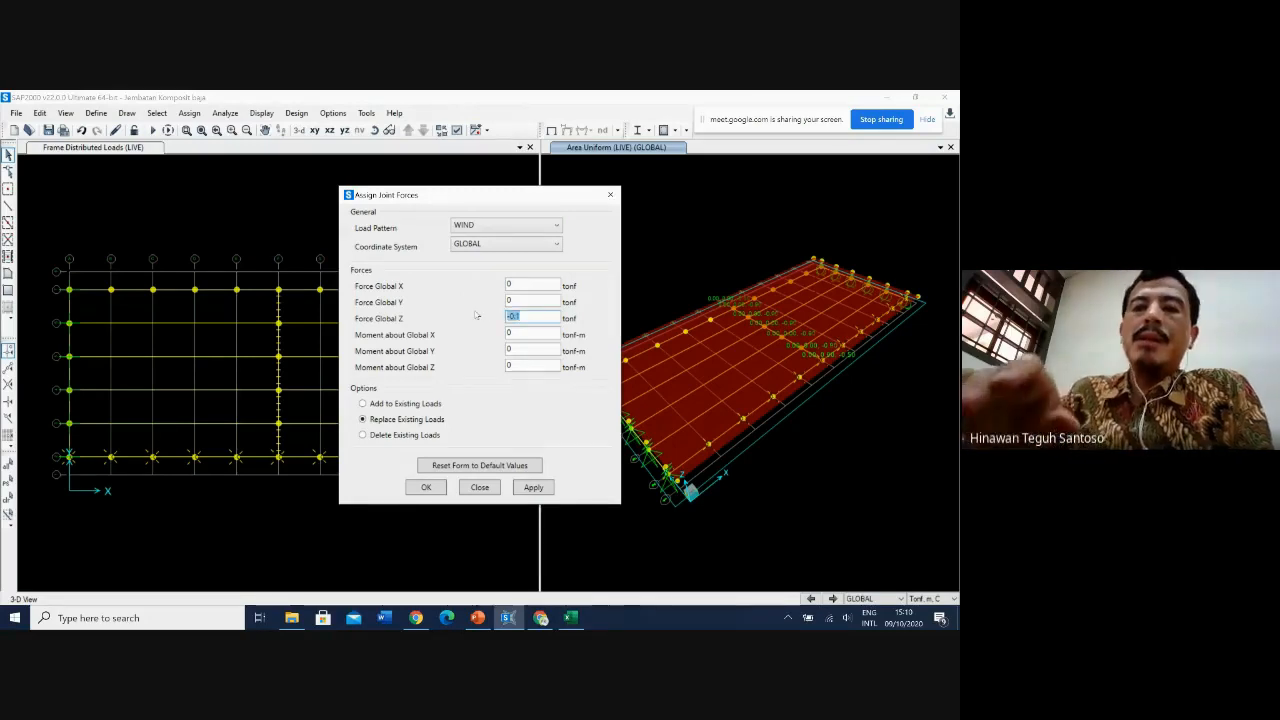
text(0)
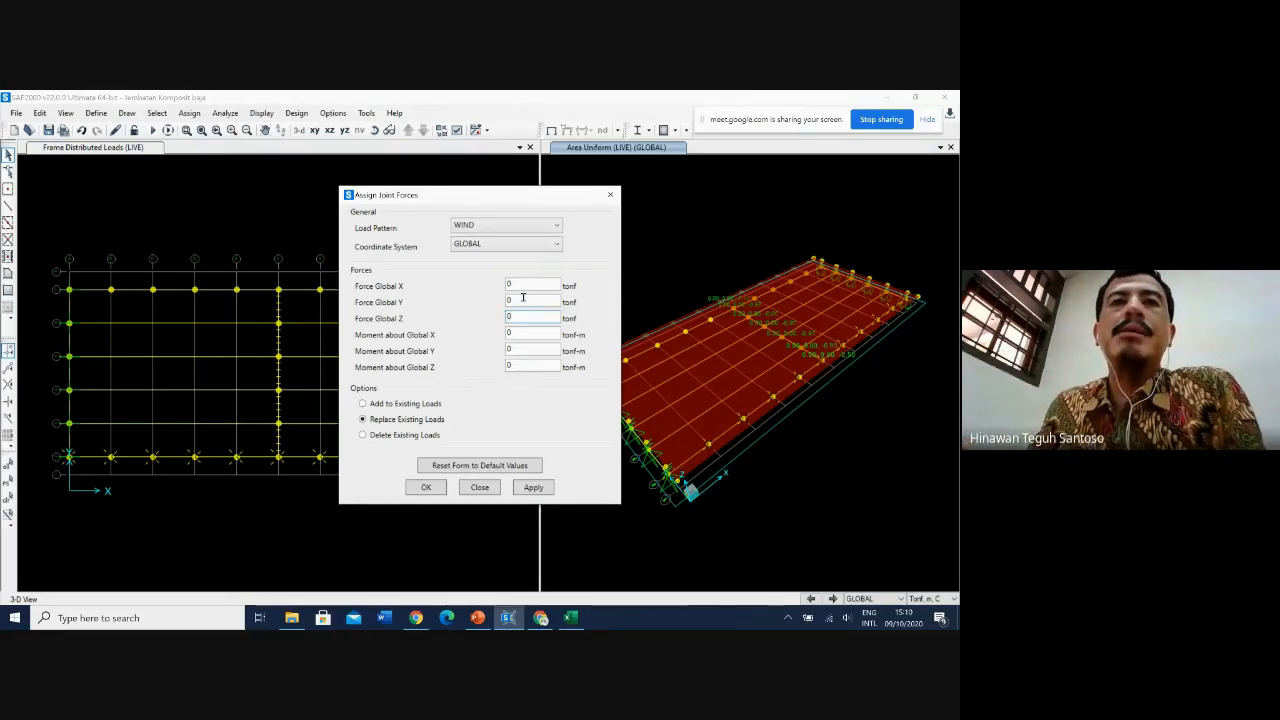
text(.4)
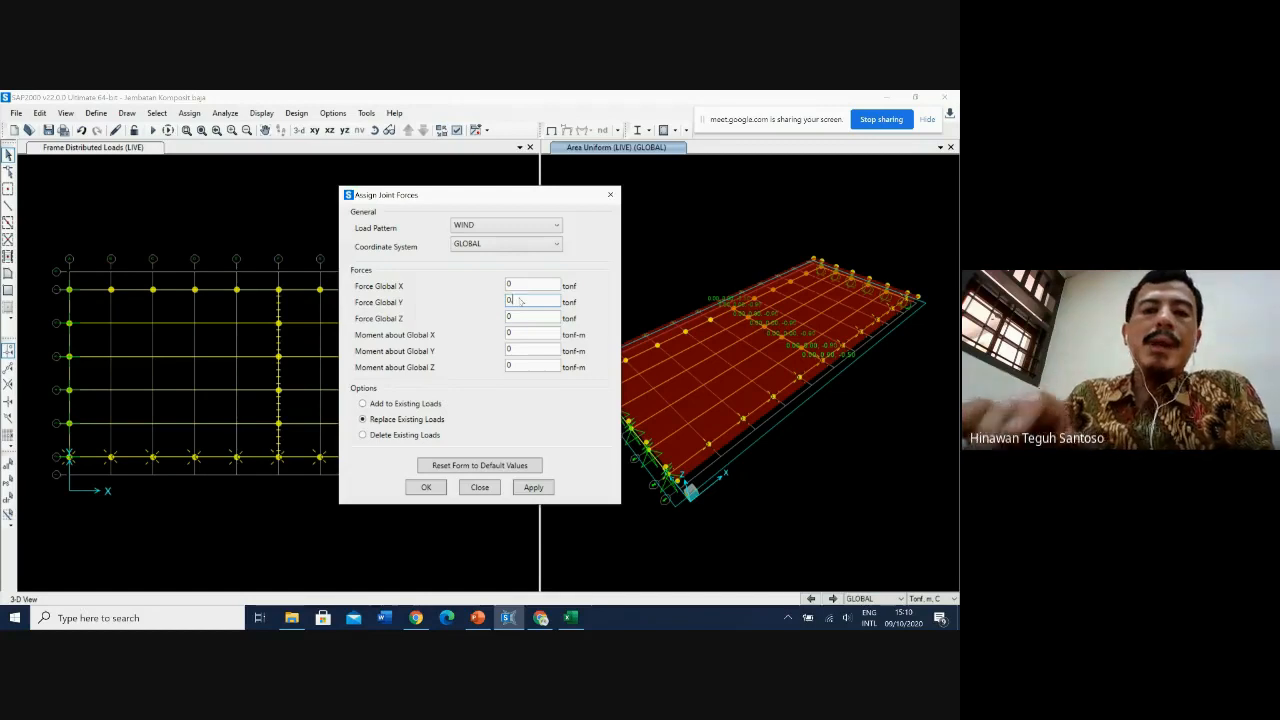
text(5)
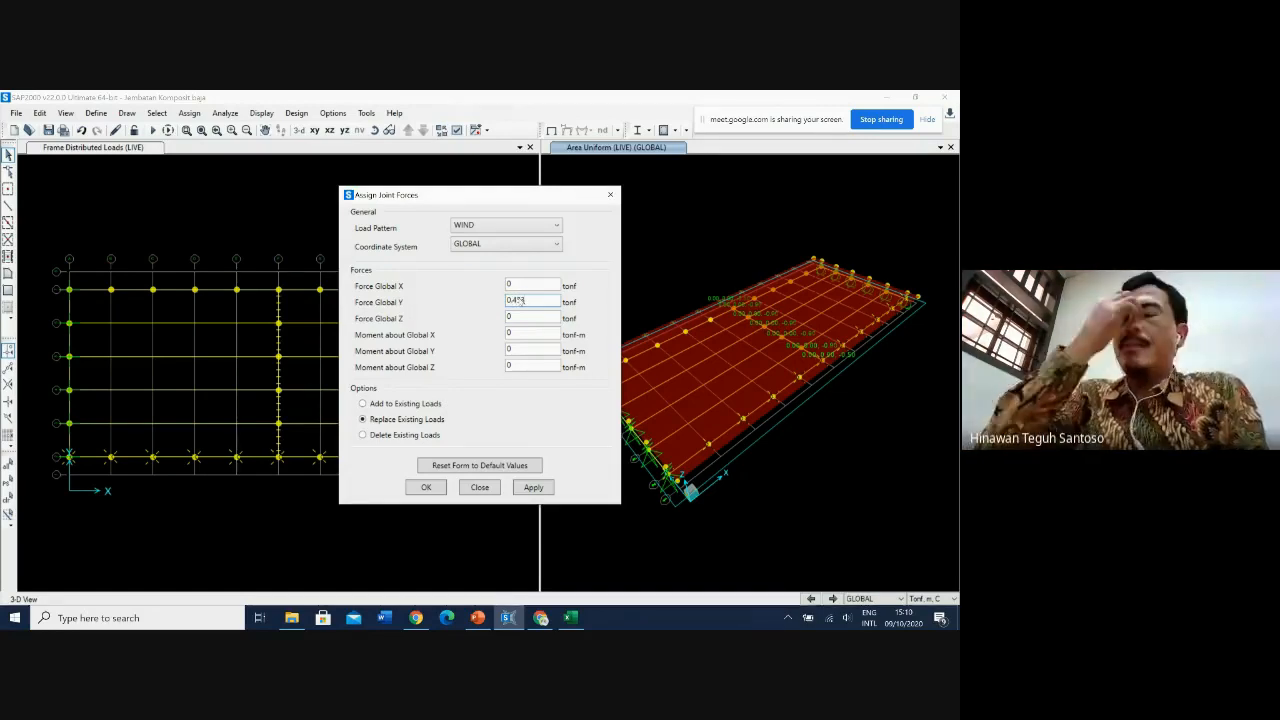
text(3)
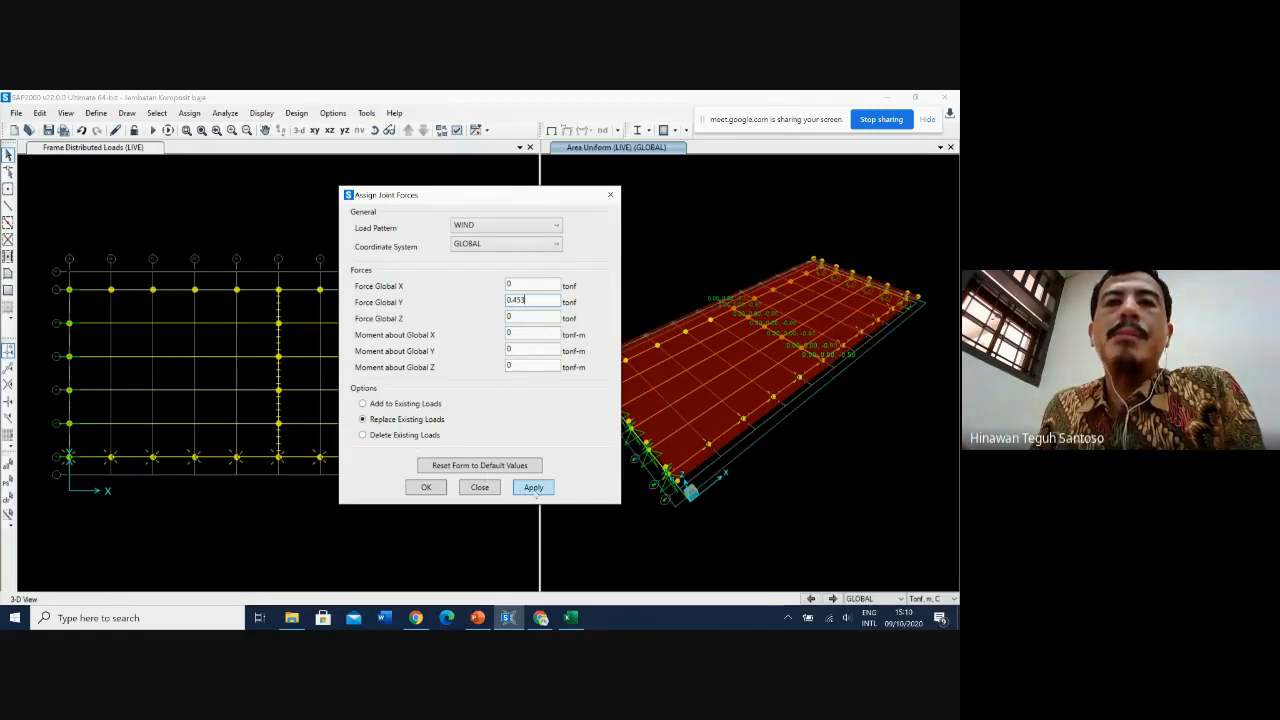
click(534, 488)
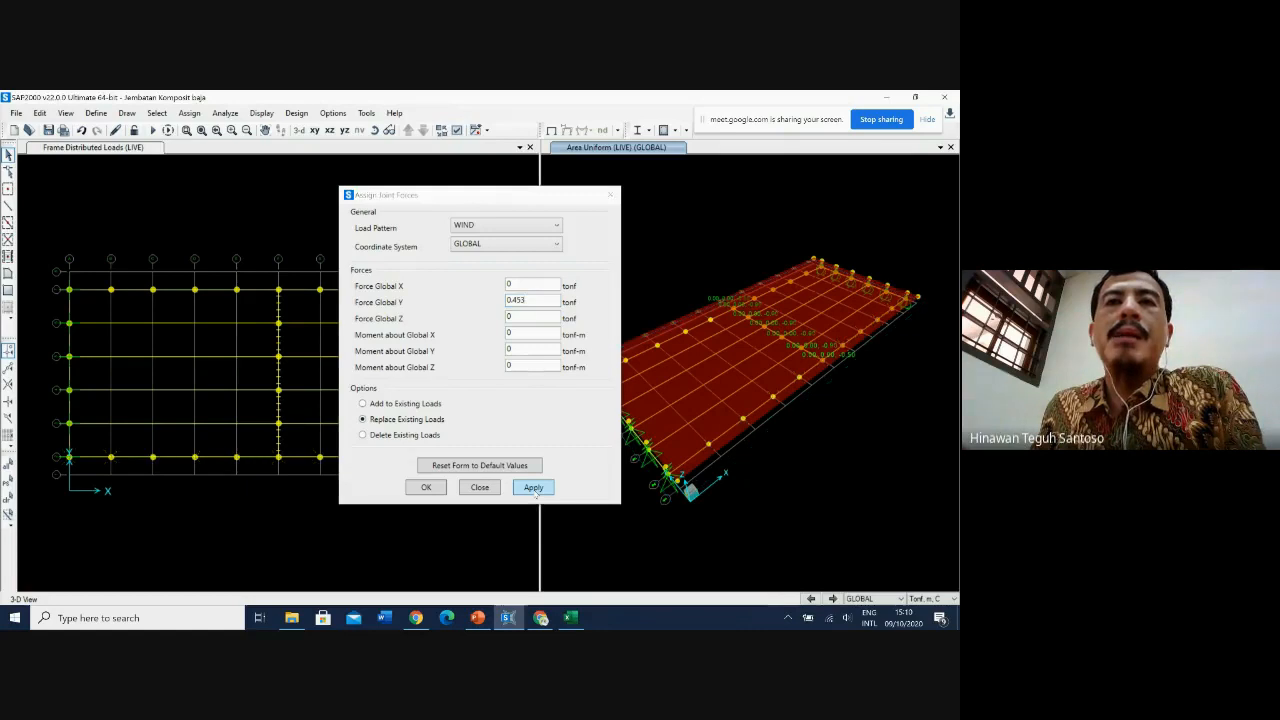
click(426, 488)
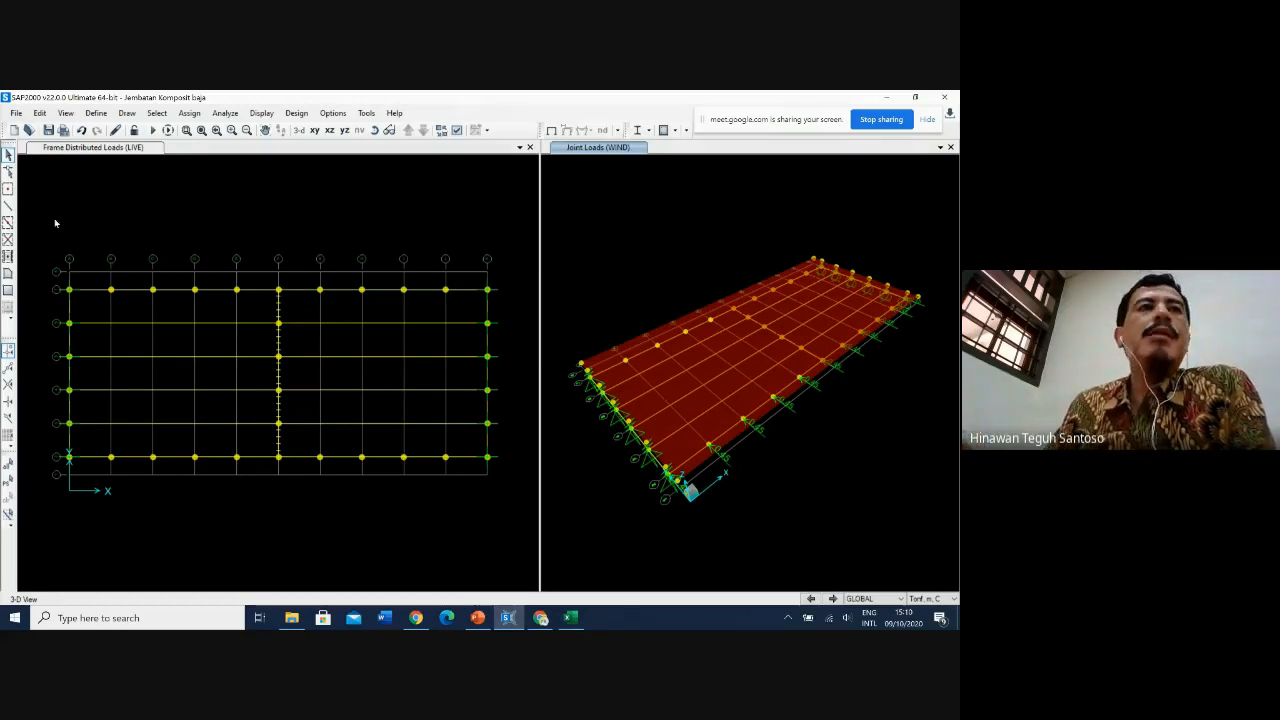
click(49, 131)
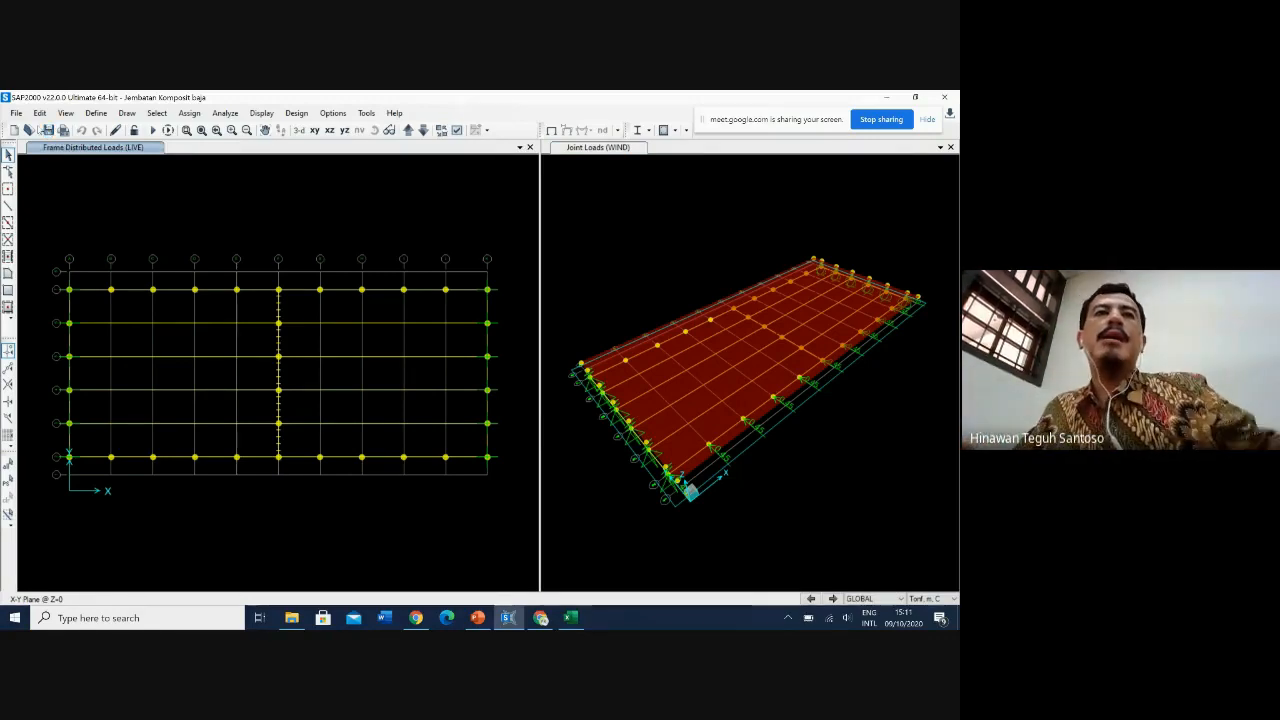
Step: Accept the analysis options with the Space Frame degrees of freedom
click(226, 113)
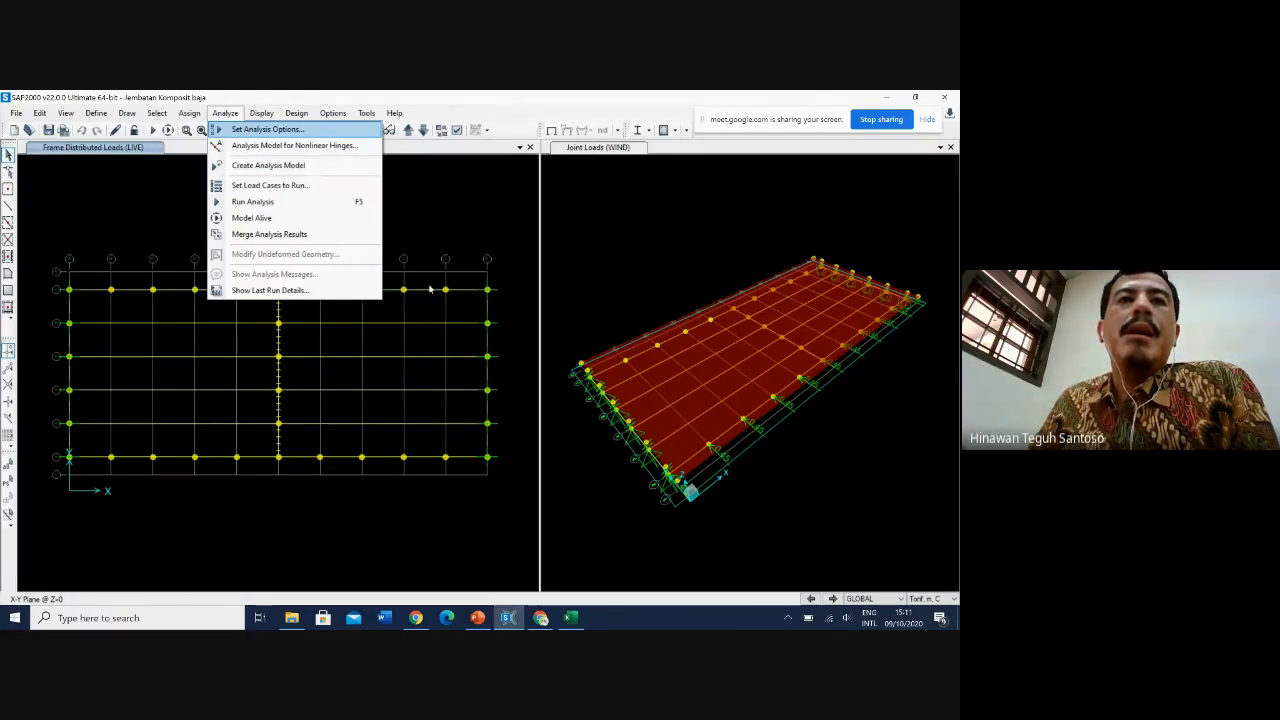
key(Return)
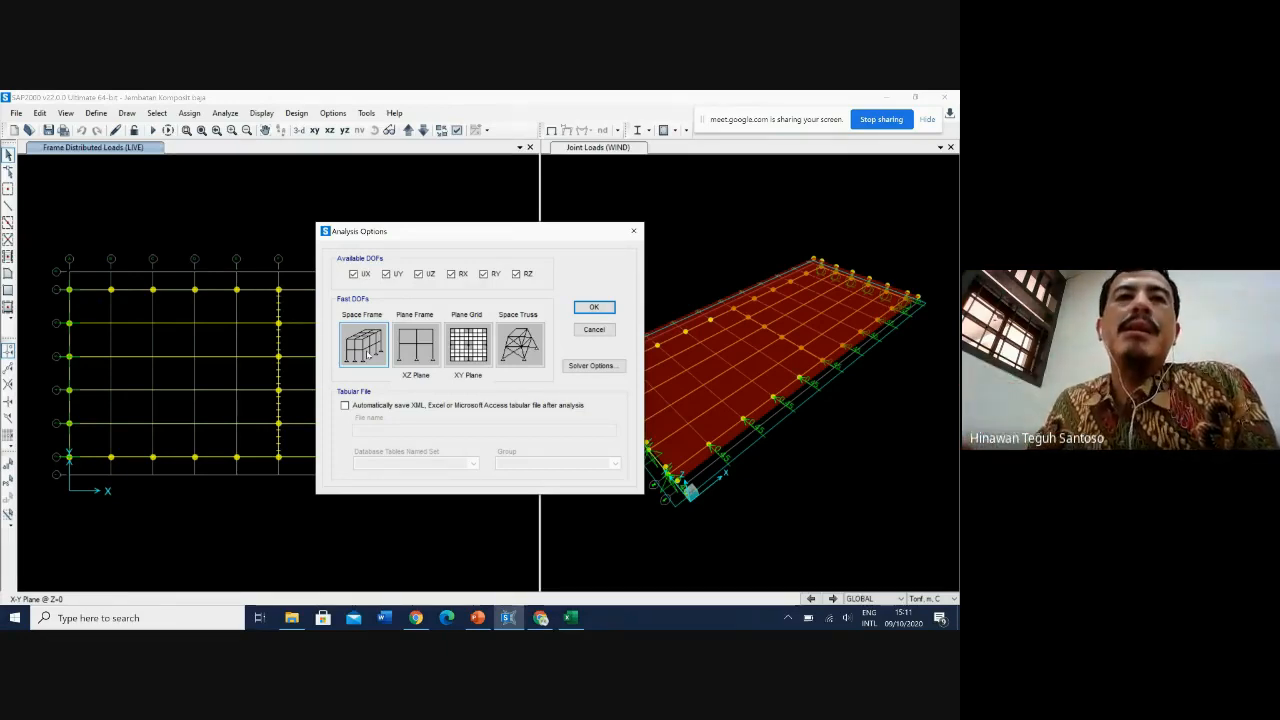
click(608, 308)
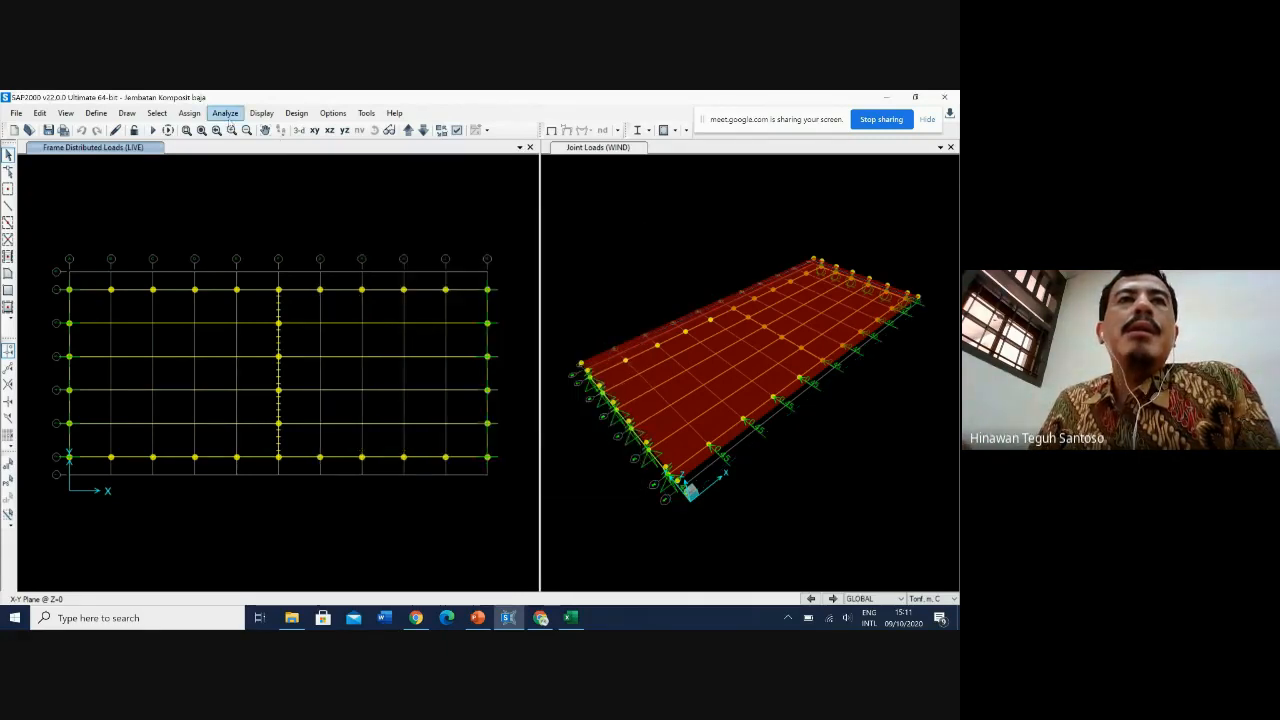
Step: Set the analysis monitor to Always Show and run the DEAD, MODAL, SDL, LIVE and WIND load cases
click(226, 114)
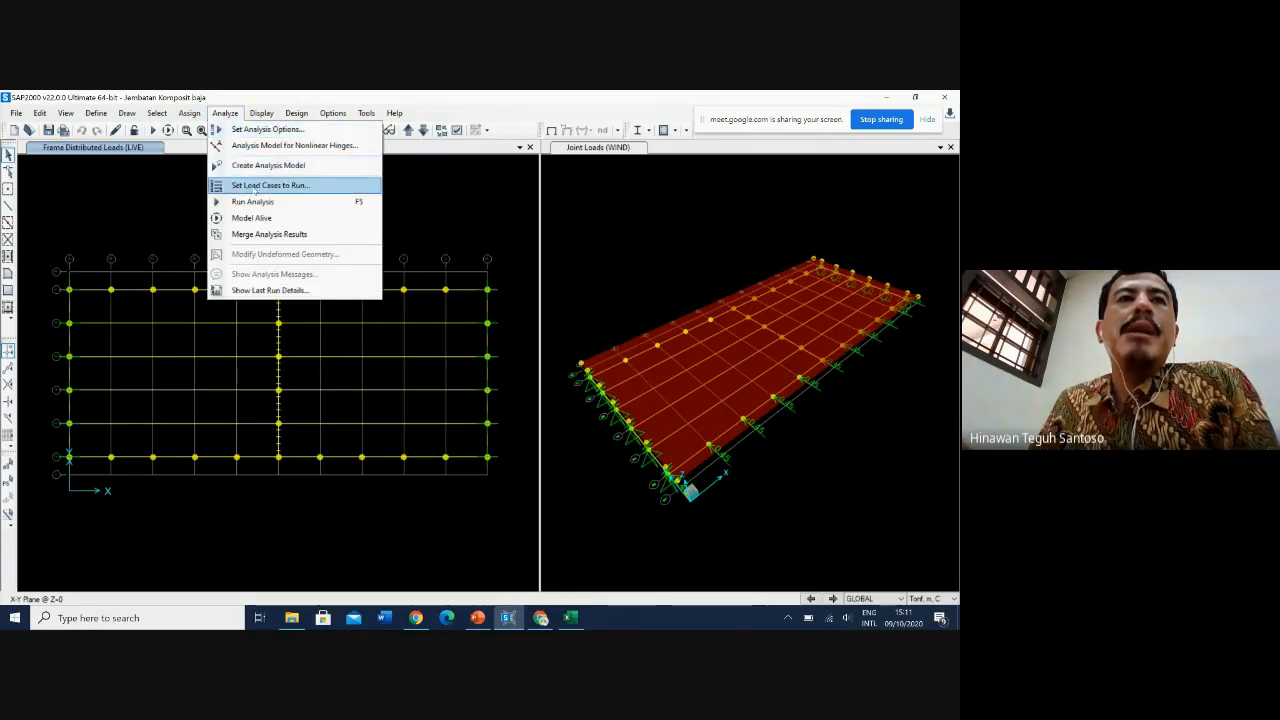
click(257, 186)
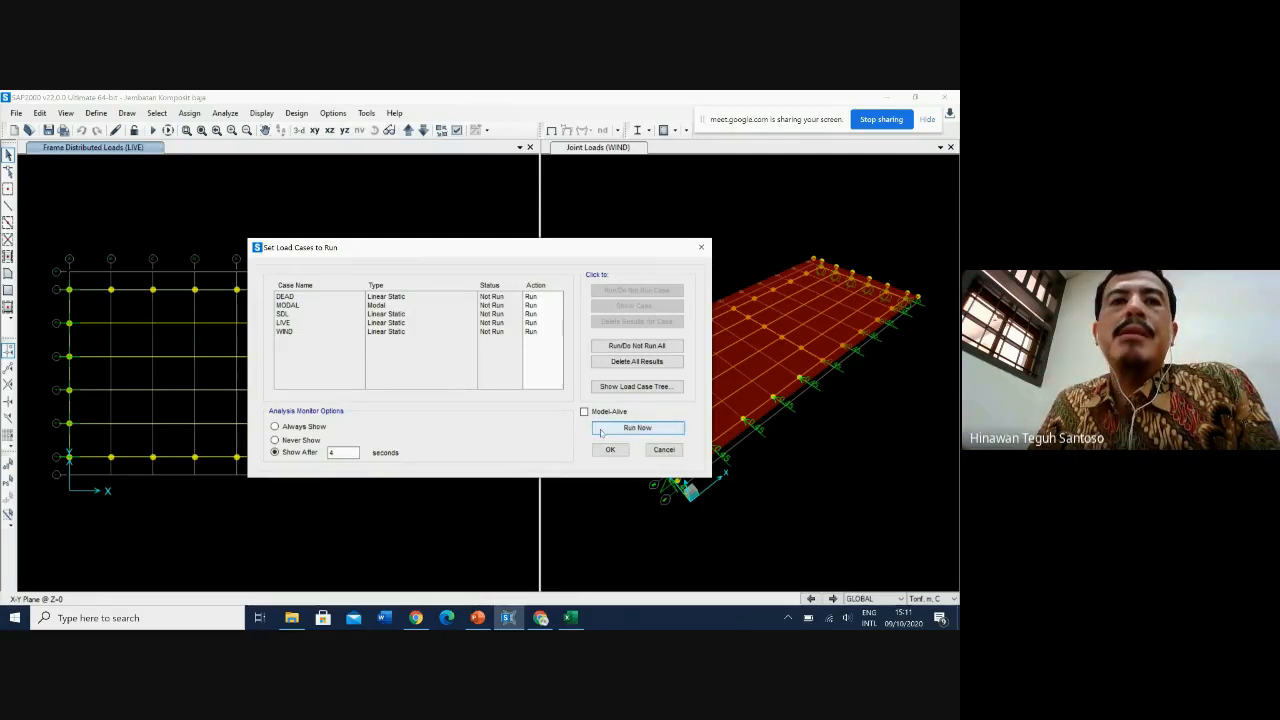
click(318, 430)
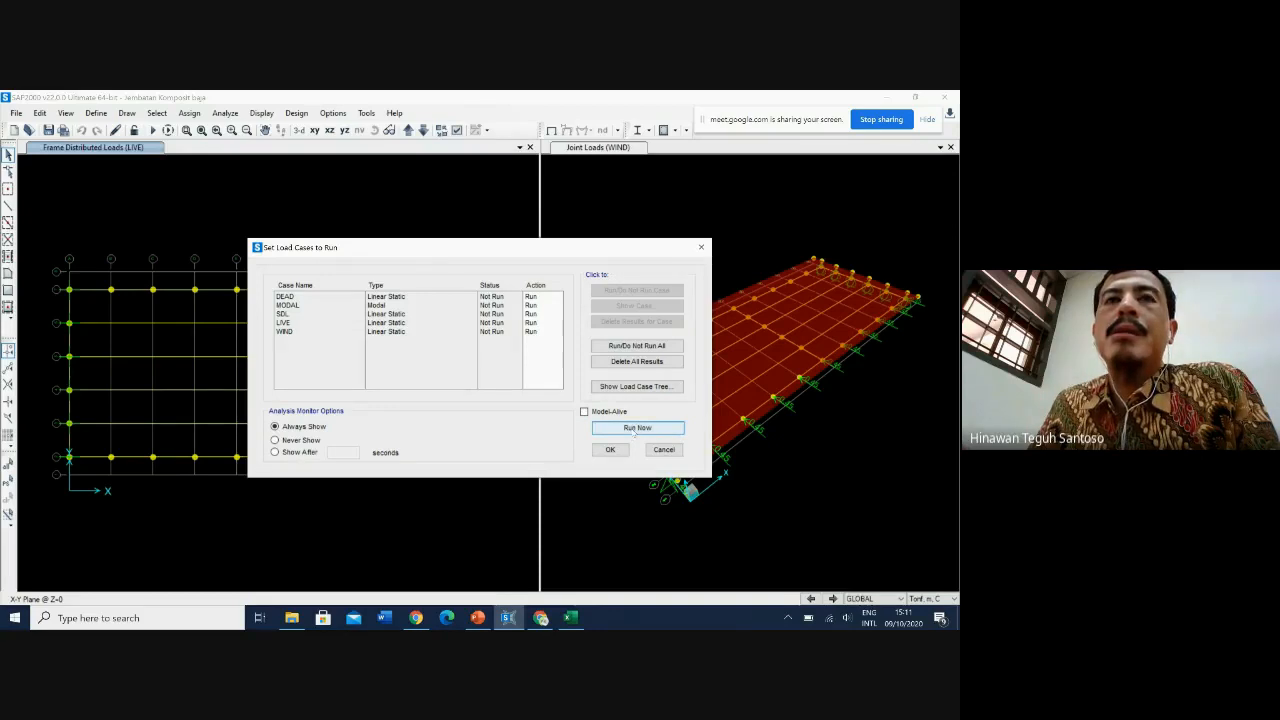
click(636, 428)
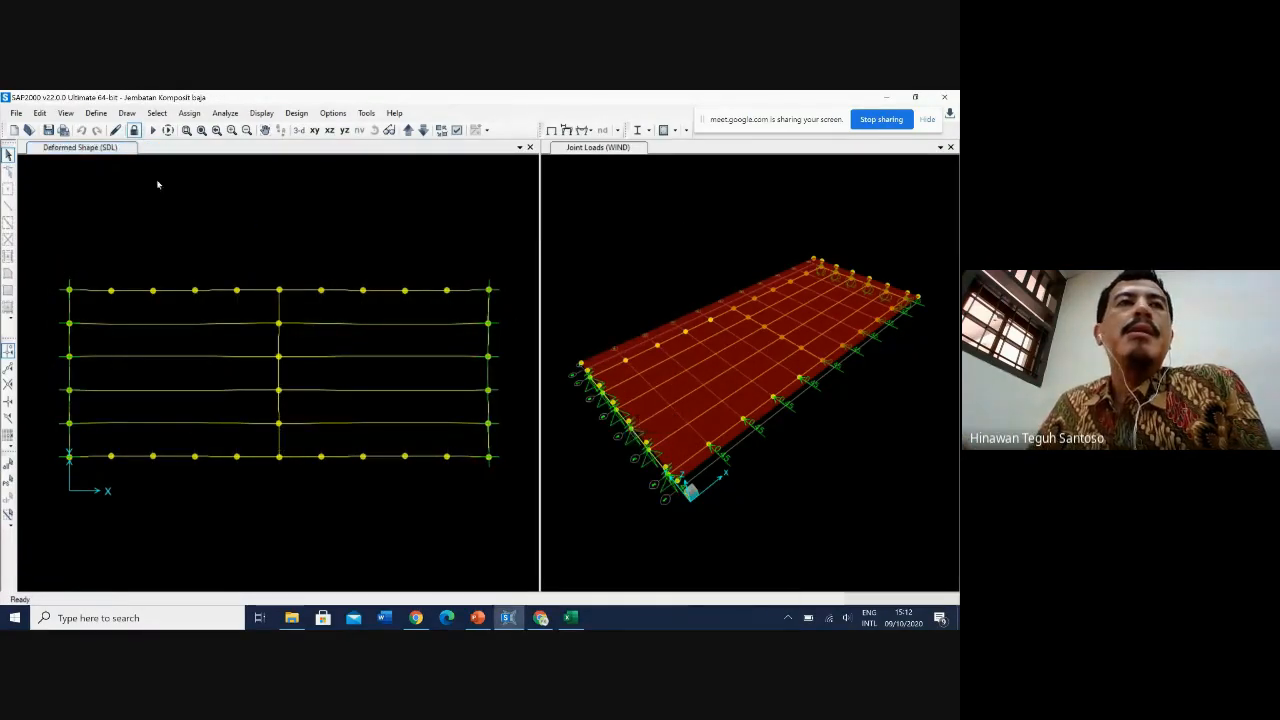
Step: Review the analysis log behind the SAP2000 window for the solved load cases and modes, and return to the model
click(885, 98)
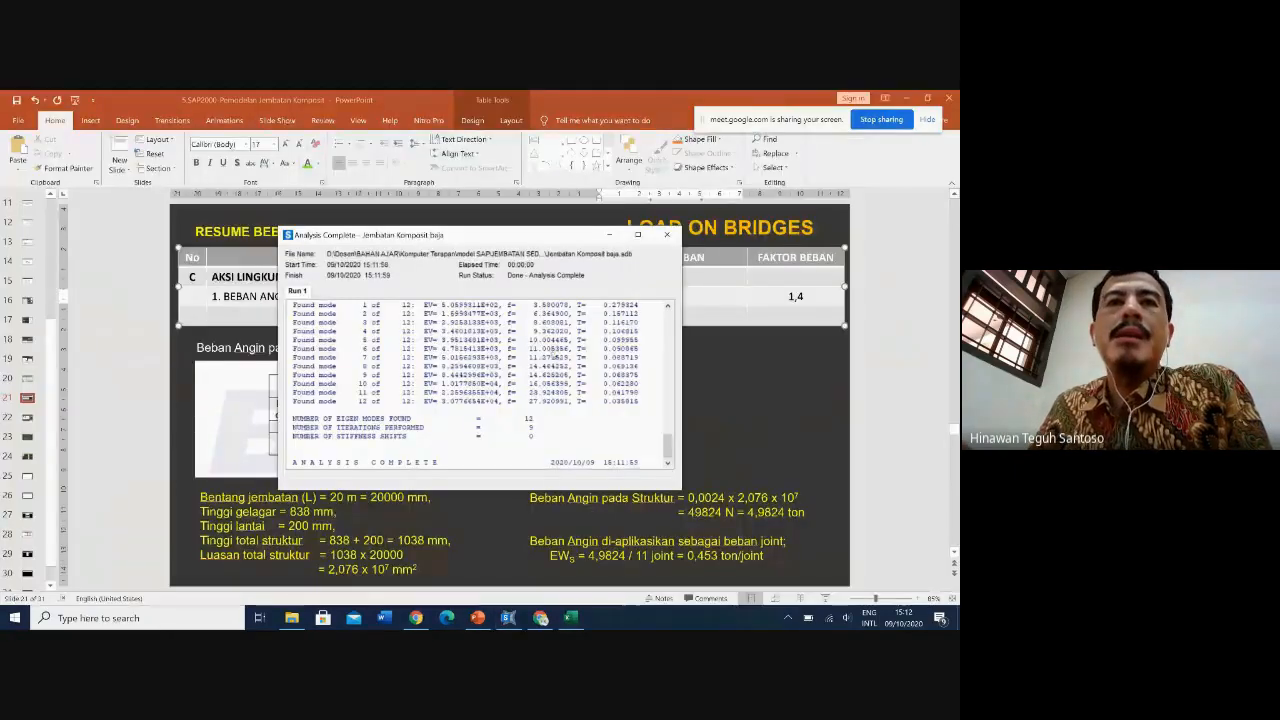
scroll(500, 370, up, 10)
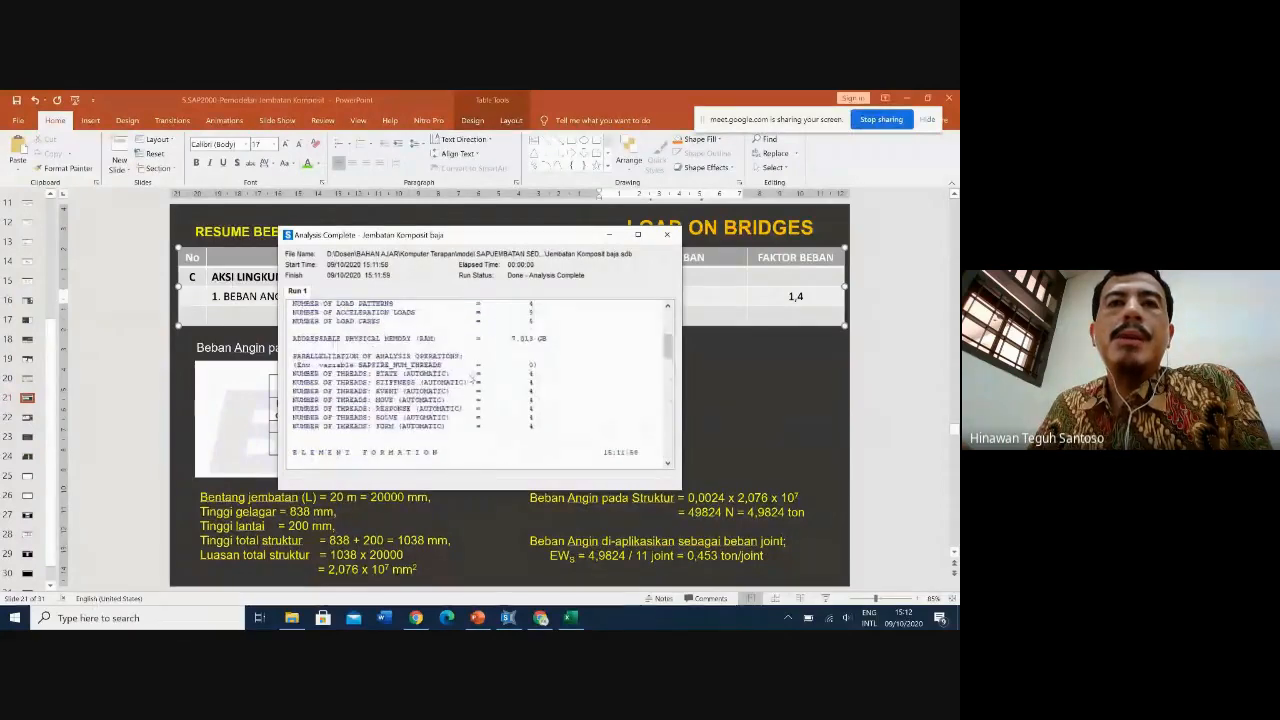
scroll(480, 385, down, 10)
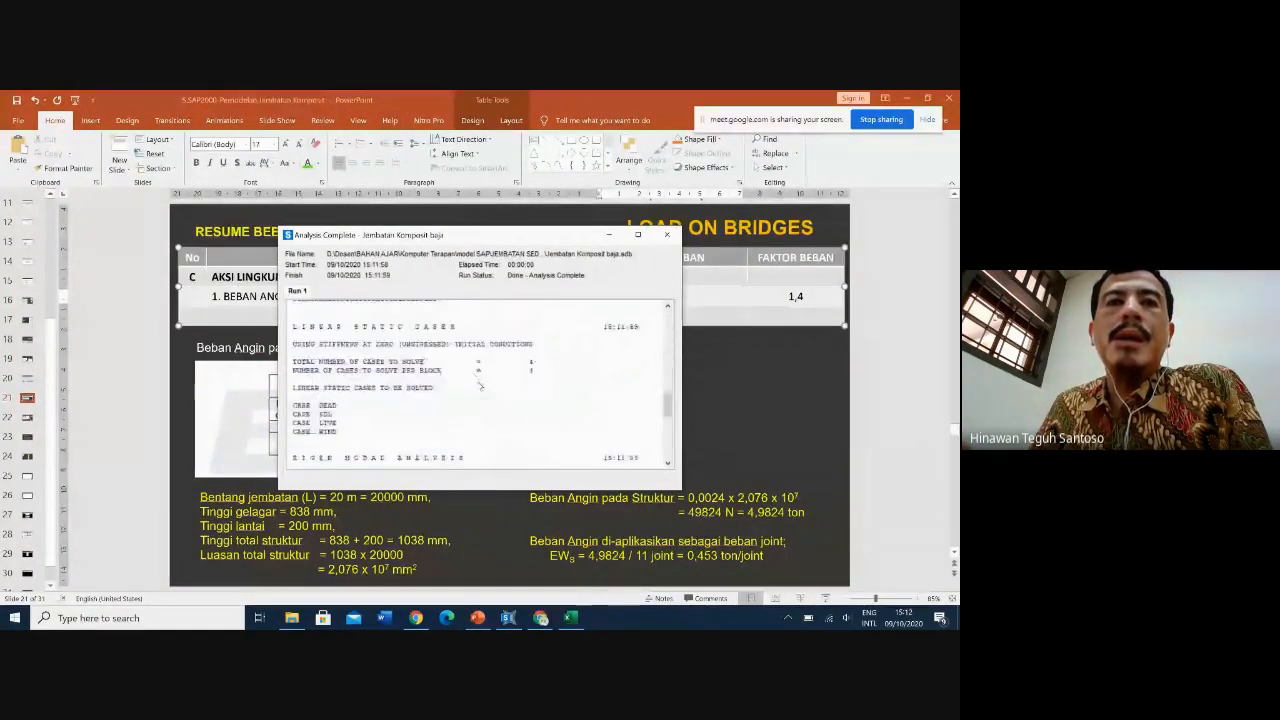
scroll(480, 385, down, 3)
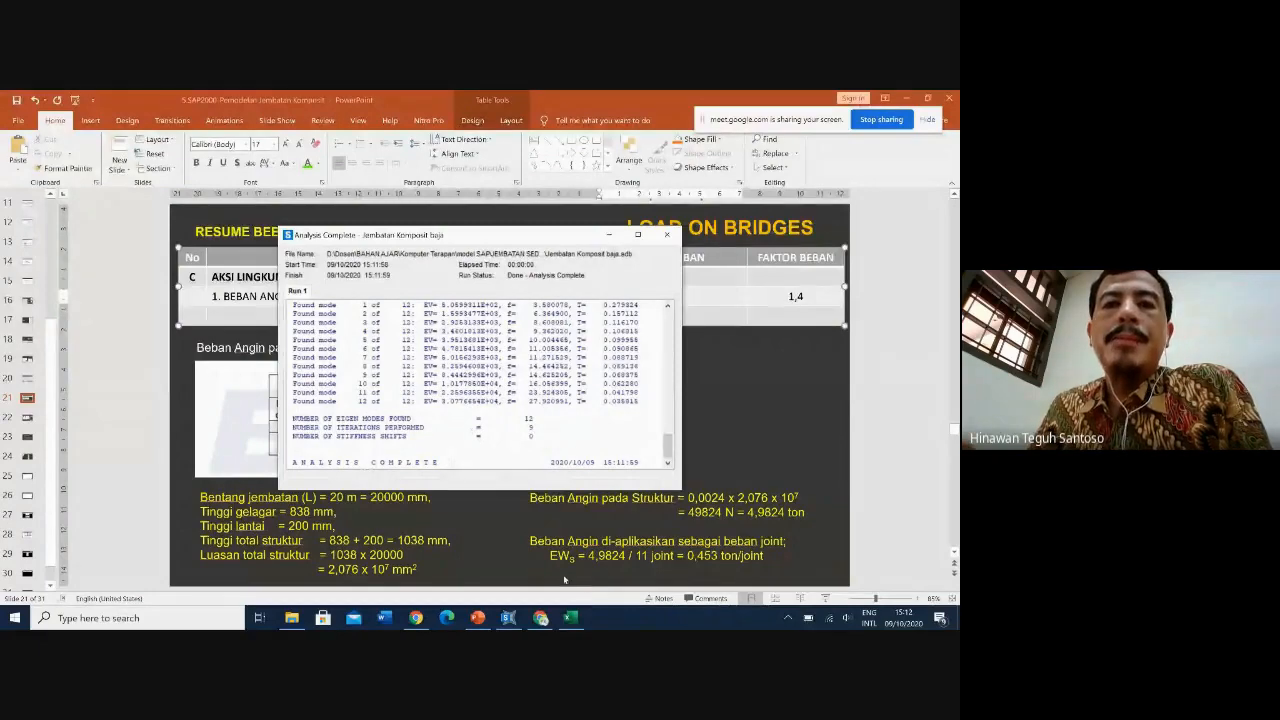
click(508, 617)
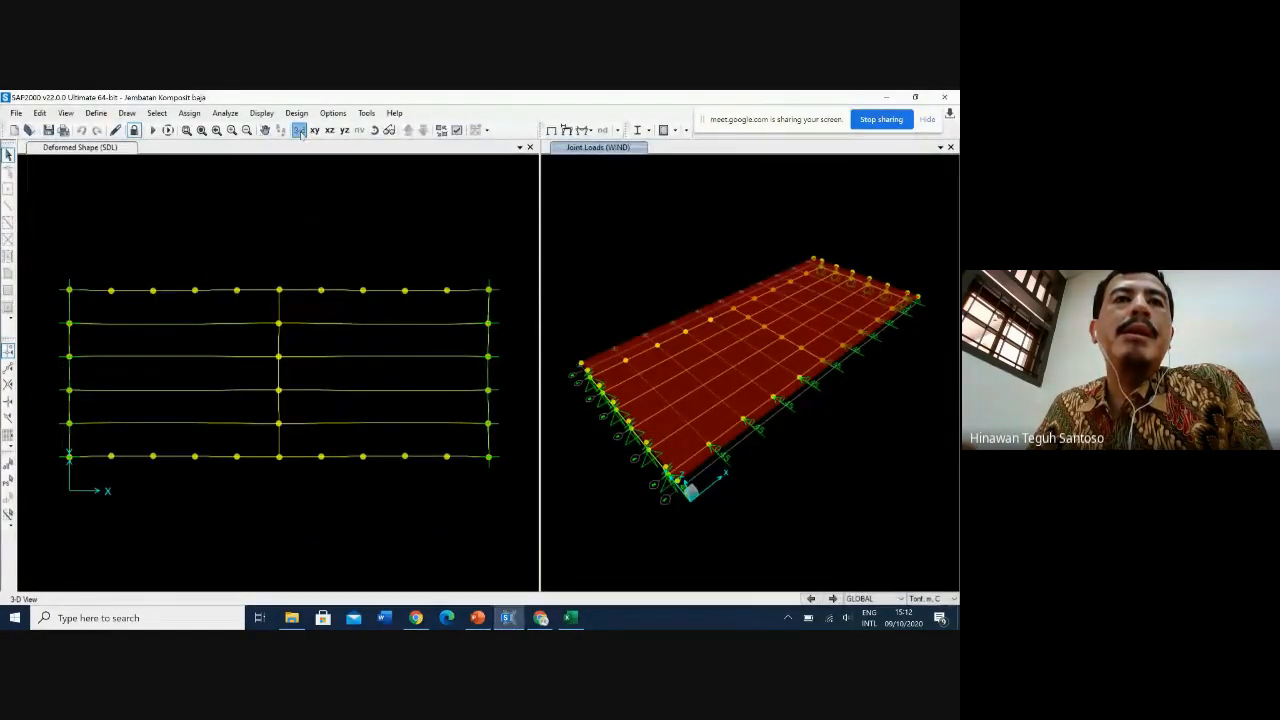
Step: Show the deformed shape in 3-D and display it for the LIVE load case
click(268, 147)
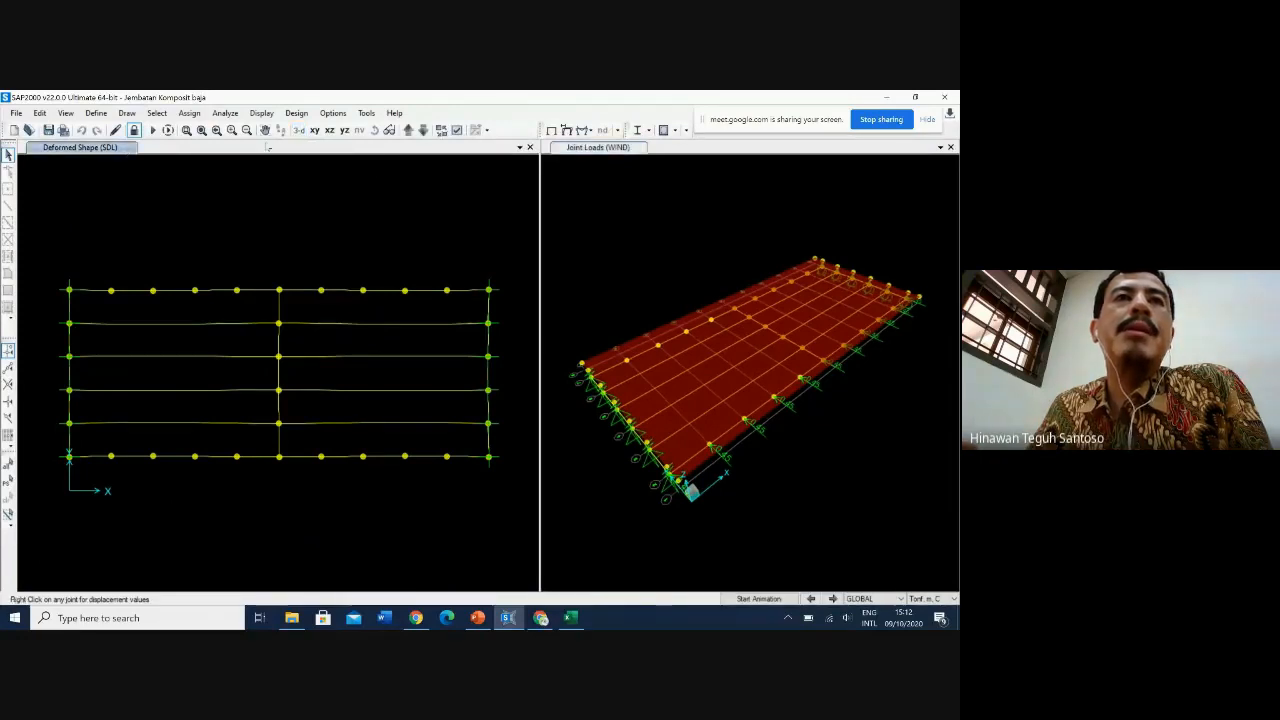
click(299, 130)
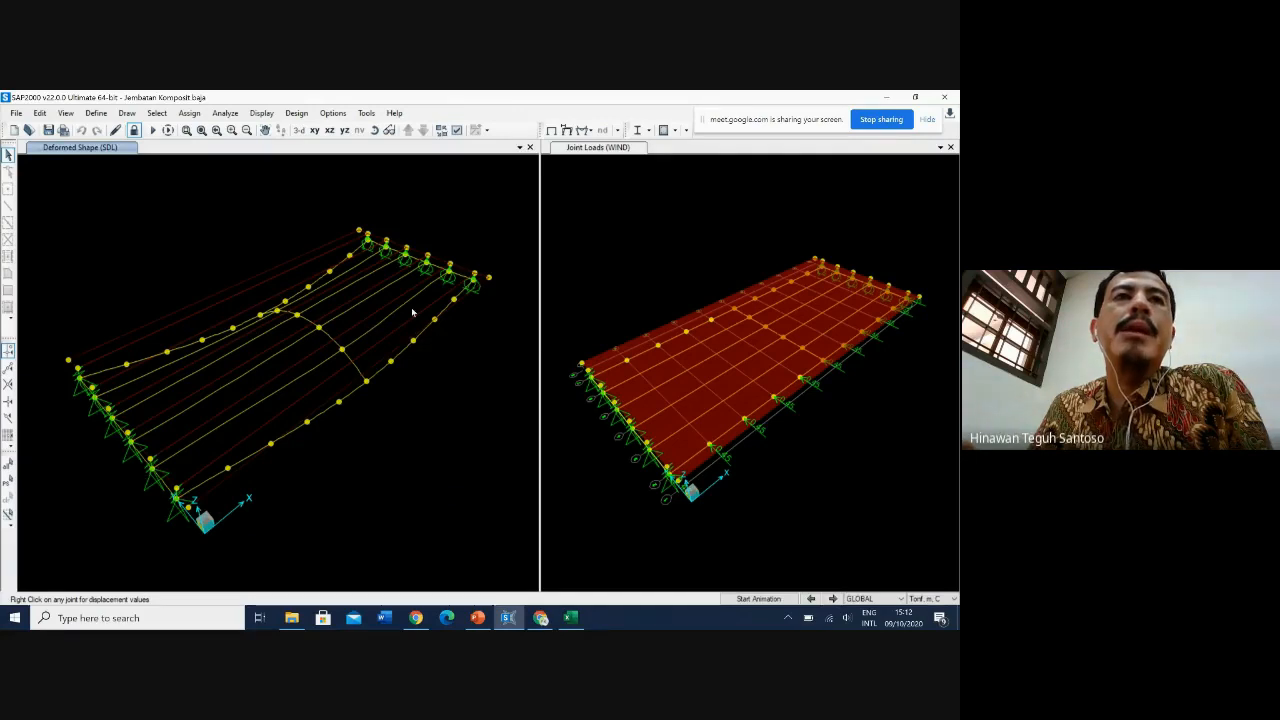
click(261, 113)
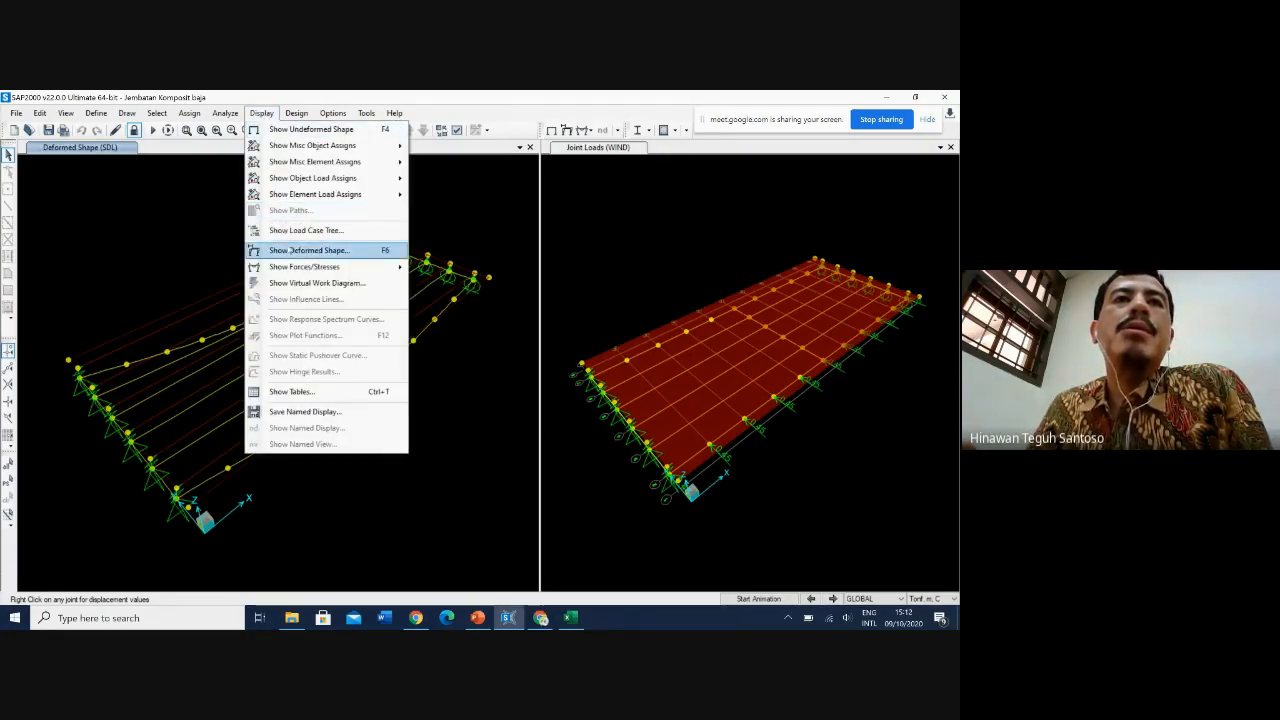
click(296, 251)
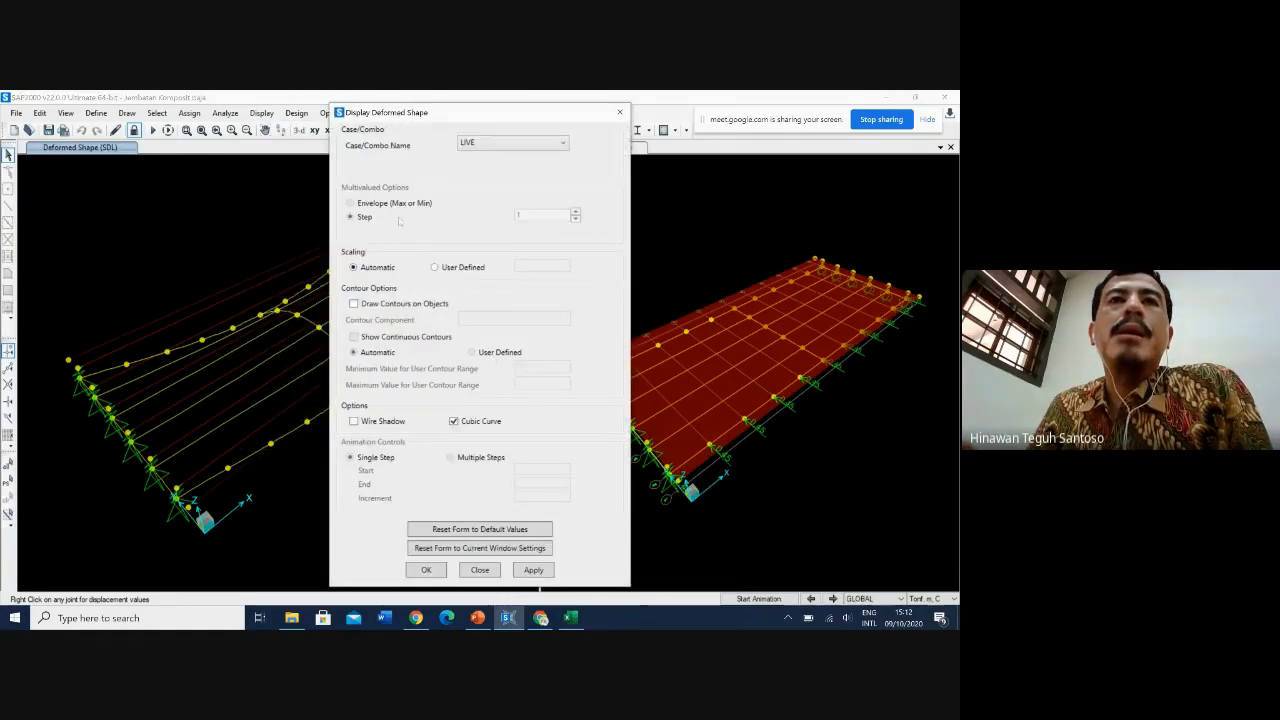
click(510, 142)
click(479, 203)
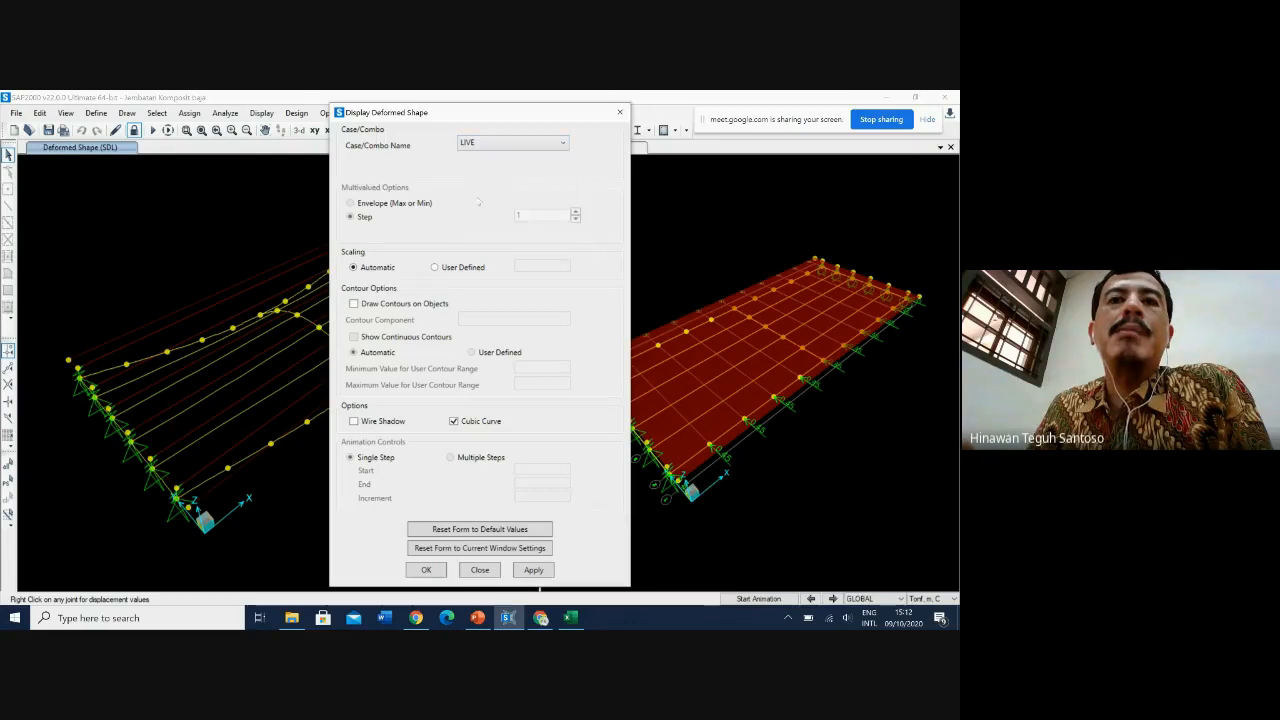
click(534, 570)
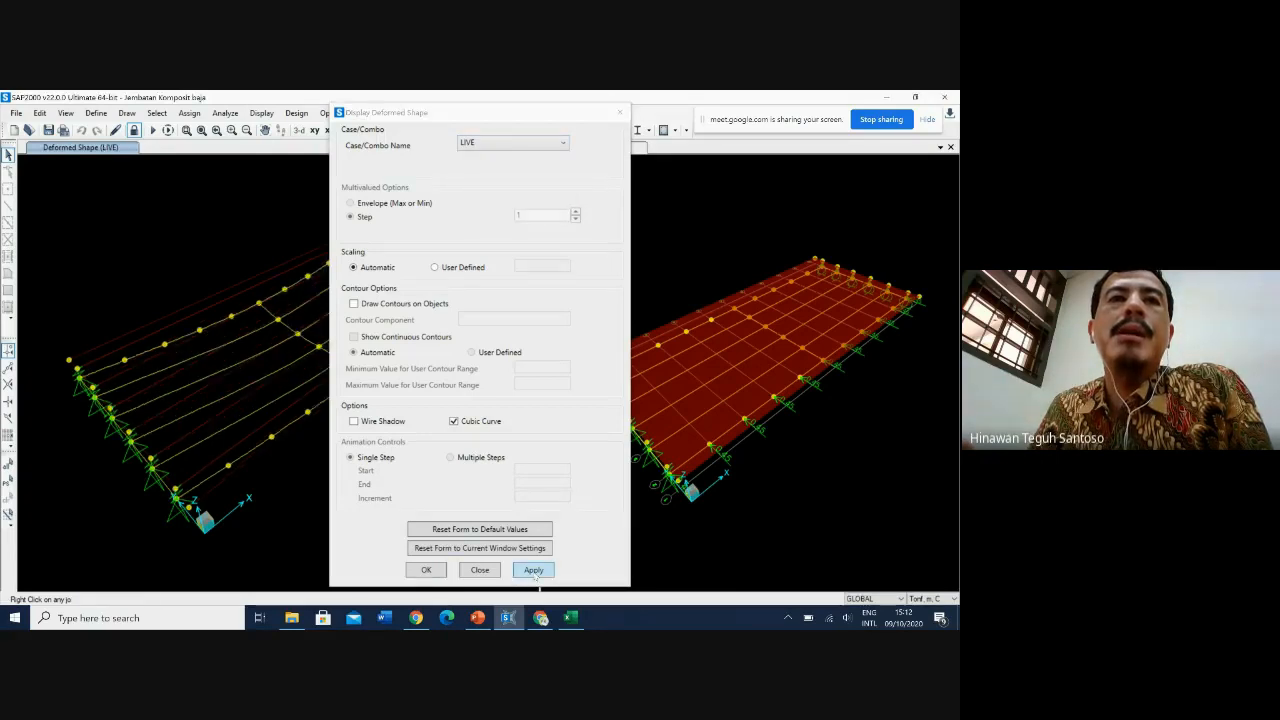
click(426, 570)
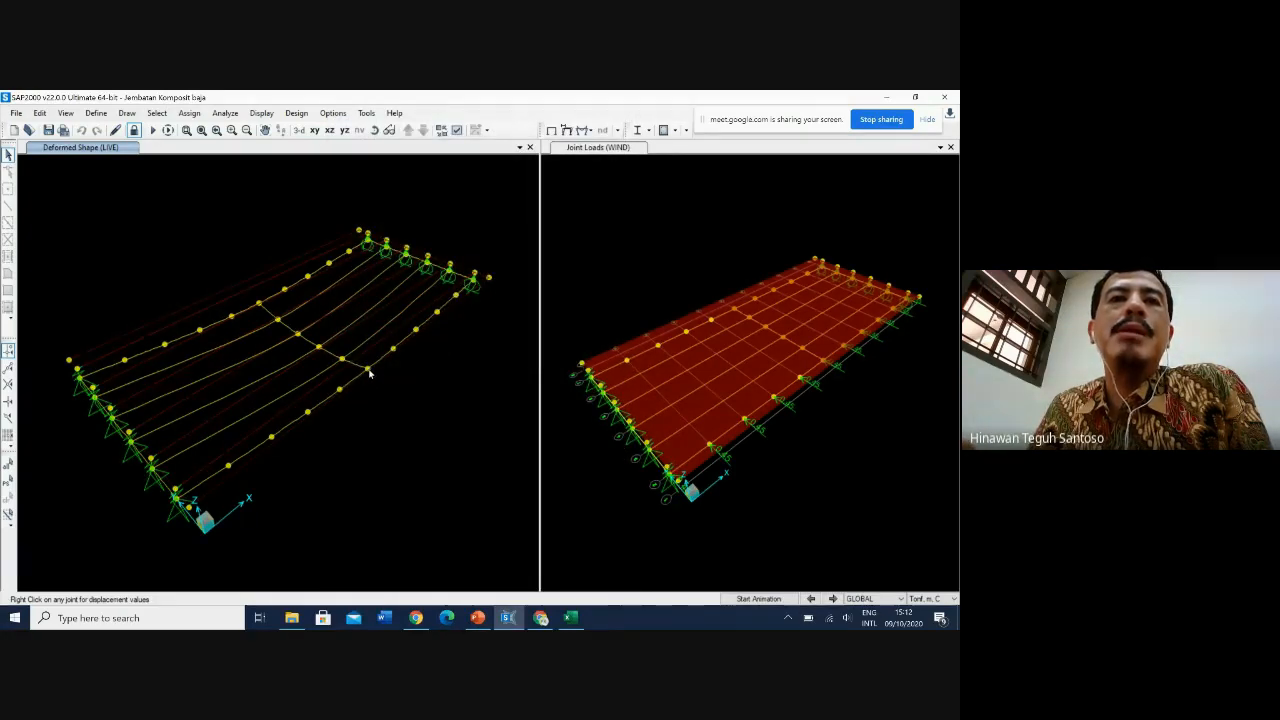
mouse_move(368, 372)
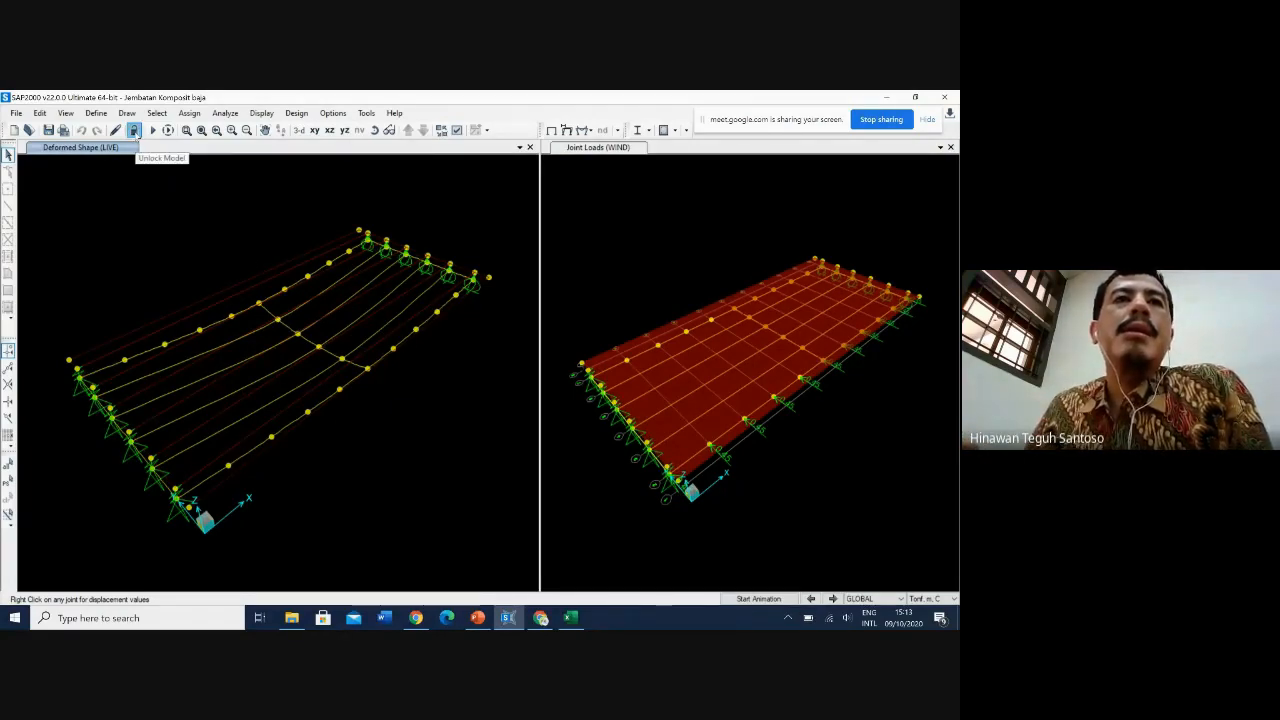
Step: Unlock the model, accepting deletion of the analysis results, and select a deck area in the WIND joint loads view
click(133, 130)
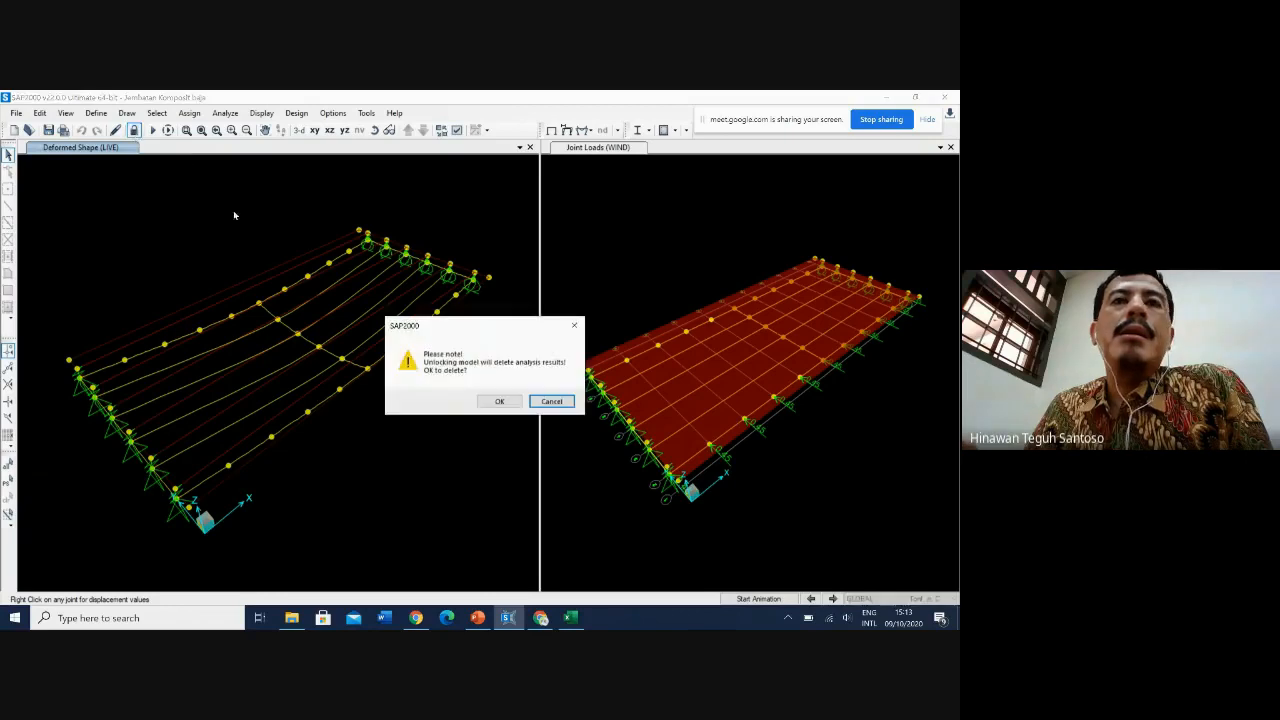
click(509, 401)
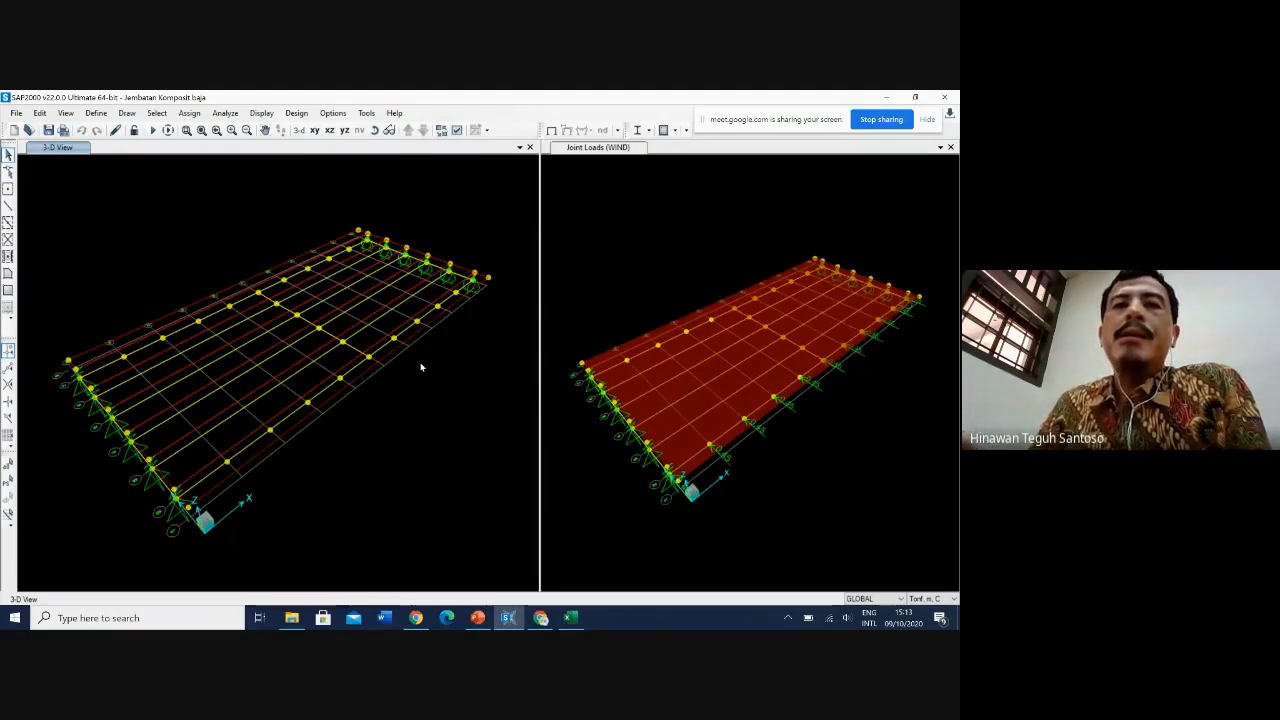
click(633, 347)
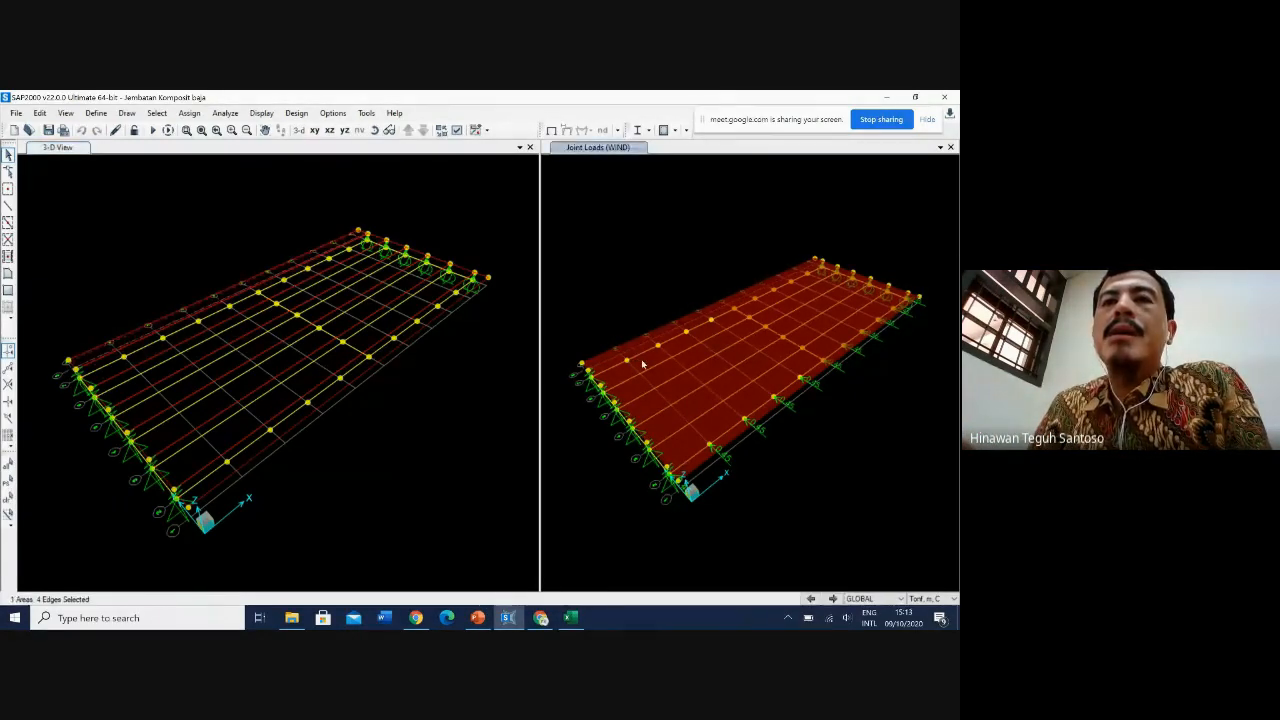
Step: Select all seven deck areas of the bridge in the WIND joint loads view
click(643, 364)
click(660, 374)
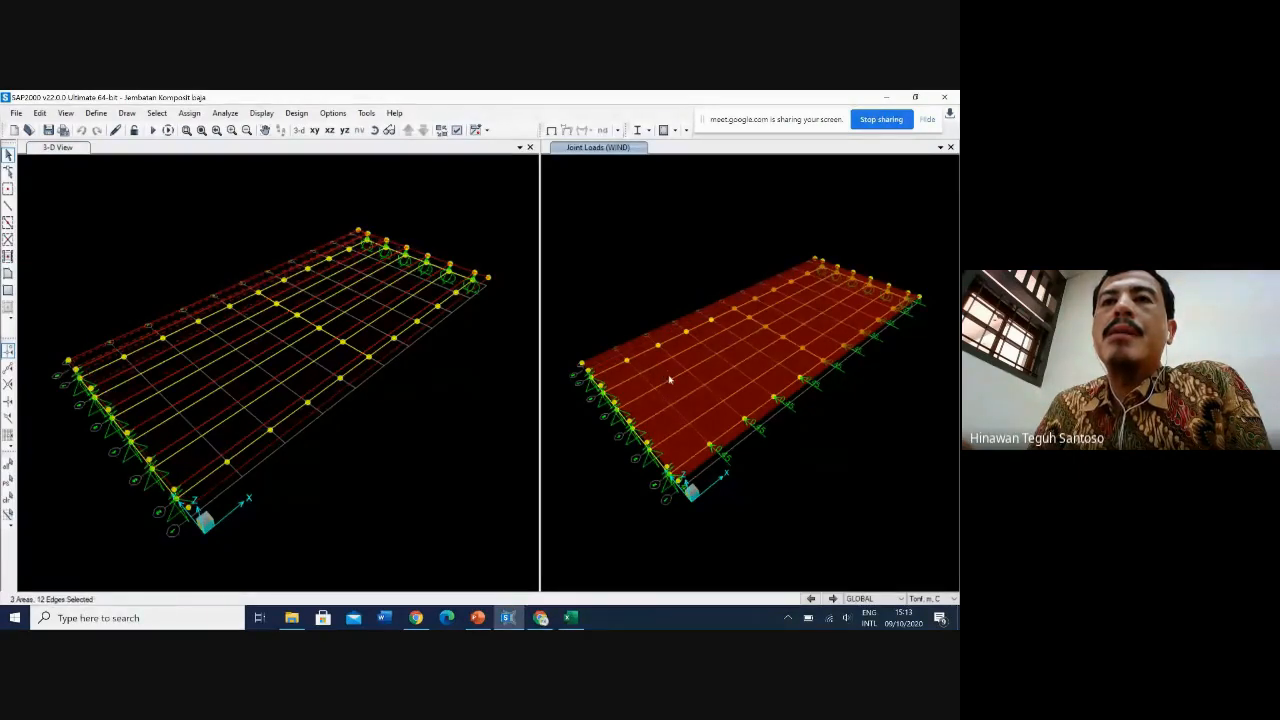
click(681, 385)
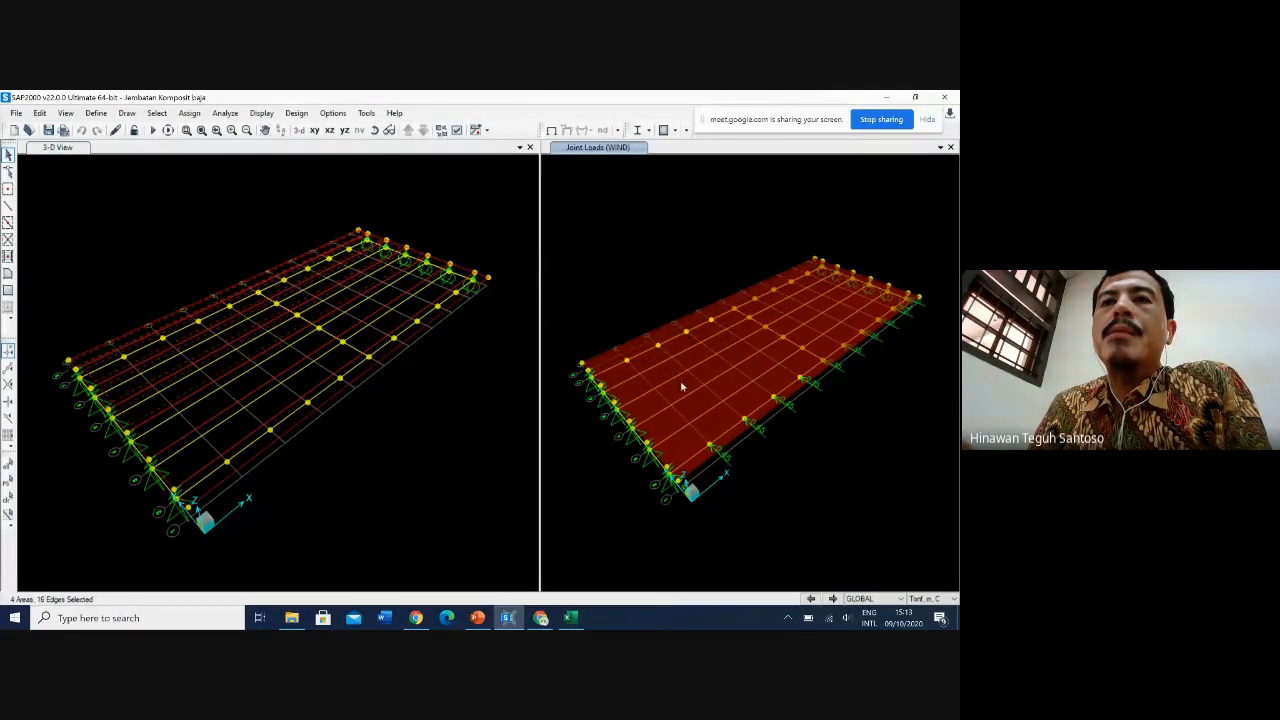
click(691, 397)
click(719, 416)
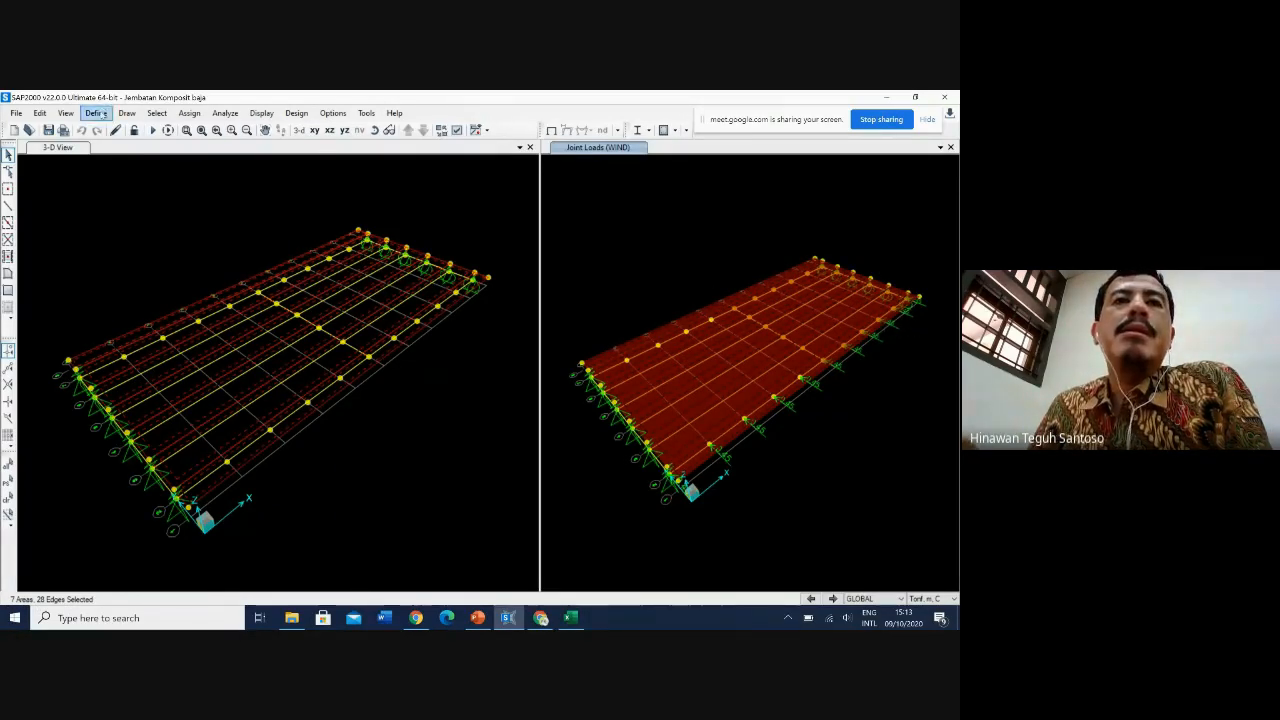
click(96, 113)
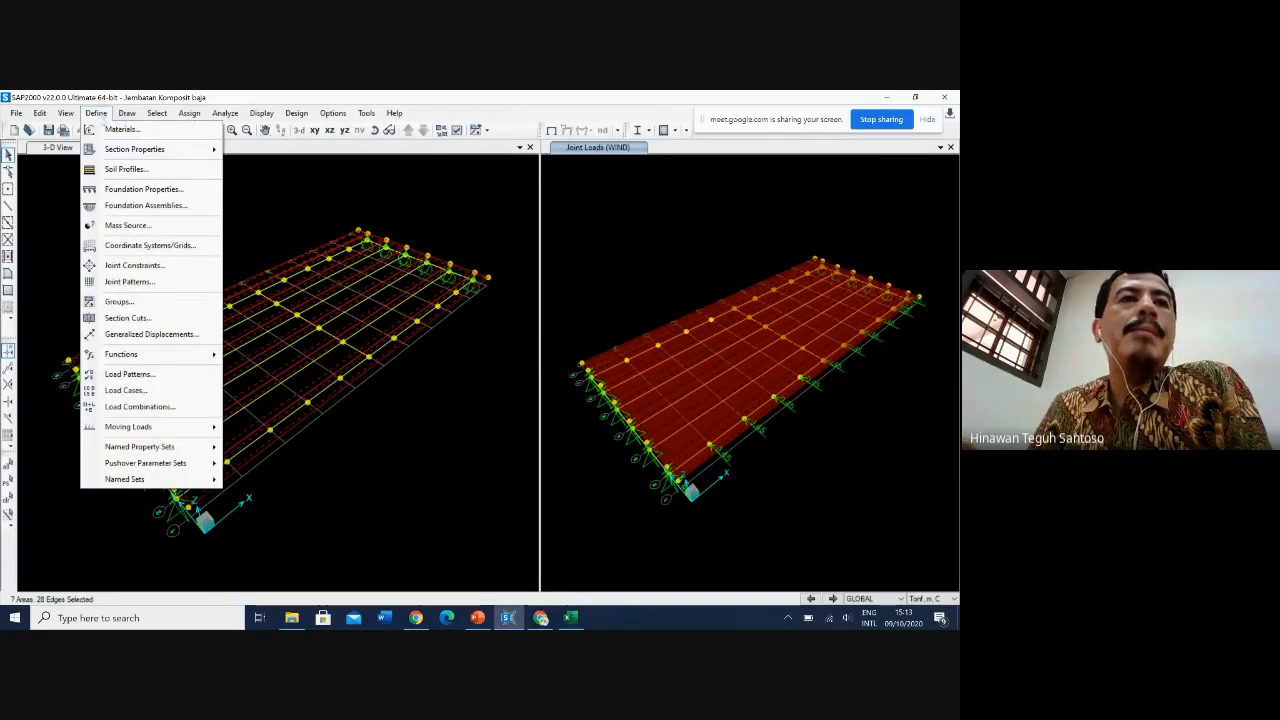
click(96, 113)
Step: Open the automatic area mesh assignment for the selected deck areas and choose meshing into a set number of objects
click(189, 113)
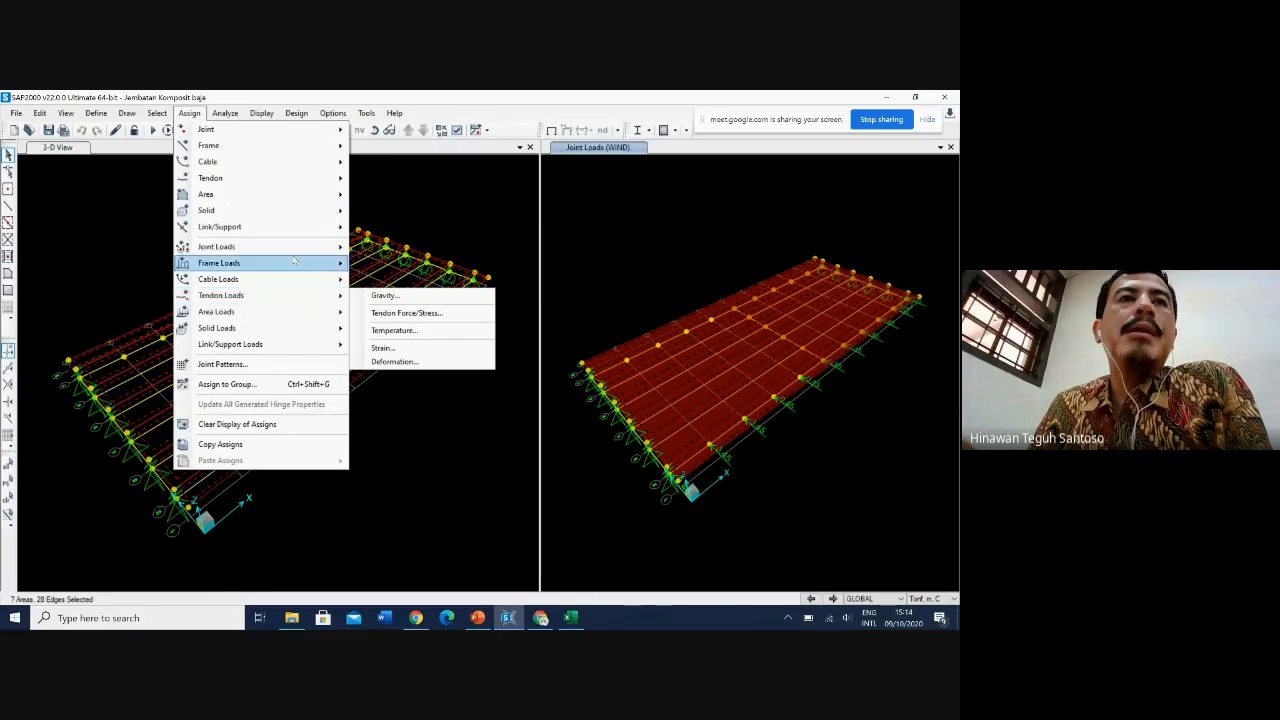
mouse_move(319, 195)
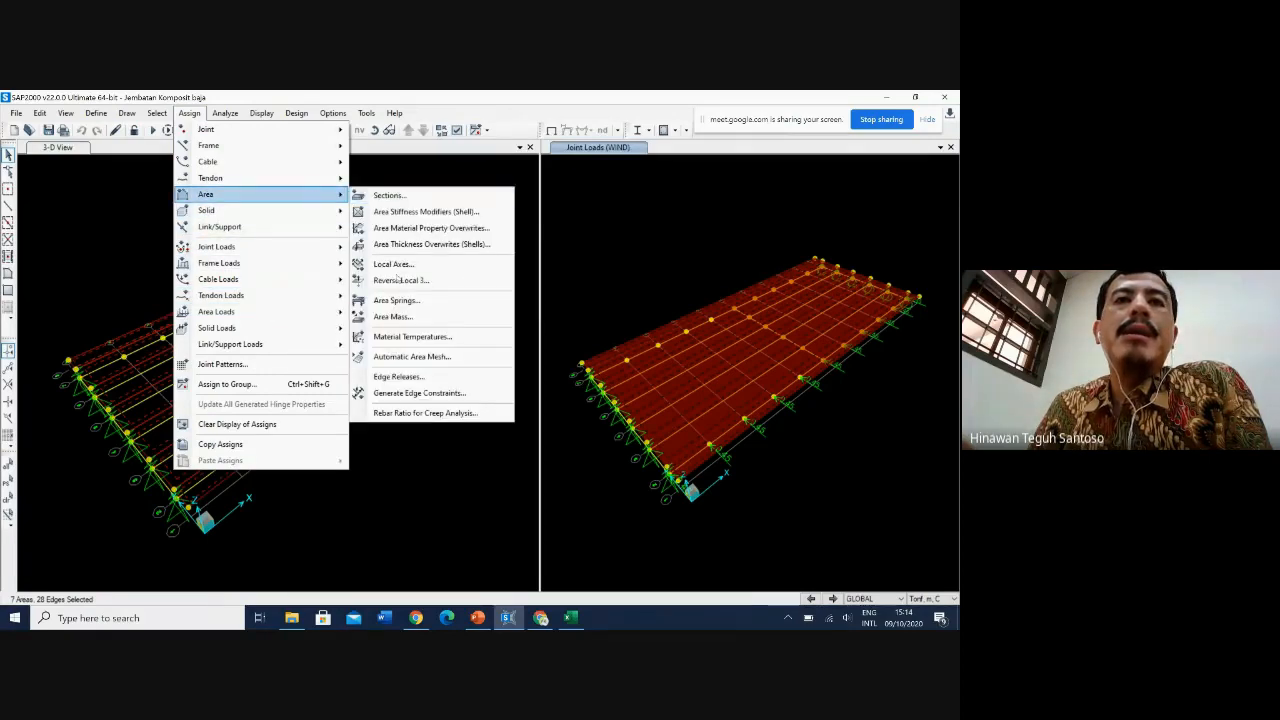
click(418, 357)
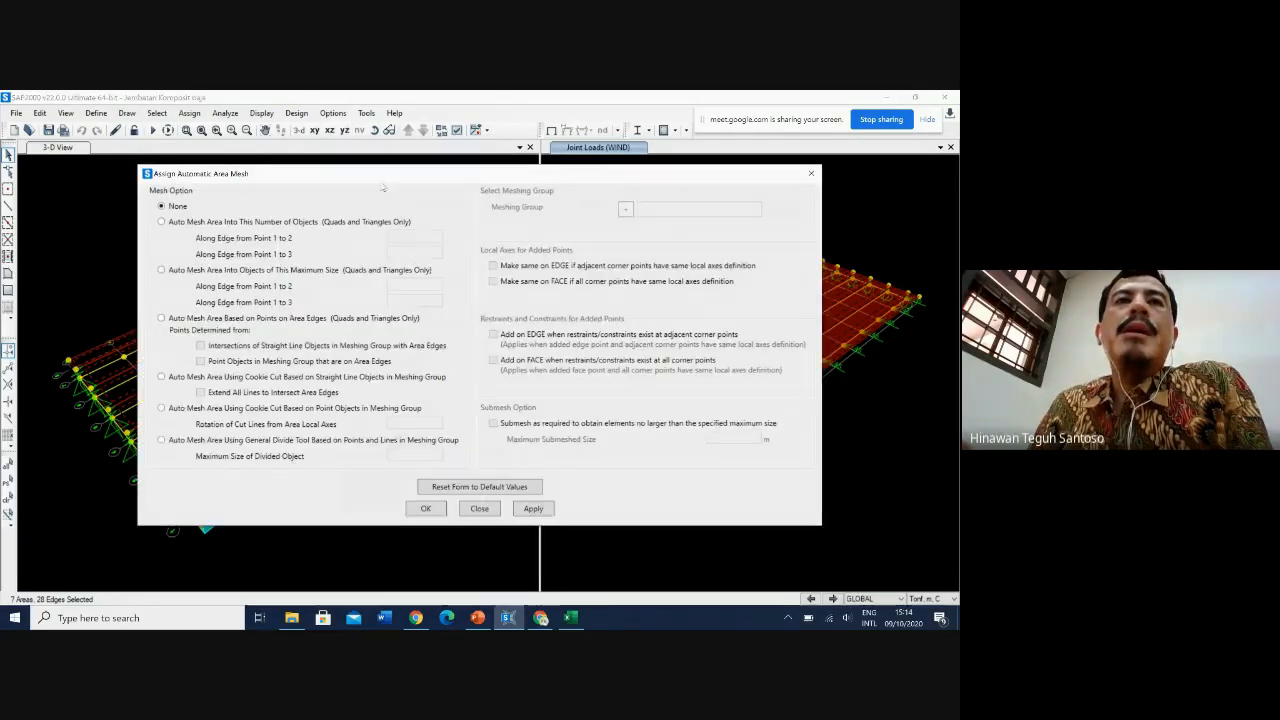
drag(382, 177, 482, 200)
click(330, 246)
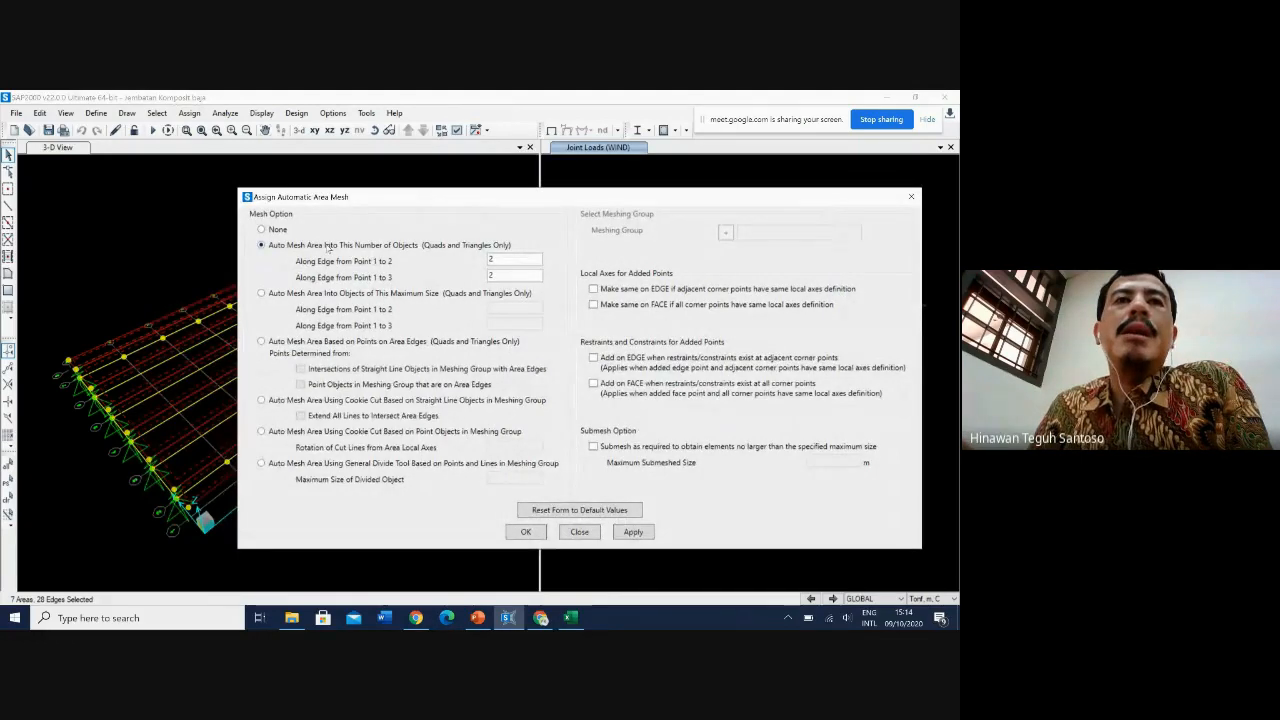
drag(409, 204, 524, 189)
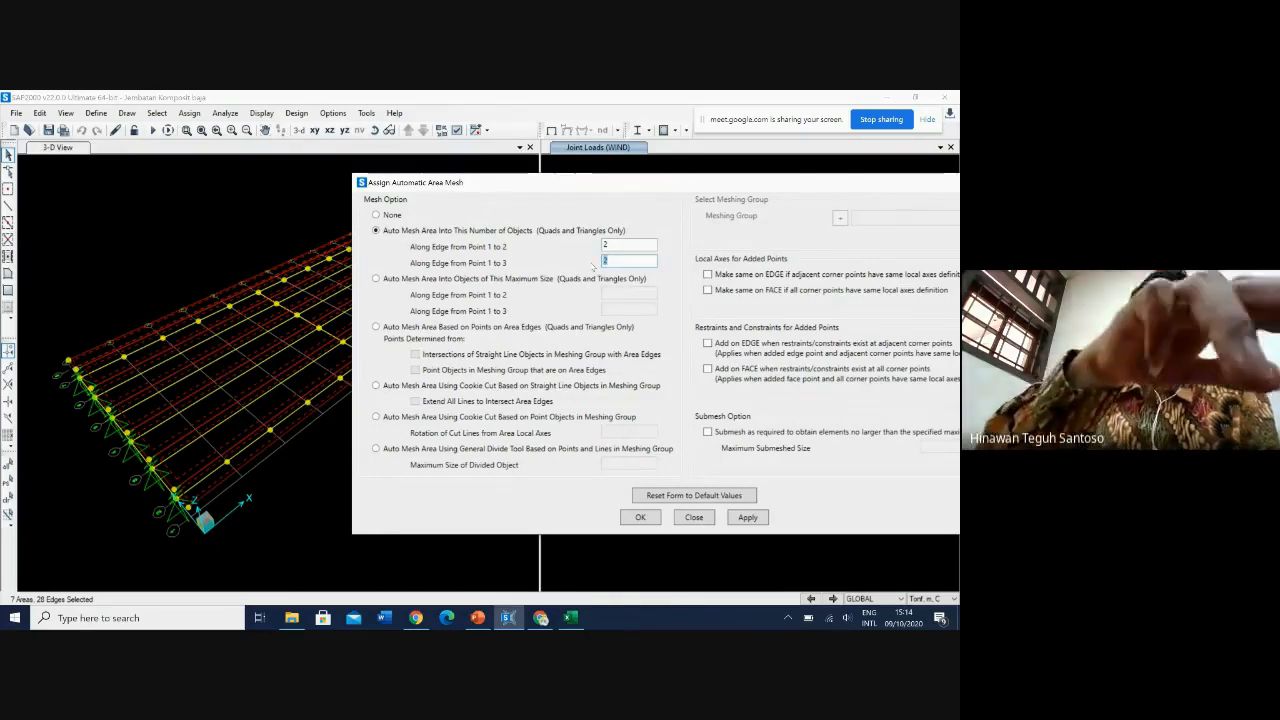
Step: Mesh the selected deck areas into 10 objects along the edge from point 1 to 2 and 1 along point 1 to 3
text(0)
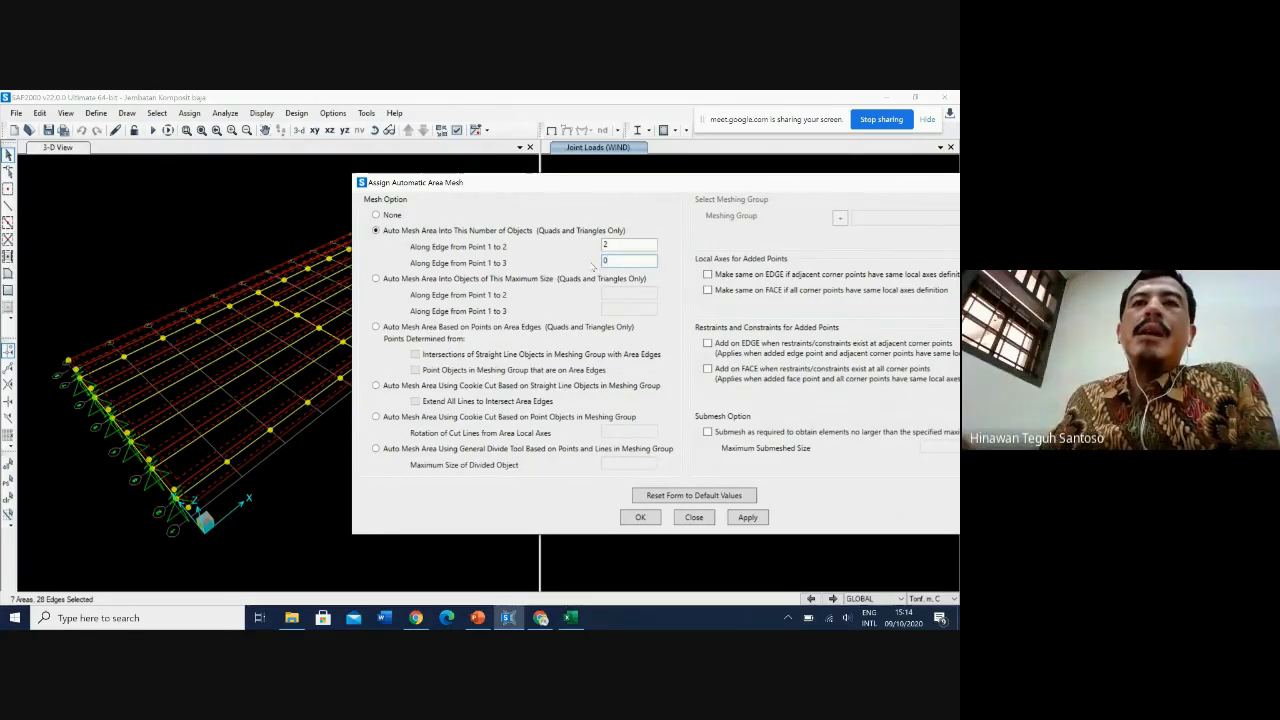
click(611, 243)
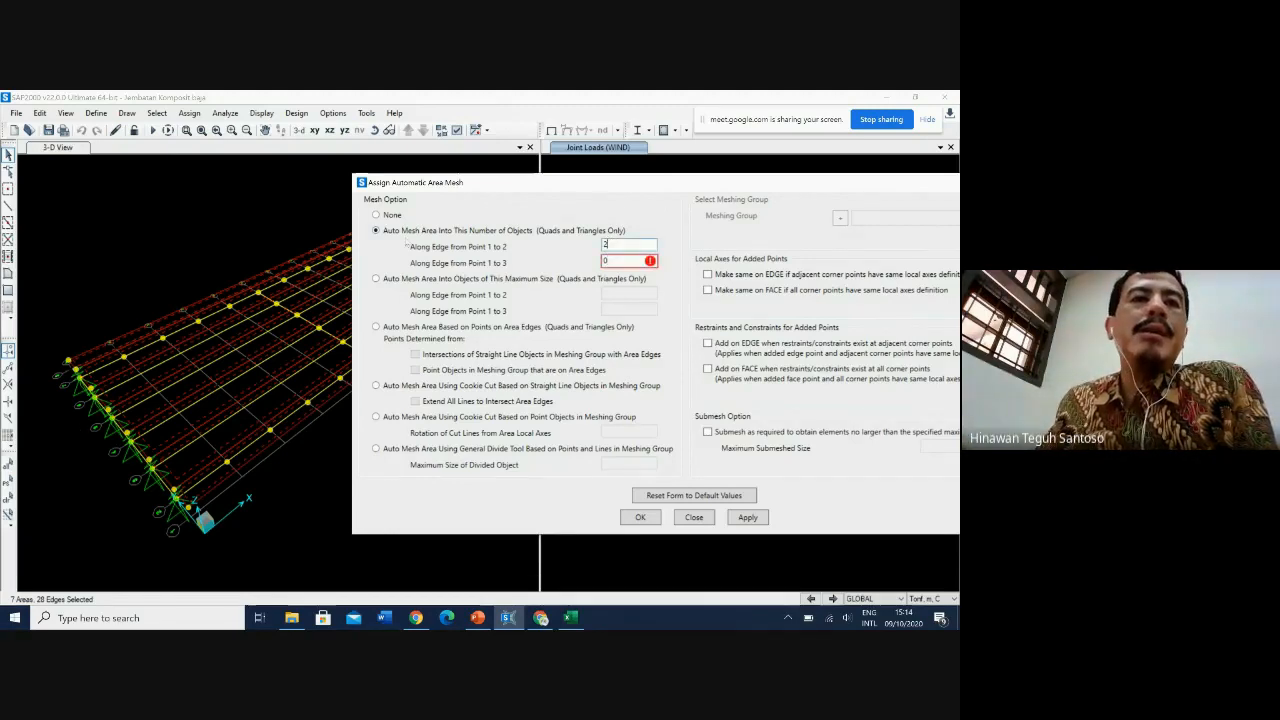
click(612, 262)
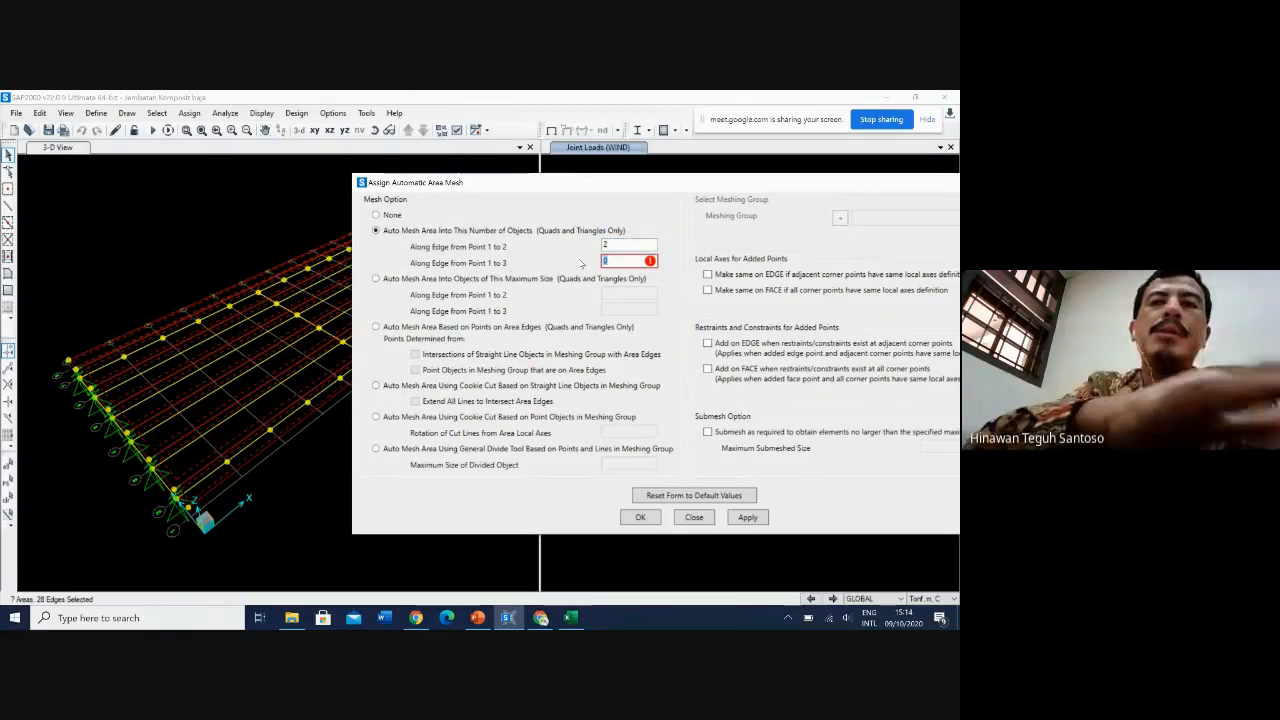
text(1)
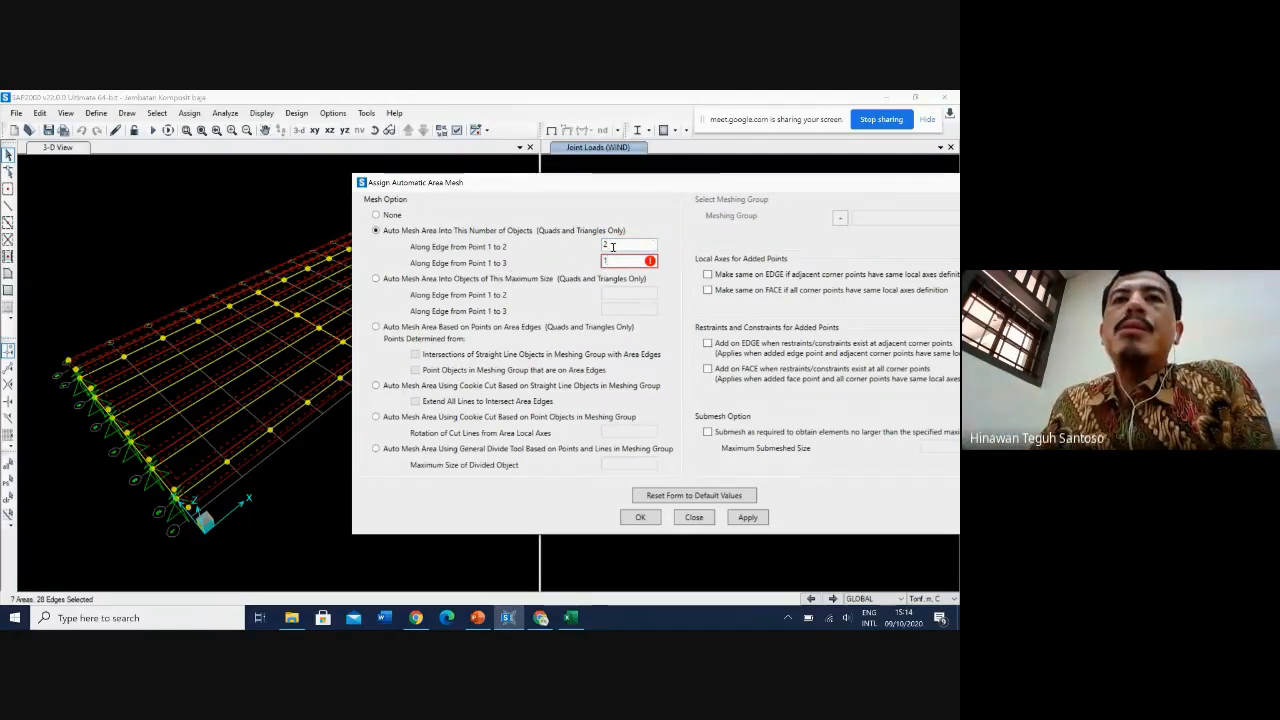
click(614, 246)
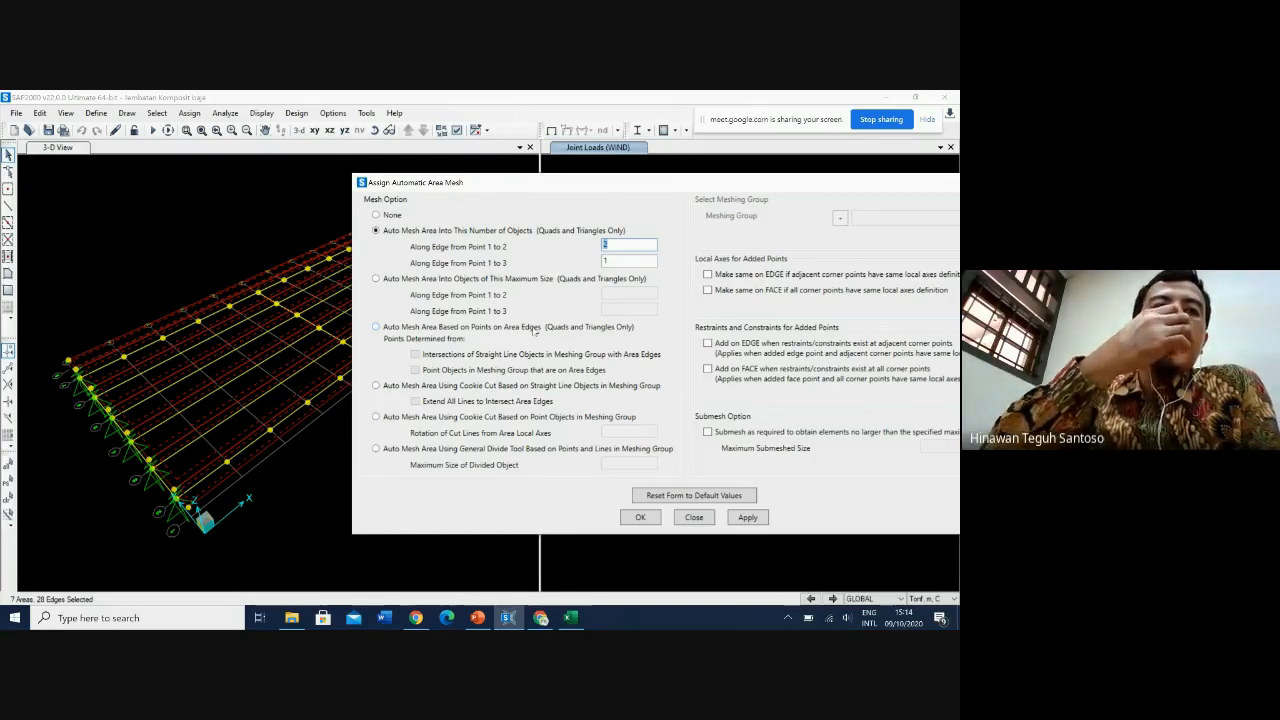
text(10)
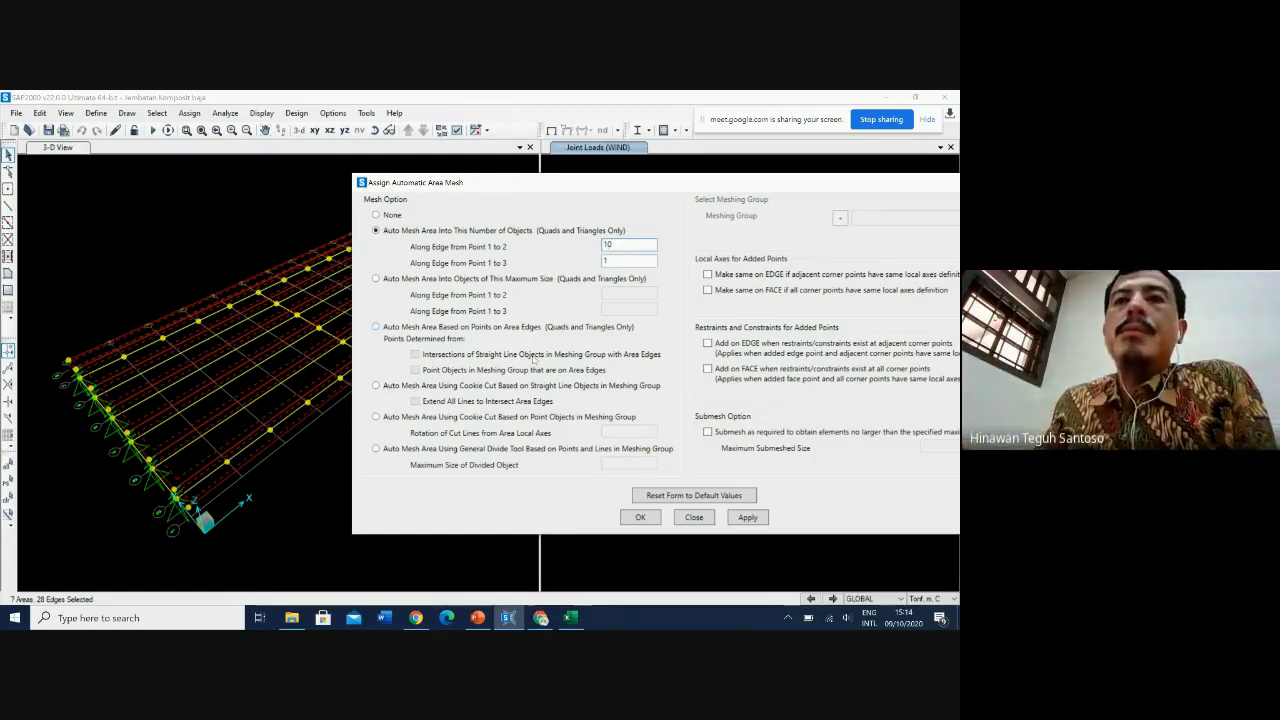
click(760, 518)
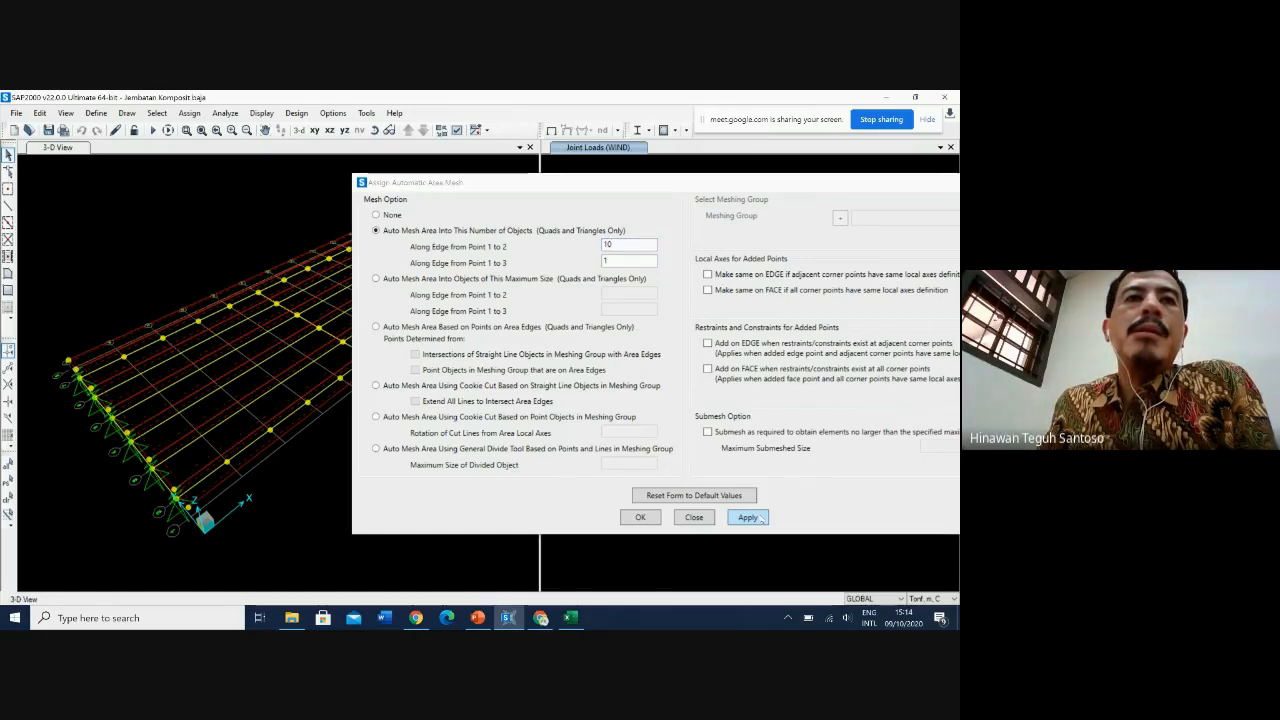
click(641, 518)
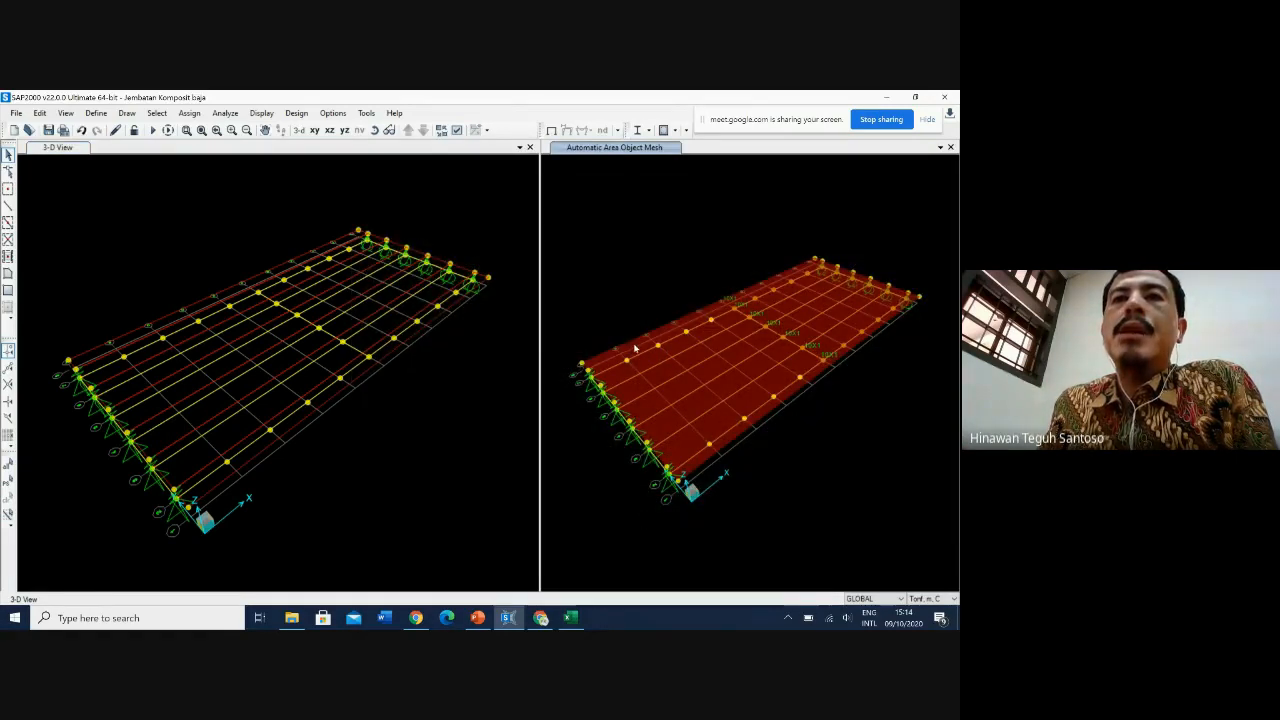
Step: Inspect the assignments and loads of a deck area along the far long edge to check its automatic mesh, without changing anything
click(635, 348)
right_click(635, 348)
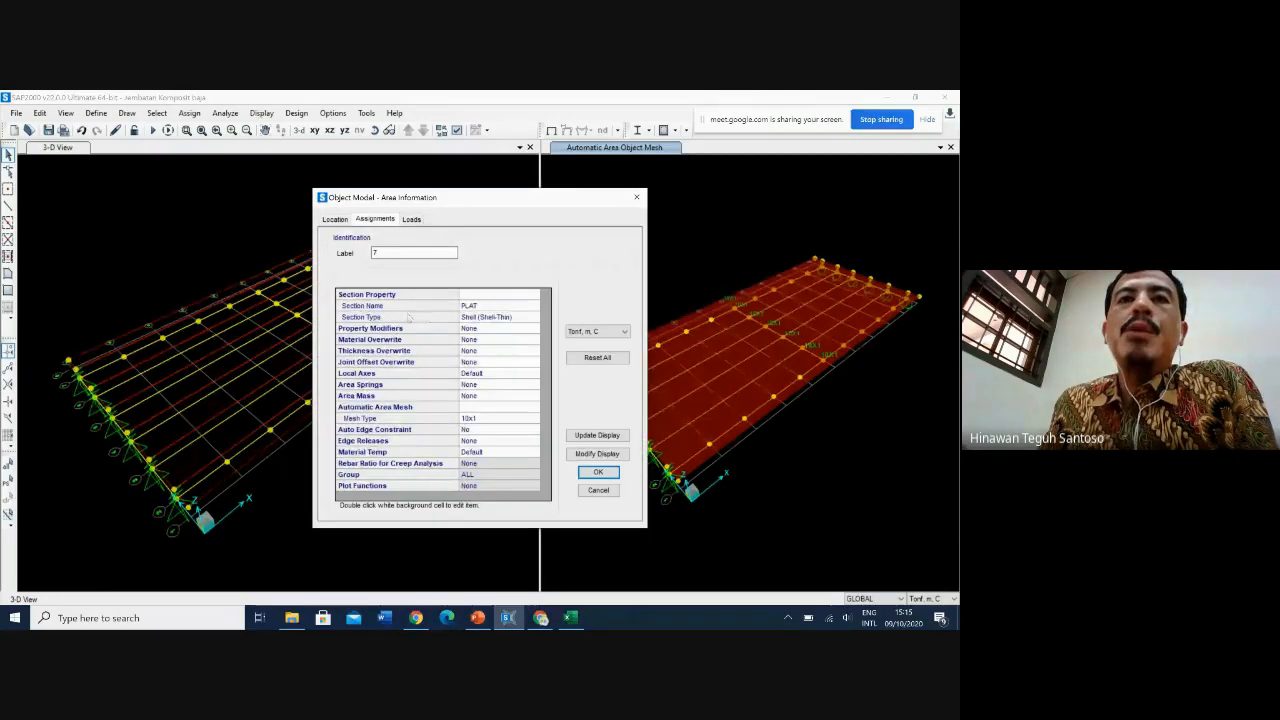
click(411, 219)
click(384, 220)
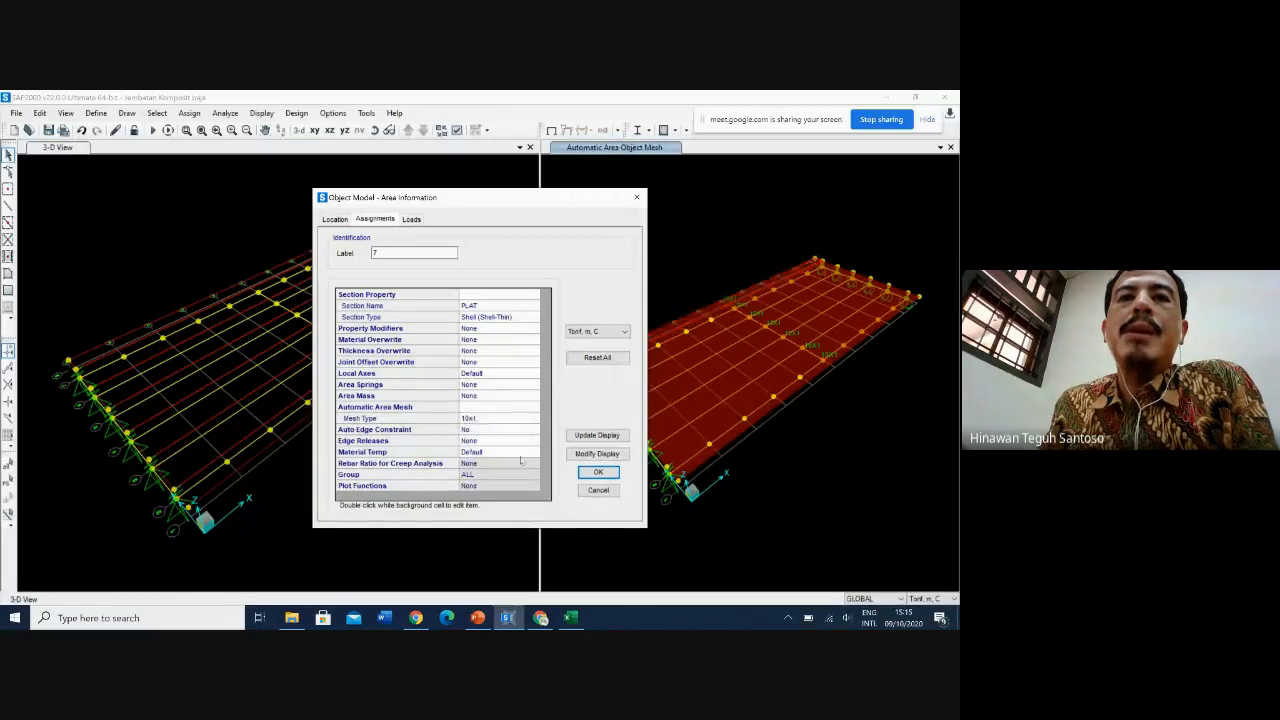
click(607, 492)
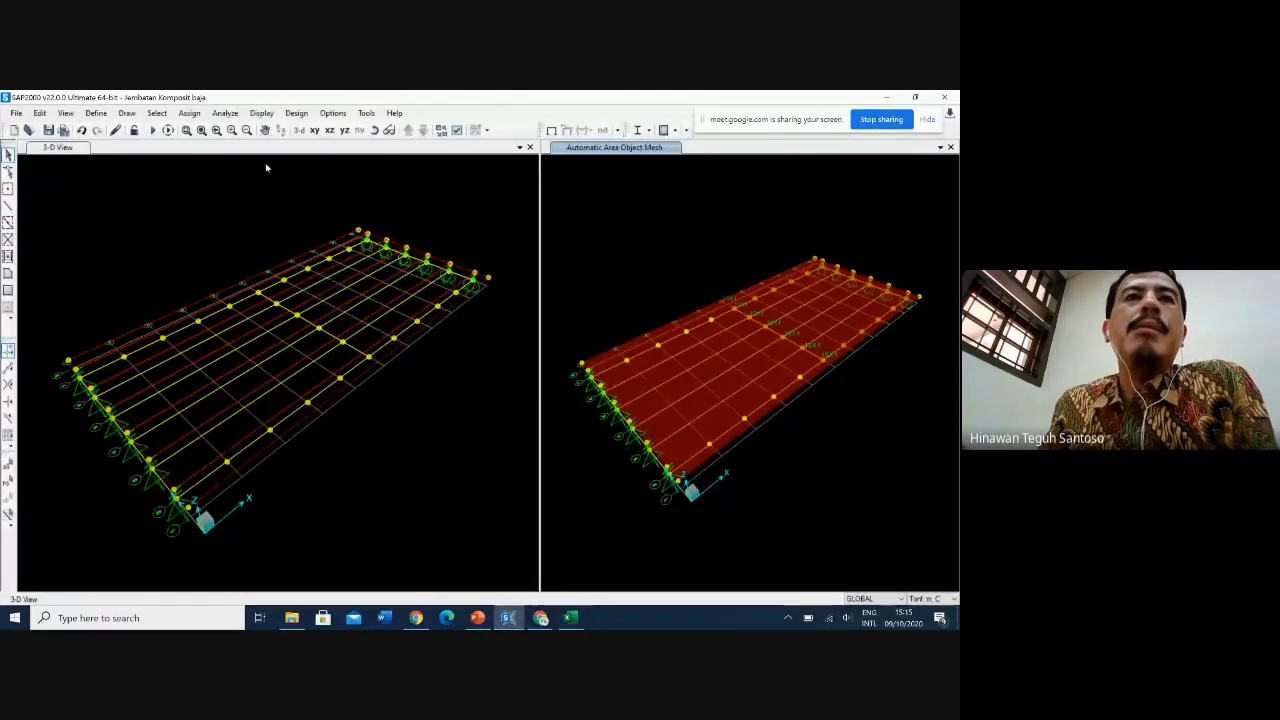
Step: Set the analysis options to Space Frame degrees of freedom
click(701, 437)
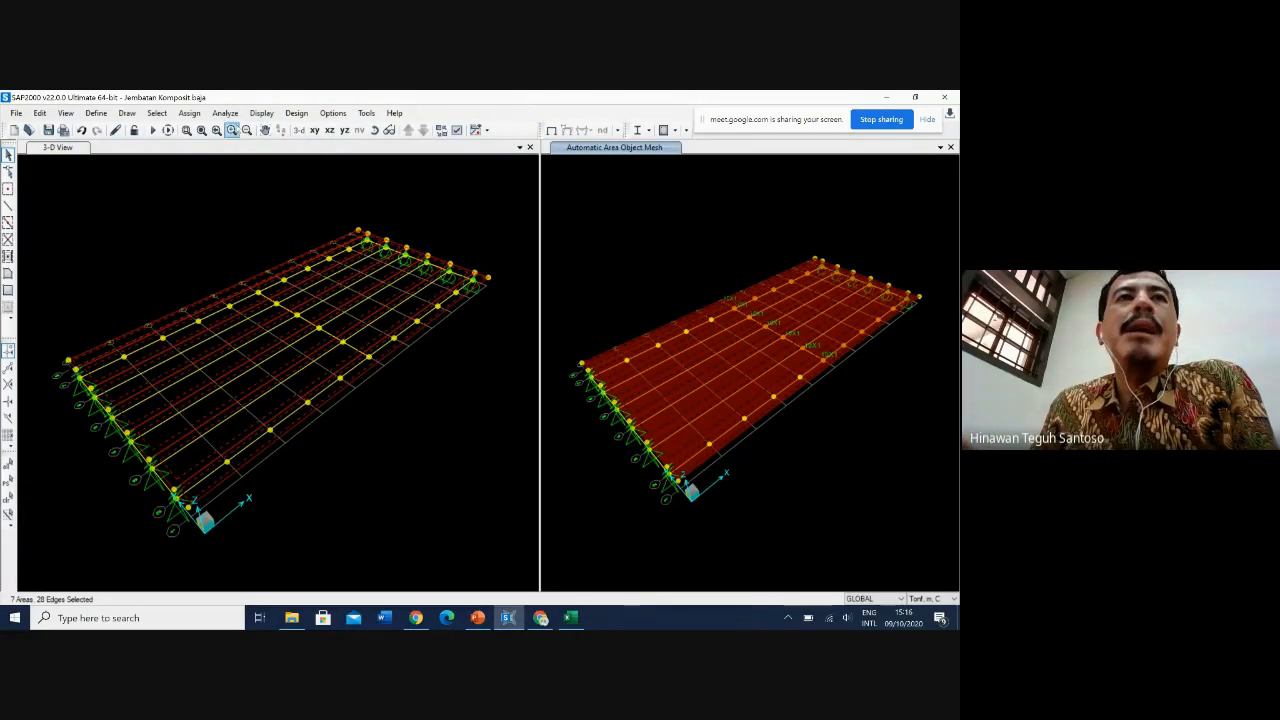
click(229, 115)
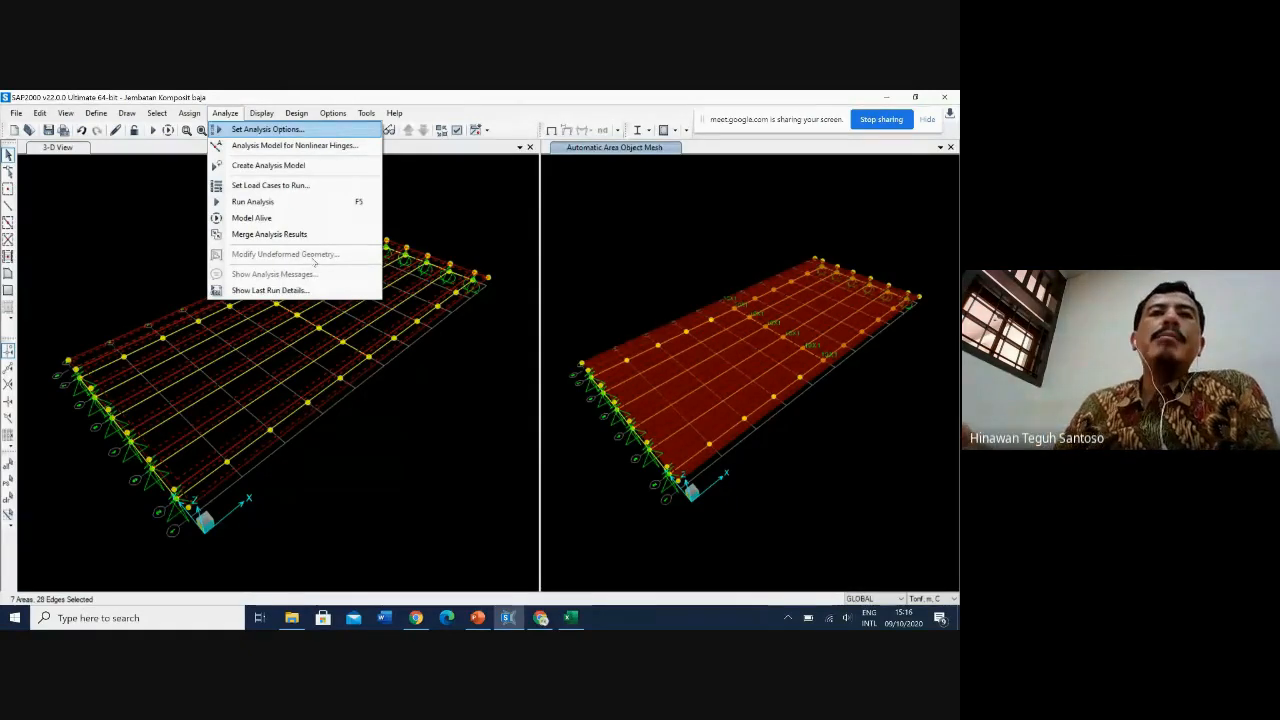
click(267, 129)
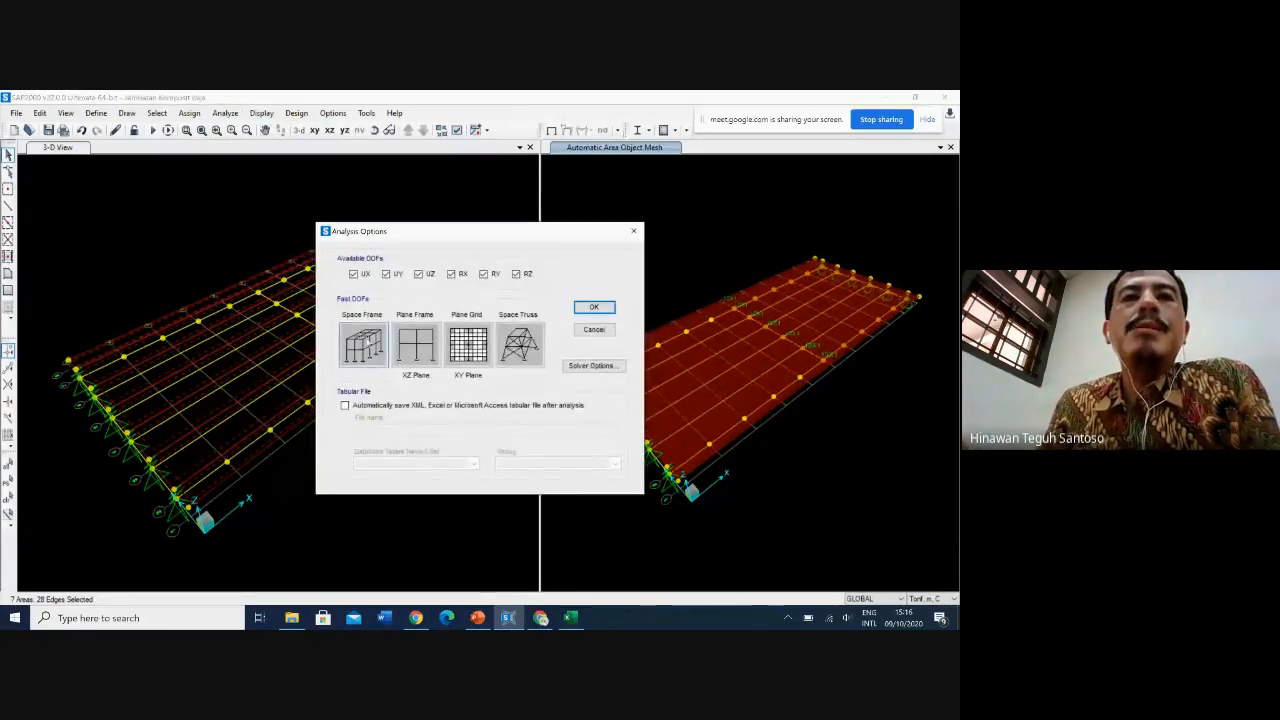
click(367, 341)
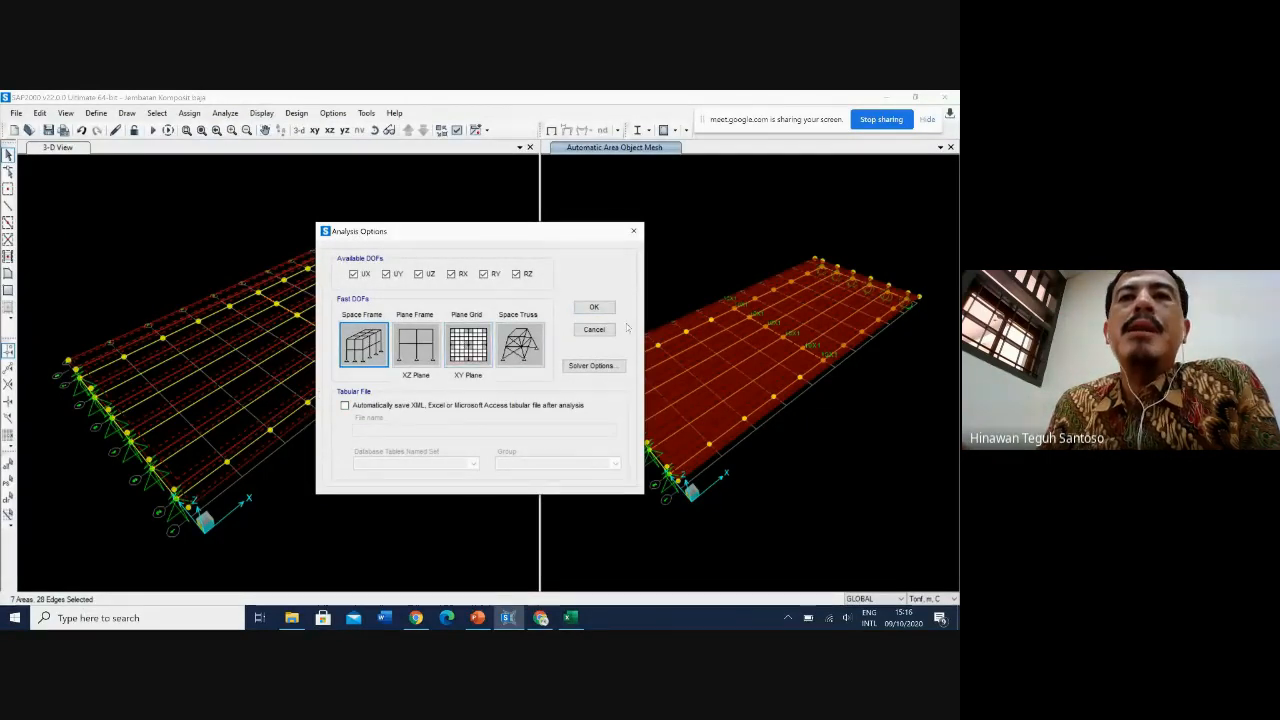
click(605, 312)
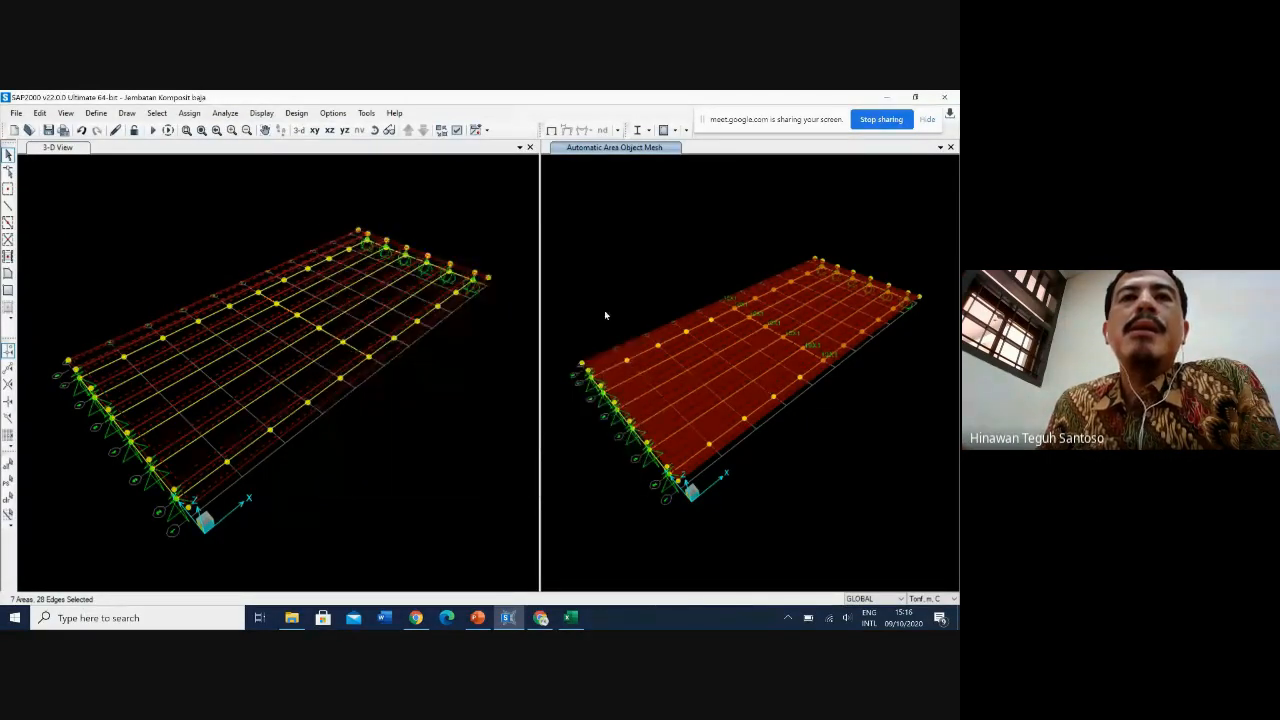
Step: Run the analysis for the DEAD, MODAL, SDL, LIVE and WIND load cases
click(236, 117)
click(265, 186)
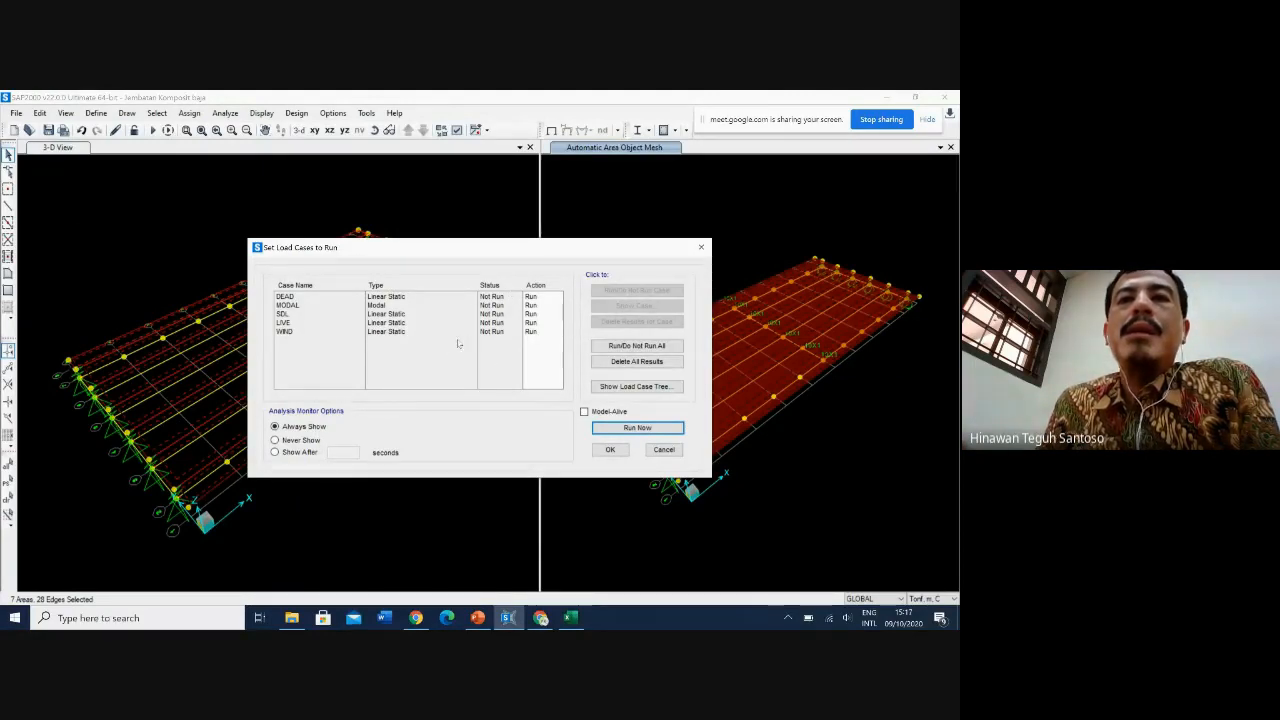
click(638, 428)
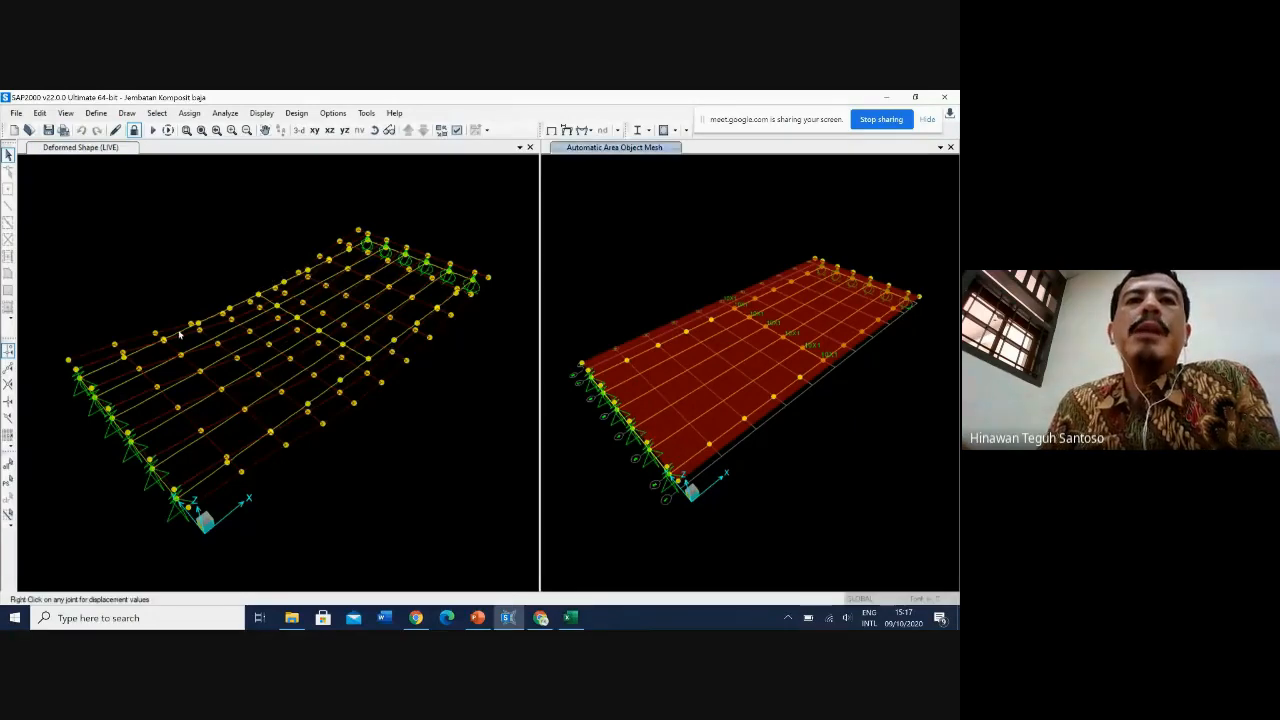
Step: Display the deformed shape for the LIVE load case in the 3-D view and read the displacements of the midspan joints
click(457, 392)
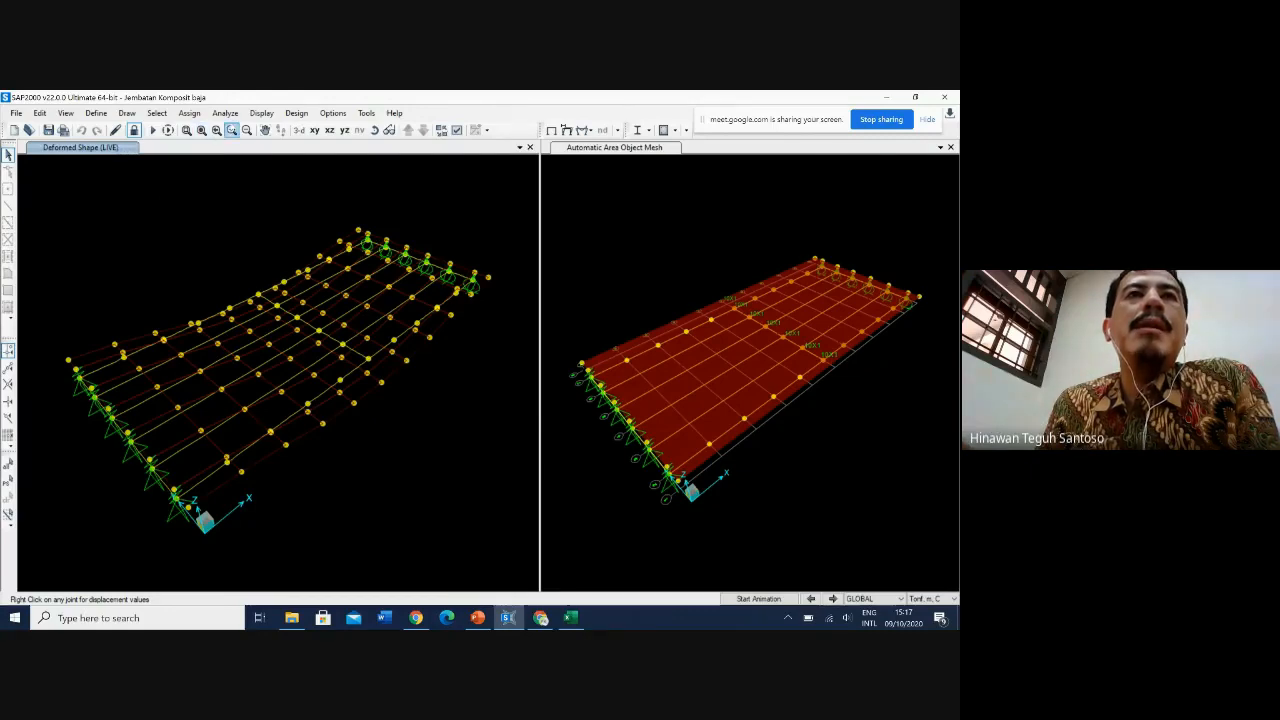
click(296, 113)
click(294, 114)
click(271, 114)
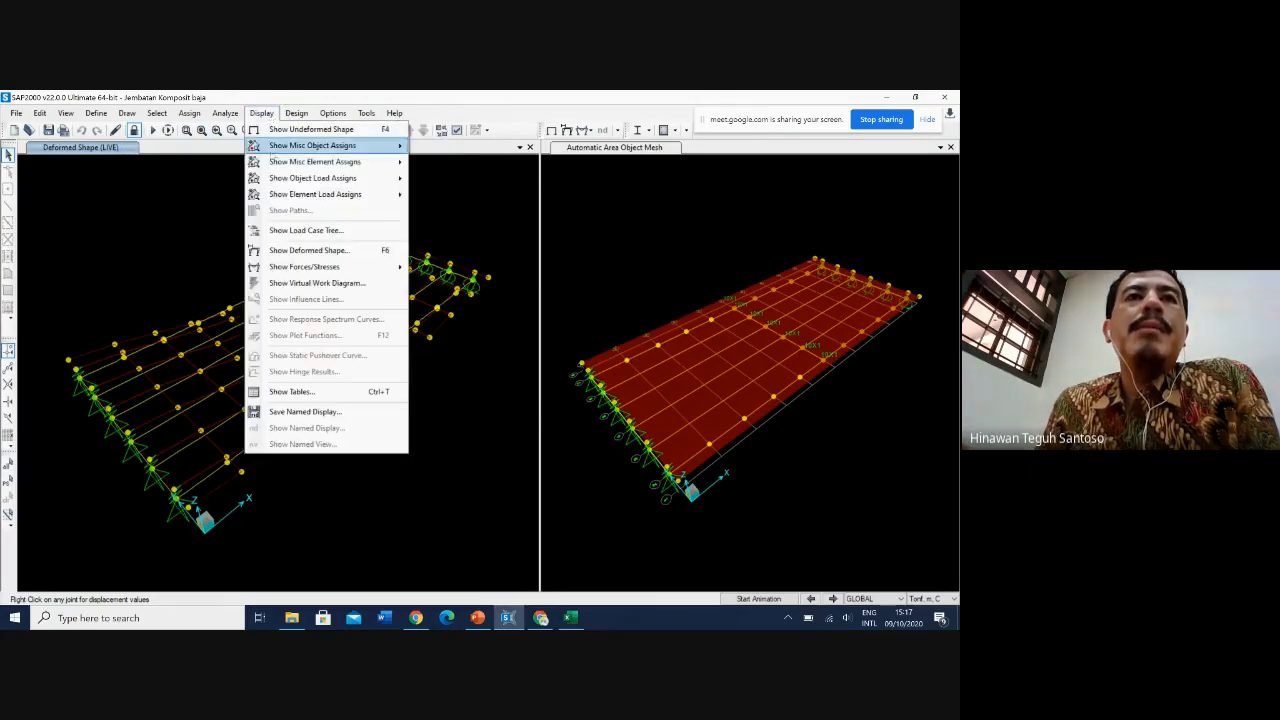
click(313, 250)
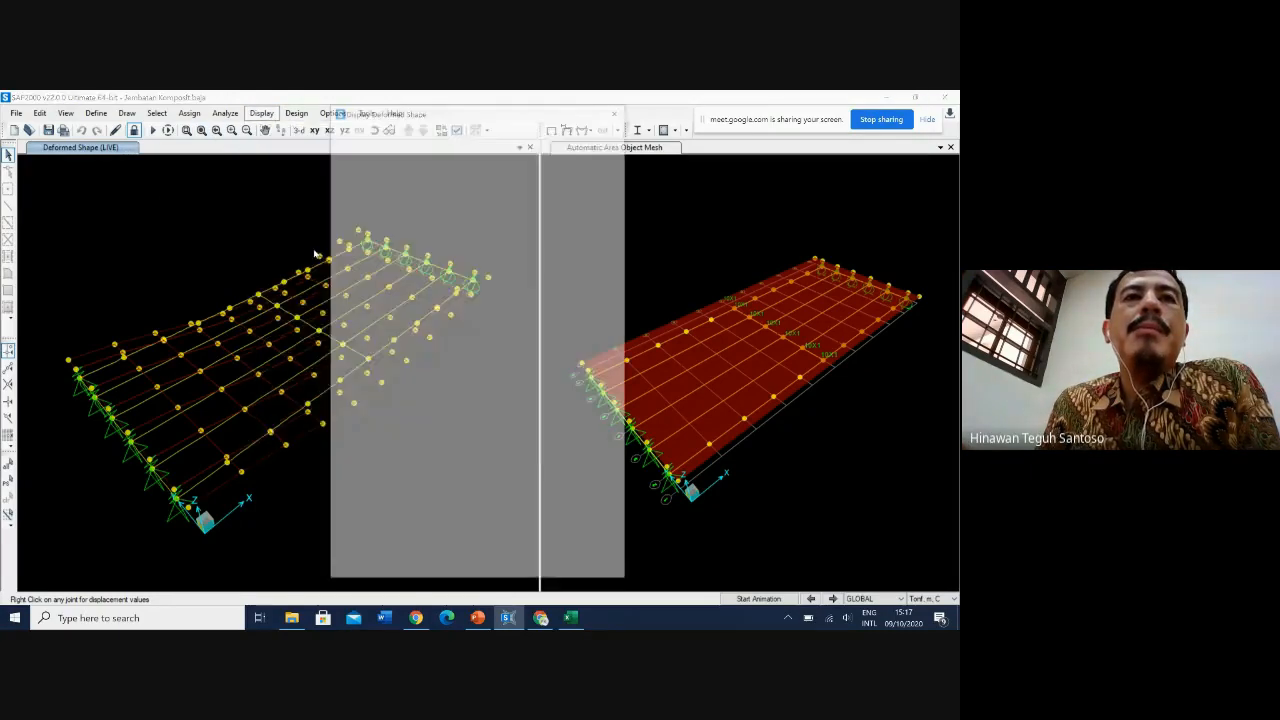
click(510, 143)
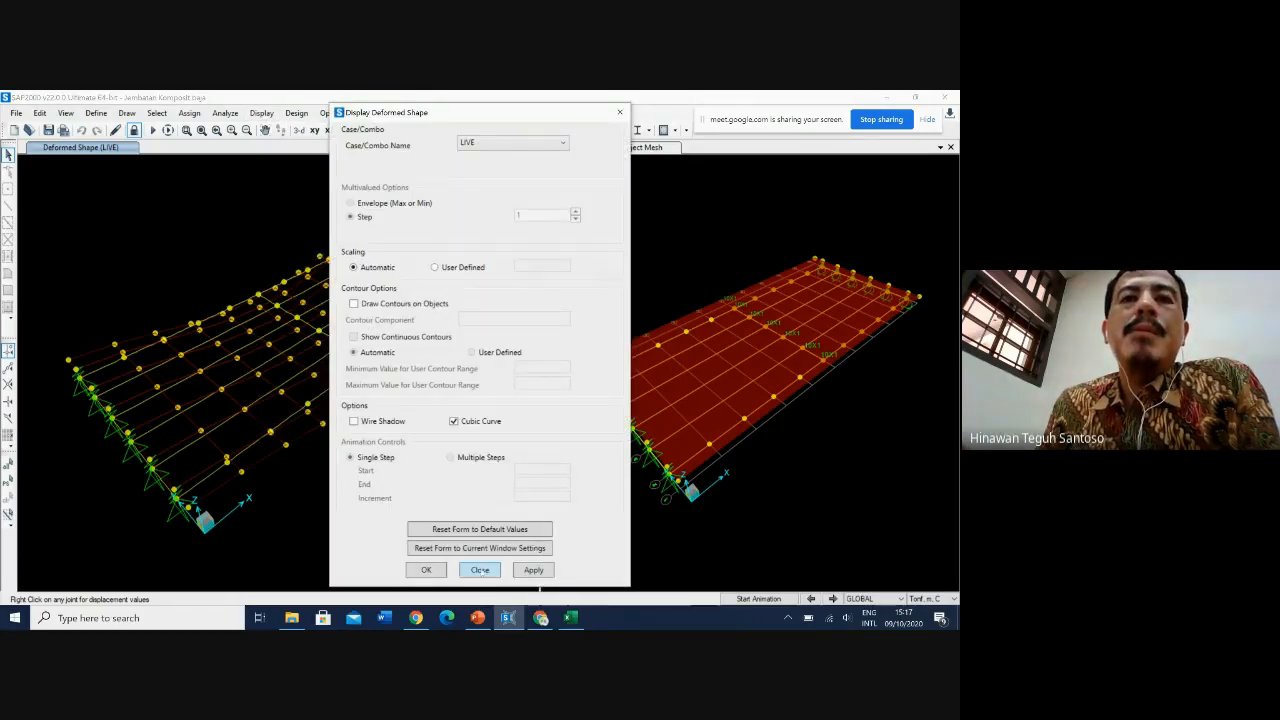
click(426, 569)
mouse_move(368, 364)
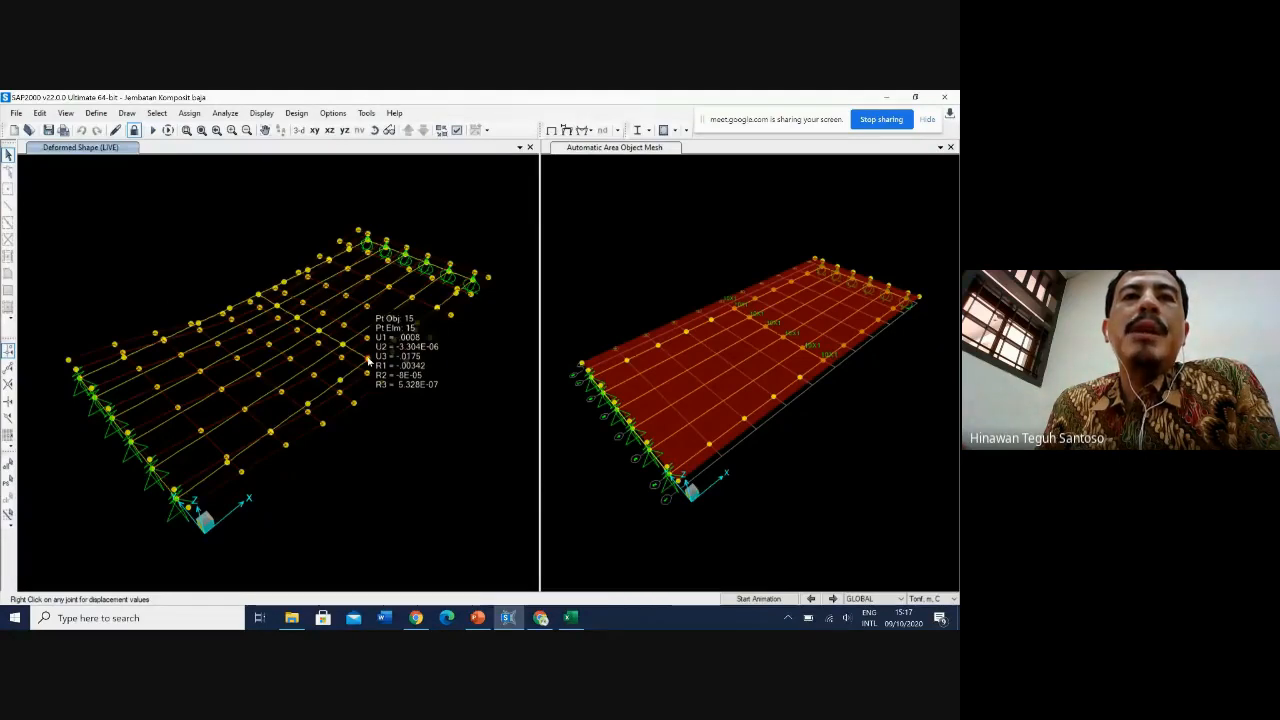
mouse_move(343, 345)
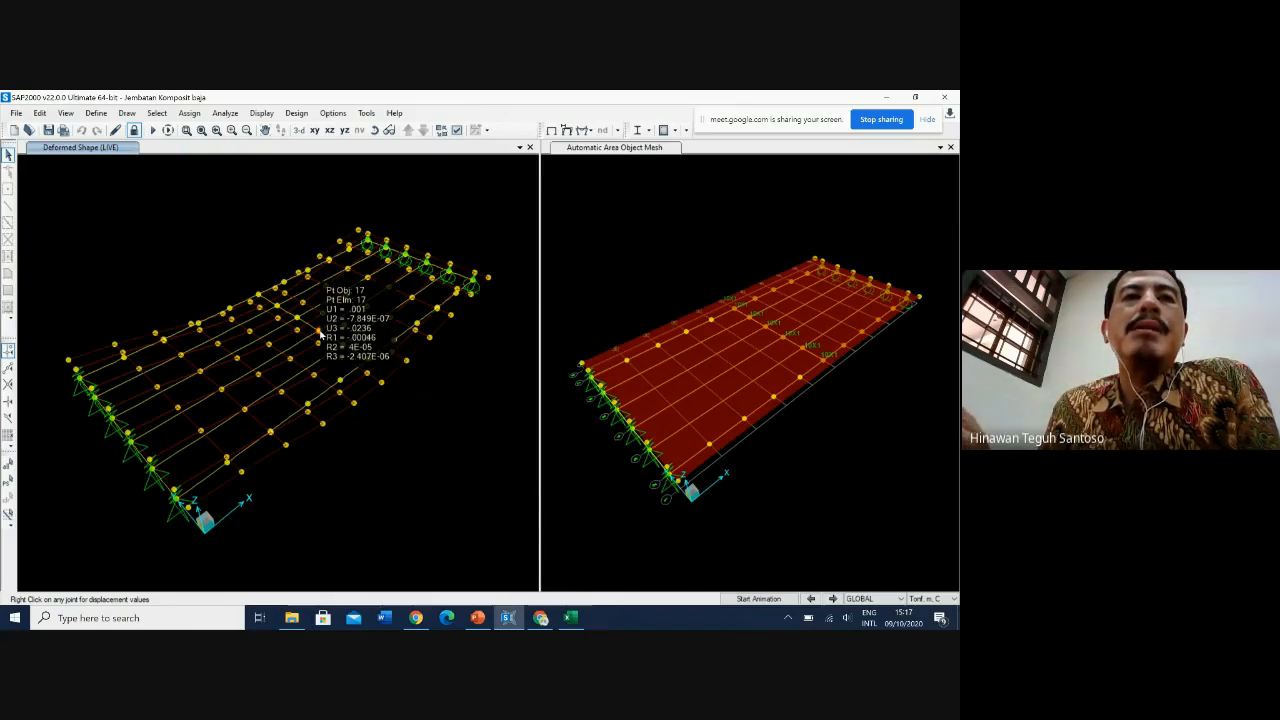
Step: Switch to the Excel workbook, calculate the allowable deflection in cell G13 as =20000/800, and return to SAP2000
click(570, 617)
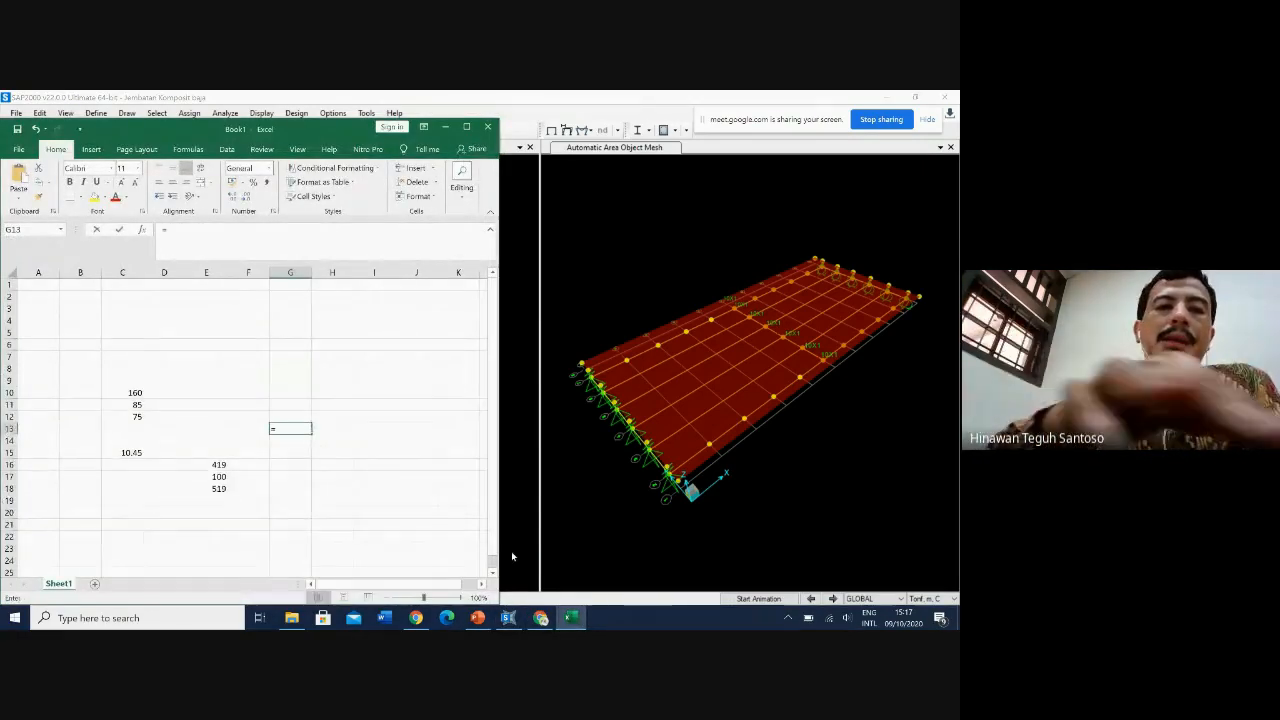
text(=20000)
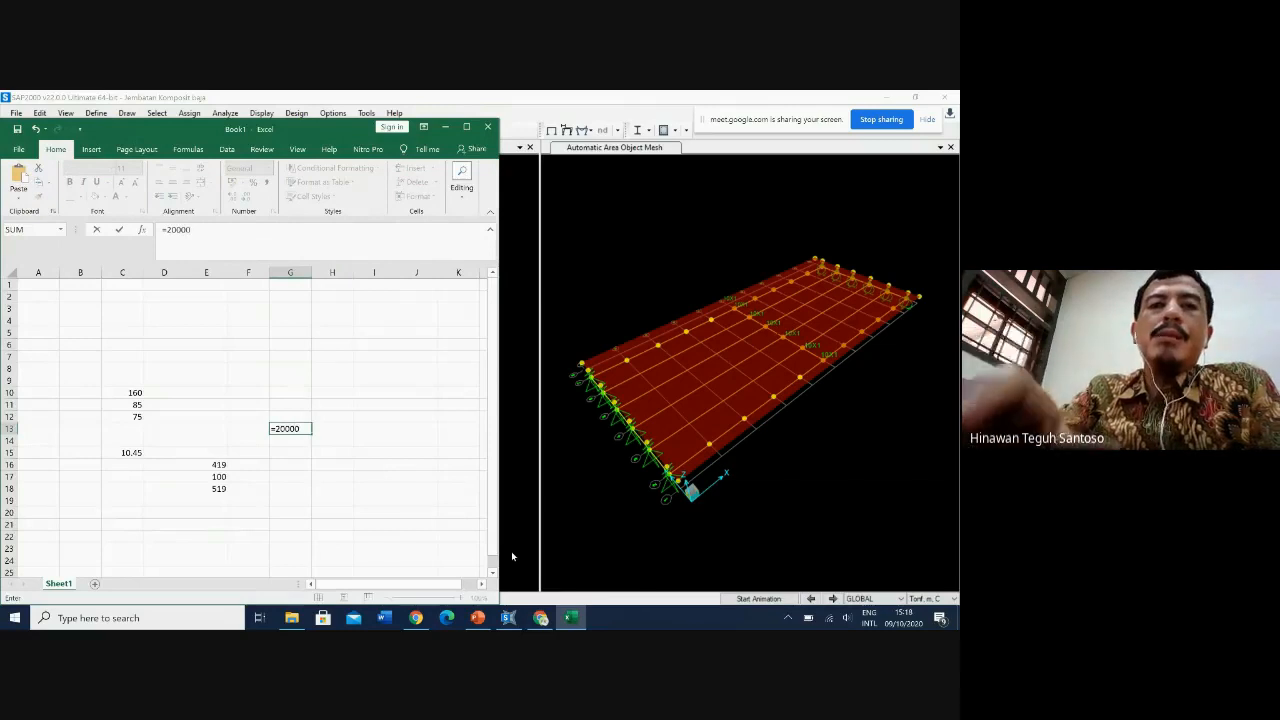
text(/800)
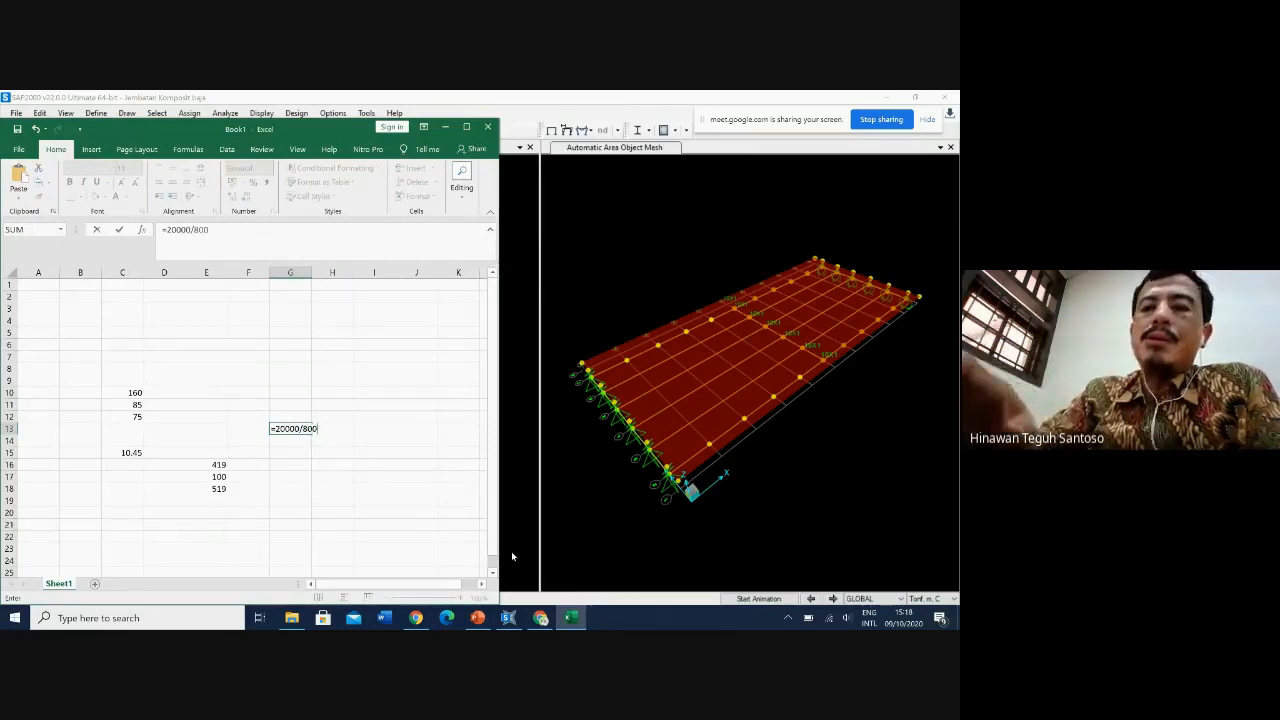
key(Return)
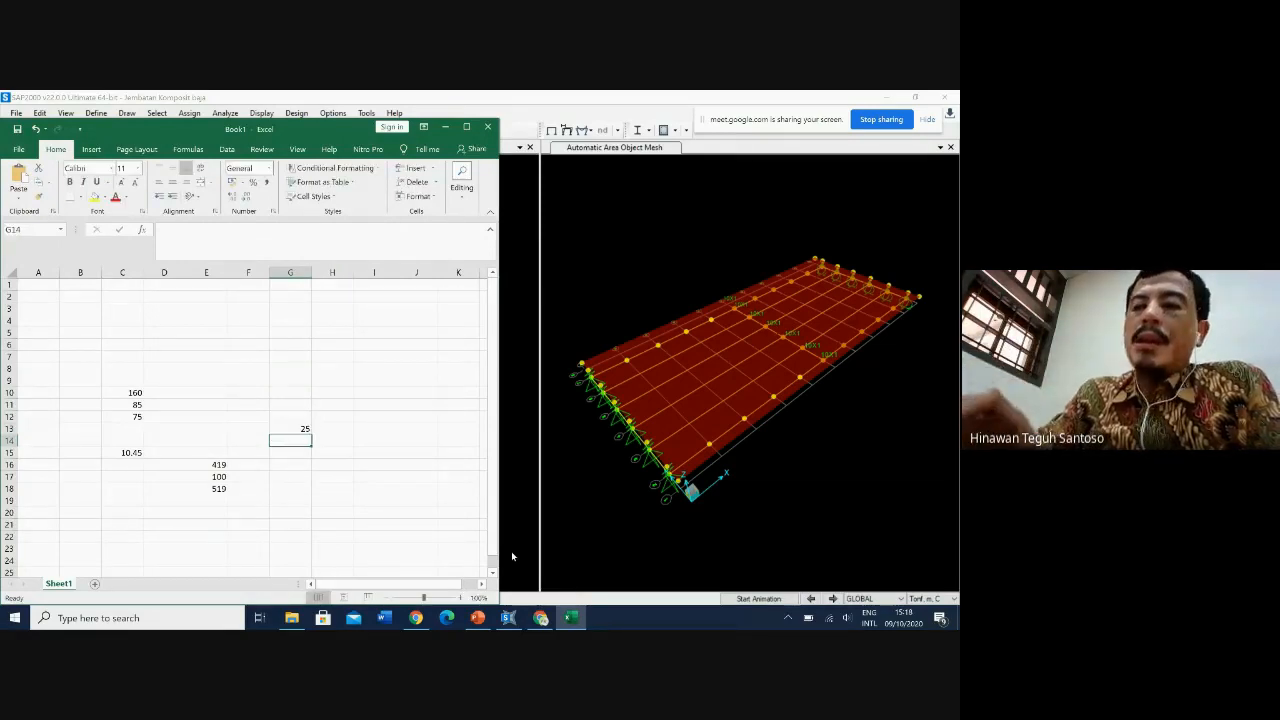
key(Up)
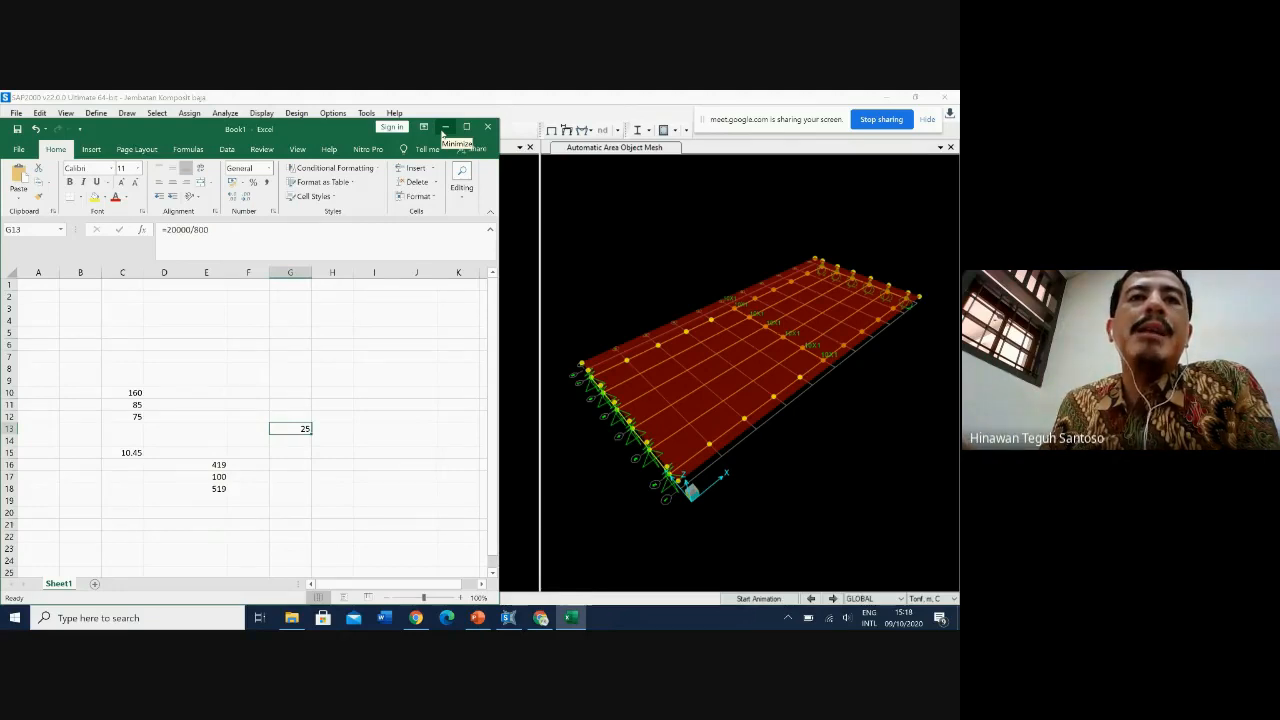
click(444, 128)
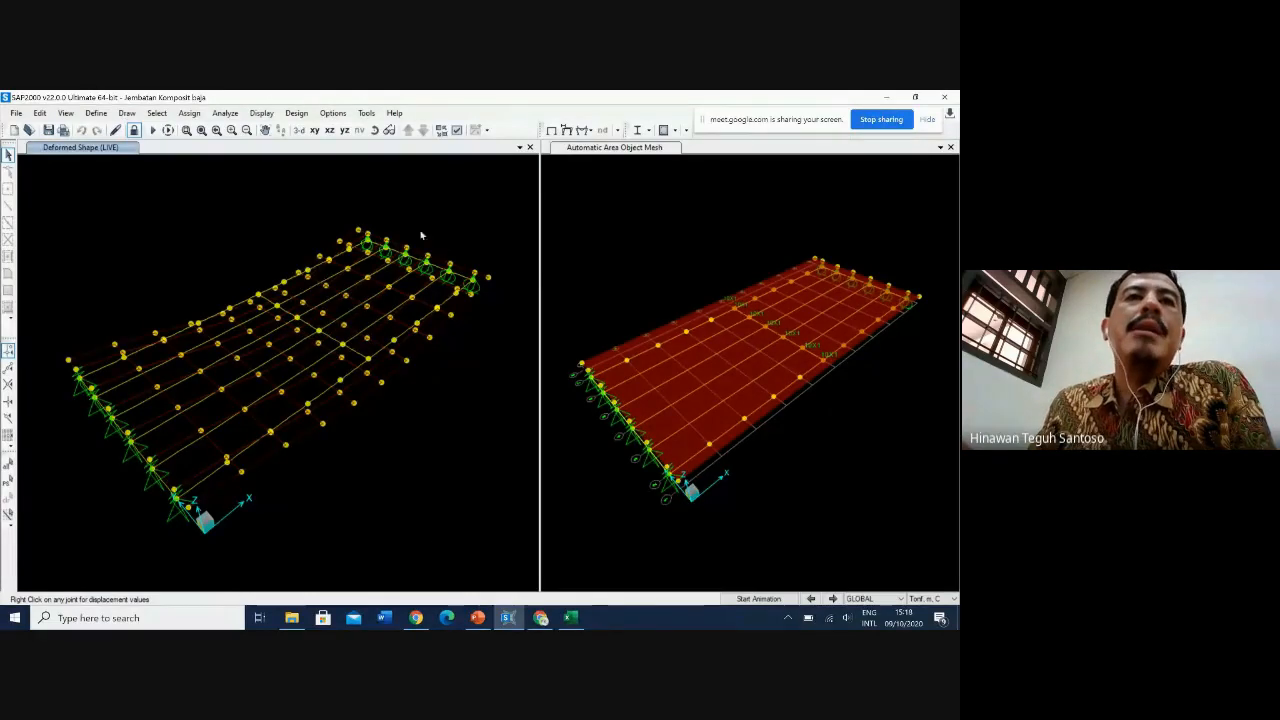
Step: Display the frame Moment 3-3 force diagram for the KUAT I combination with filled diagrams in the 3-D view
click(261, 113)
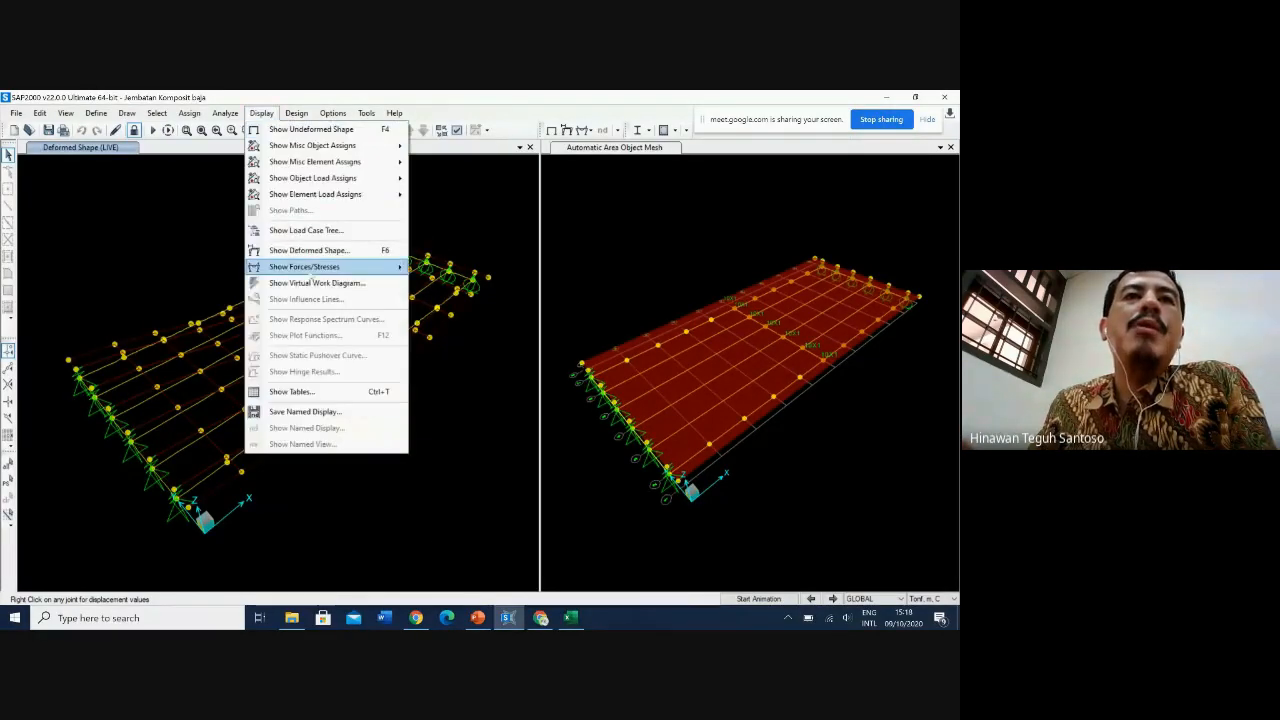
mouse_move(347, 267)
click(470, 300)
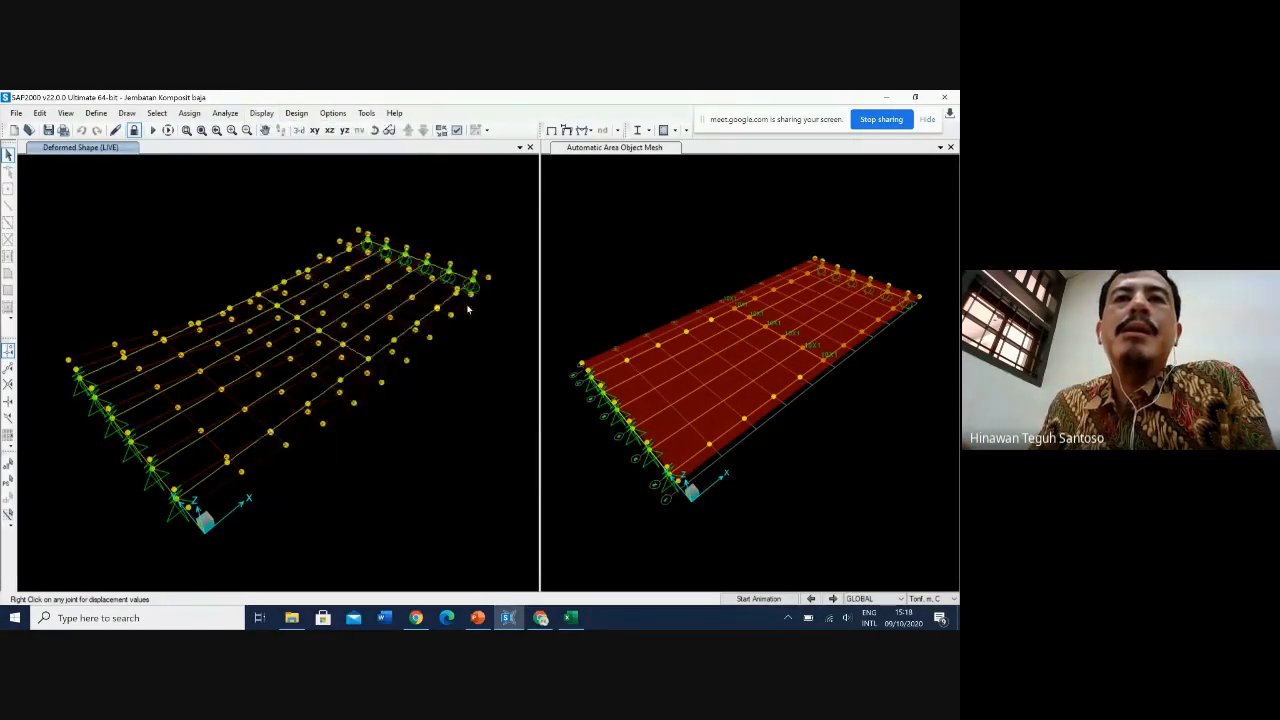
click(460, 372)
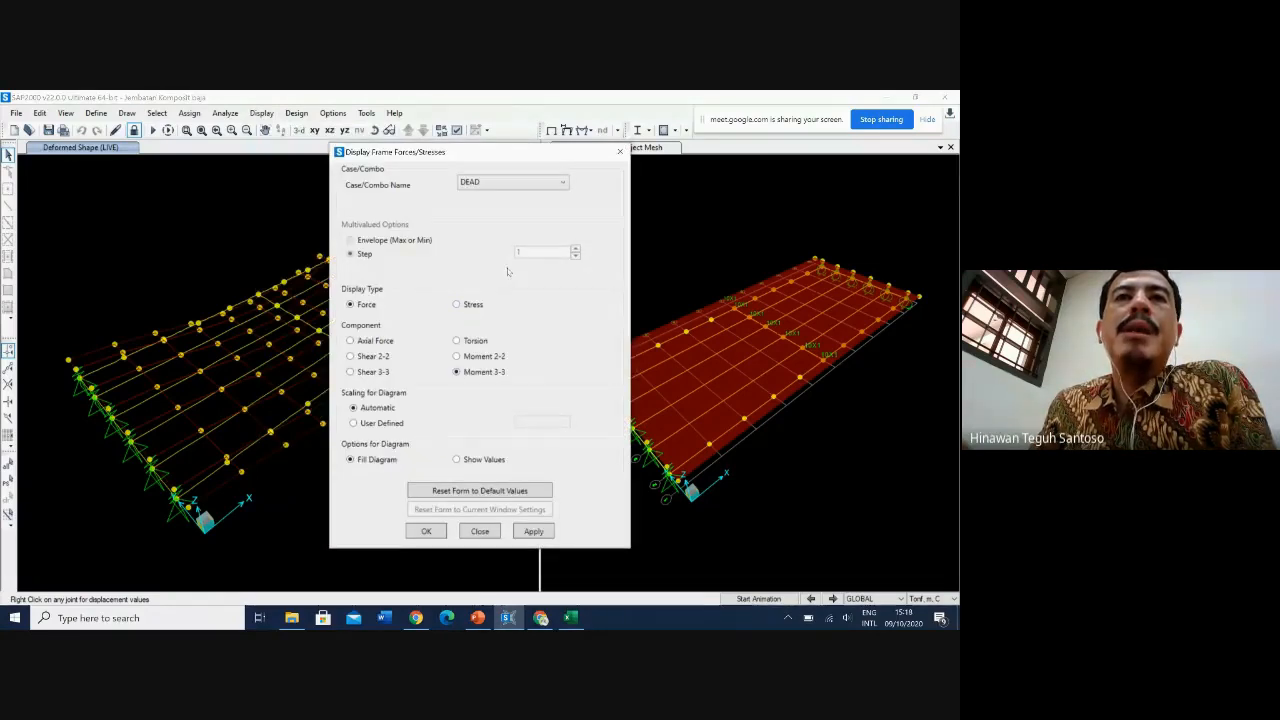
click(526, 186)
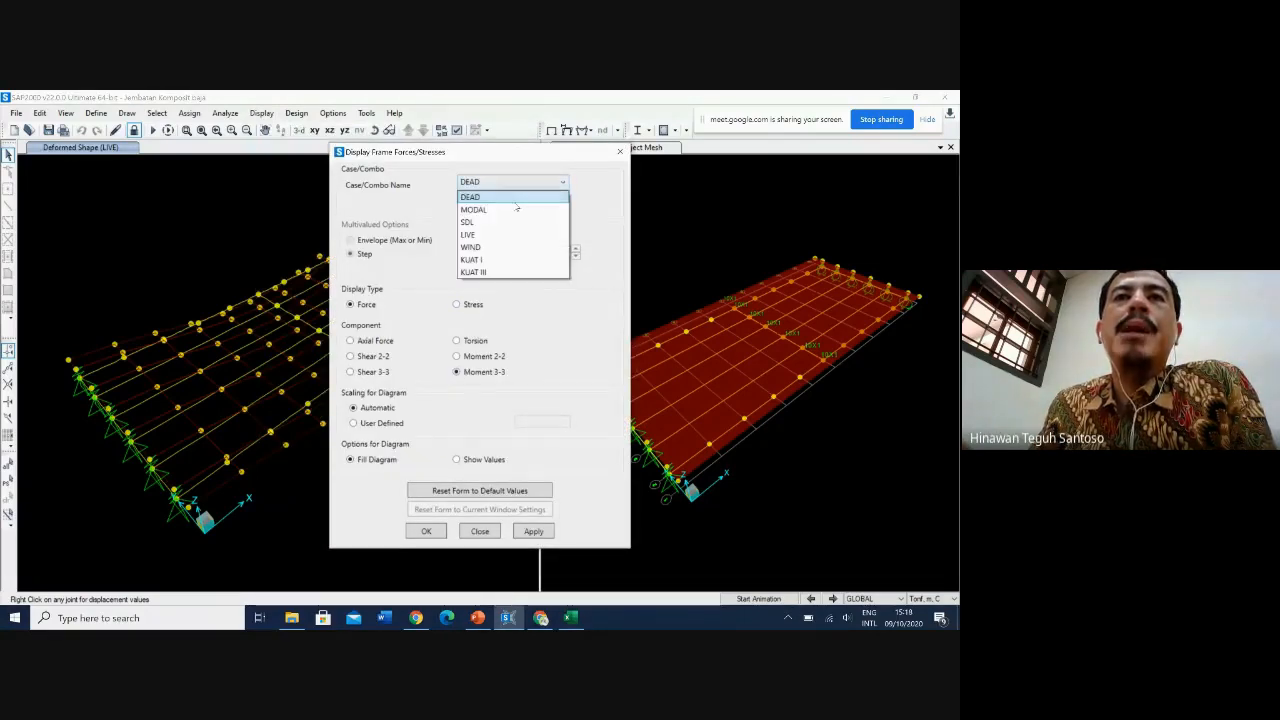
click(496, 260)
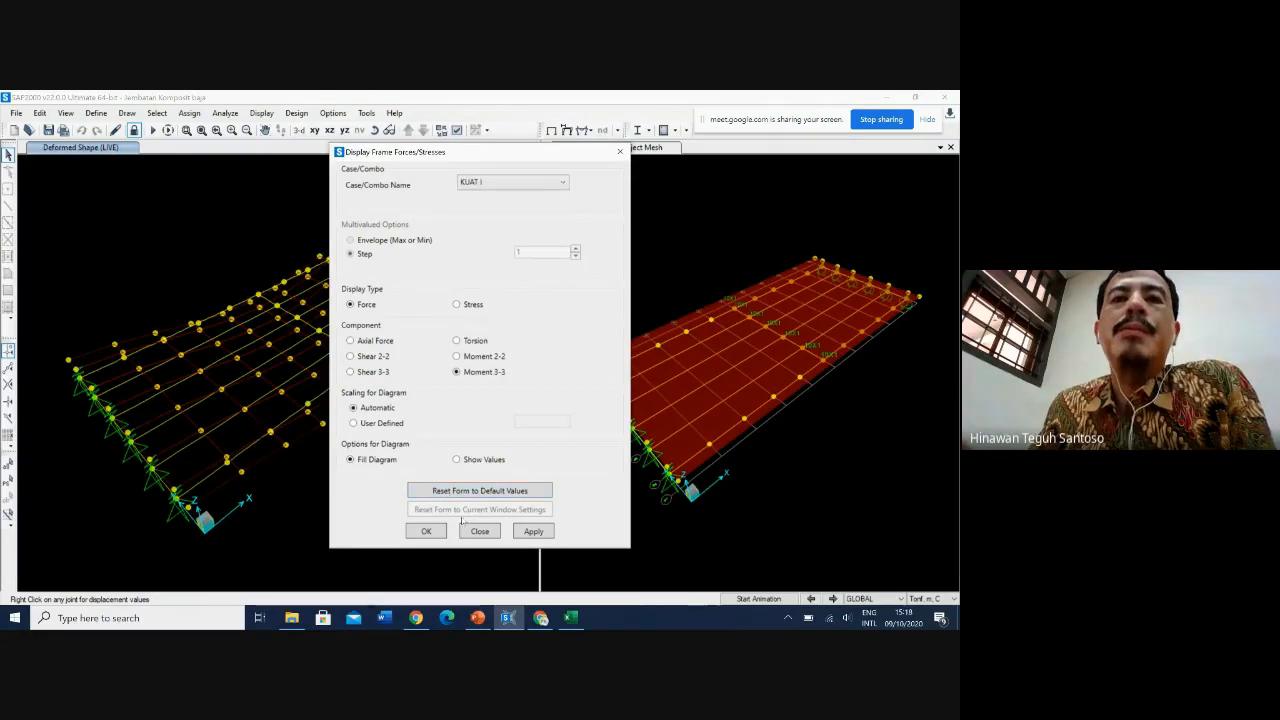
click(538, 532)
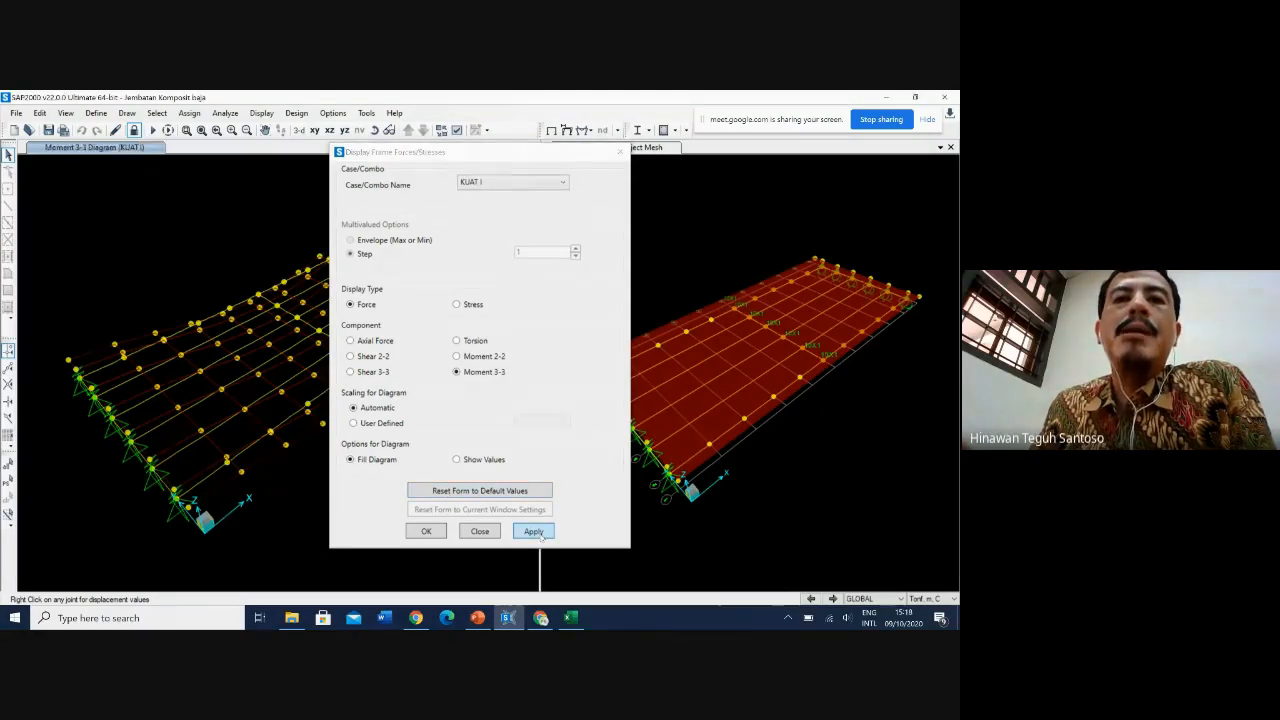
click(426, 531)
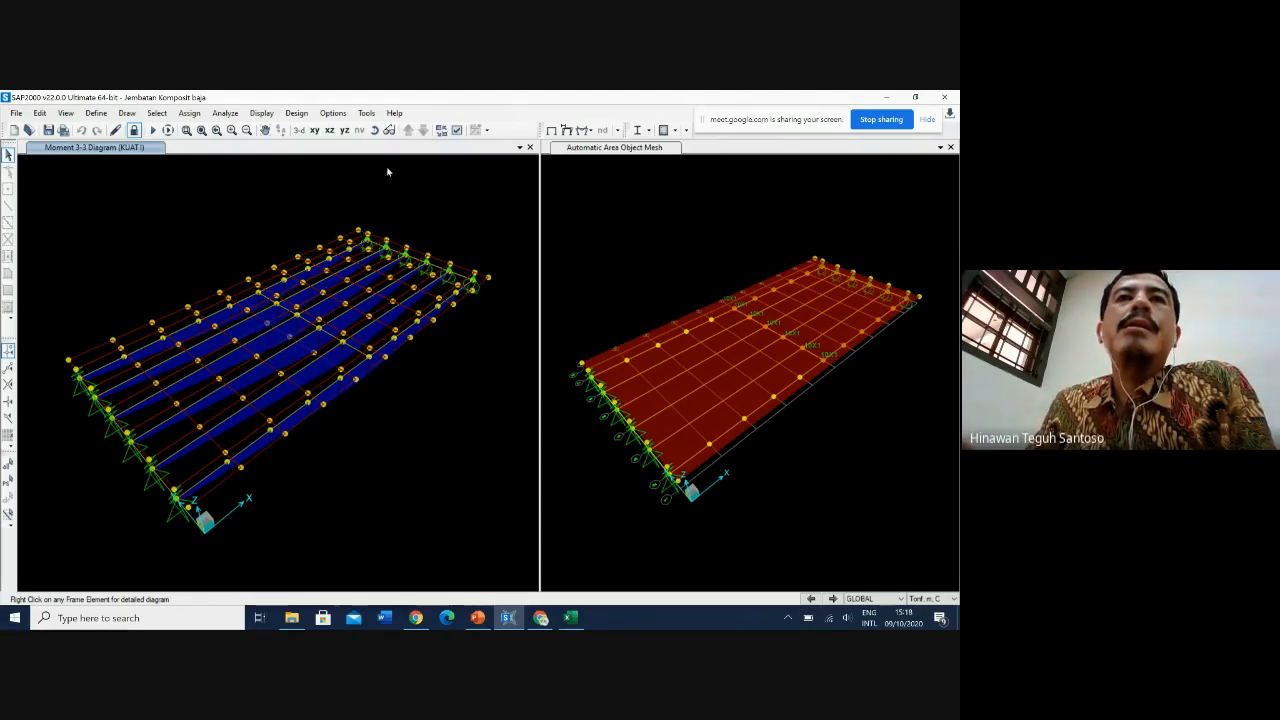
Step: Display the deck shells' resultant MMax contours for the KUAT I combination and check the display options without changing them
click(297, 113)
mouse_move(260, 113)
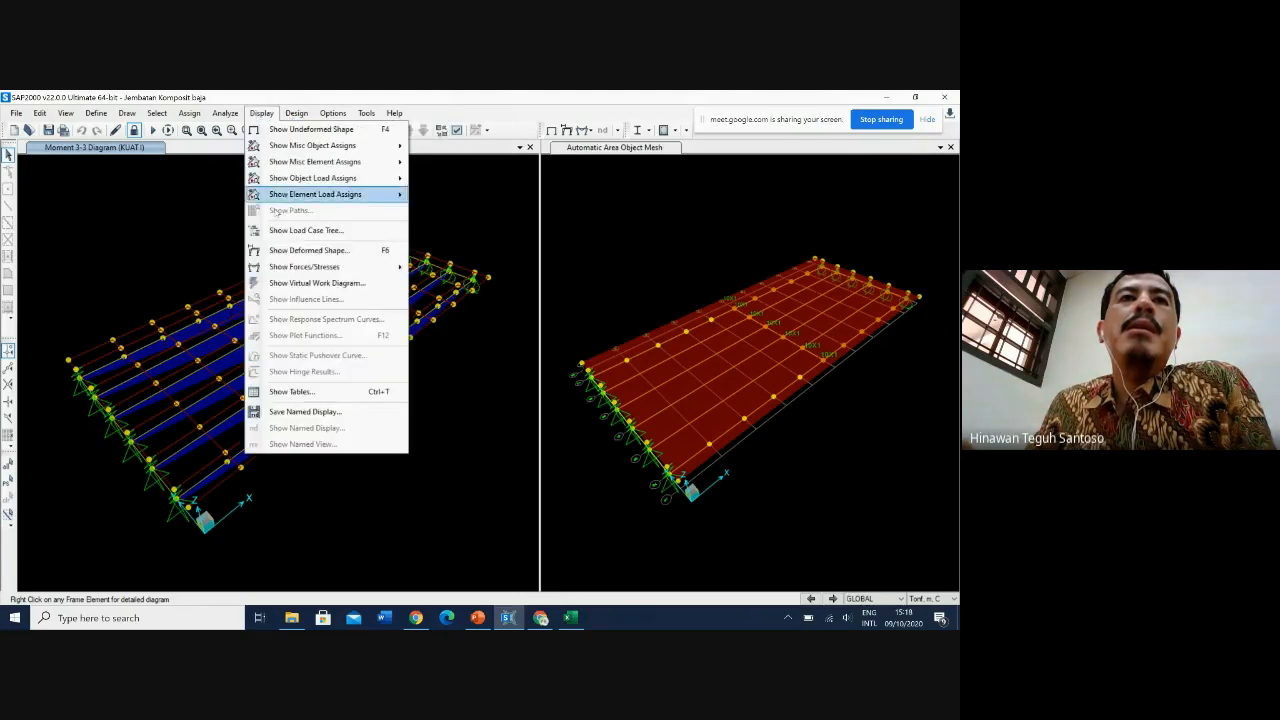
mouse_move(330, 266)
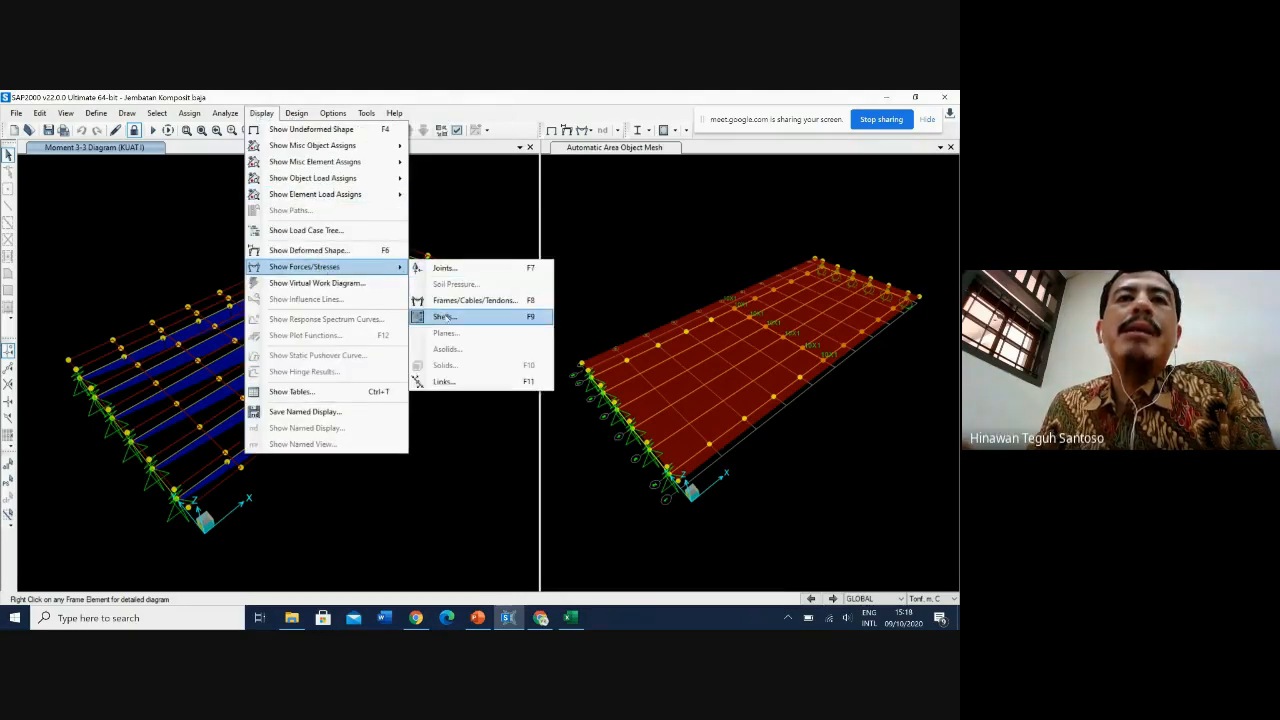
click(445, 316)
click(366, 176)
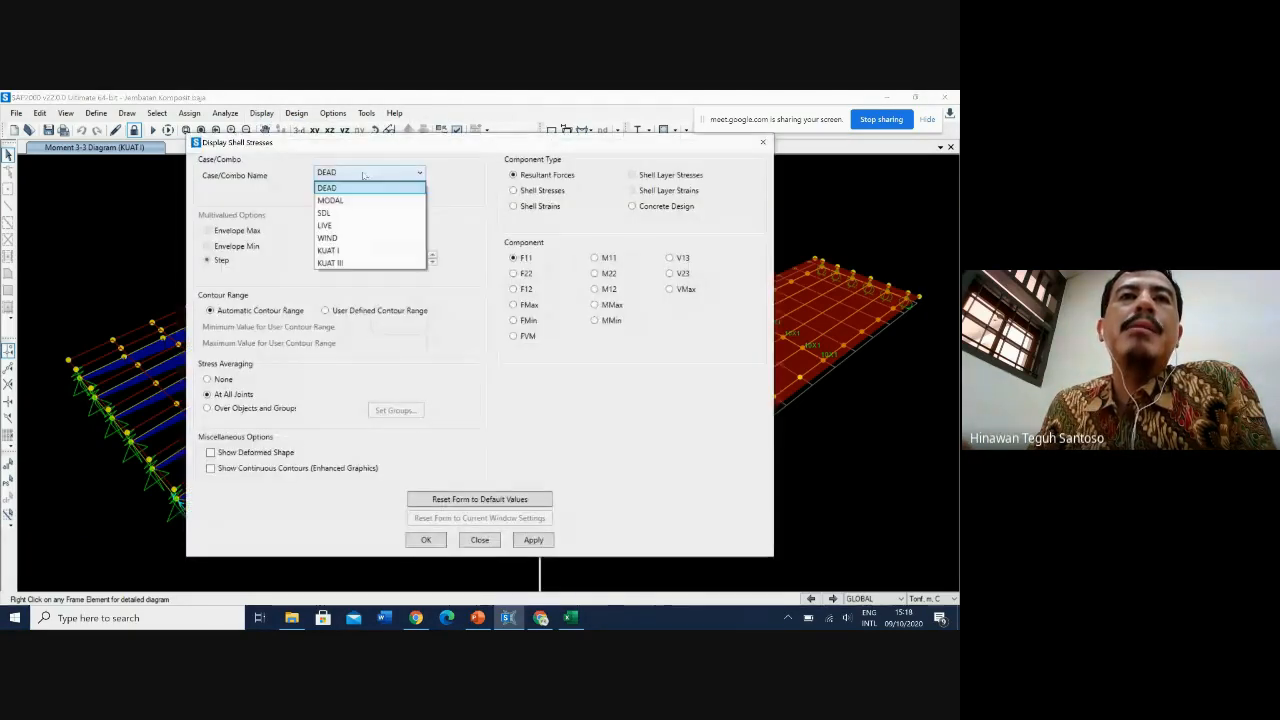
click(352, 254)
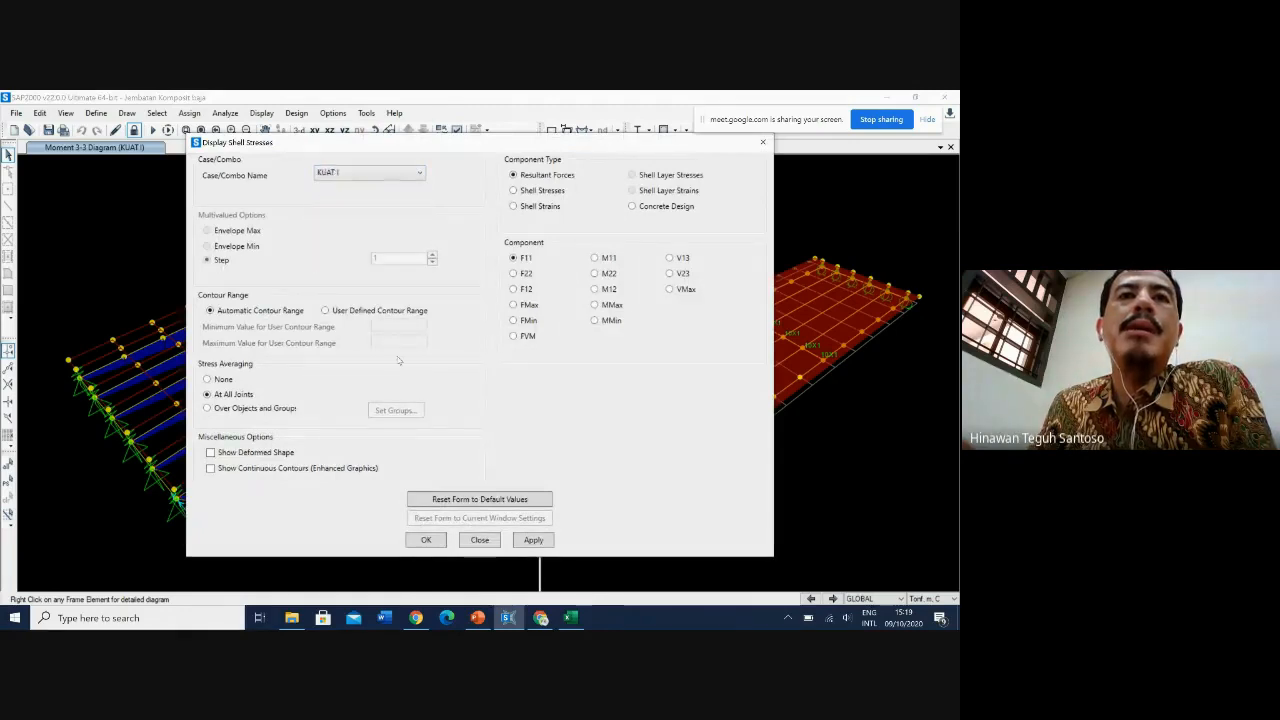
click(596, 304)
click(426, 540)
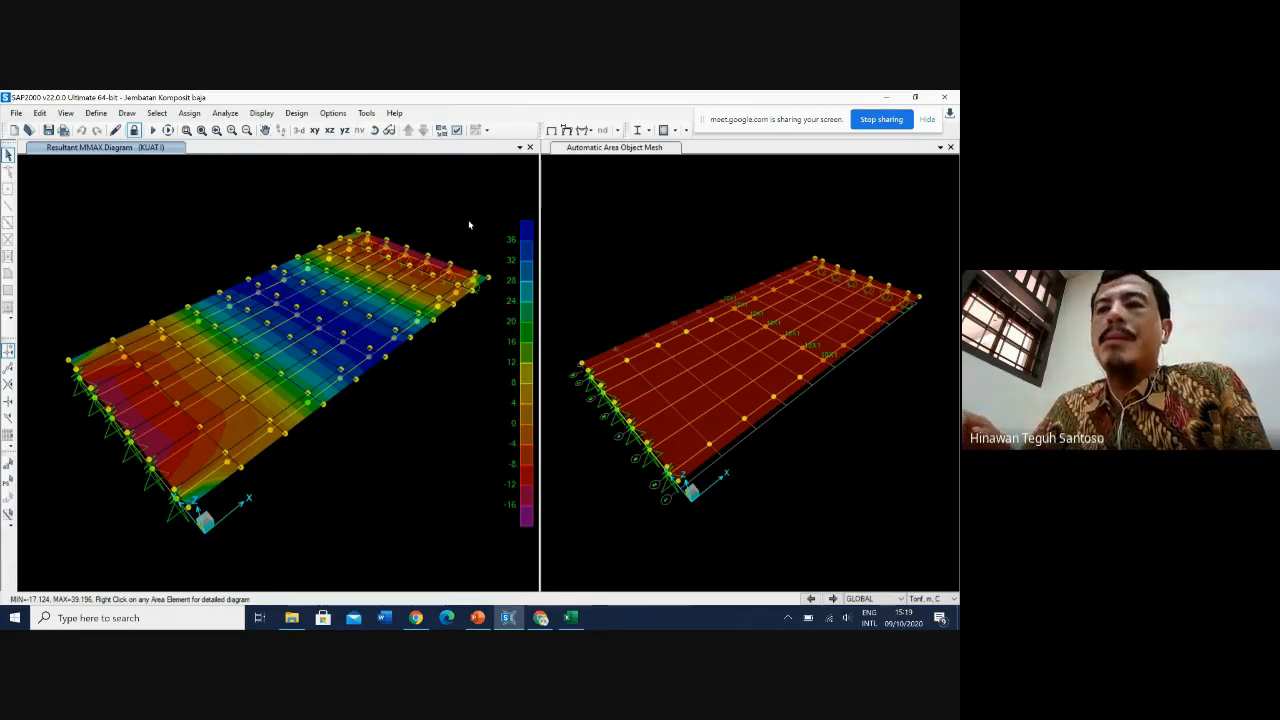
click(456, 130)
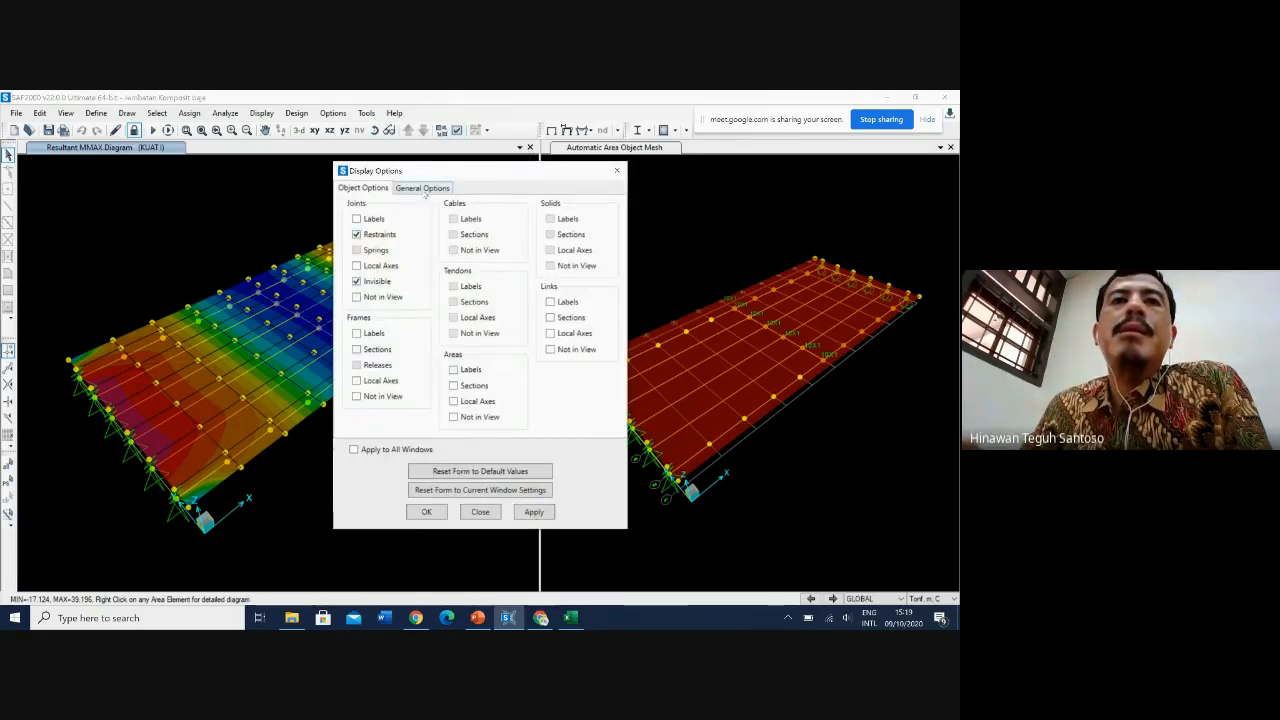
click(481, 512)
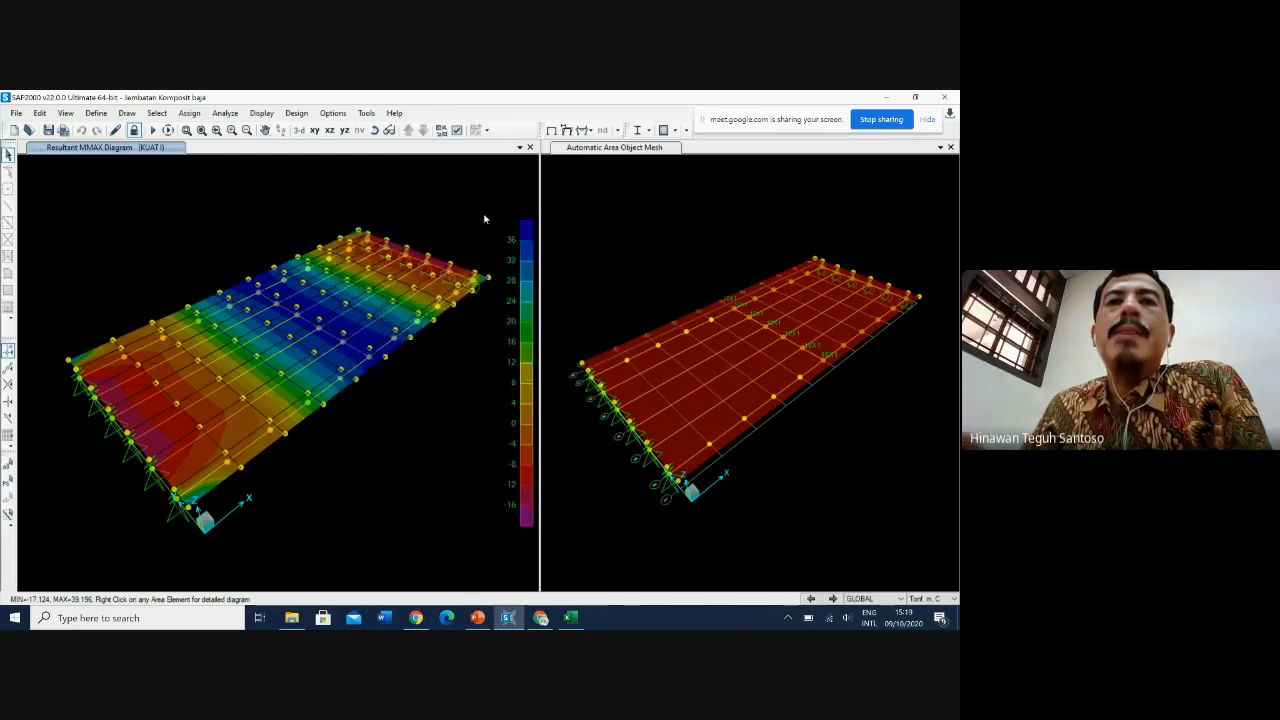
Step: Display the deck shells' resultant MMax contours for the WIND load case
click(261, 112)
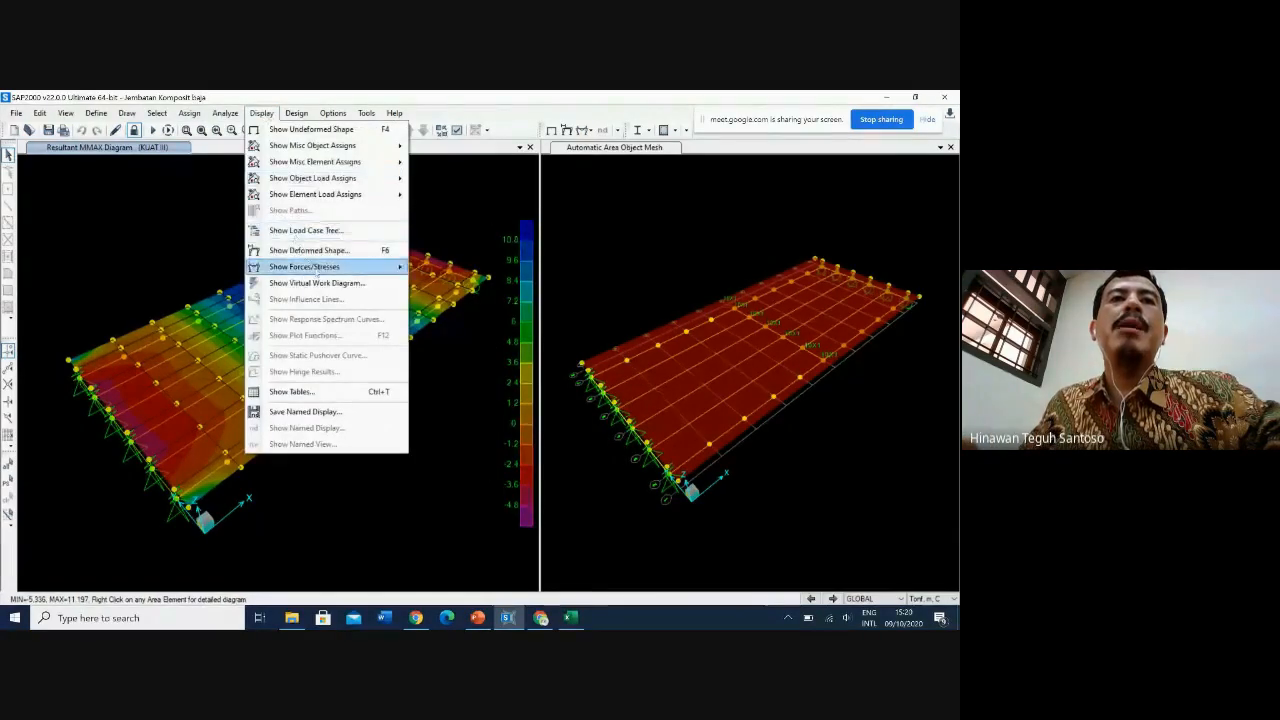
mouse_move(336, 272)
click(445, 316)
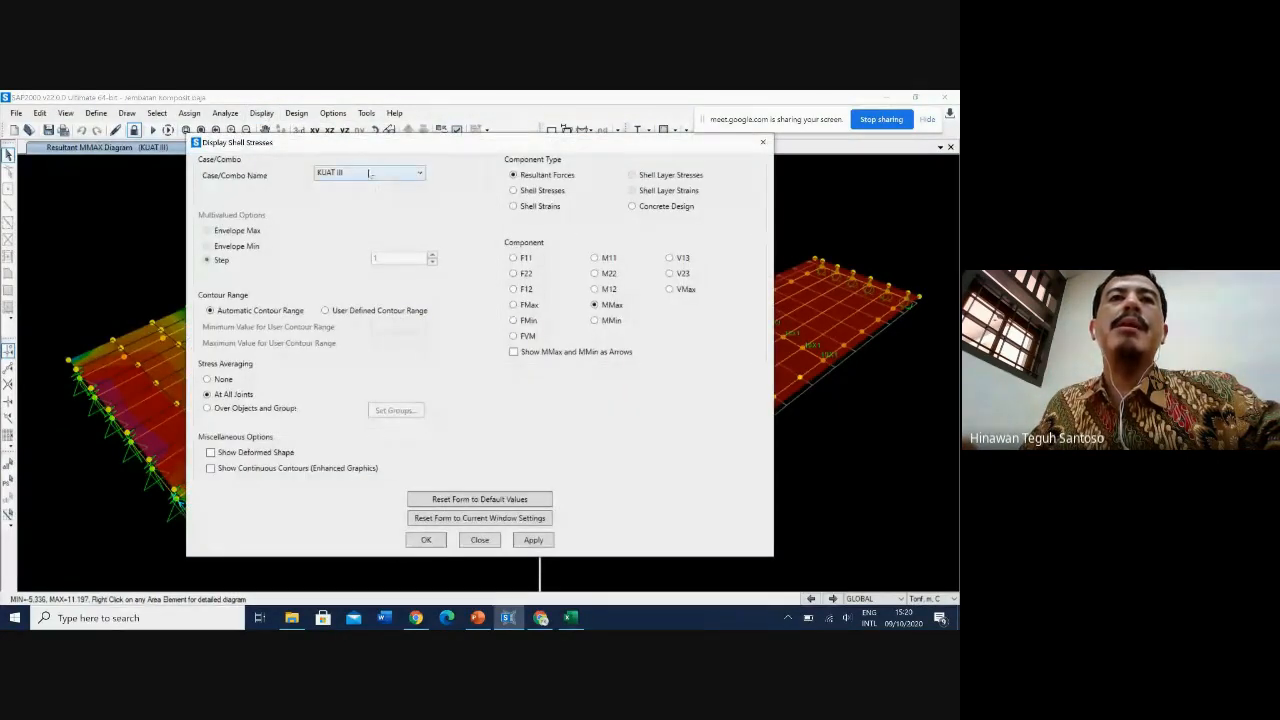
click(369, 173)
click(350, 235)
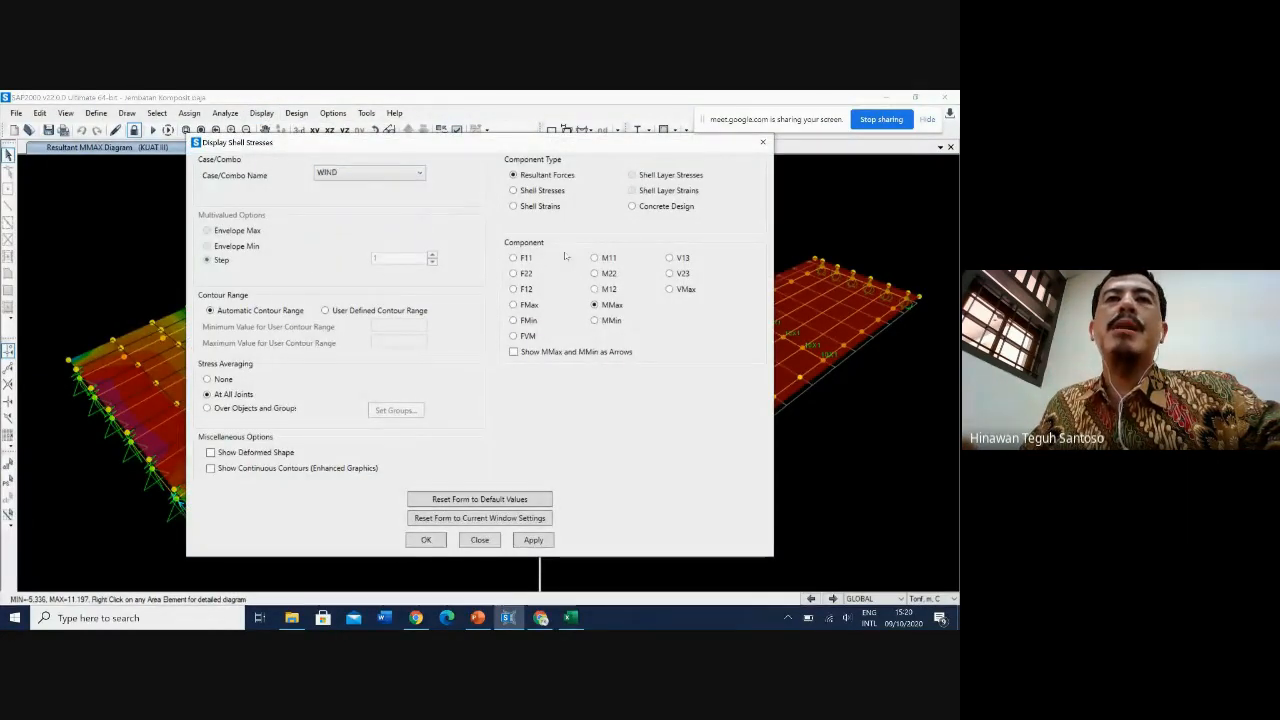
click(440, 543)
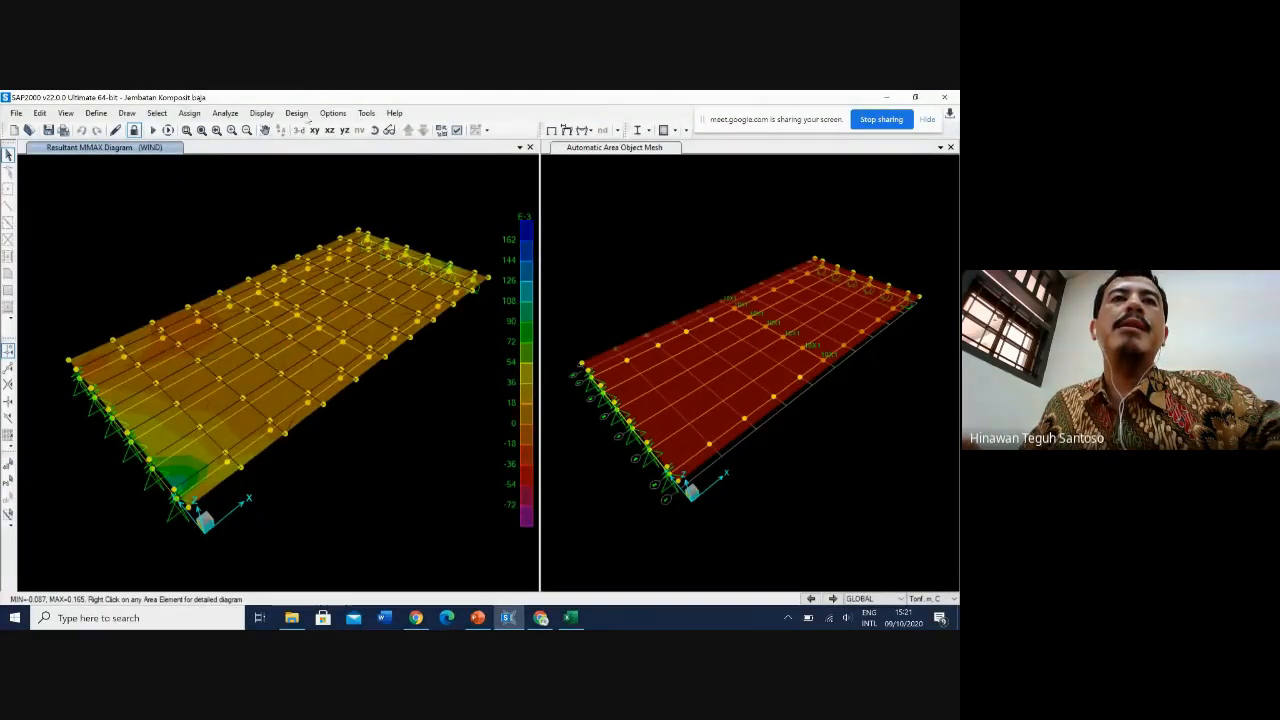
Step: Switch the deck shells' resultant contours for the WIND load case to the VMax component
click(297, 113)
mouse_move(261, 113)
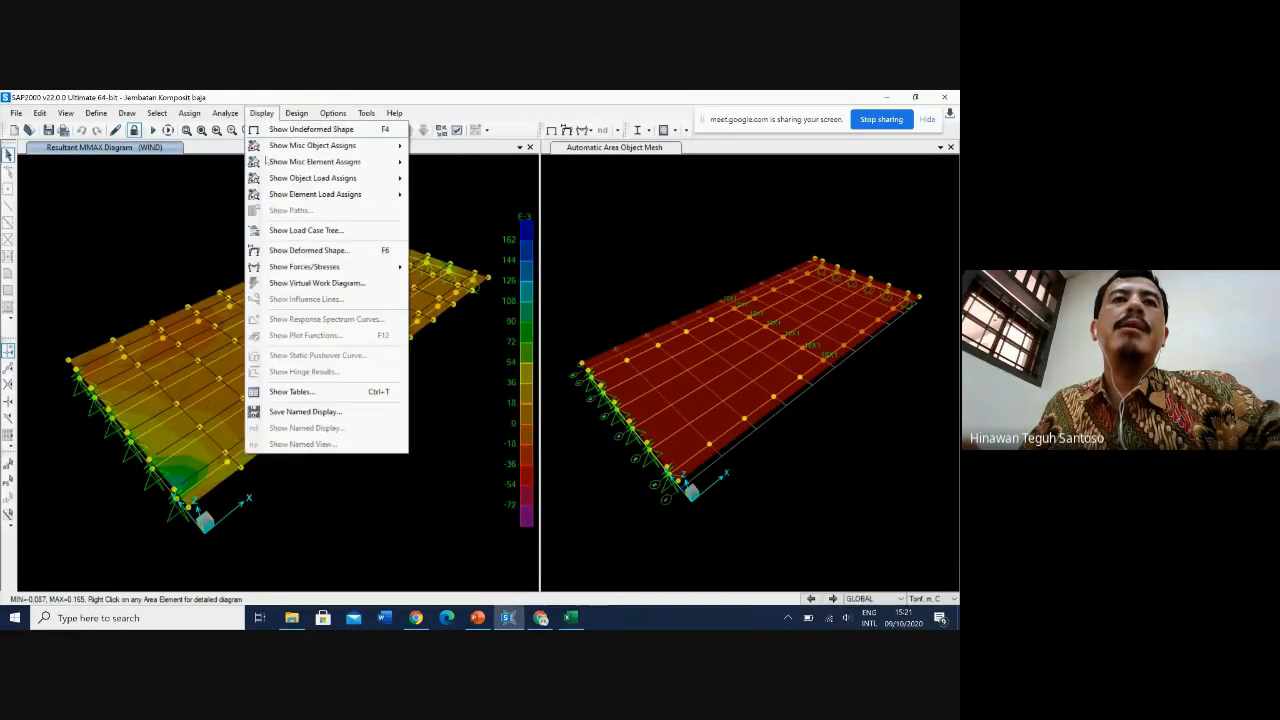
mouse_move(387, 265)
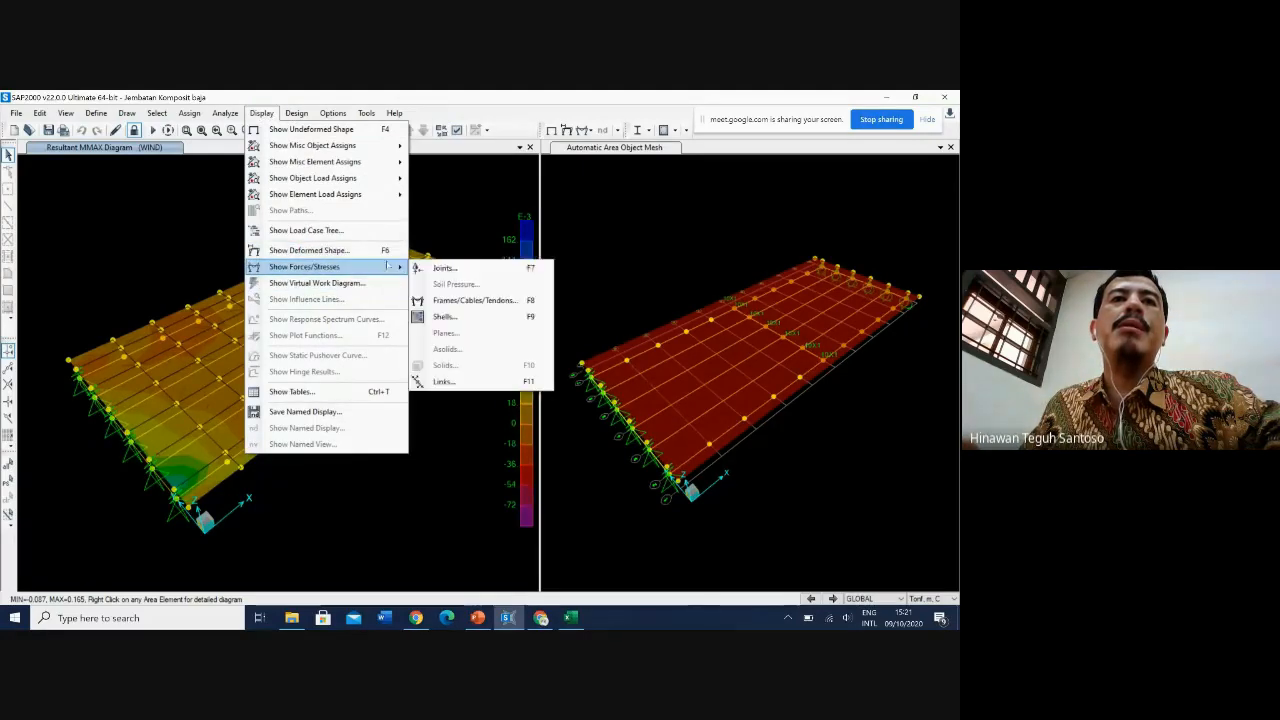
click(445, 316)
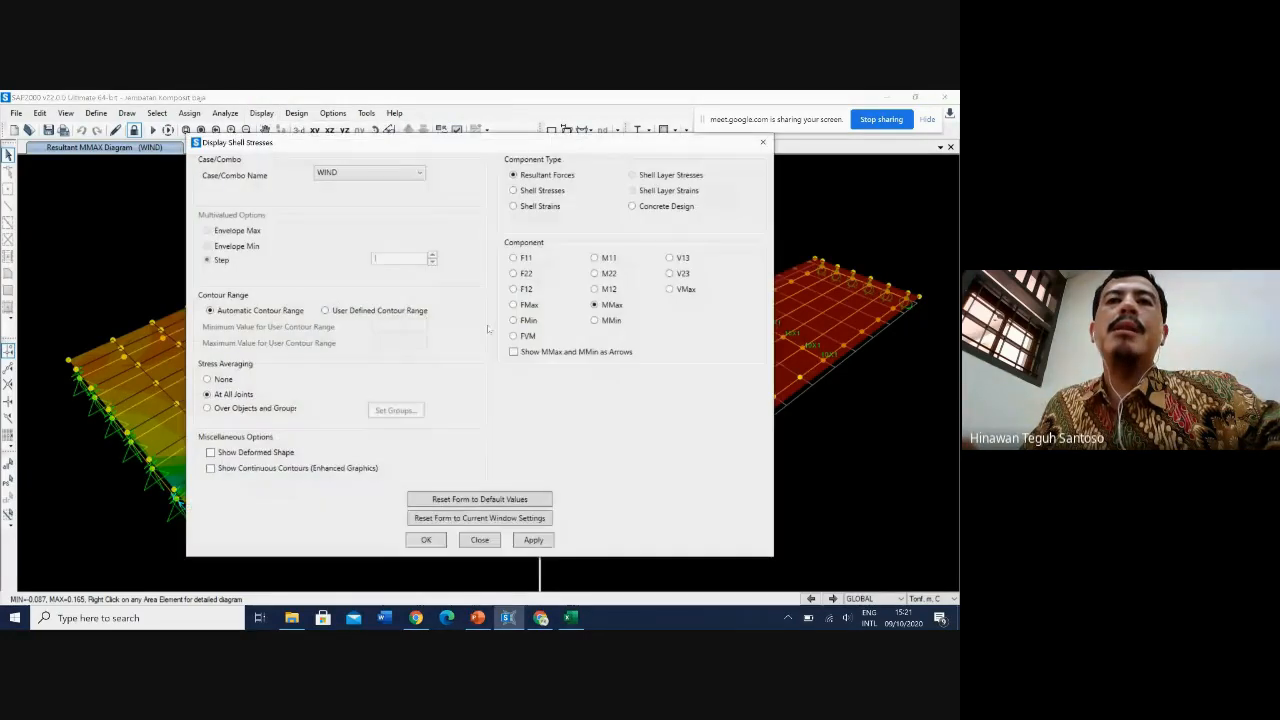
click(670, 289)
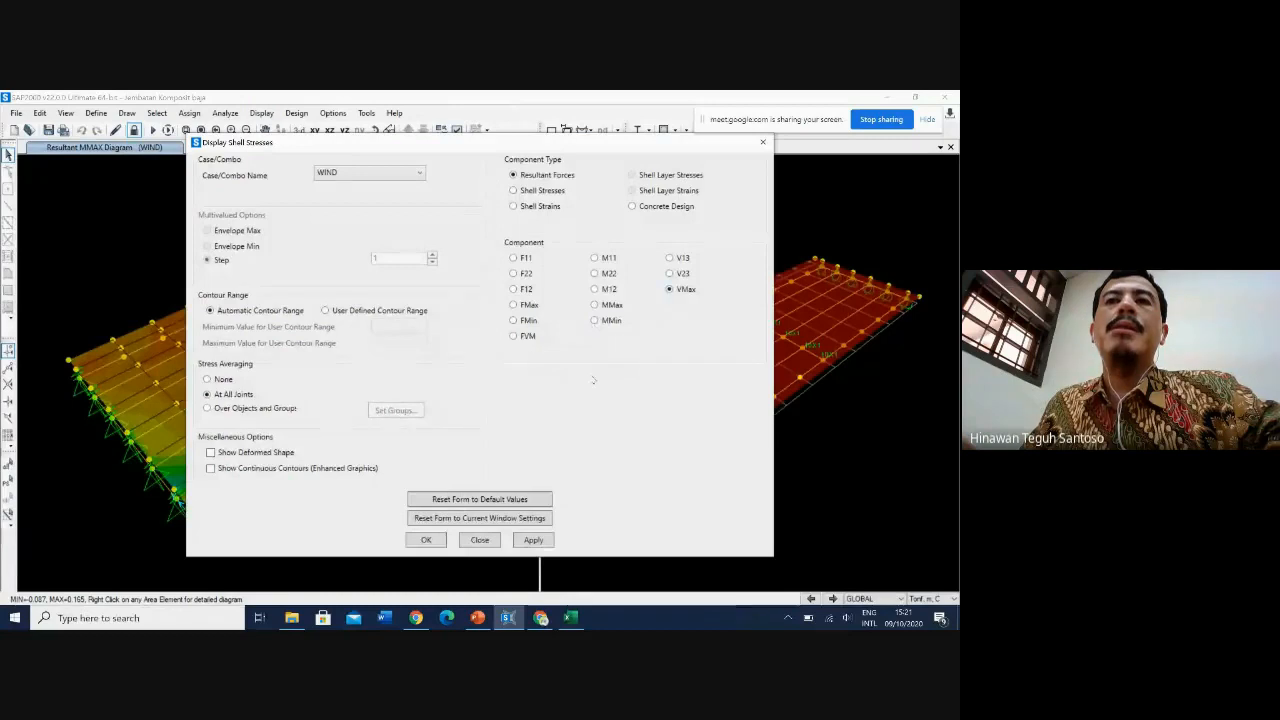
click(426, 540)
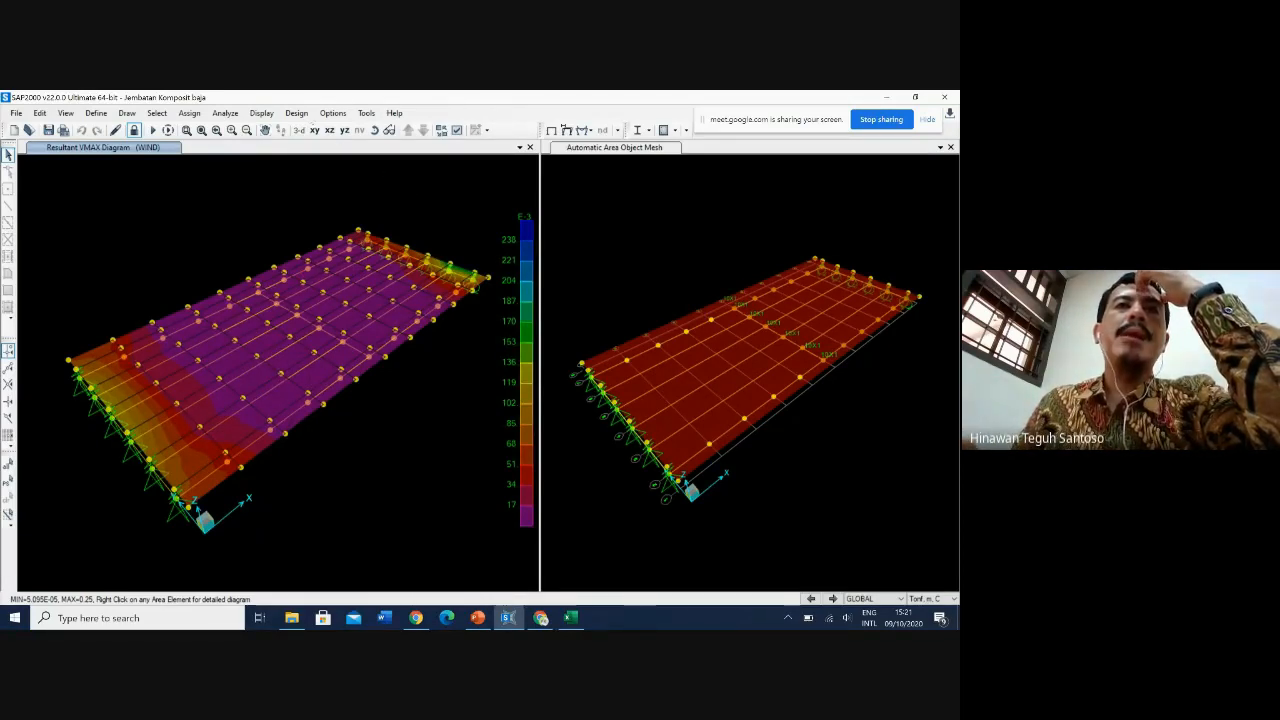
Step: Add the KUAT I and KUAT III combinations to the strength design load combinations for steel frame design
click(296, 114)
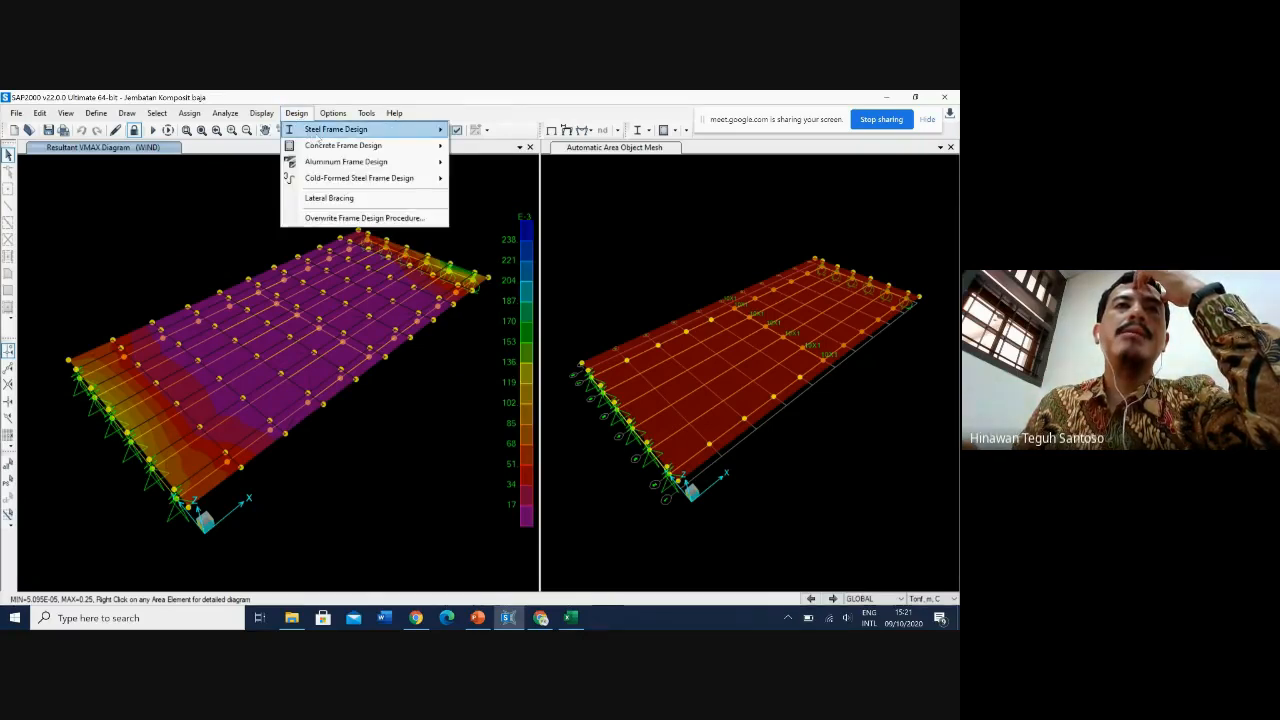
mouse_move(350, 138)
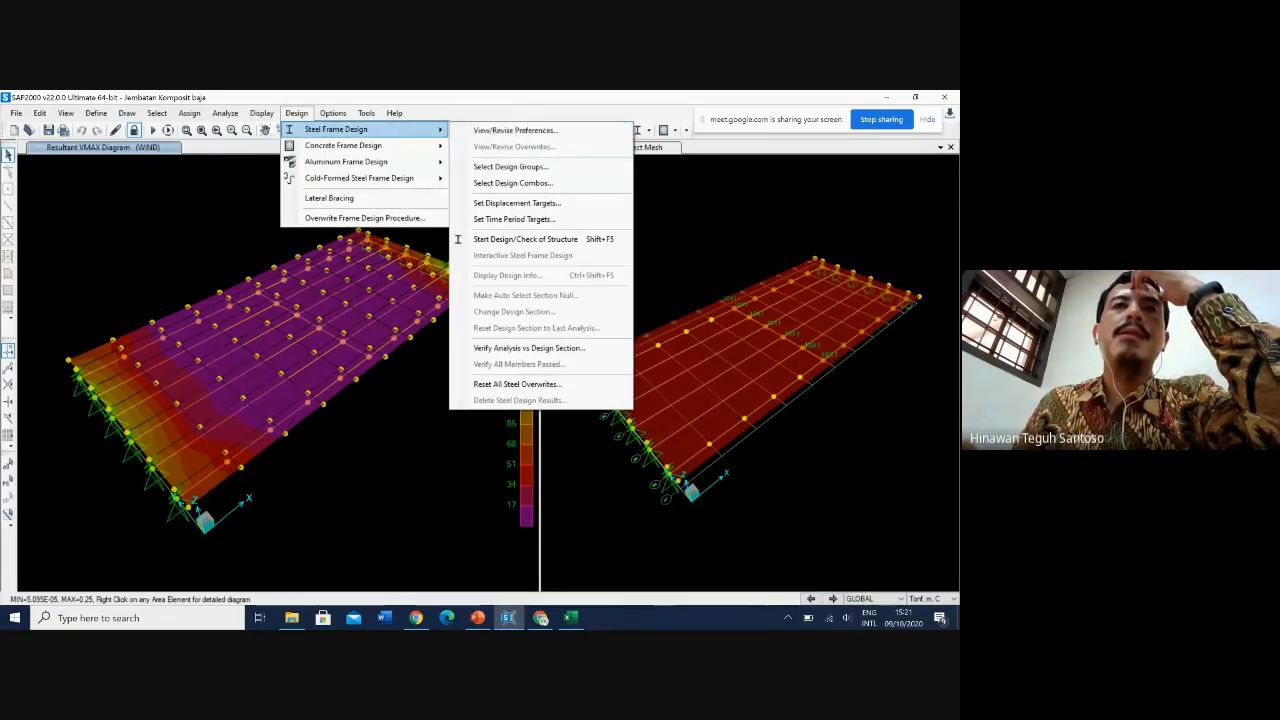
click(531, 184)
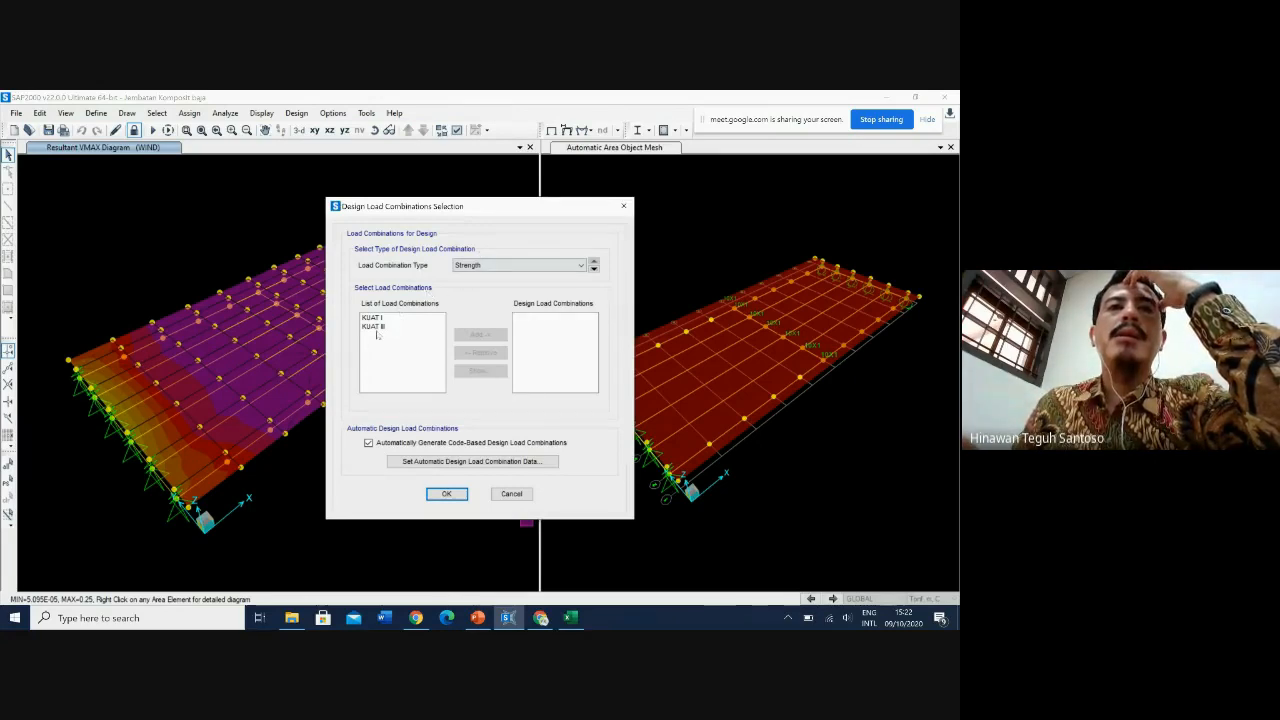
click(384, 318)
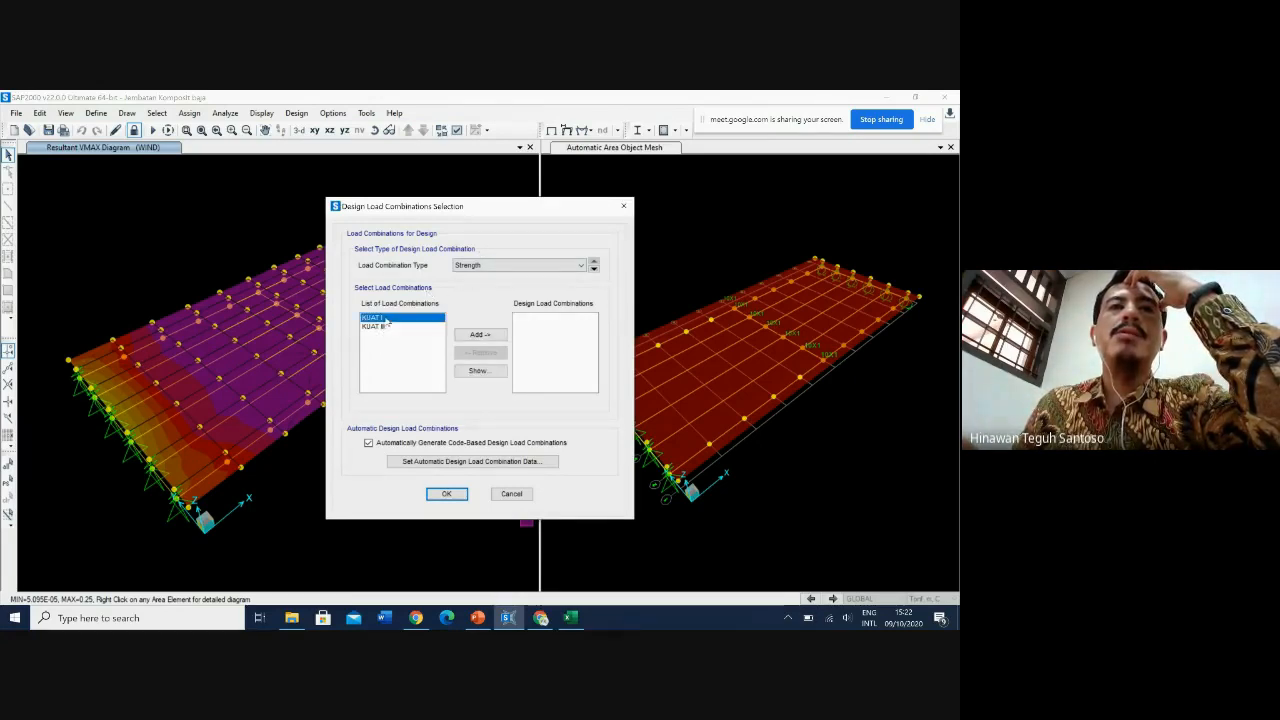
click(480, 334)
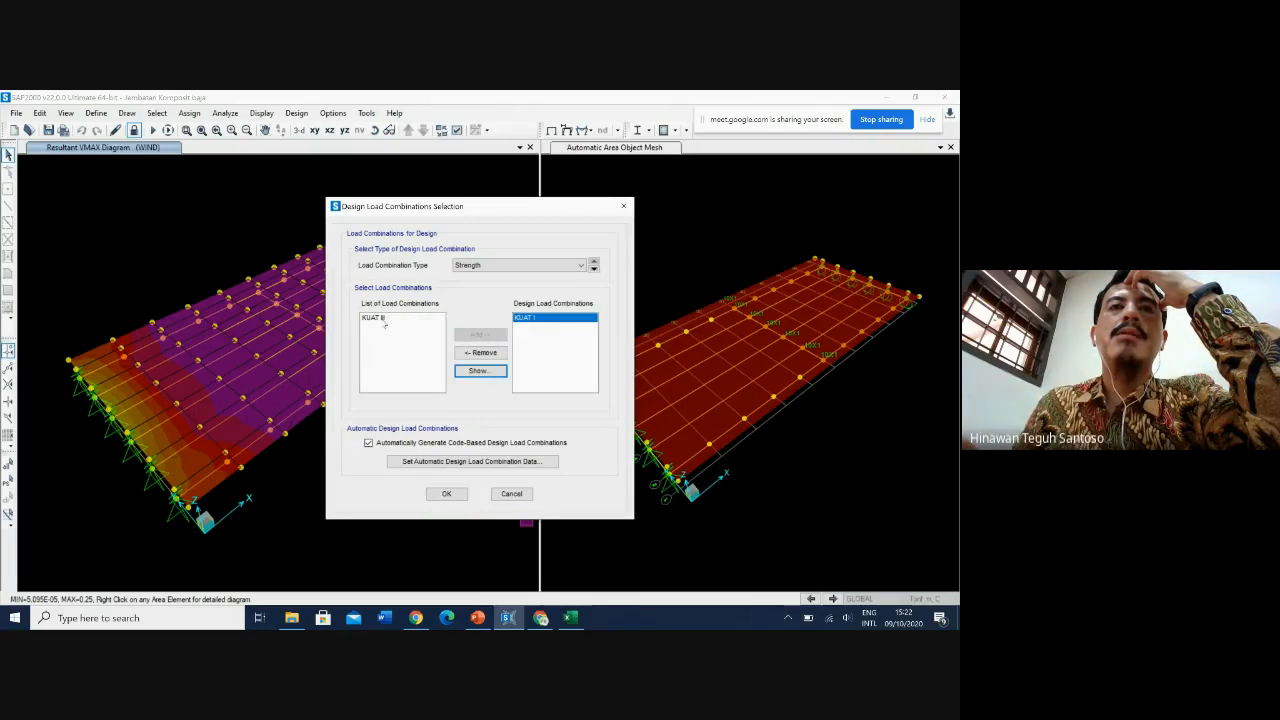
click(381, 318)
click(478, 335)
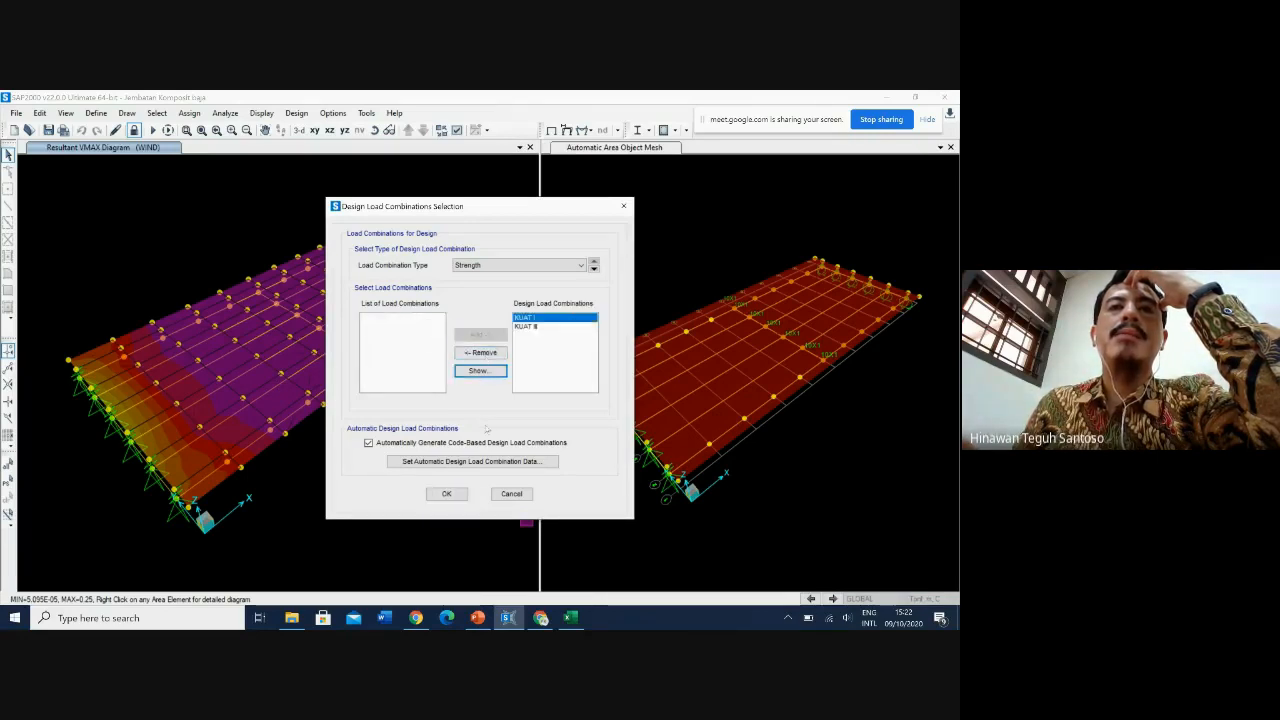
click(446, 494)
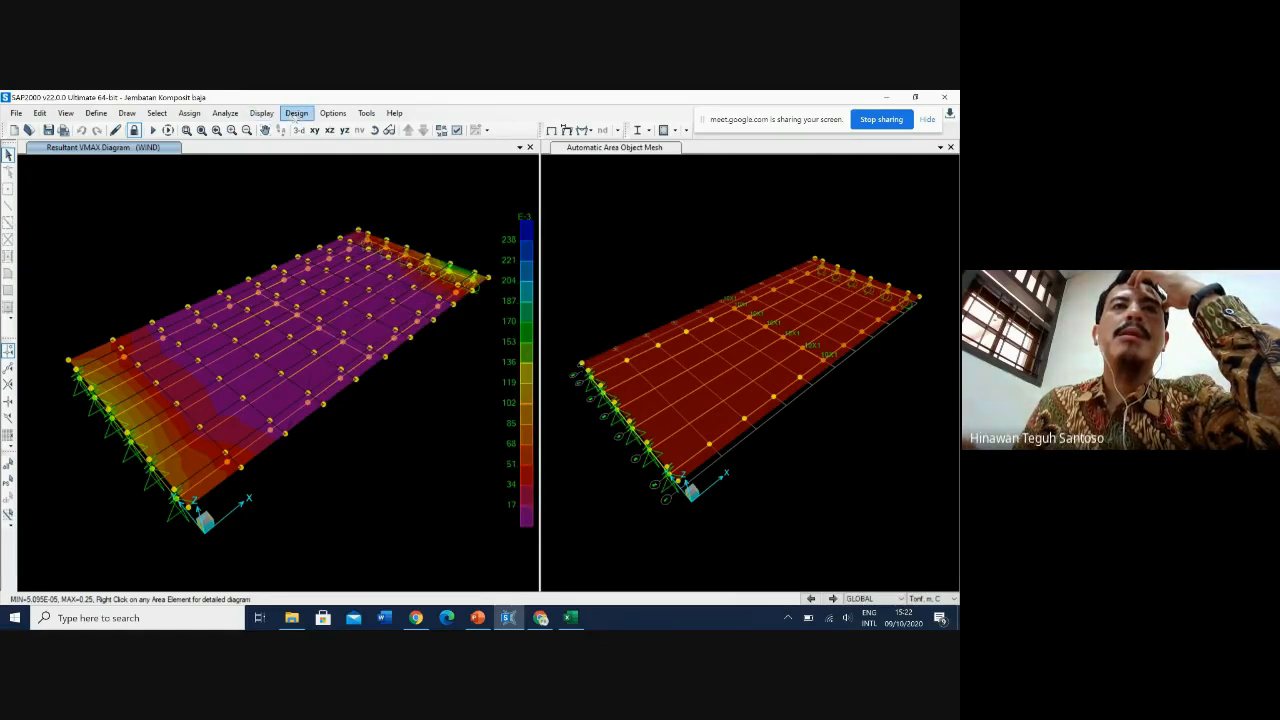
Step: Run the steel frame design check of the whole structure
click(296, 113)
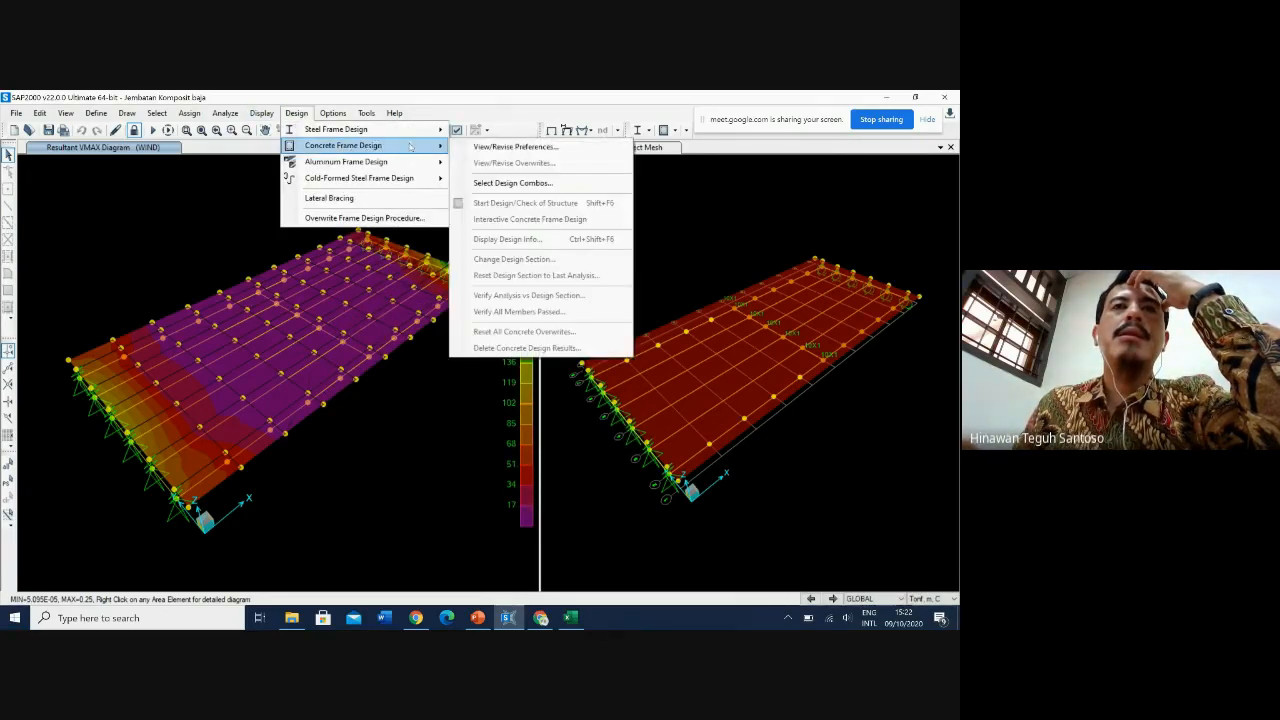
mouse_move(425, 131)
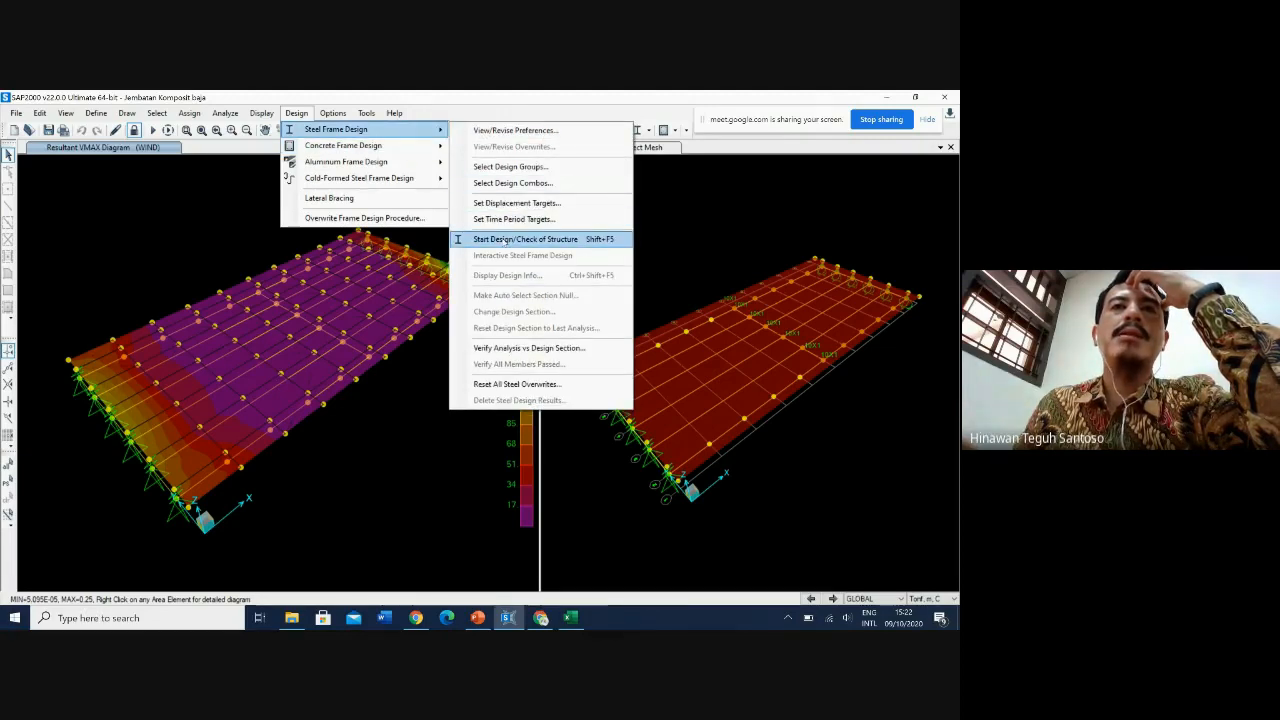
click(505, 240)
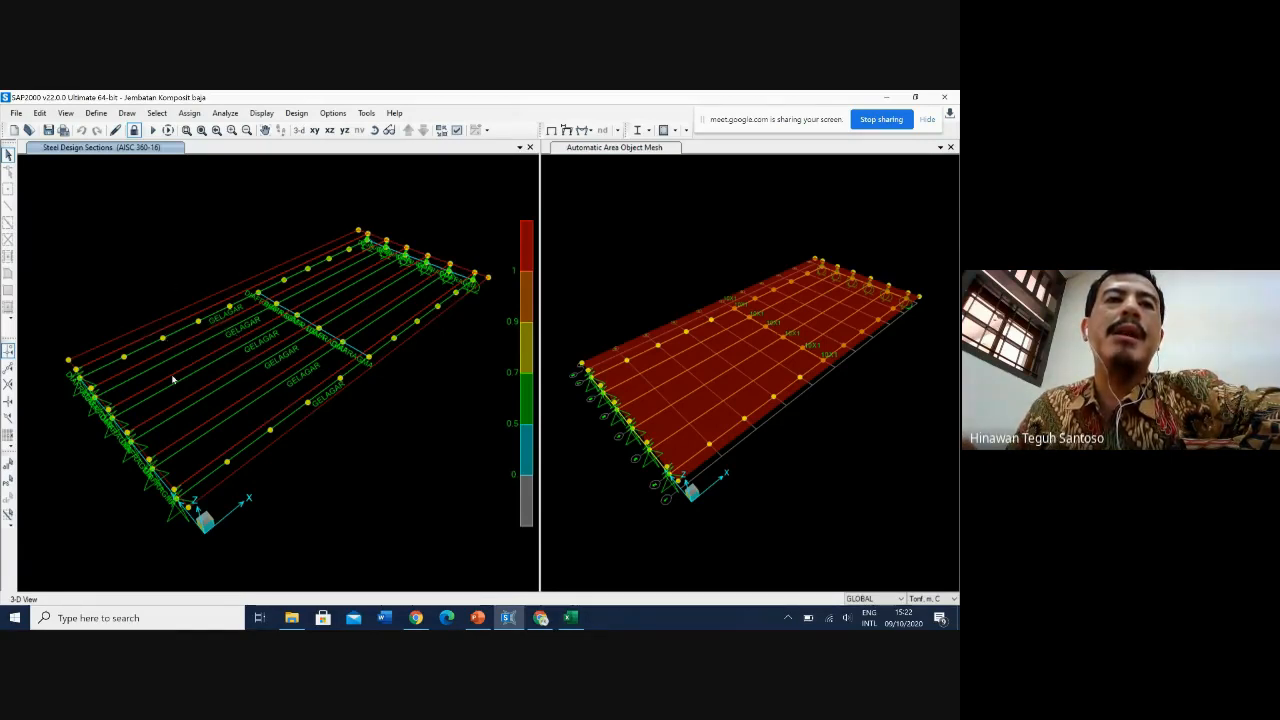
Step: Inspect the steel stress check ratios along the outermost GELAGAR girder, frame 2, for the KUAT I combination
right_click(383, 349)
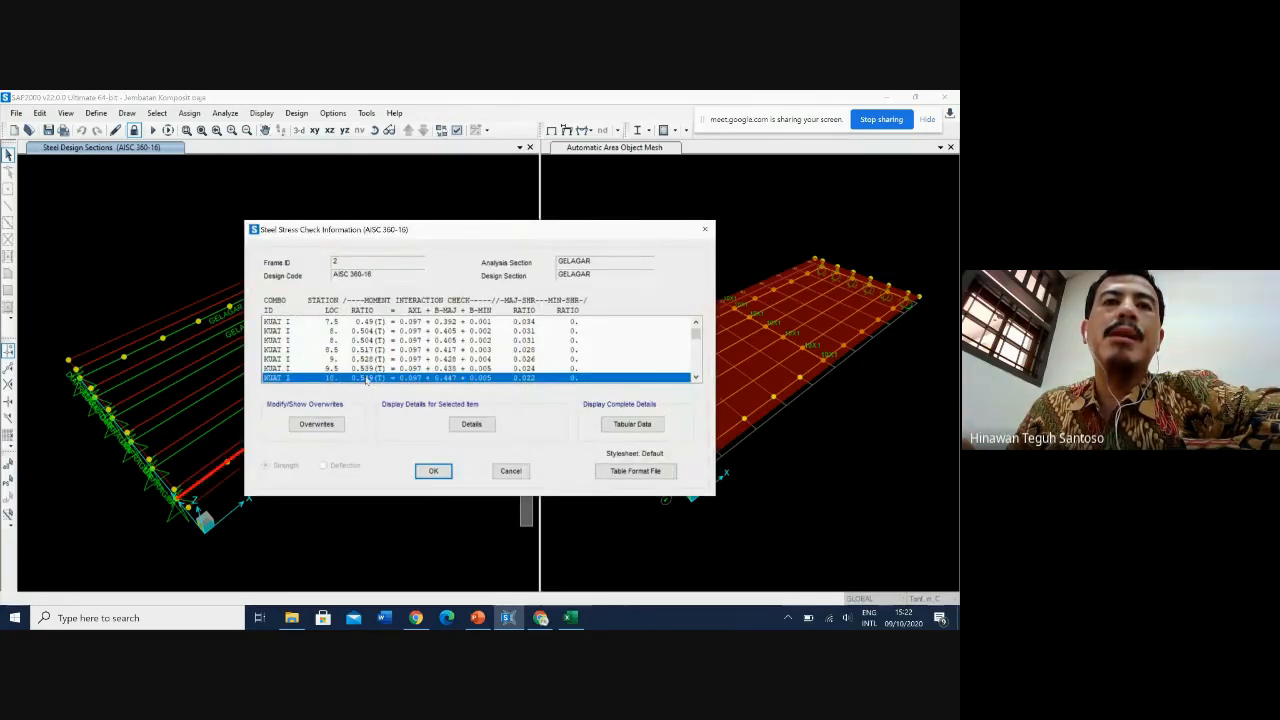
scroll(367, 378, down, 1)
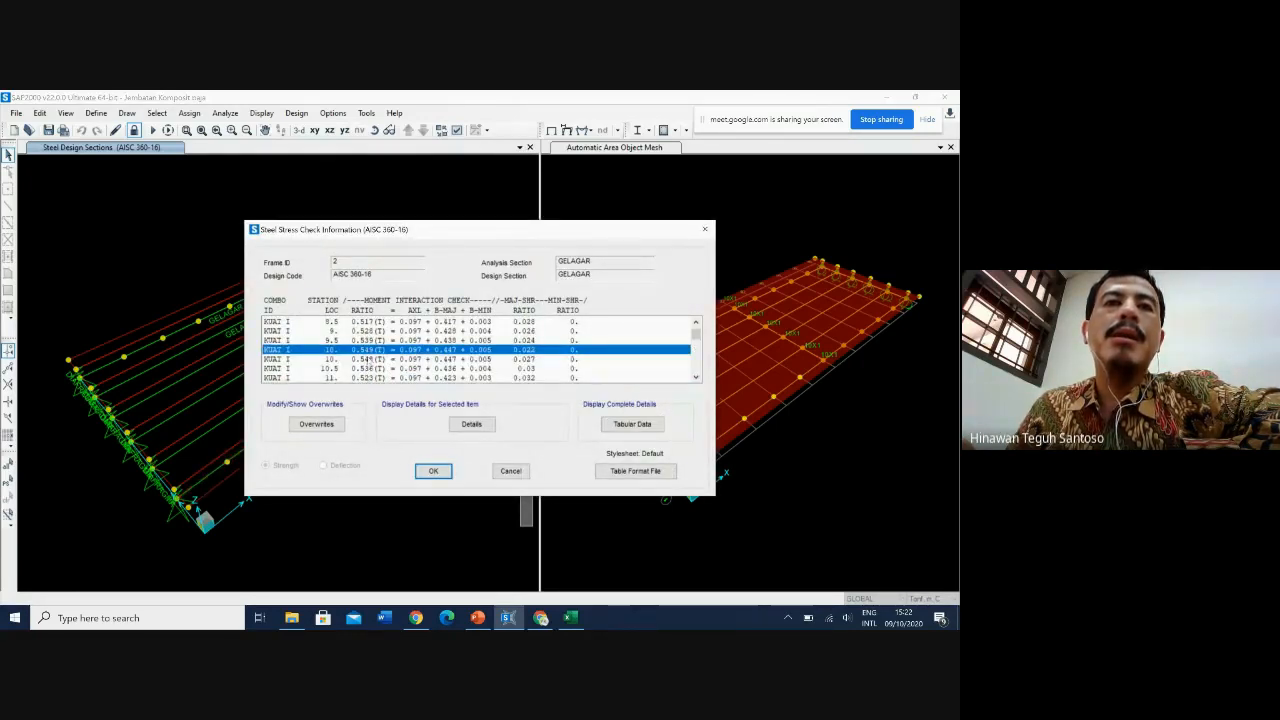
scroll(372, 356, down, 5)
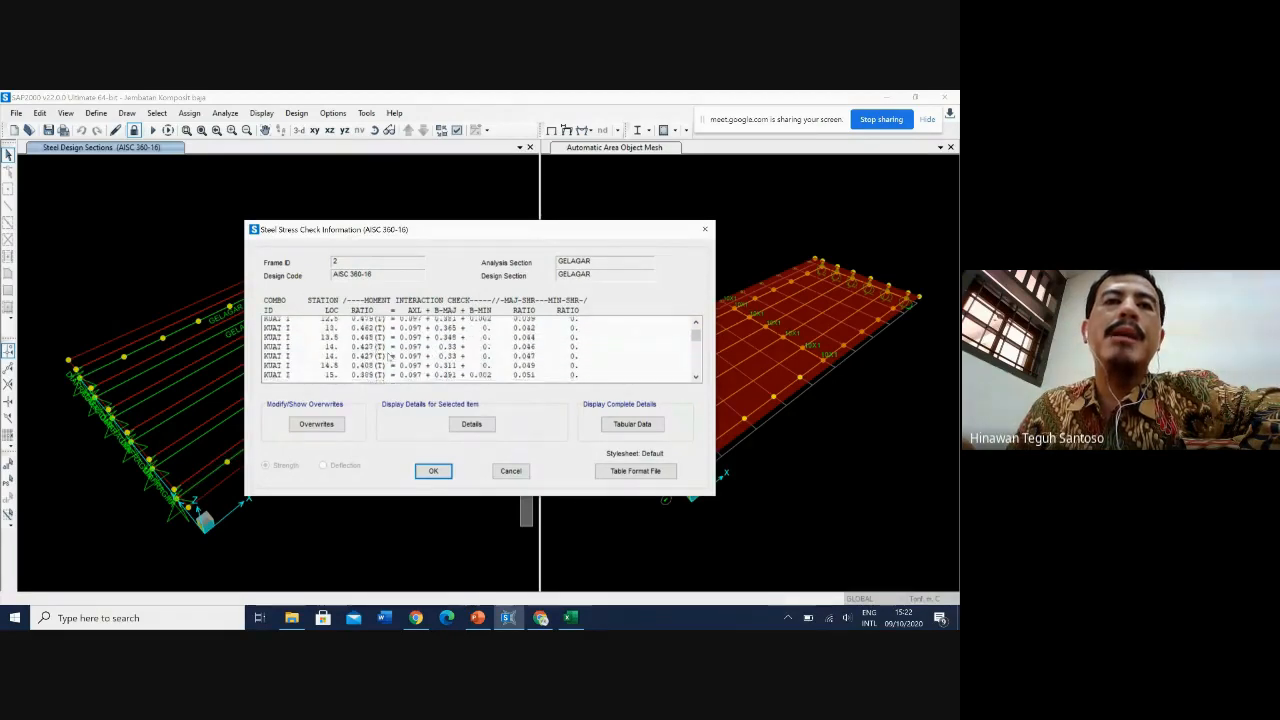
click(511, 471)
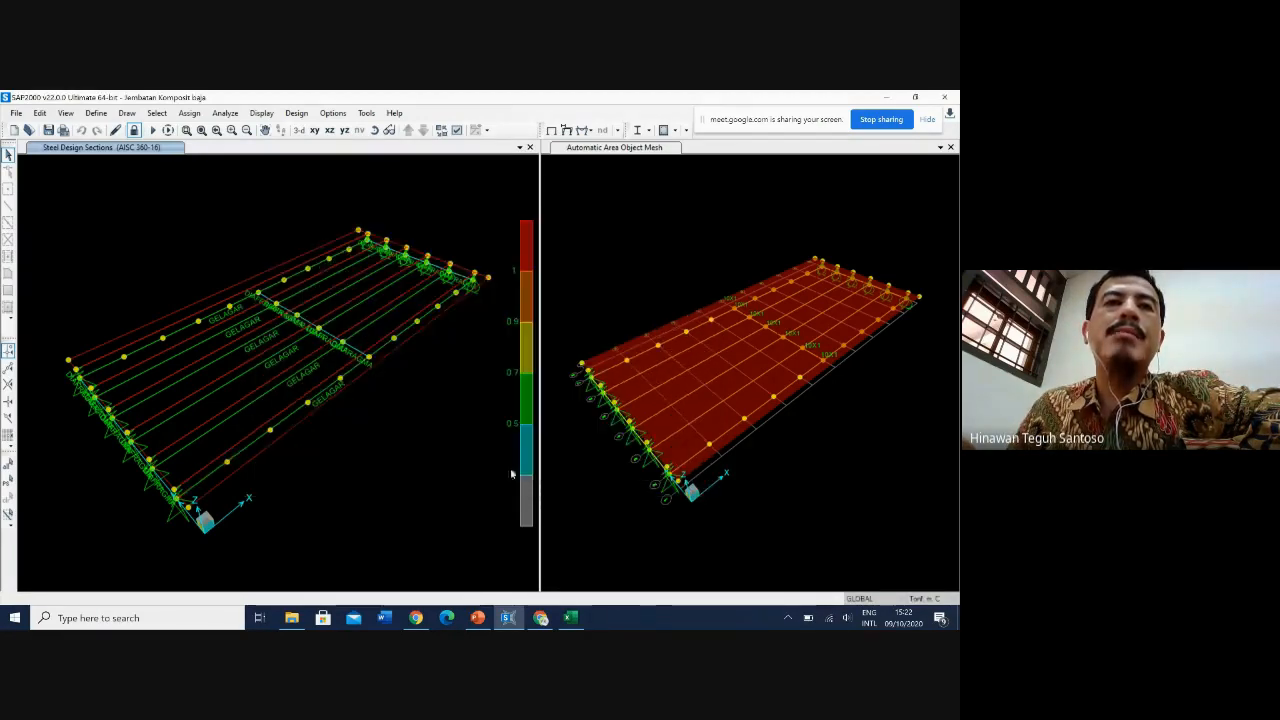
Step: Inspect the steel stress check ratios of the neighbouring GELAGAR girder, frame 3, for KUAT I
click(361, 333)
right_click(361, 333)
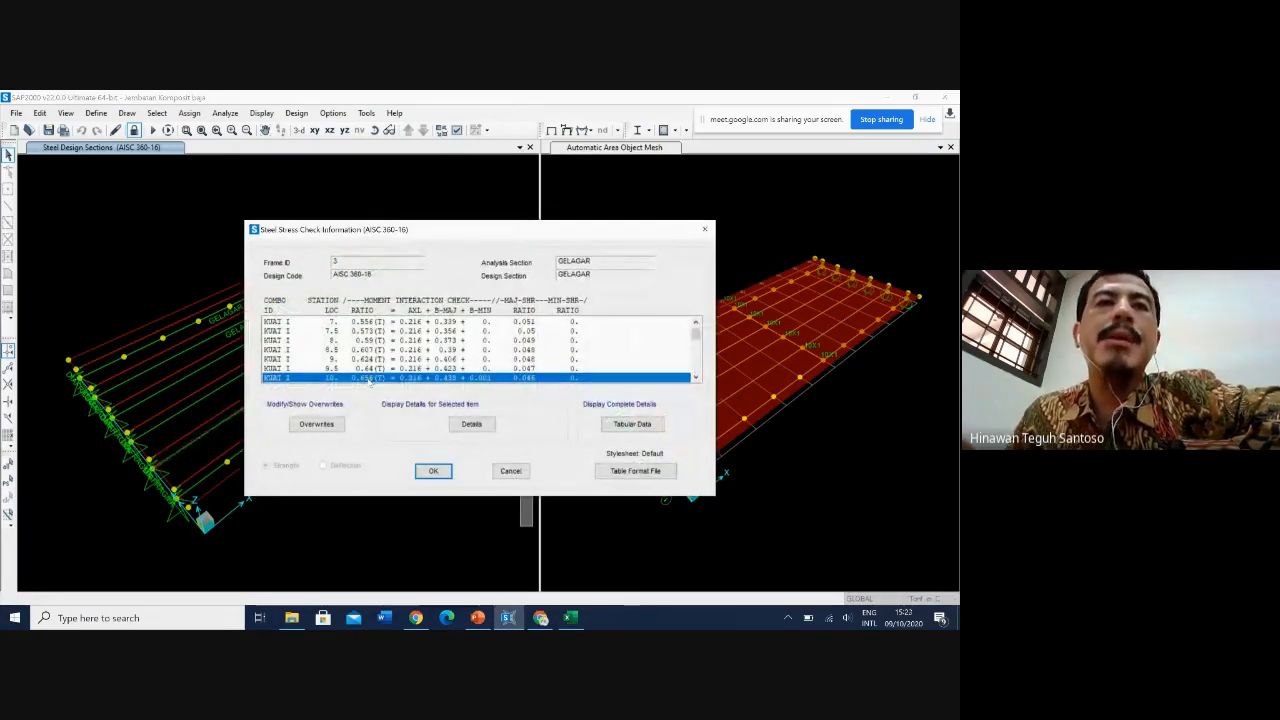
click(511, 471)
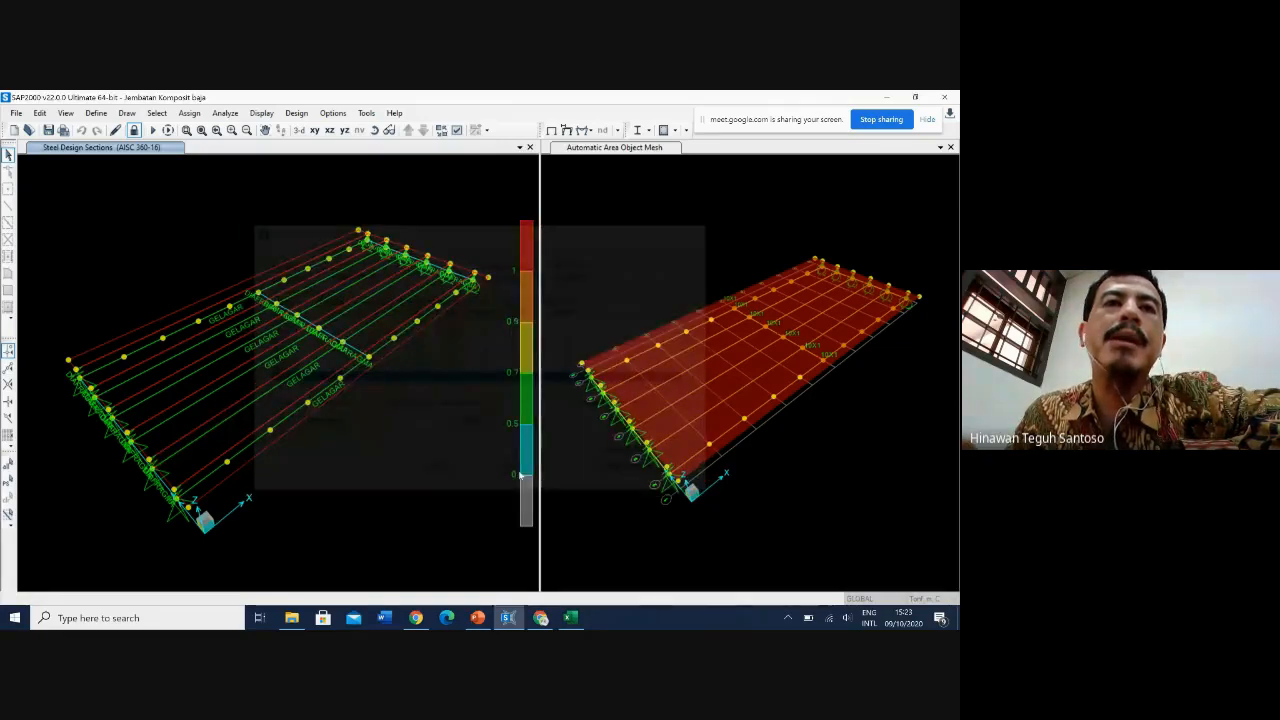
Step: Examine the steel stress check ratios of the inner GELAGAR girder, frame 5, comparing stations under the KUAT I and KUAT III combinations
right_click(328, 298)
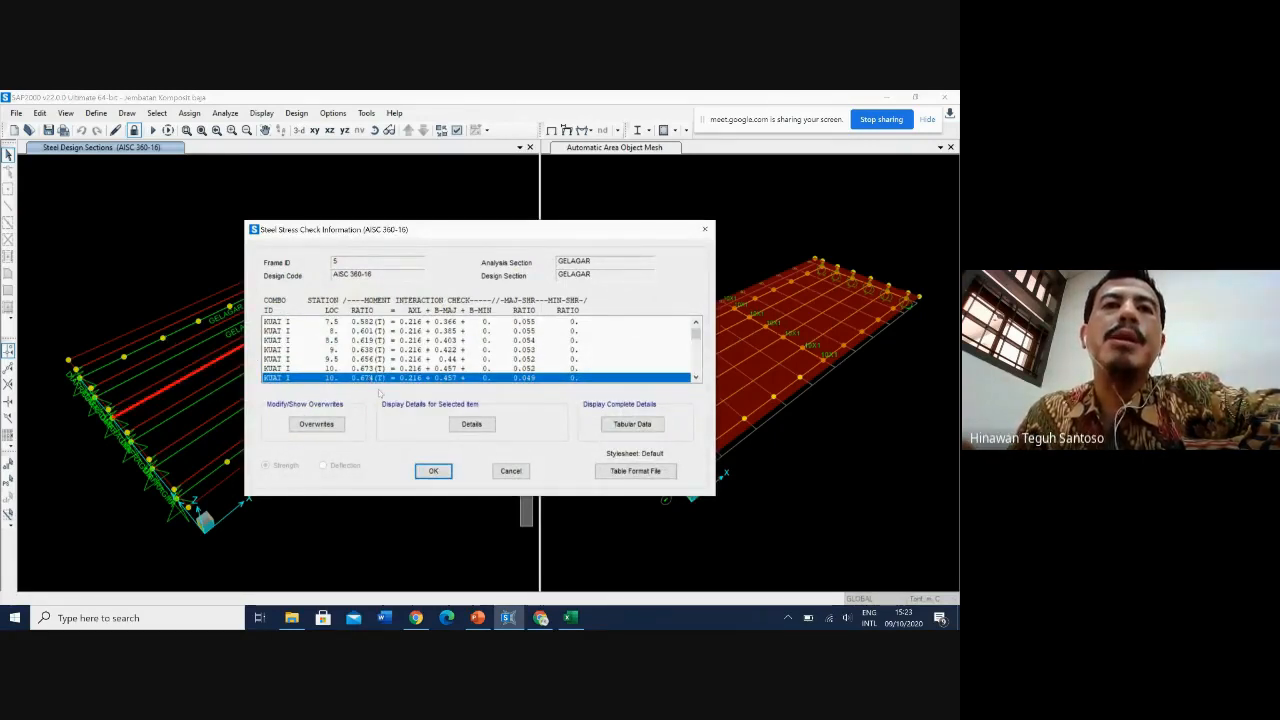
scroll(378, 370, down, 1)
scroll(378, 370, down, 2)
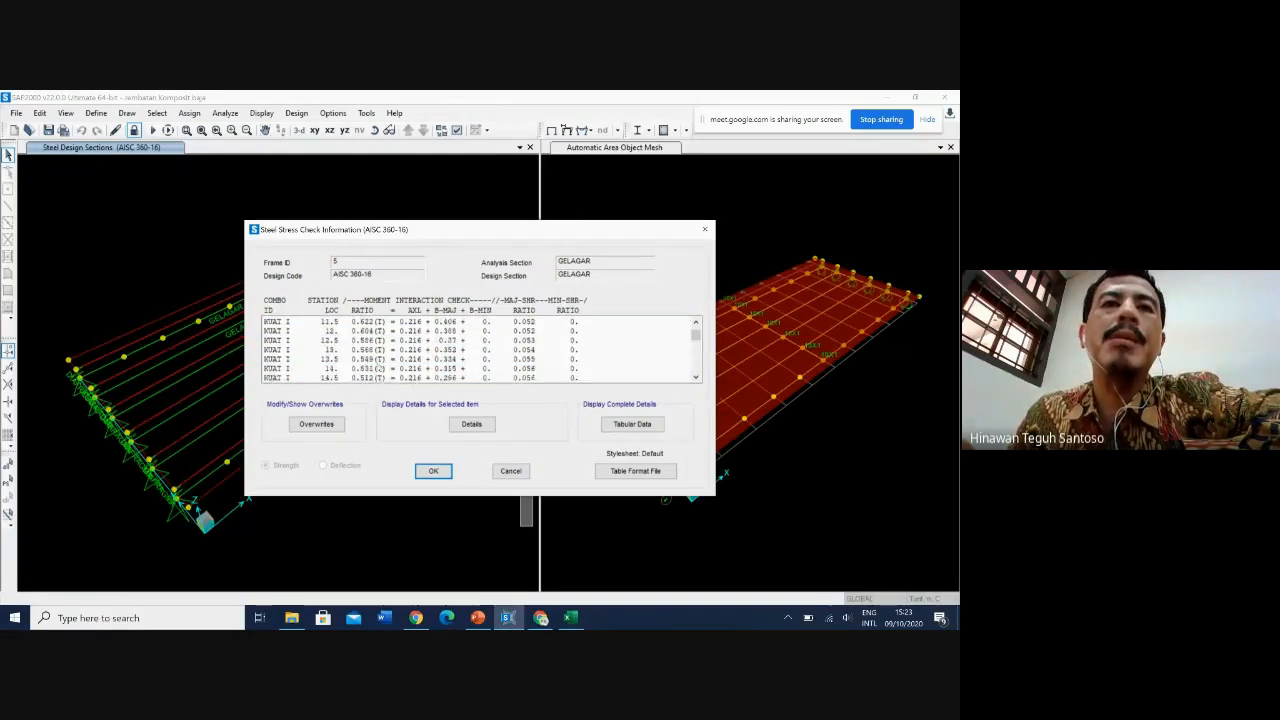
scroll(387, 358, down, 3)
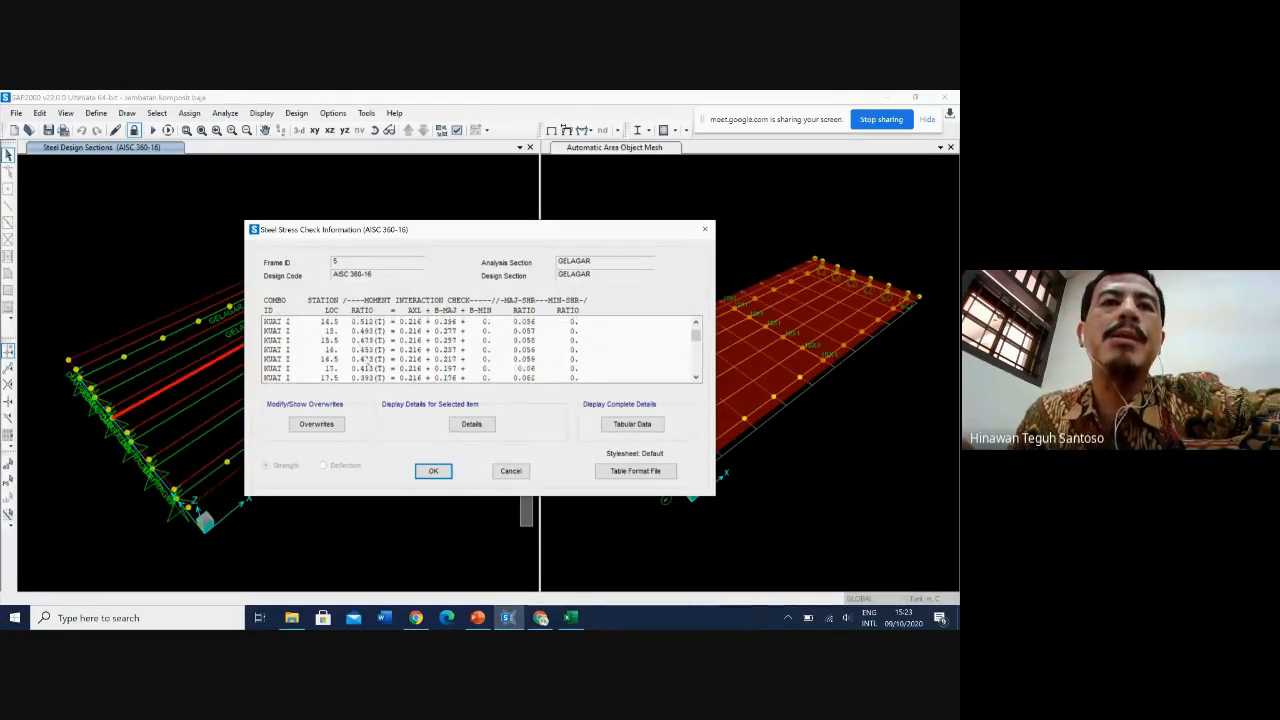
scroll(387, 358, down, 10)
scroll(366, 378, down, 10)
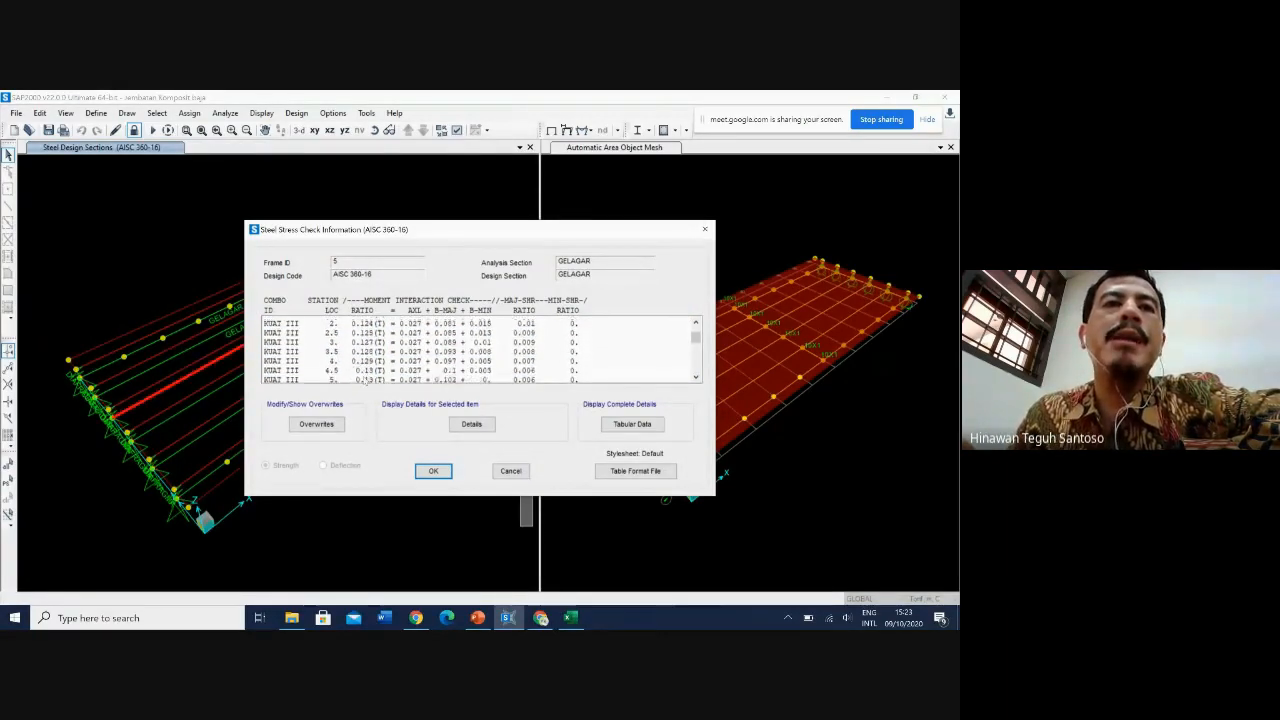
scroll(366, 378, down, 5)
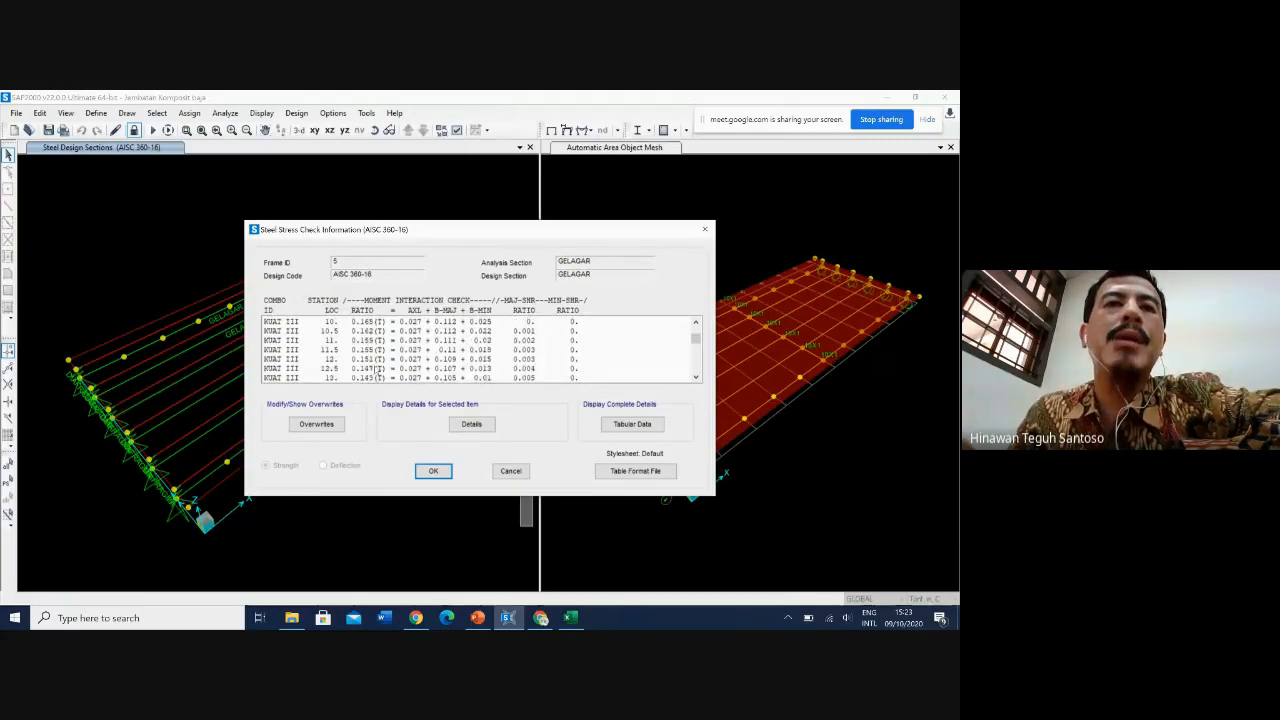
scroll(375, 372, up, 2)
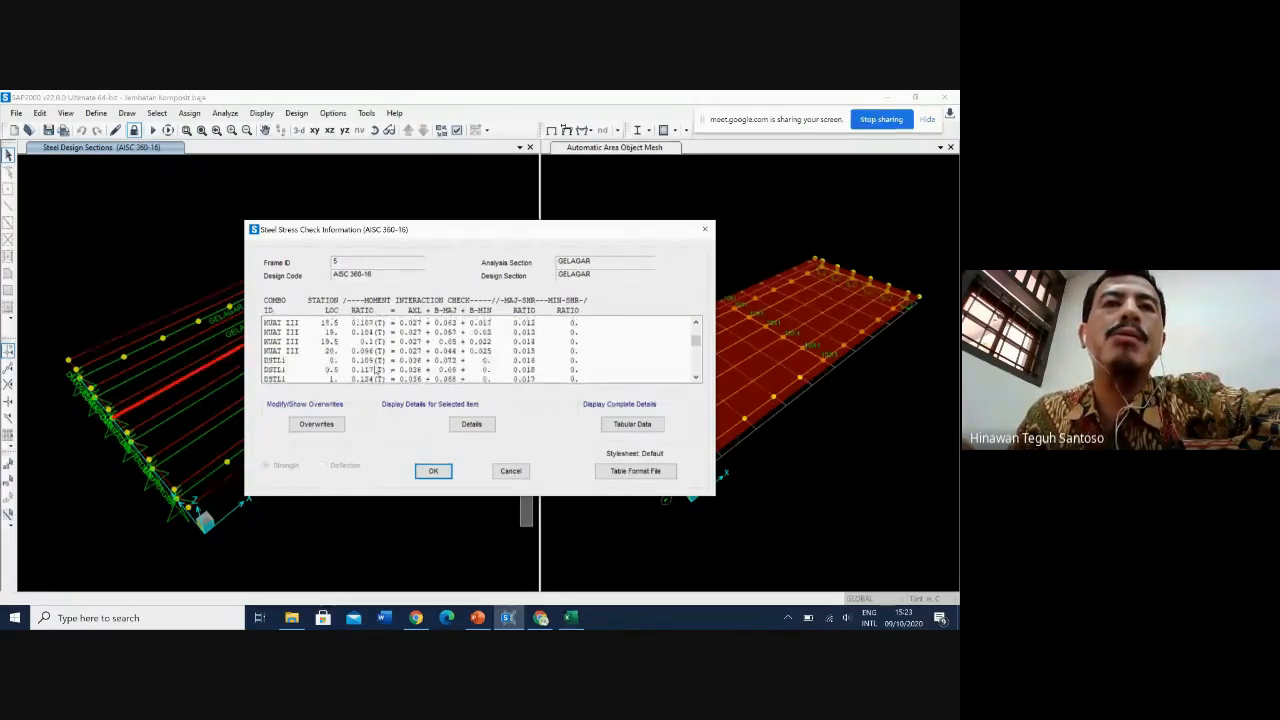
scroll(376, 370, up, 15)
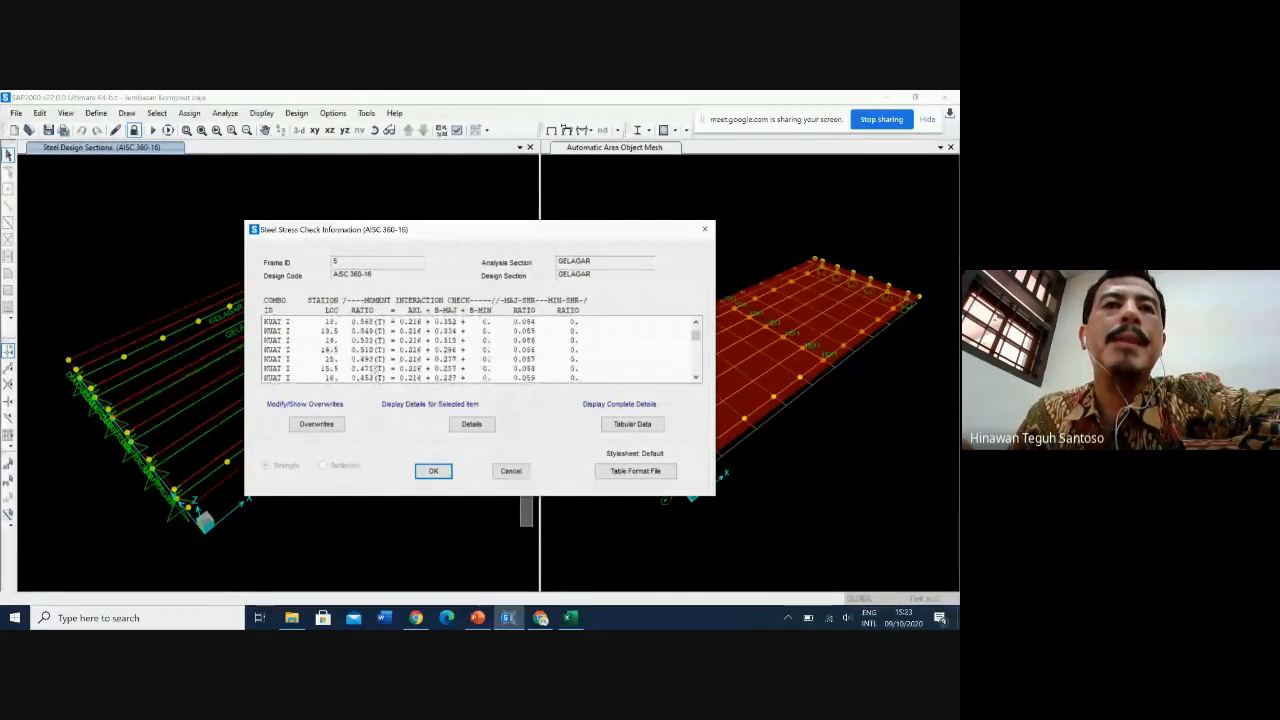
scroll(371, 368, down, 4)
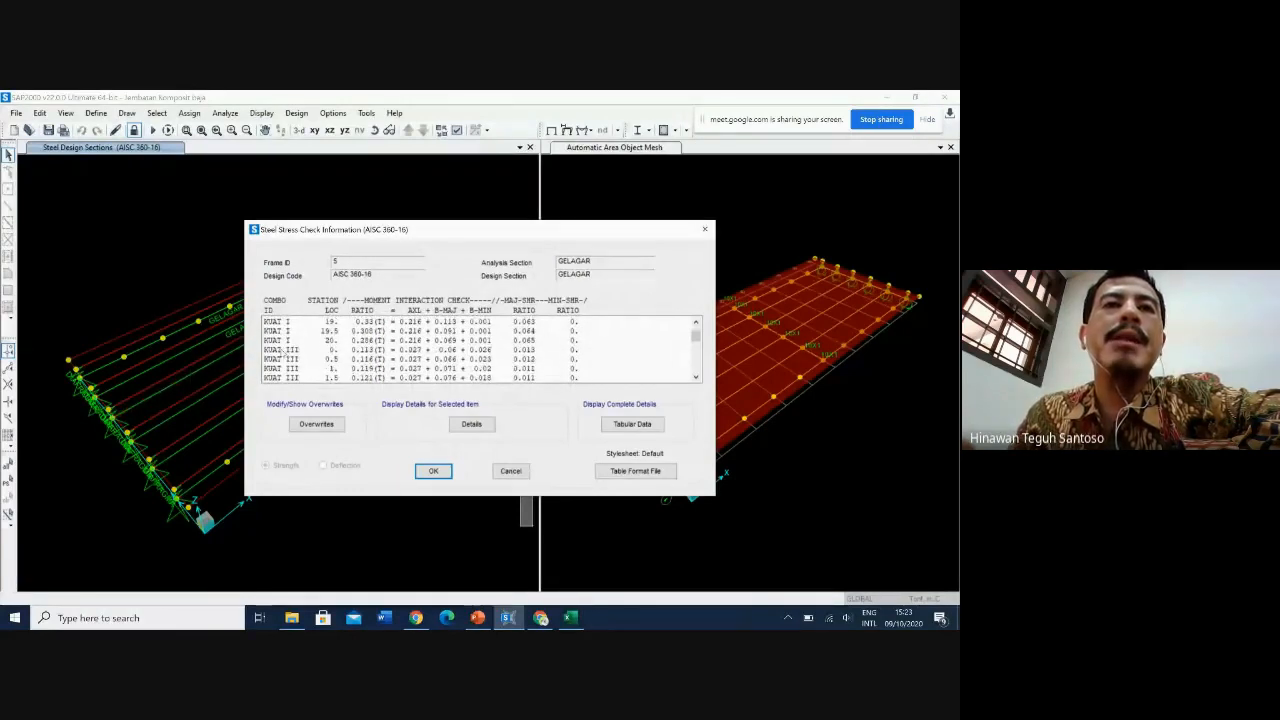
click(520, 470)
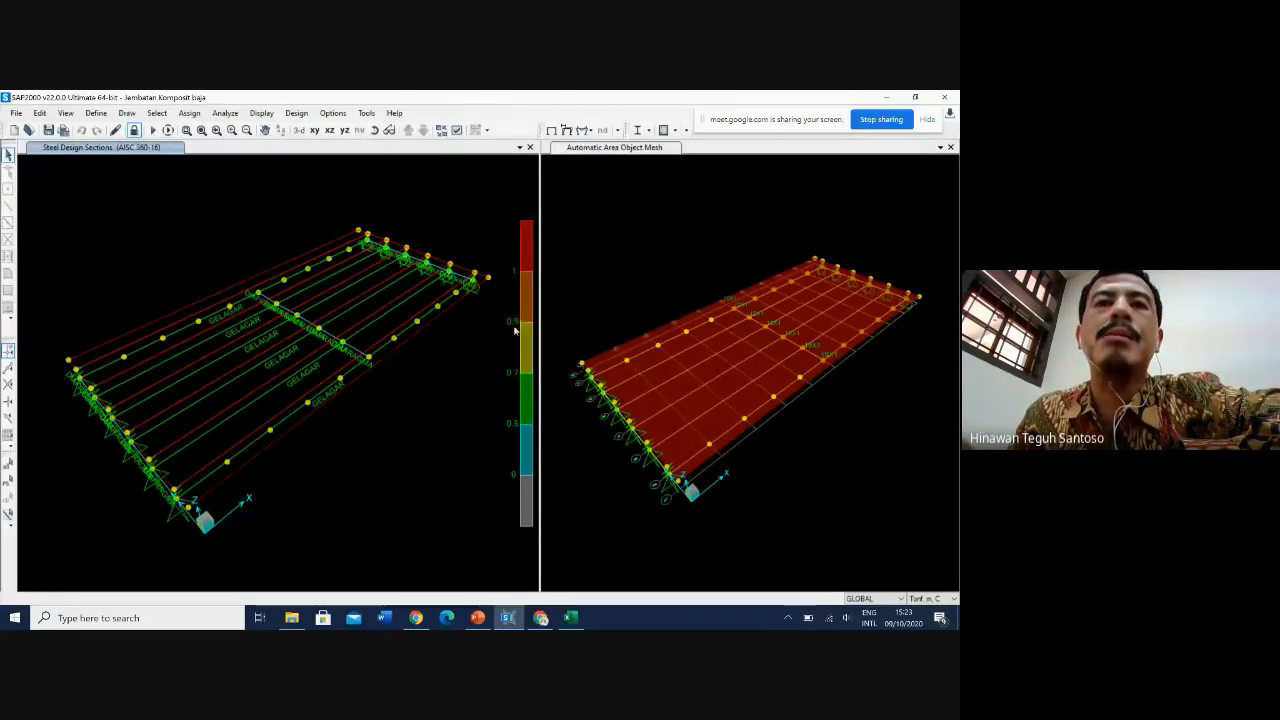
Step: Inspect the steel stress check ratios of a midspan DIAFRAGMA cross member, frame 12
click(330, 336)
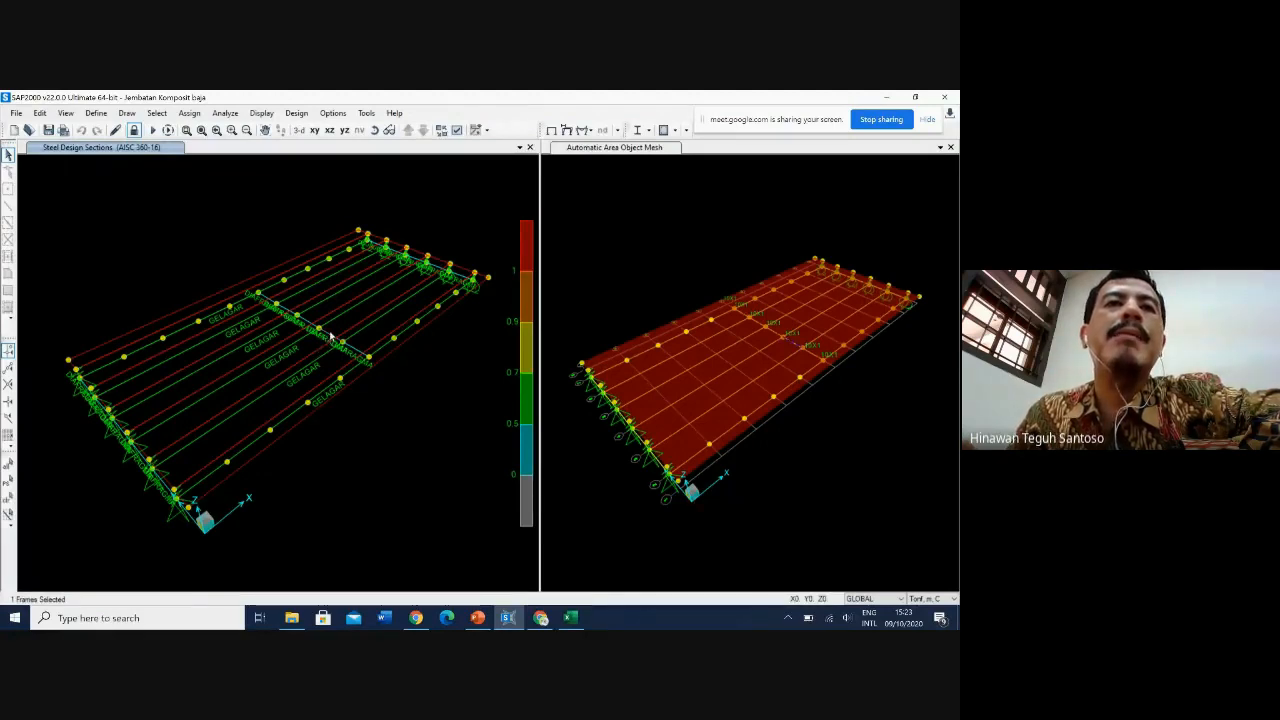
right_click(330, 336)
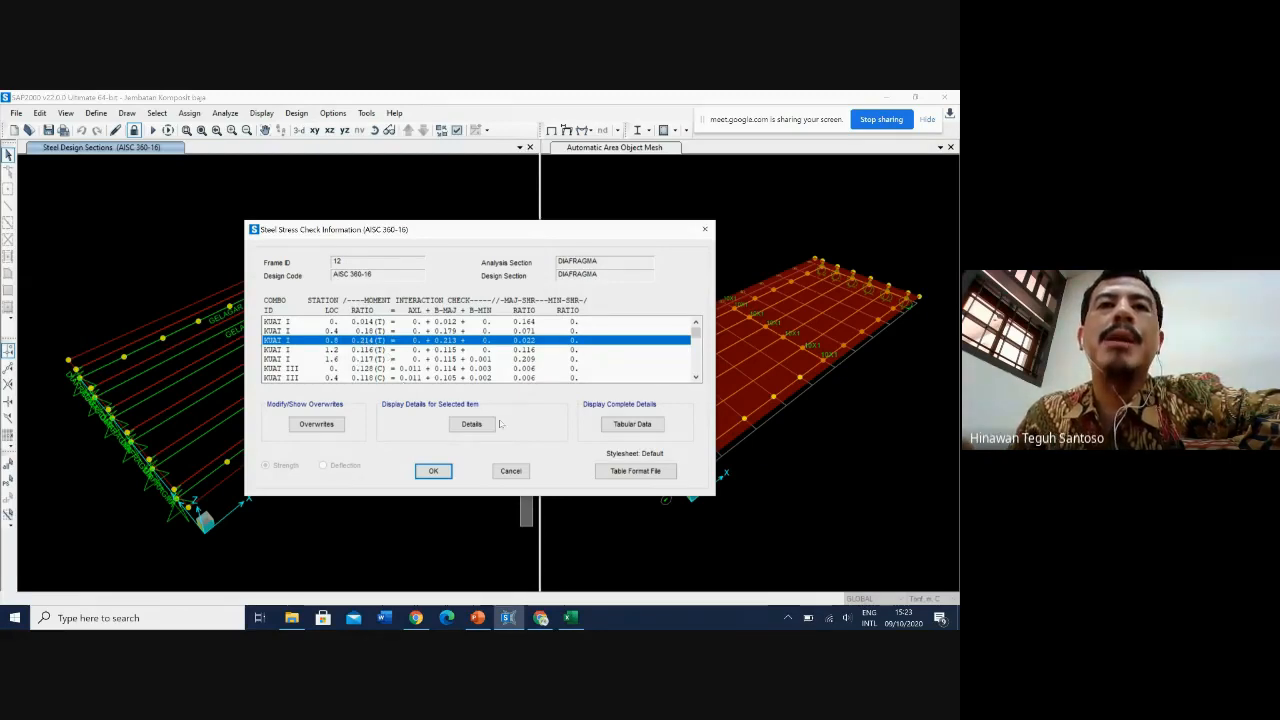
click(511, 471)
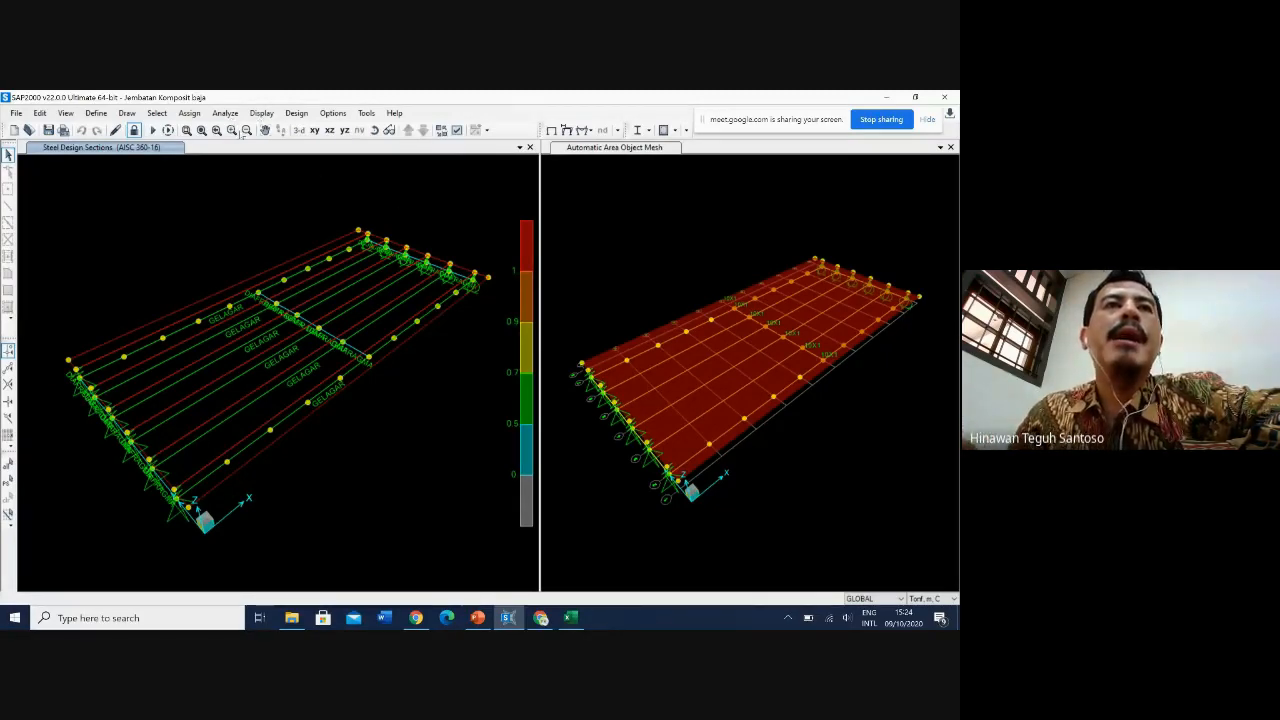
Step: Review the load cases and combinations available for the deformed shape display, leaving the LIVE case and the current view unchanged
click(261, 113)
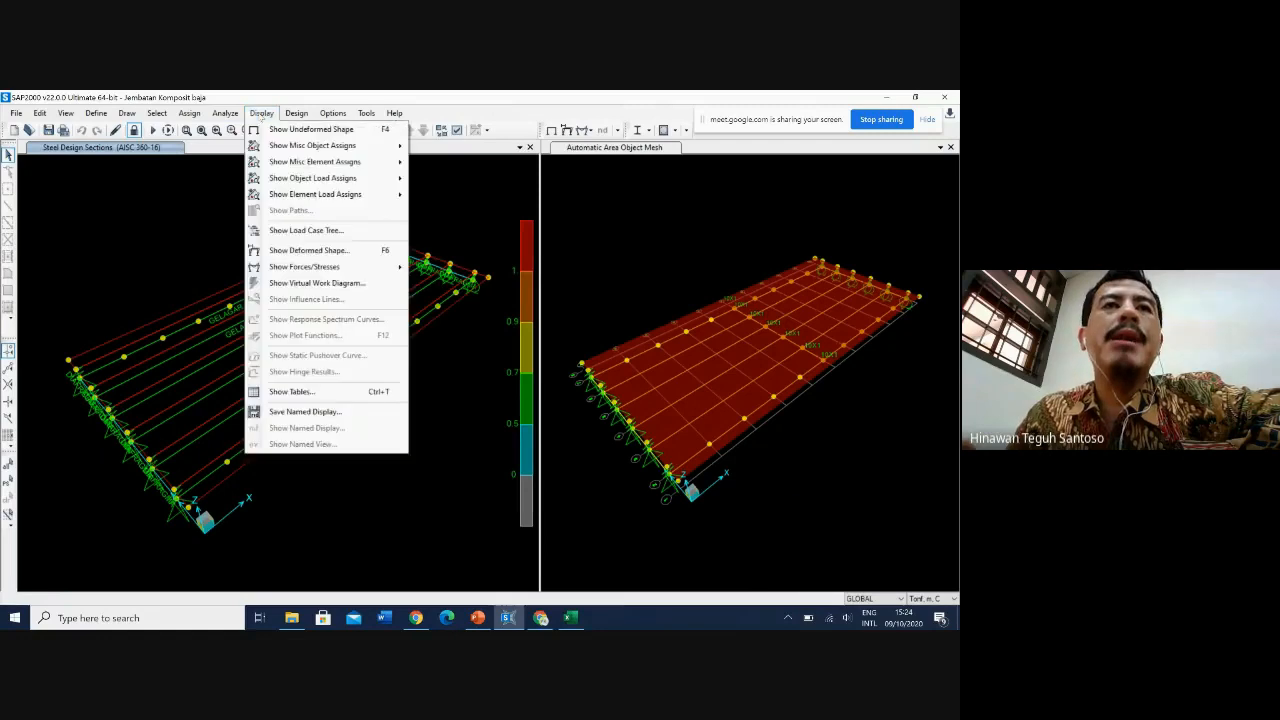
mouse_move(346, 264)
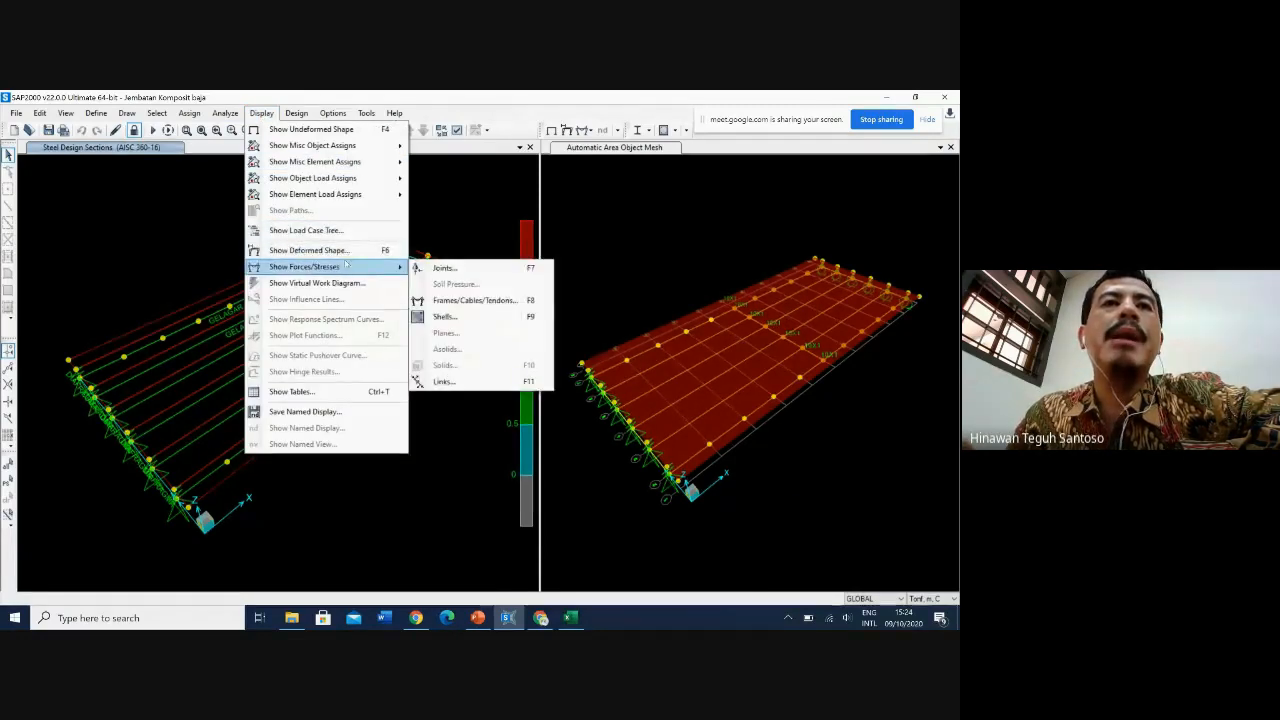
click(350, 251)
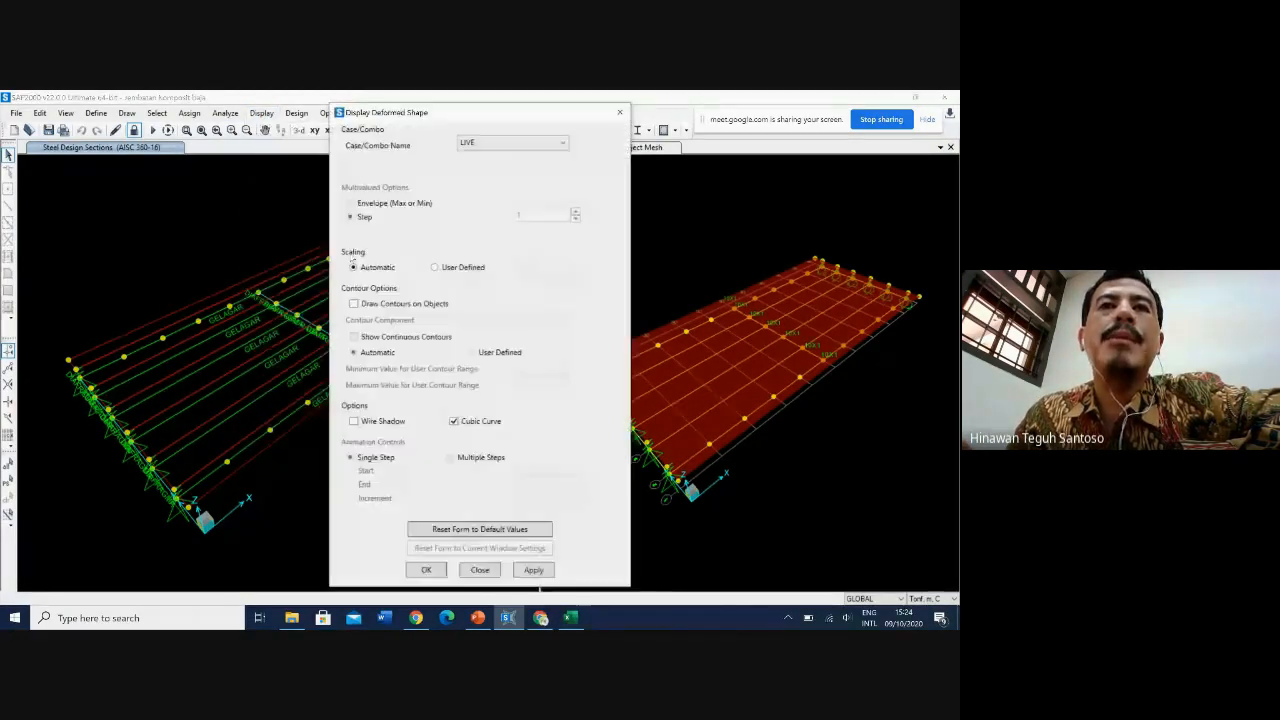
click(502, 144)
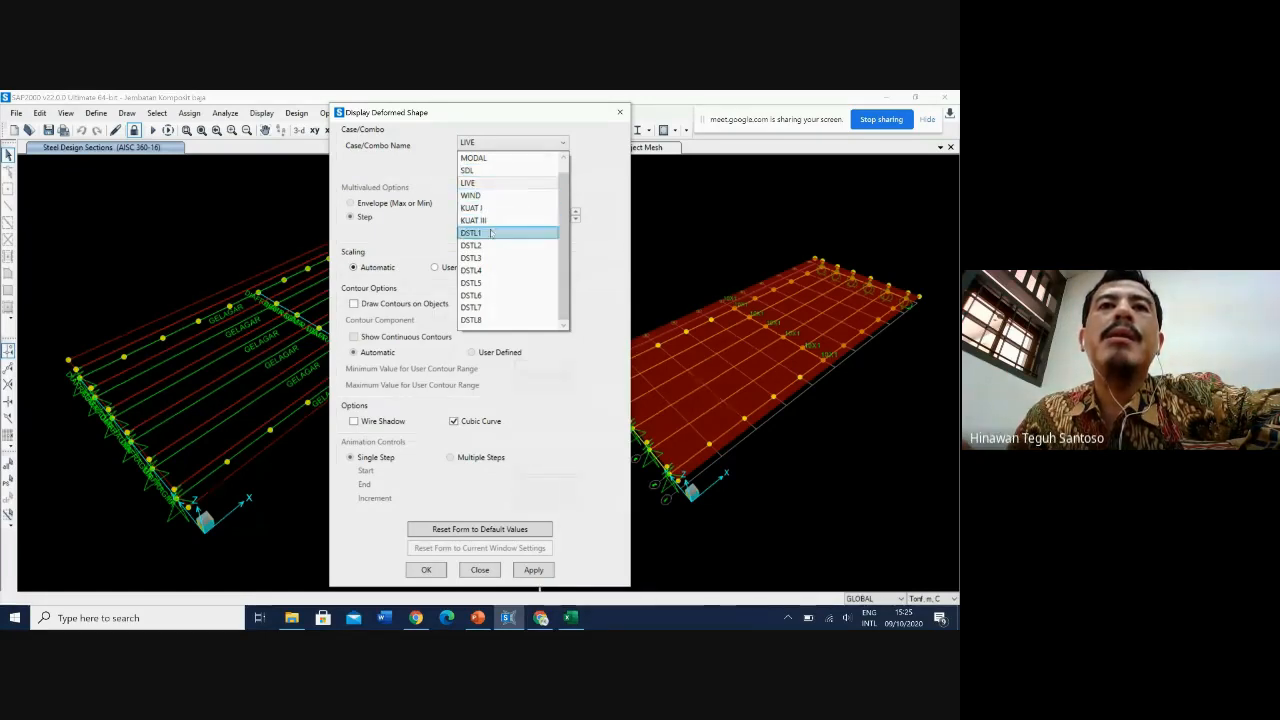
scroll(494, 203, up, 1)
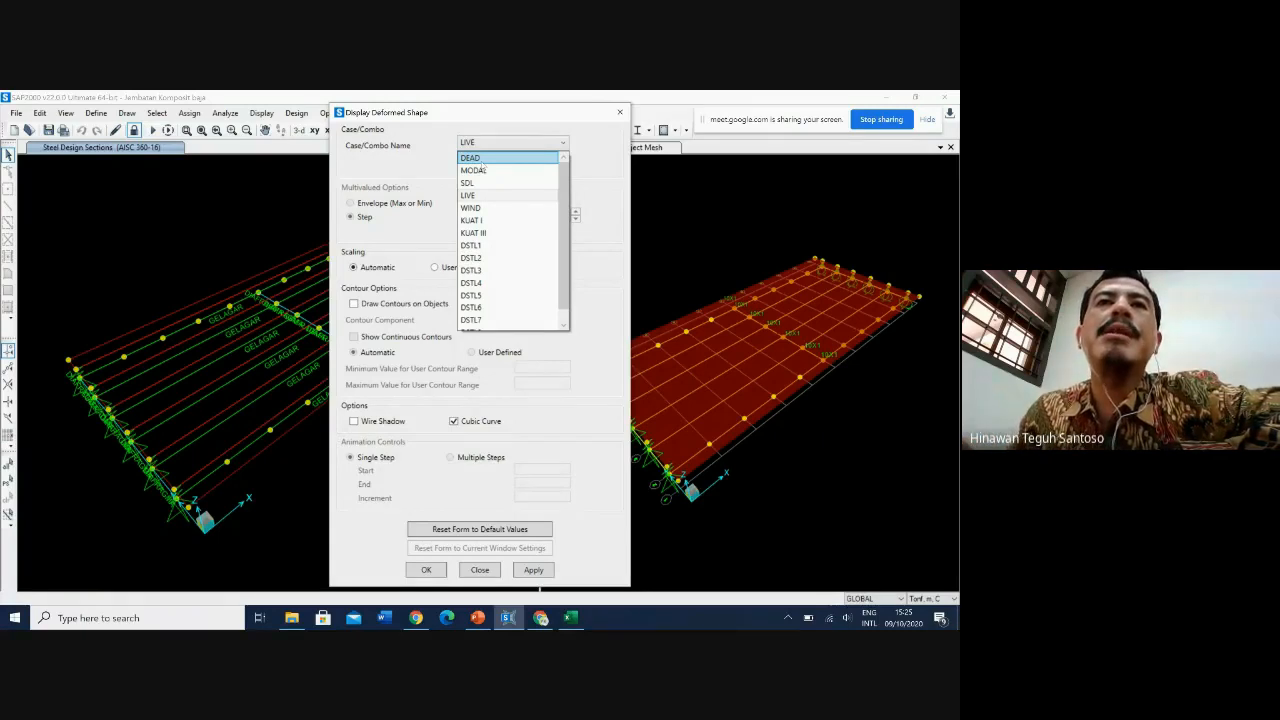
click(497, 571)
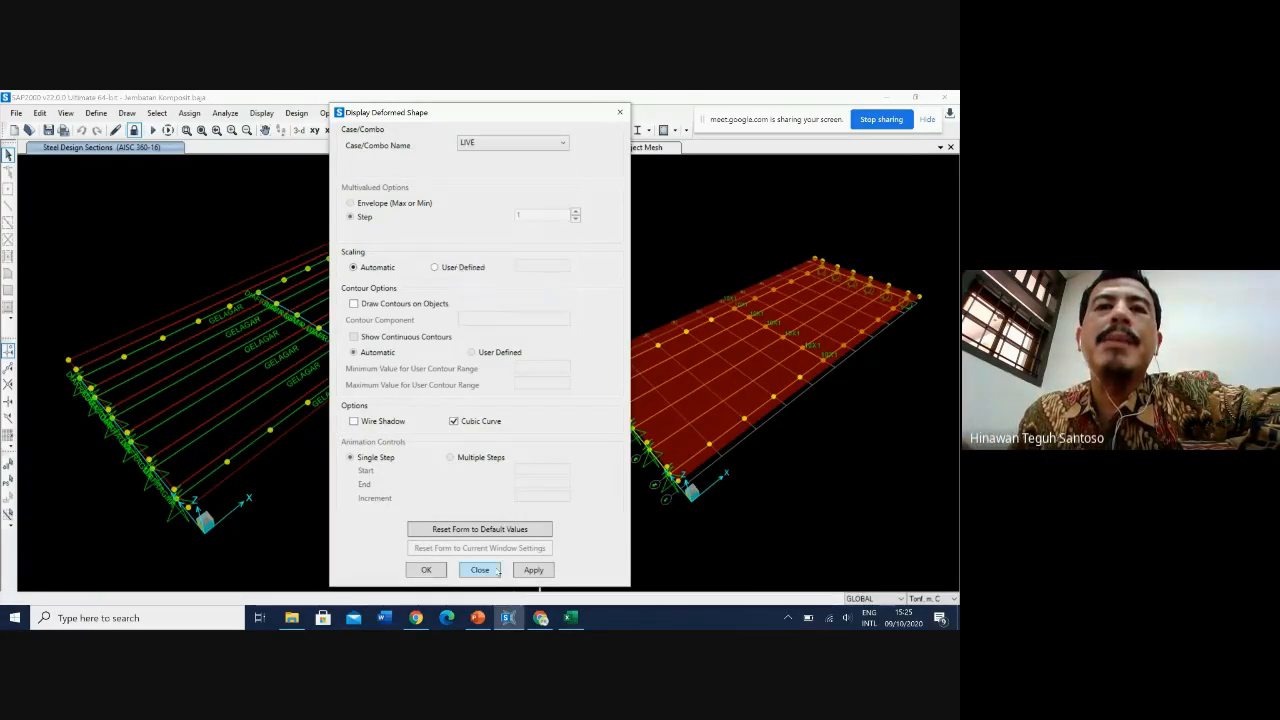
click(497, 571)
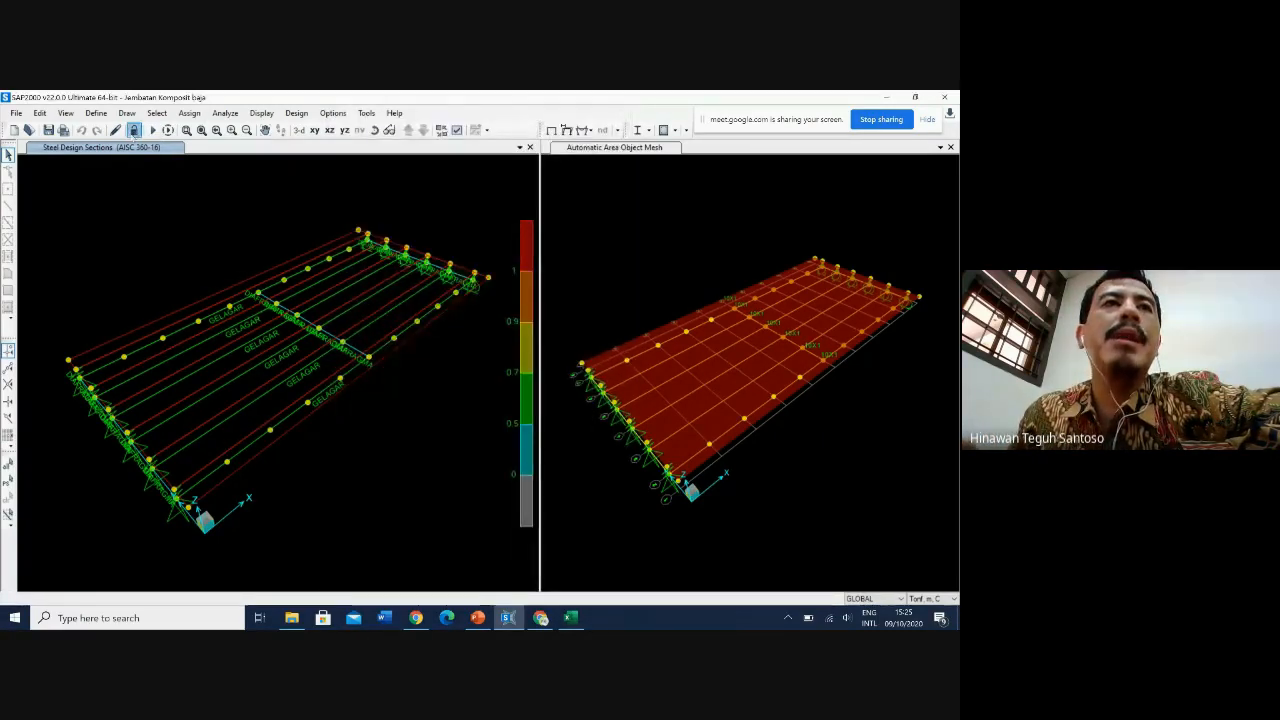
Step: Unlock the model, discarding the analysis results, and create a new Linear Add load combination named COMBO_DEAD
click(133, 130)
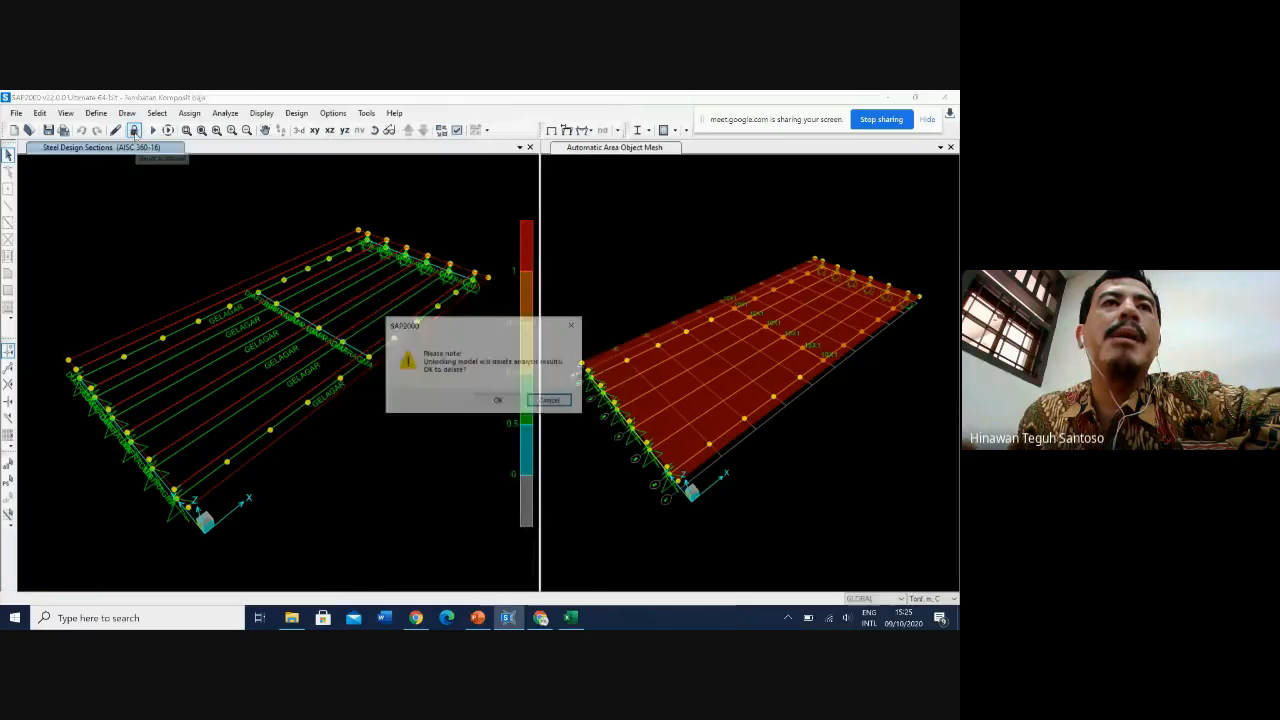
click(498, 401)
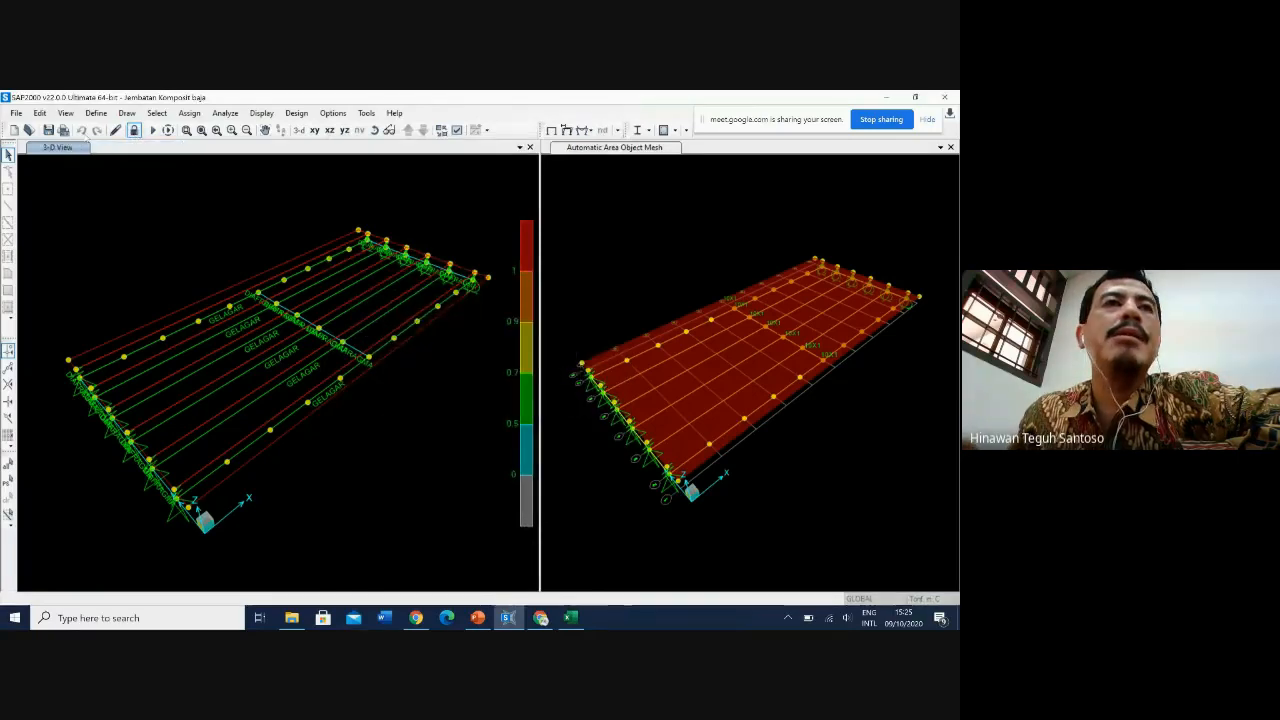
click(96, 113)
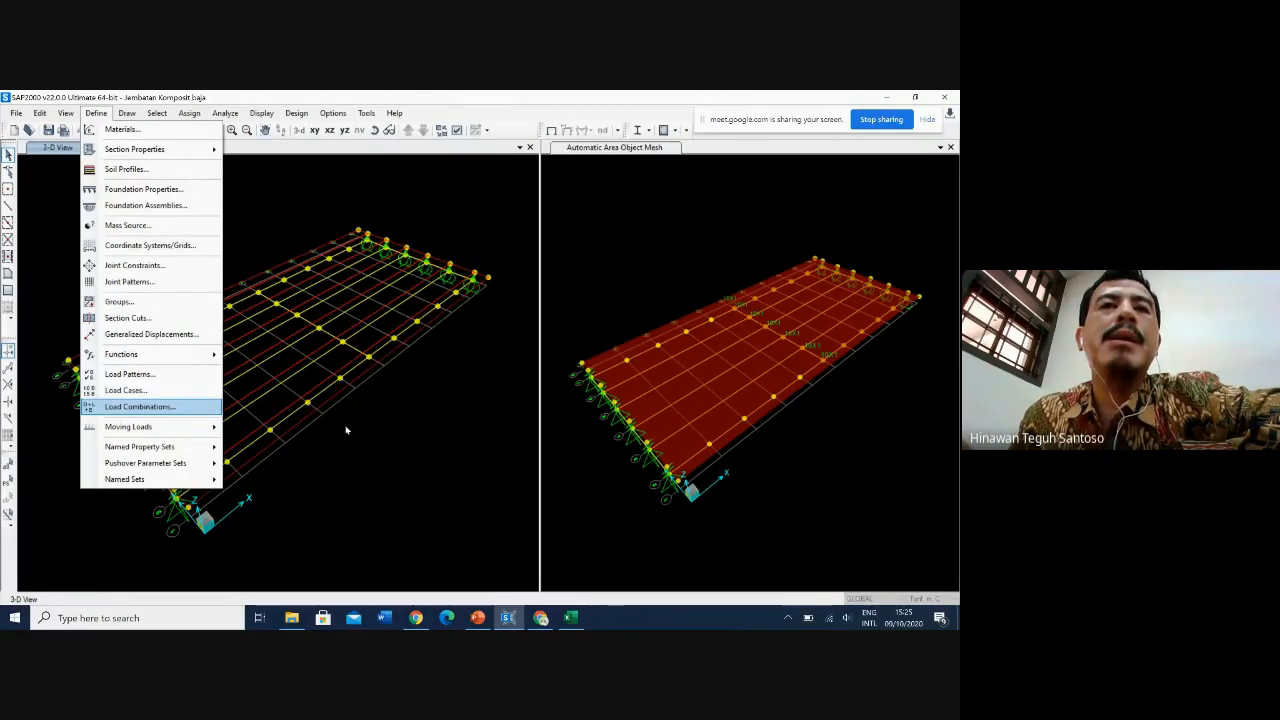
key(Return)
click(549, 299)
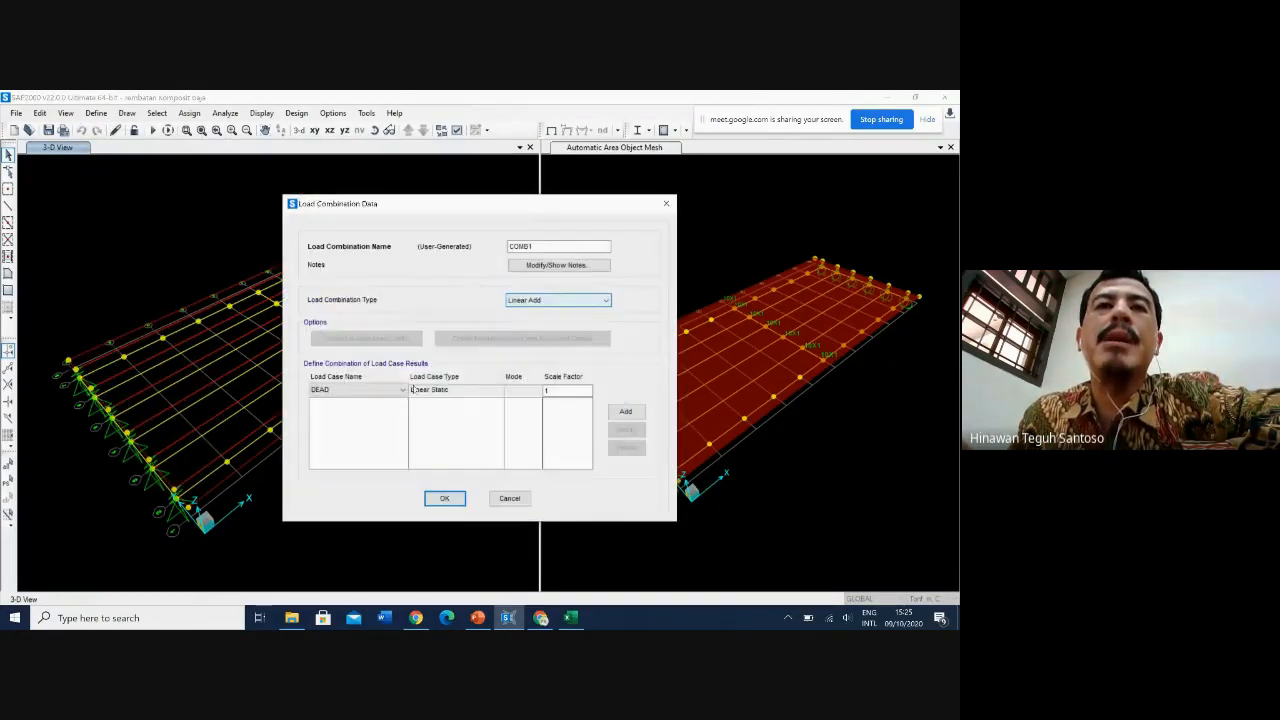
double_click(553, 250)
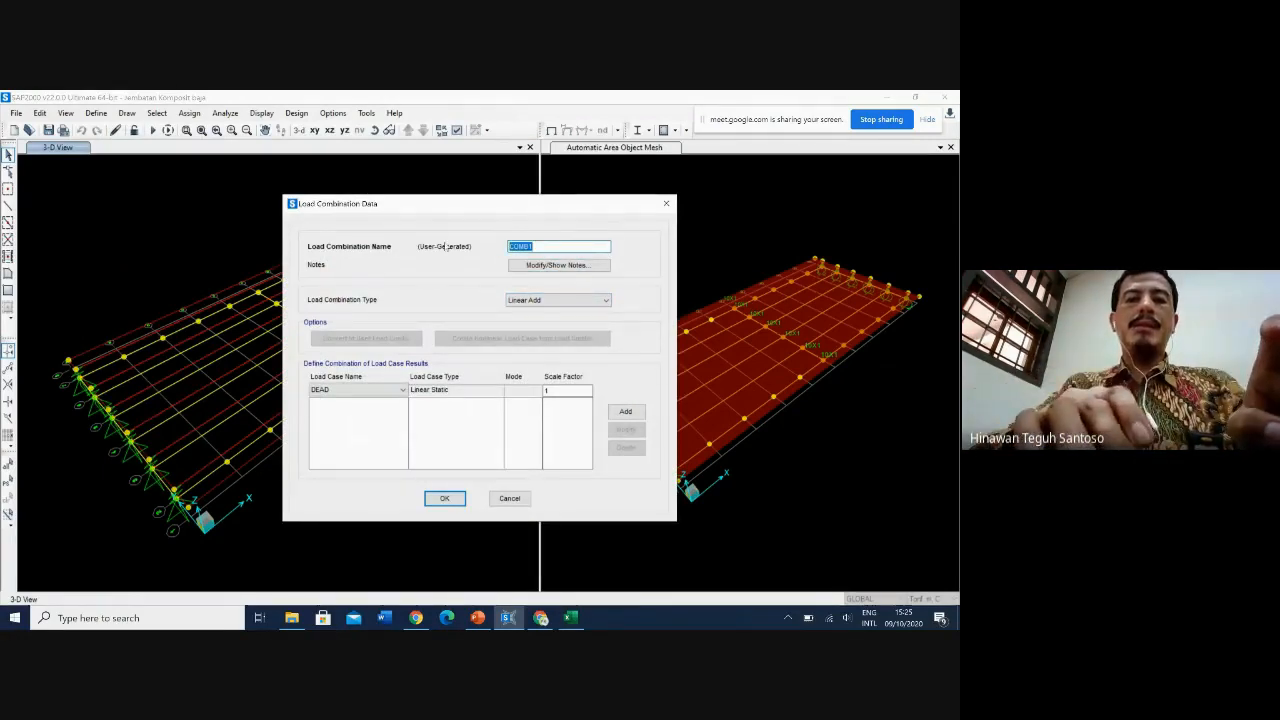
text(COMBO1)
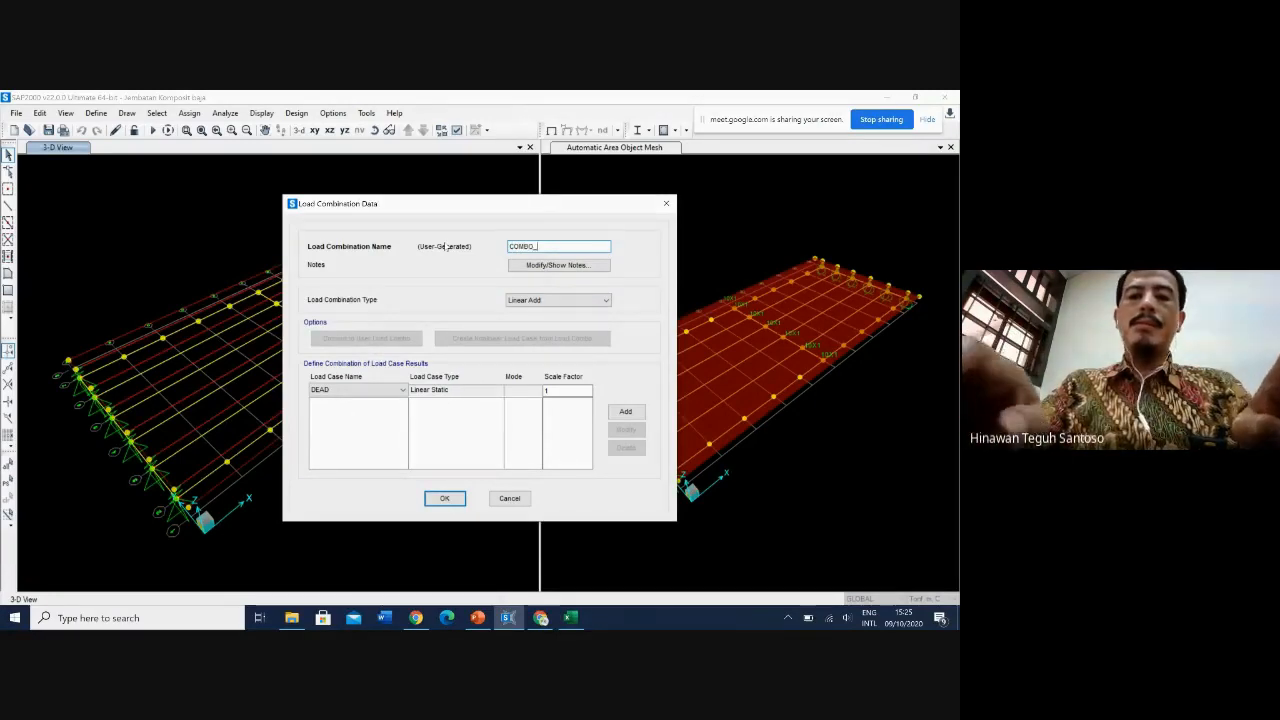
text(DEAD)
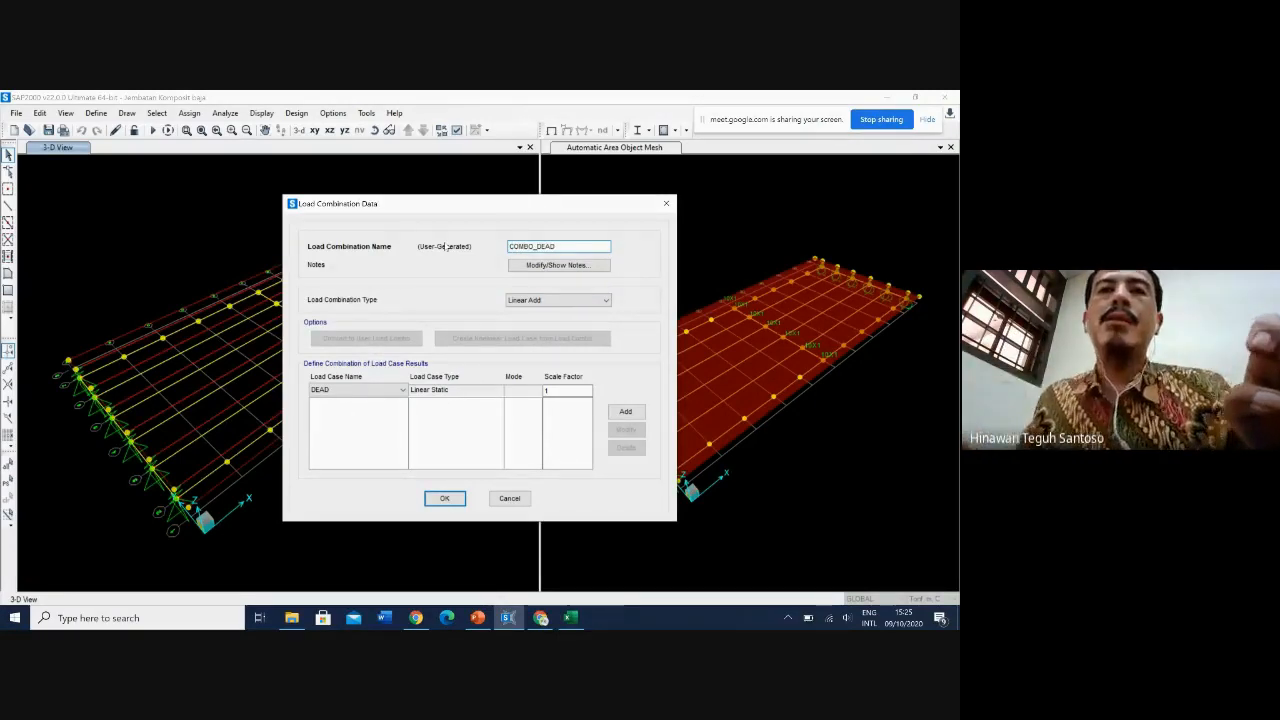
Step: Add DEAD with scale factor 1.1 and SDL with scale factor 1.4 to COMBO_DEAD, and save the load combination
click(568, 391)
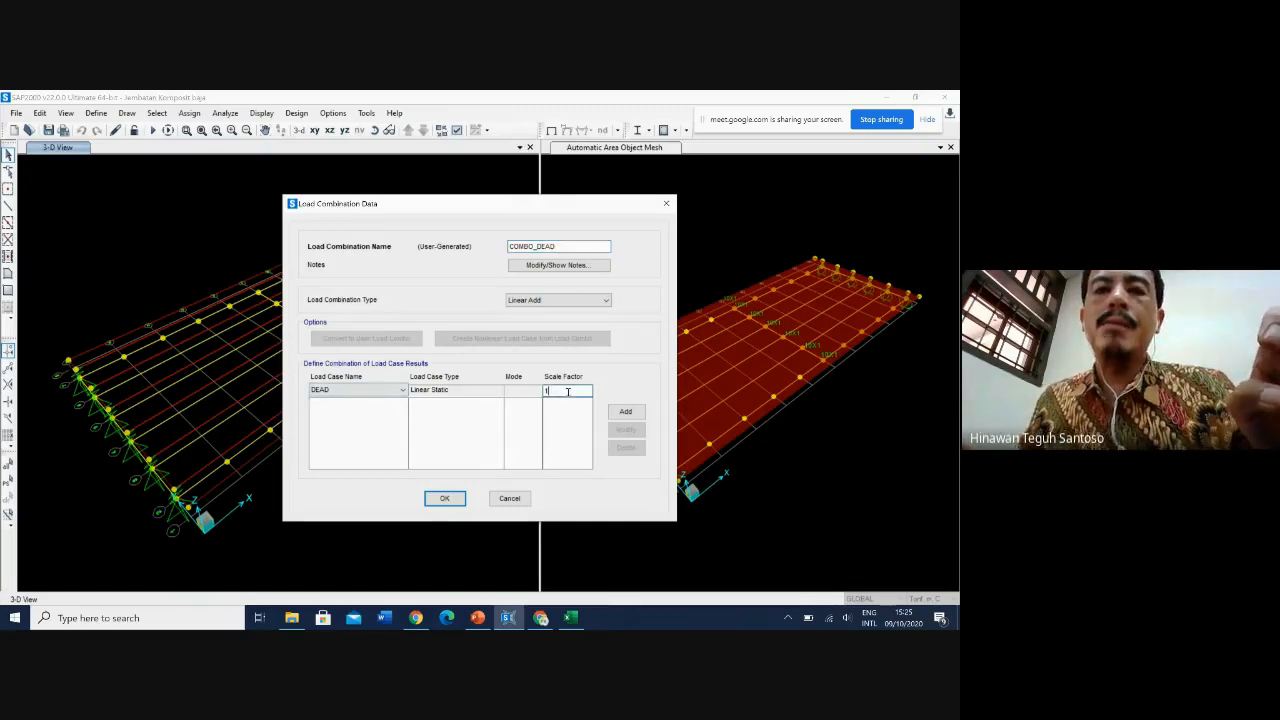
text(.1)
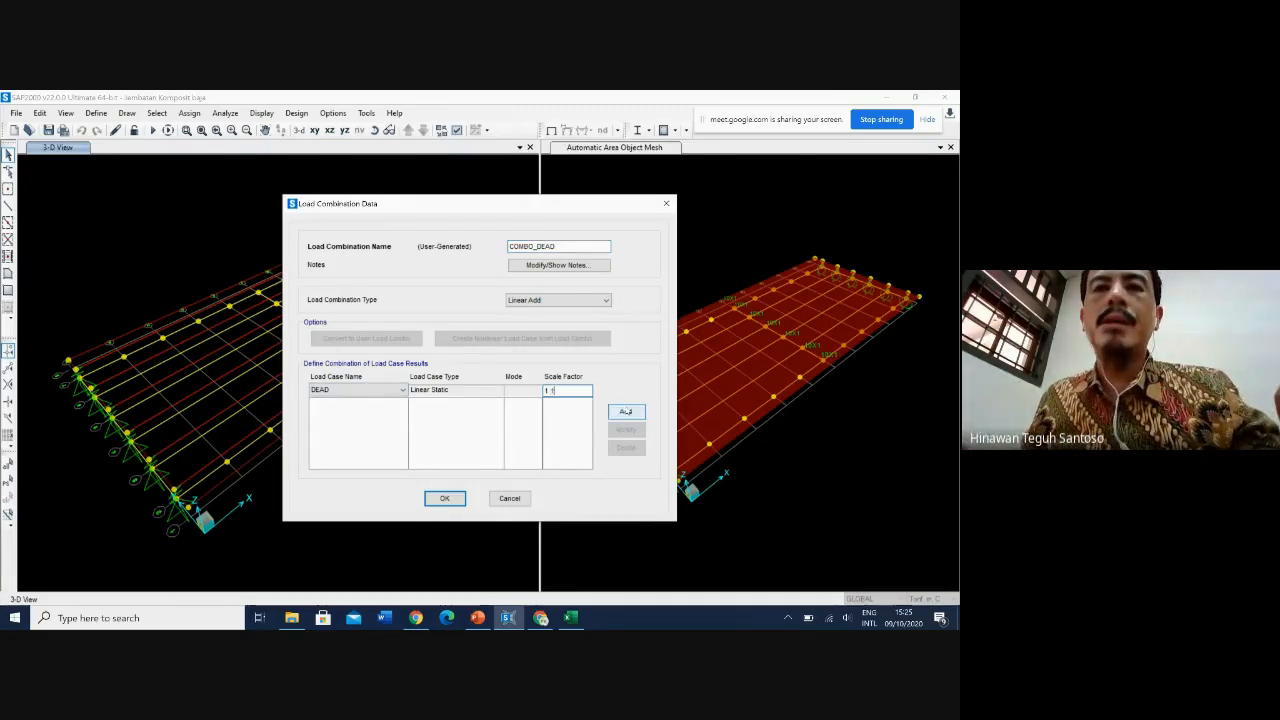
click(625, 411)
click(372, 390)
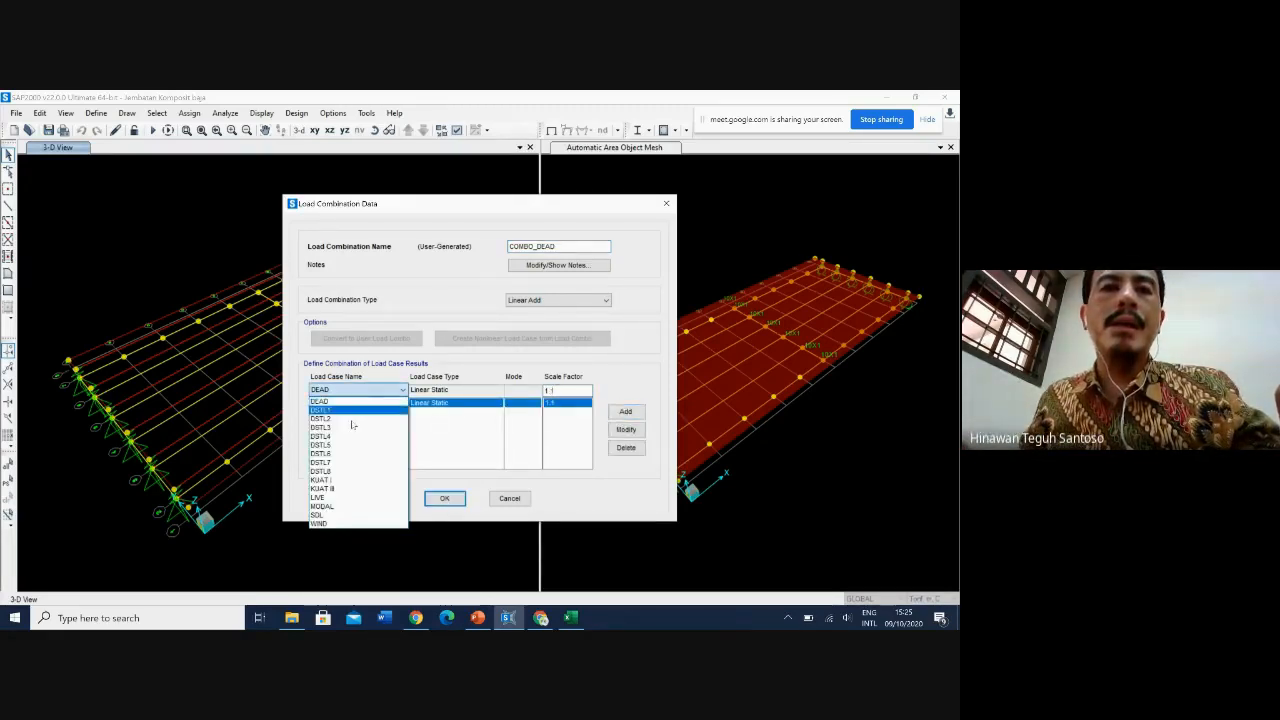
click(330, 515)
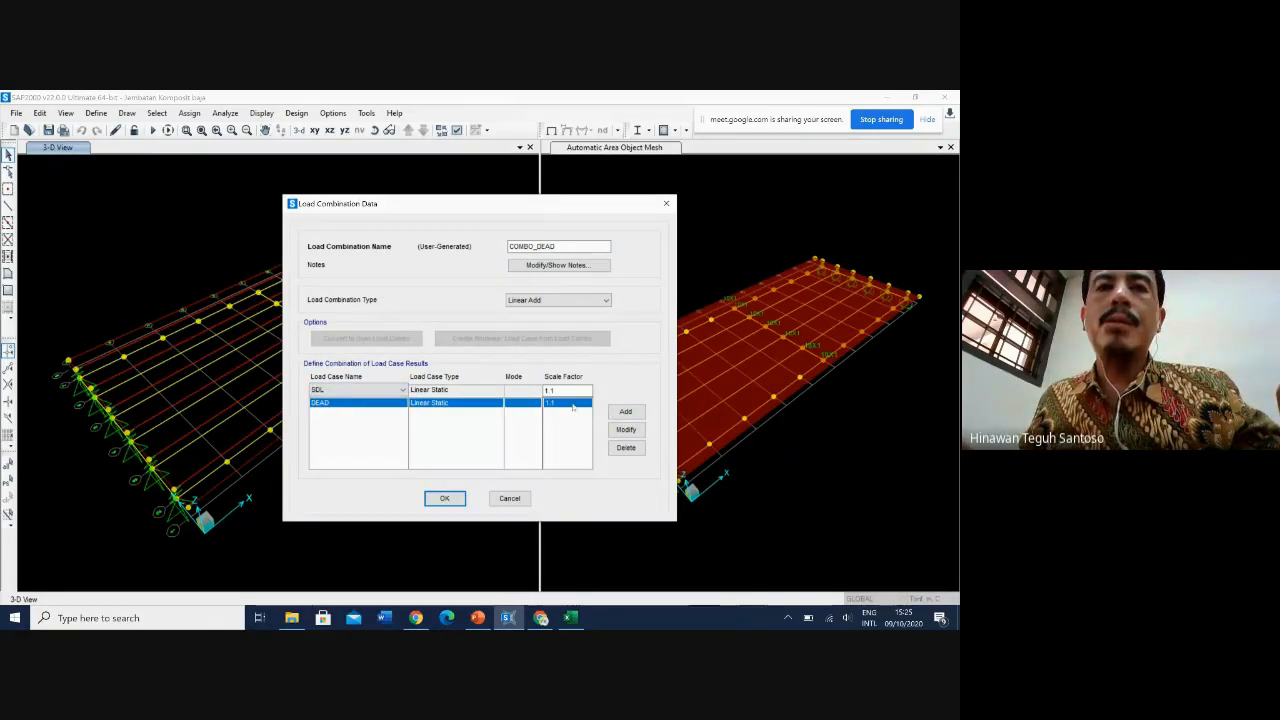
key(BackSpace)
text(4)
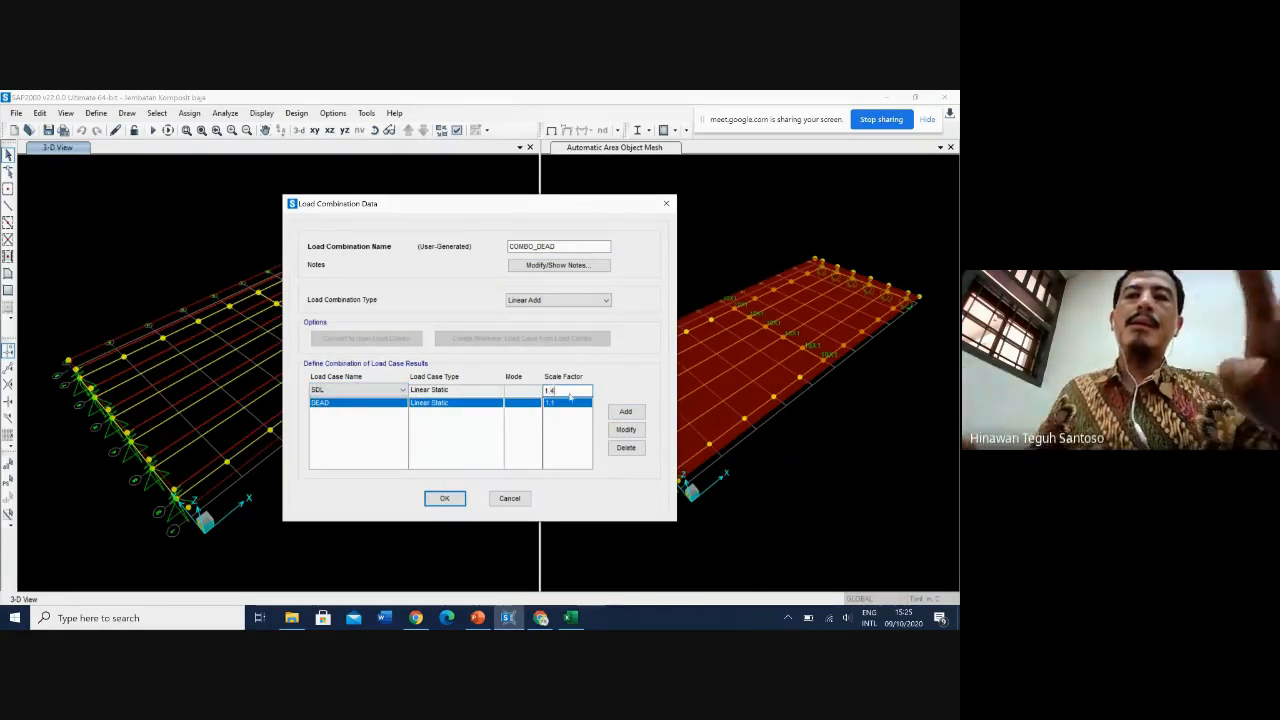
click(622, 411)
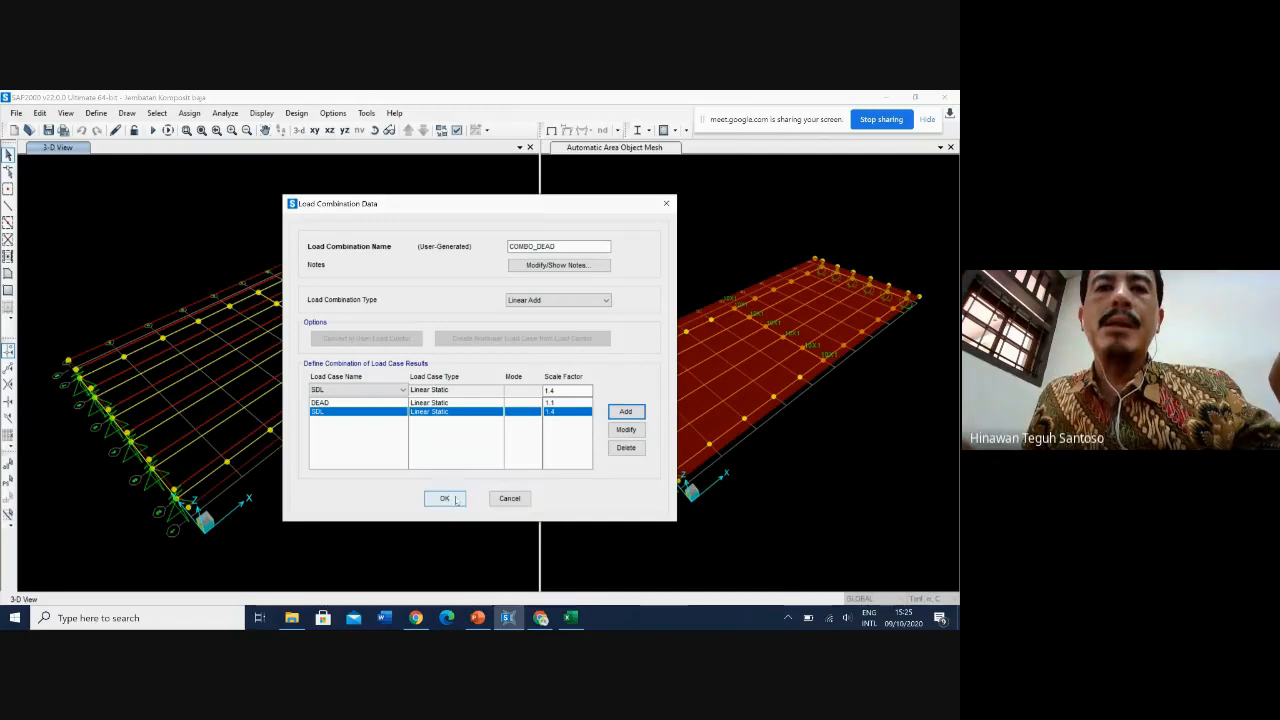
click(445, 499)
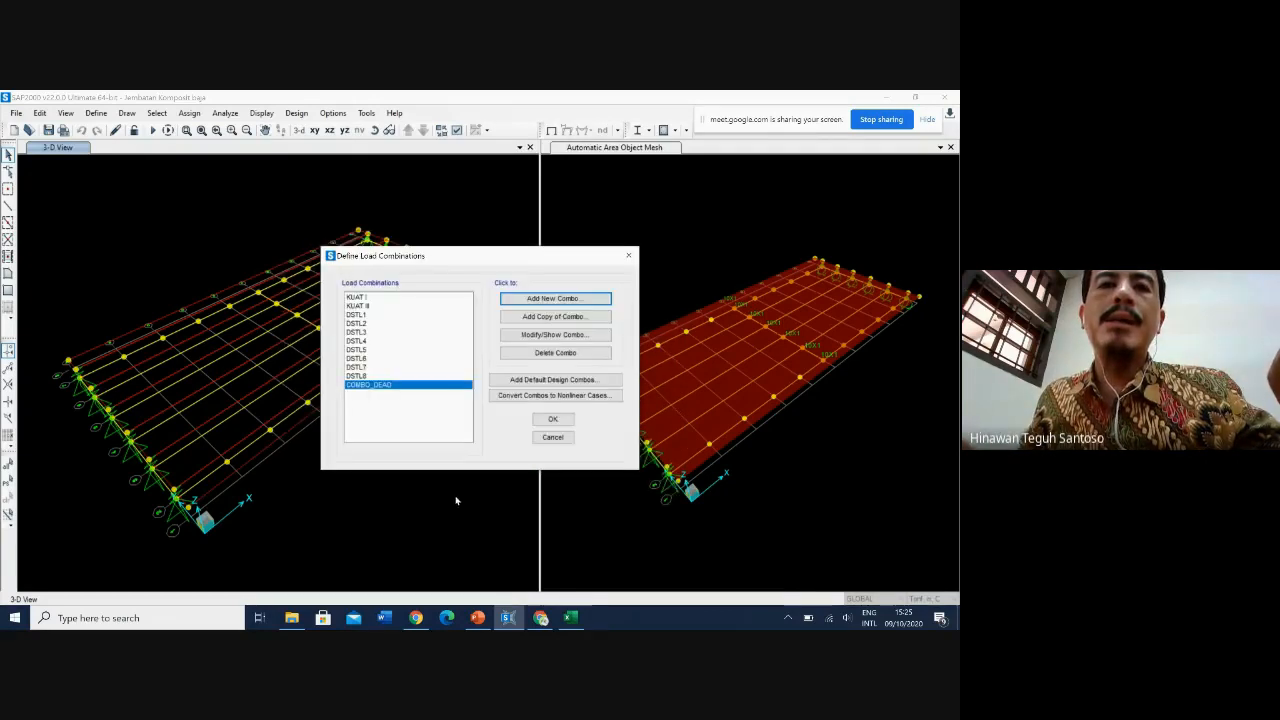
click(552, 419)
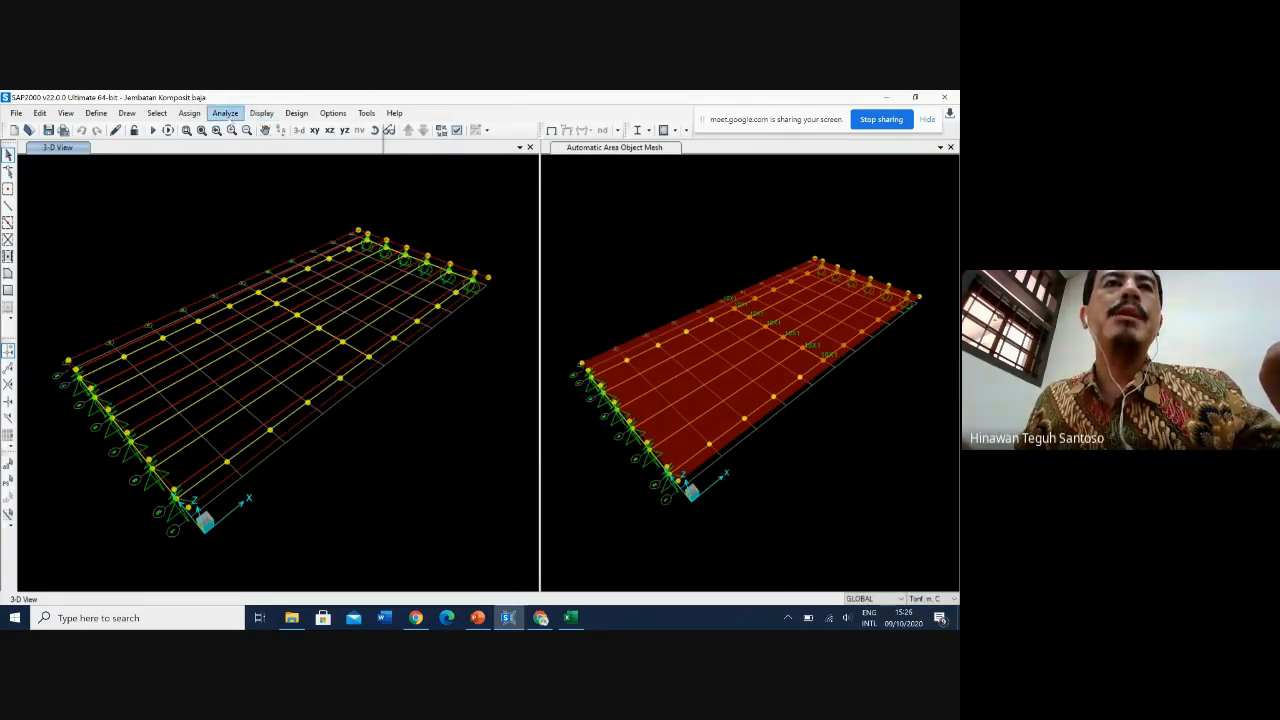
Step: Run the analysis for the DEAD, MODAL, SDL, LIVE and WIND load cases
click(225, 113)
click(262, 202)
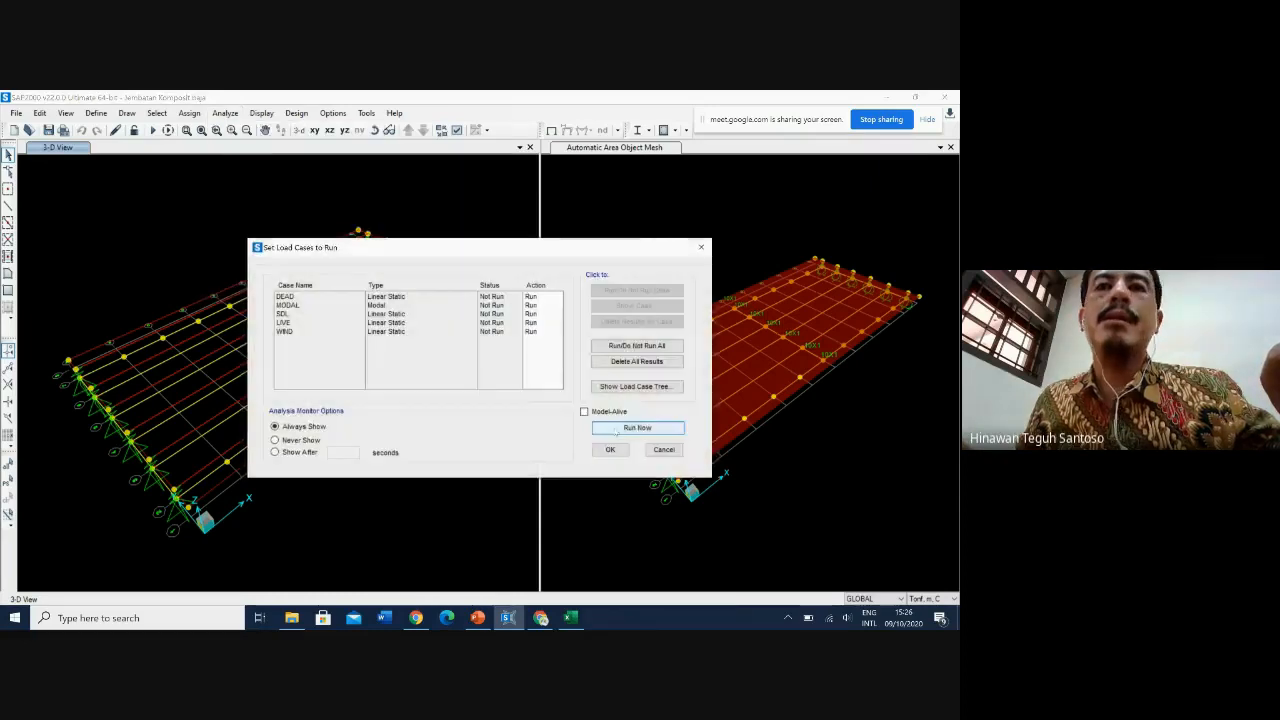
click(636, 428)
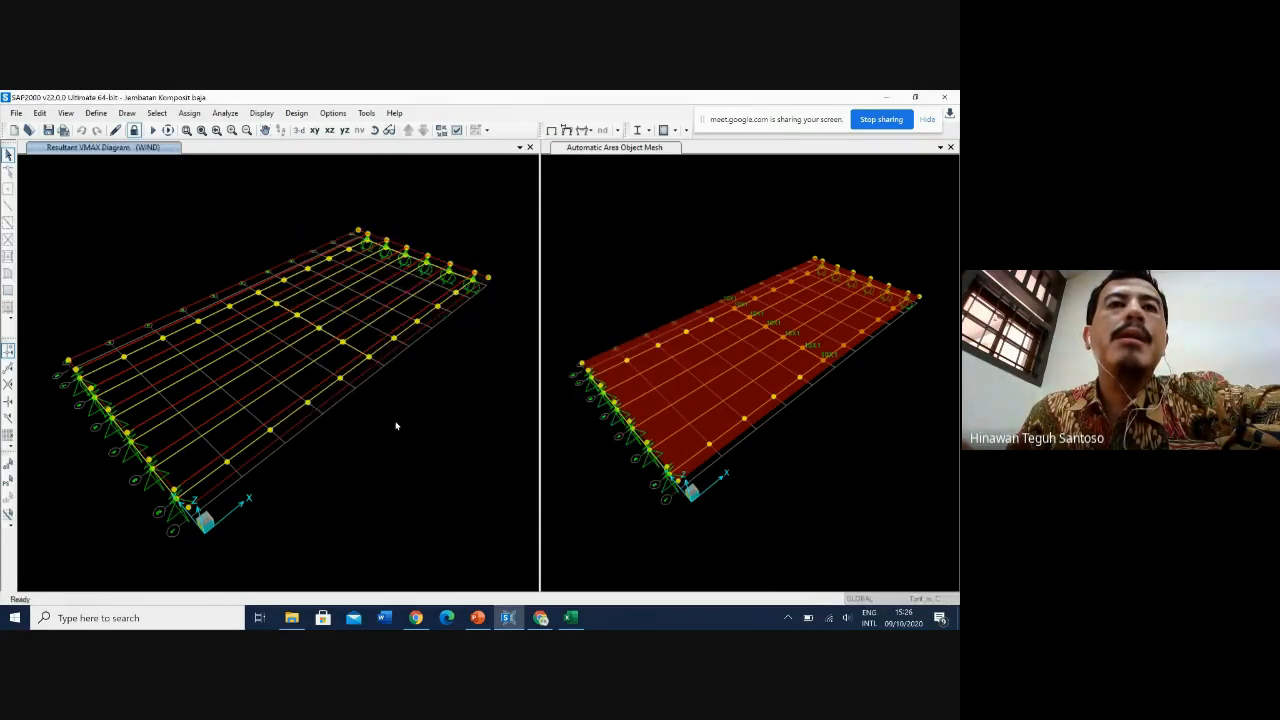
Step: Display the deformed shape for COMBO_DEAD and examine the joint displacements at midspan
click(261, 113)
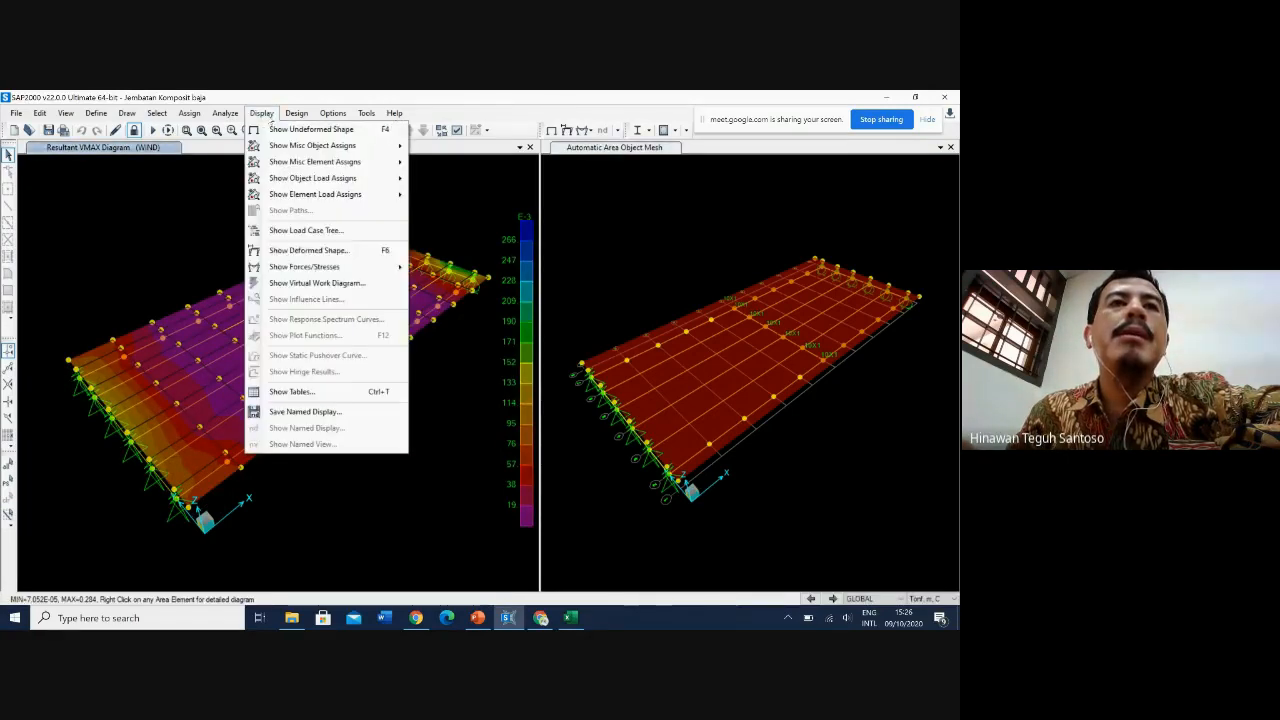
click(306, 250)
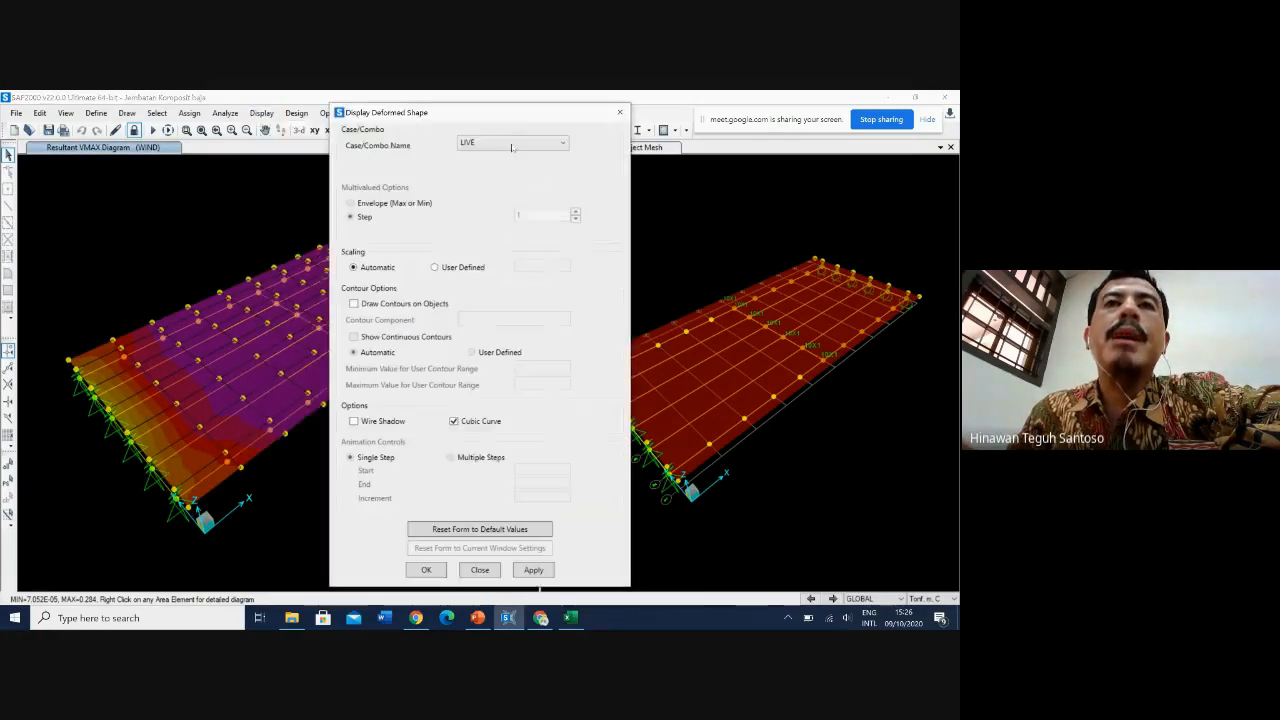
click(518, 145)
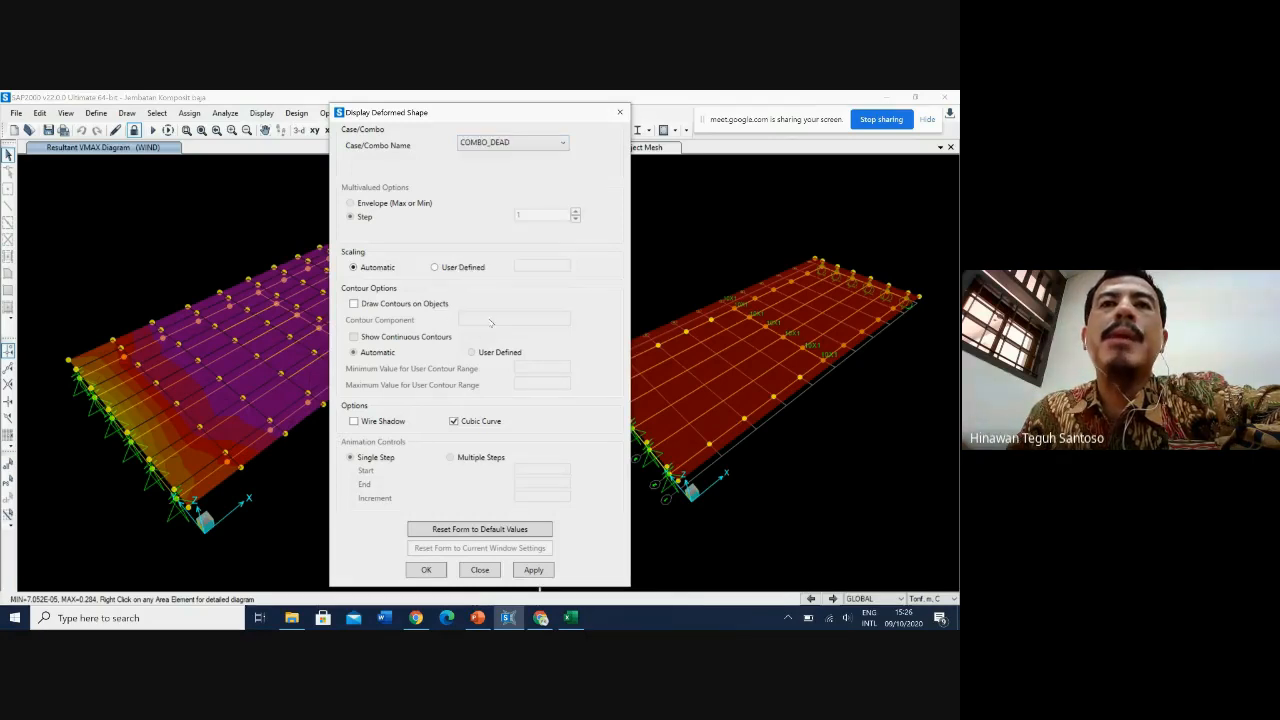
click(510, 292)
click(440, 570)
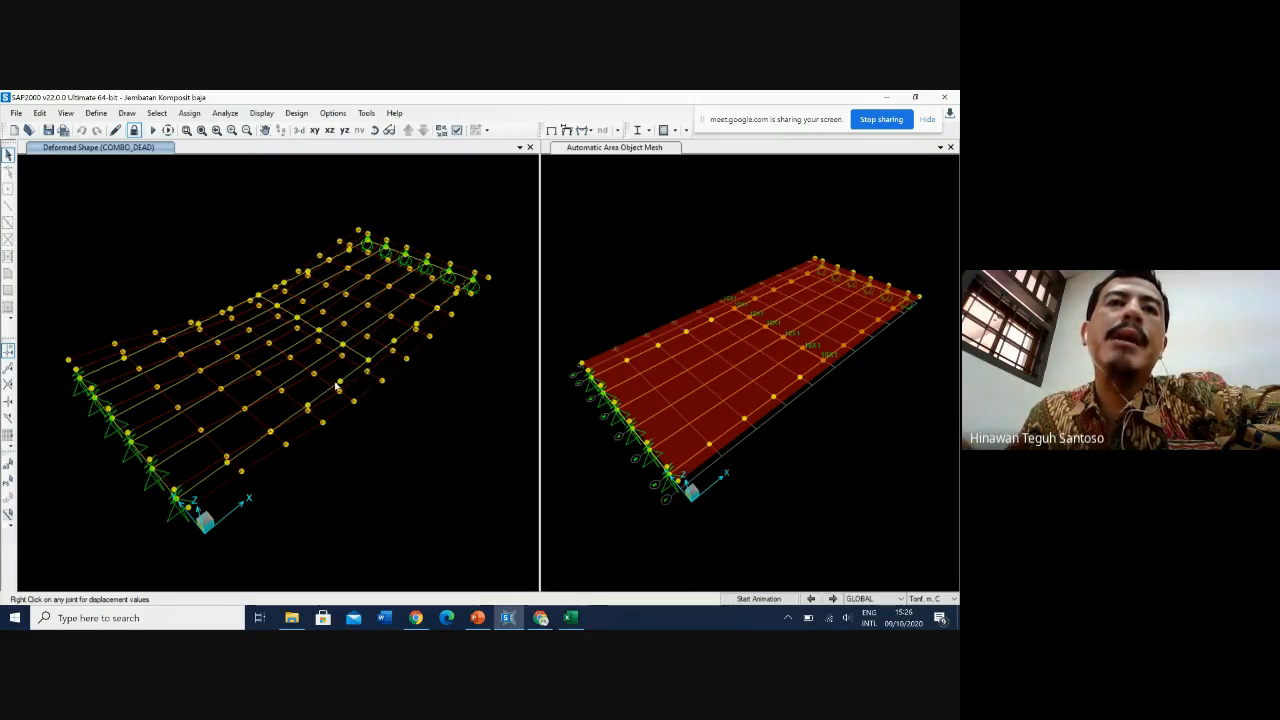
mouse_move(368, 366)
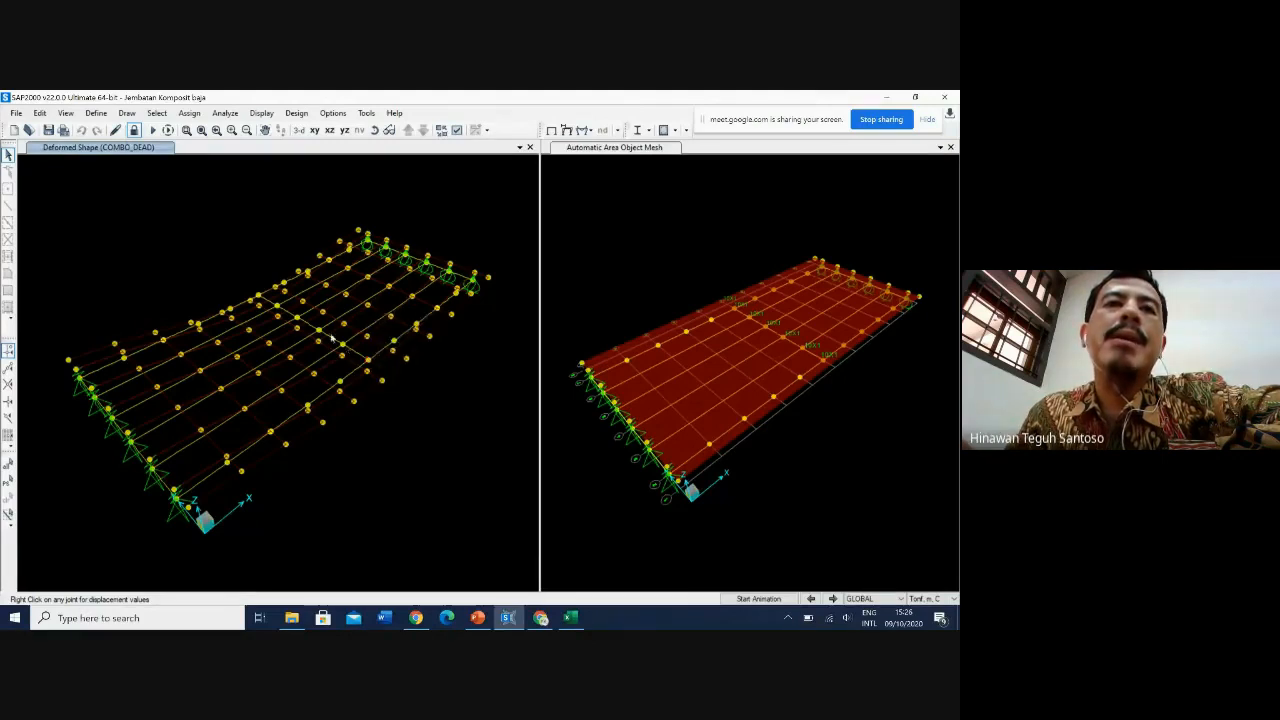
mouse_move(320, 333)
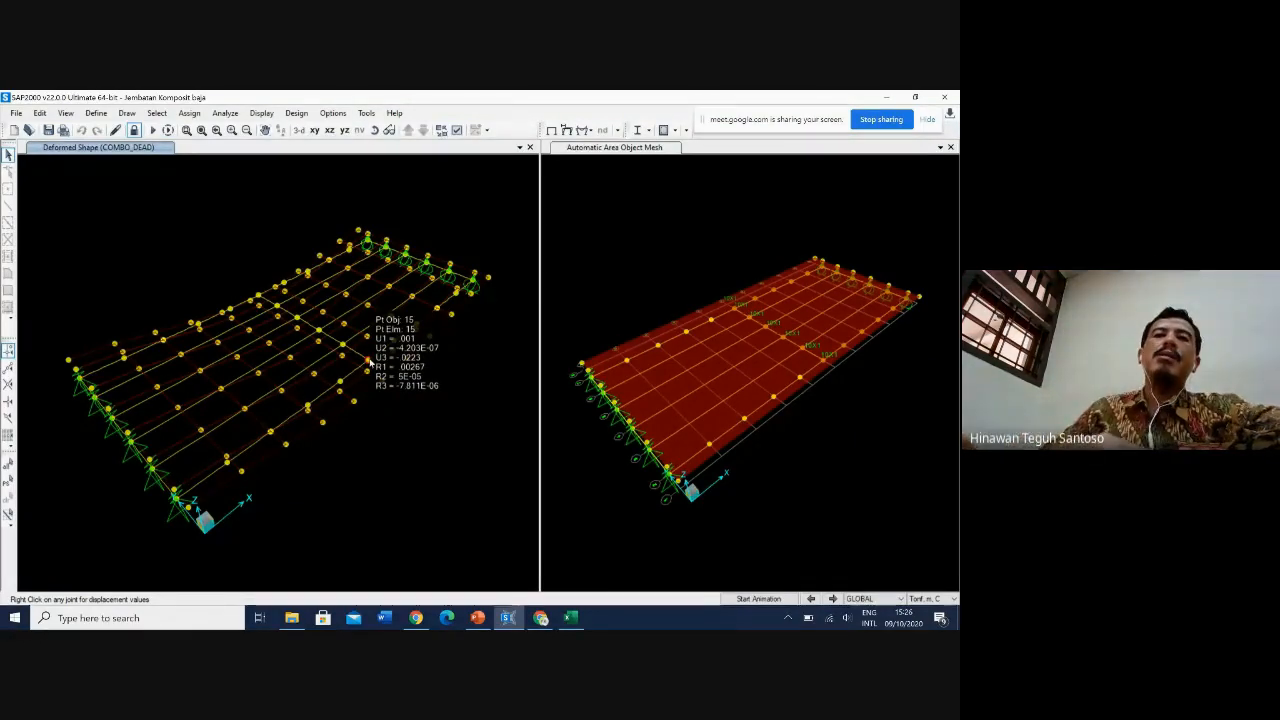
Step: Switch to the PowerPoint presentation and start the slide show from the closing TERIMA KASIH slide
click(478, 618)
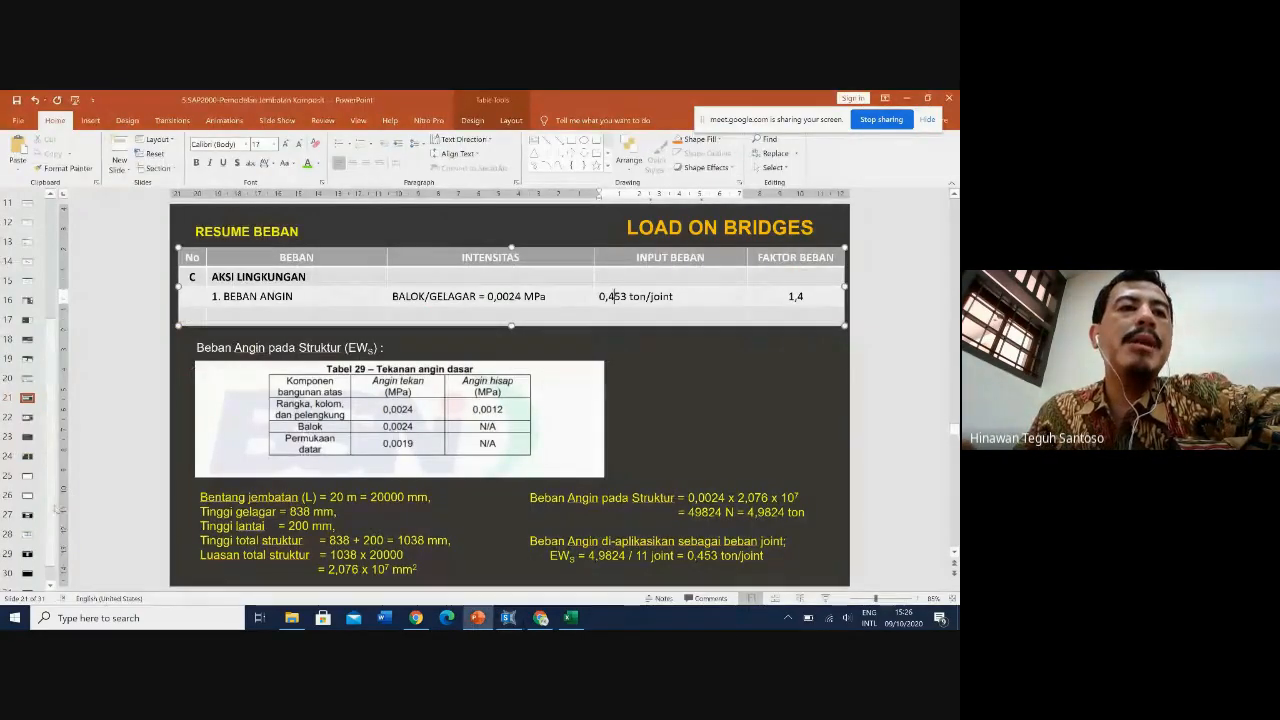
click(28, 571)
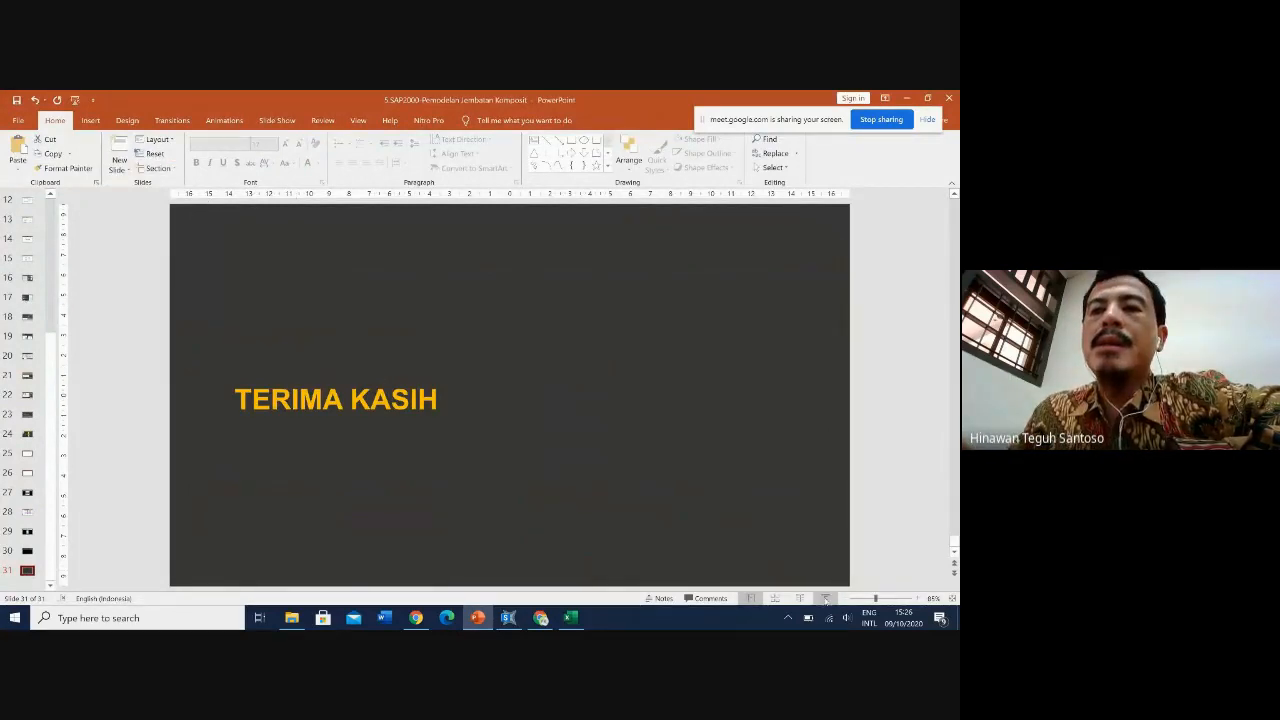
click(825, 598)
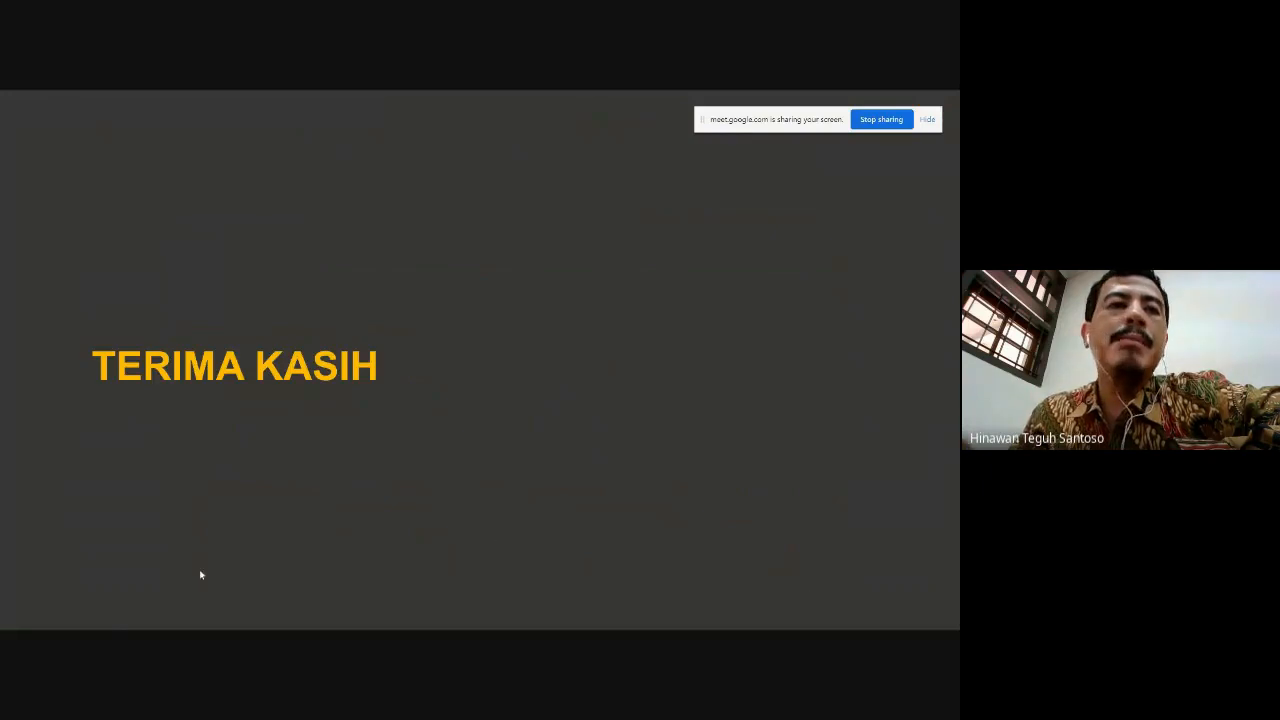
Step: With the red Pen, sketch a long girder outline on the slide, a sagging curve labelled 2cm inside it, and a sagging curve beneath it
click(60, 619)
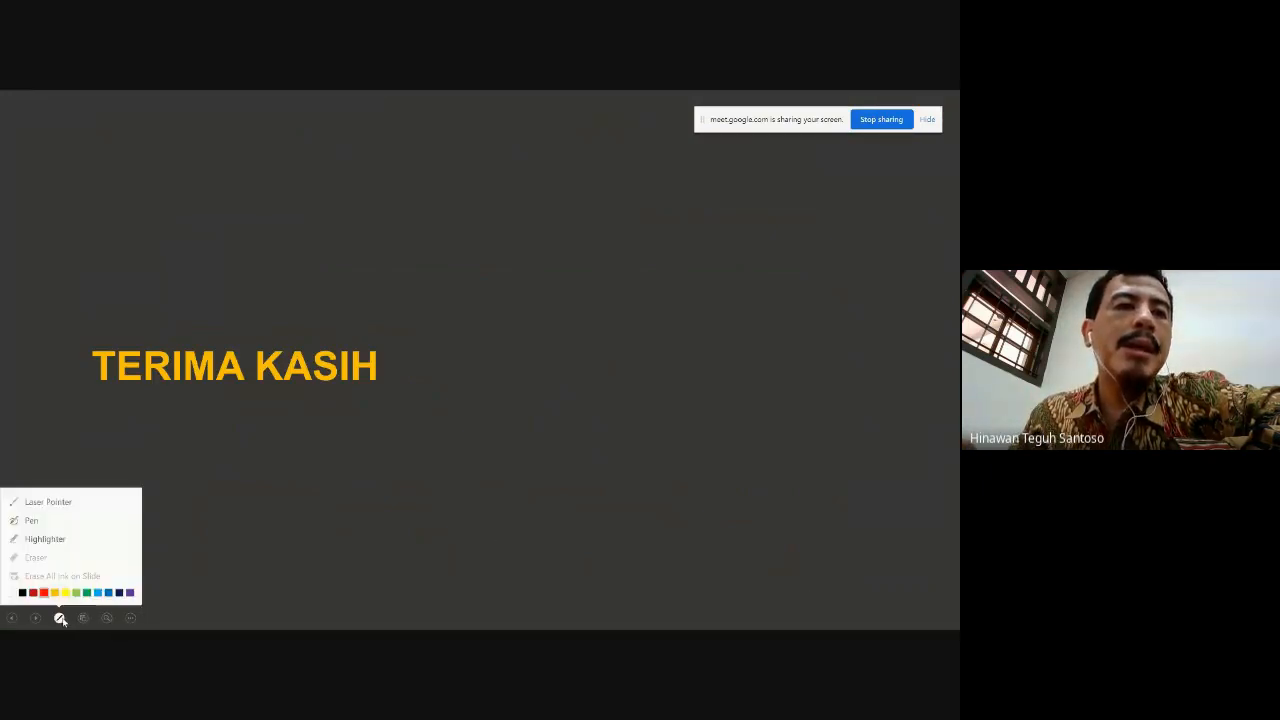
click(48, 519)
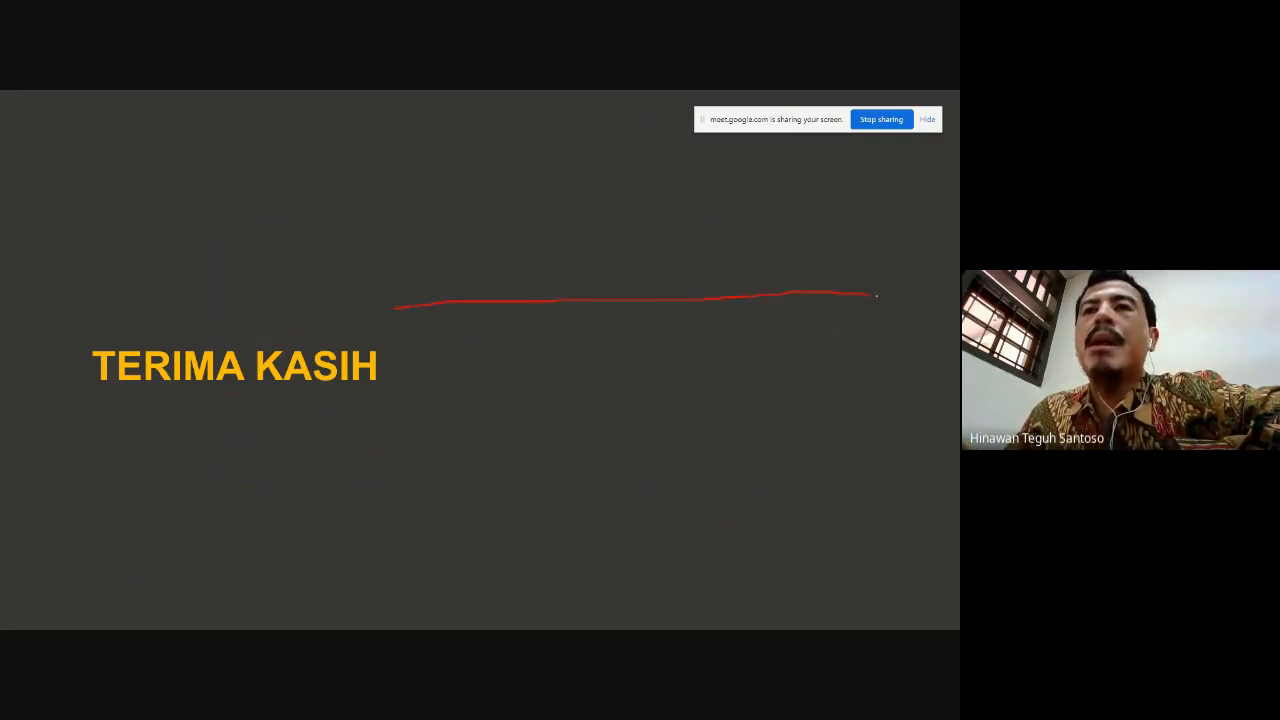
drag(407, 304, 501, 340)
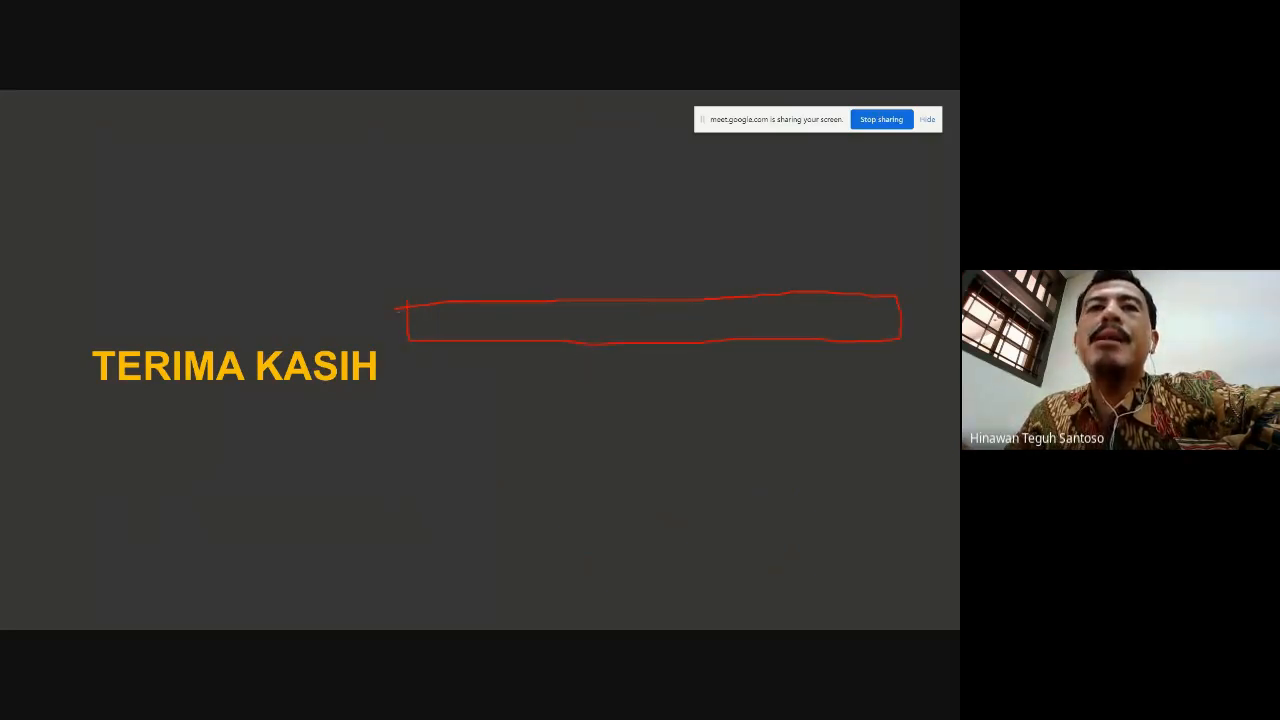
drag(606, 327, 676, 322)
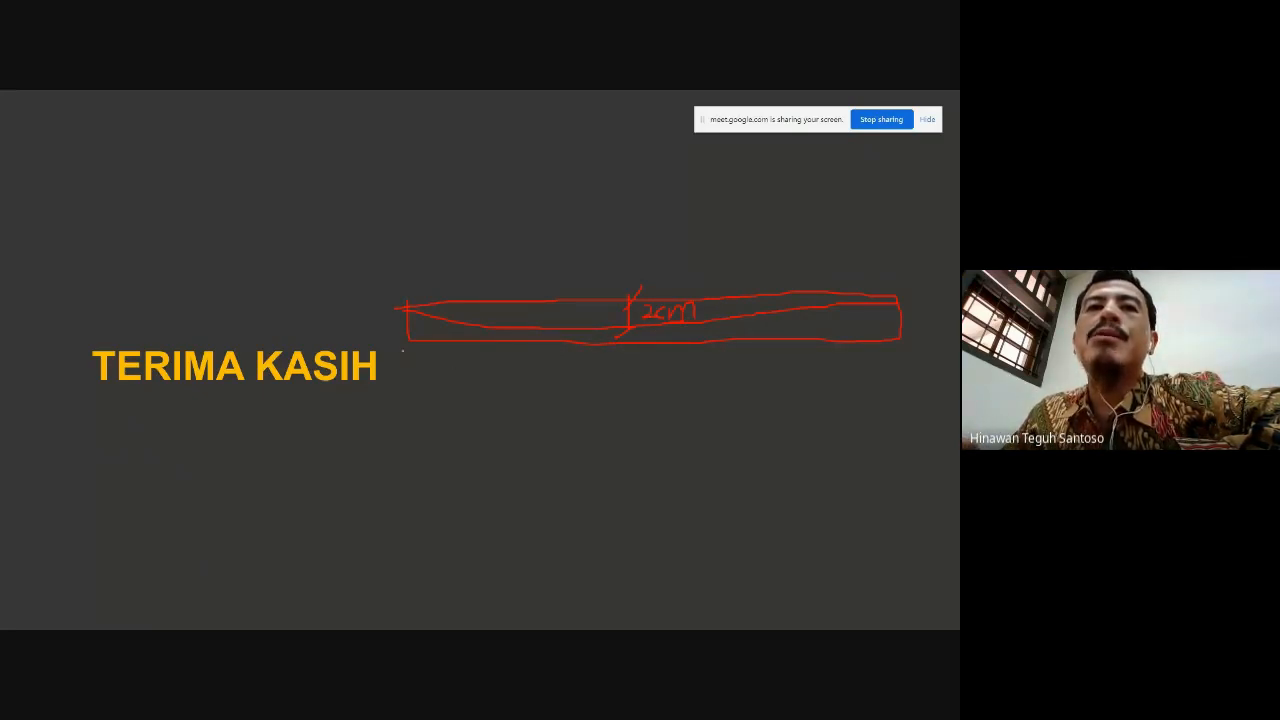
mouse_move(494, 360)
mouse_down()
mouse_move(720, 365)
mouse_move(861, 340)
mouse_up()
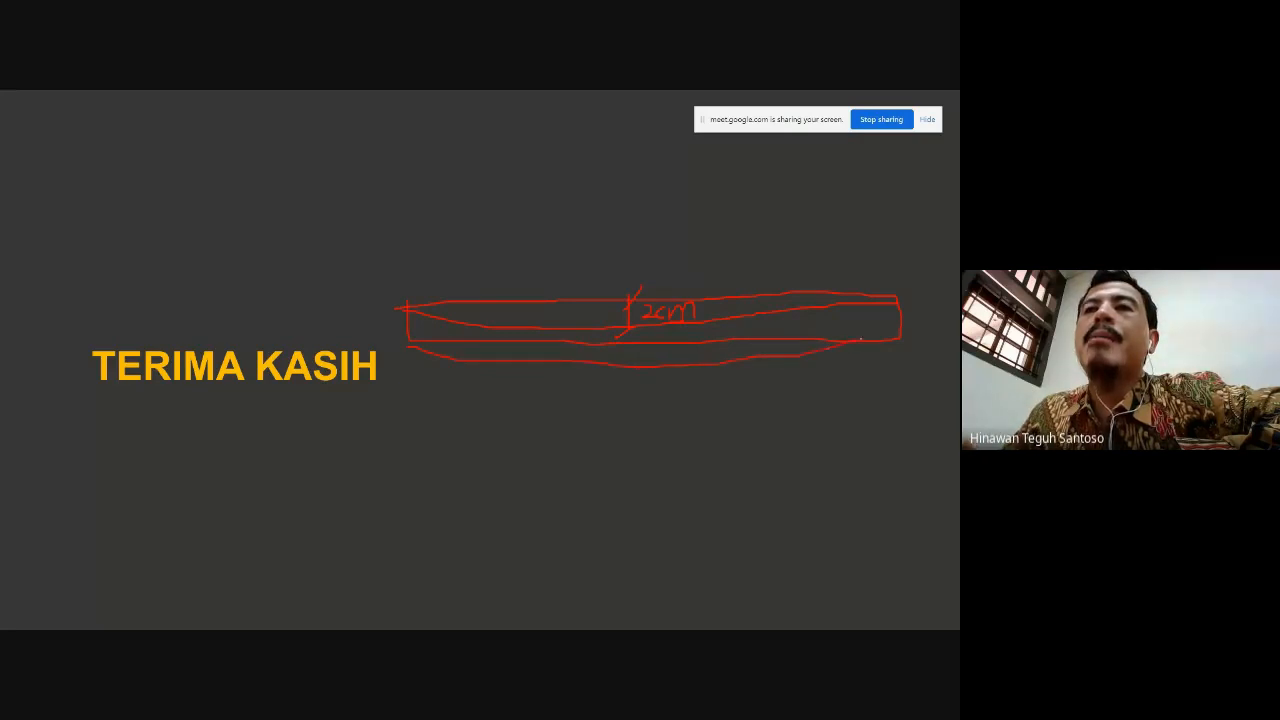